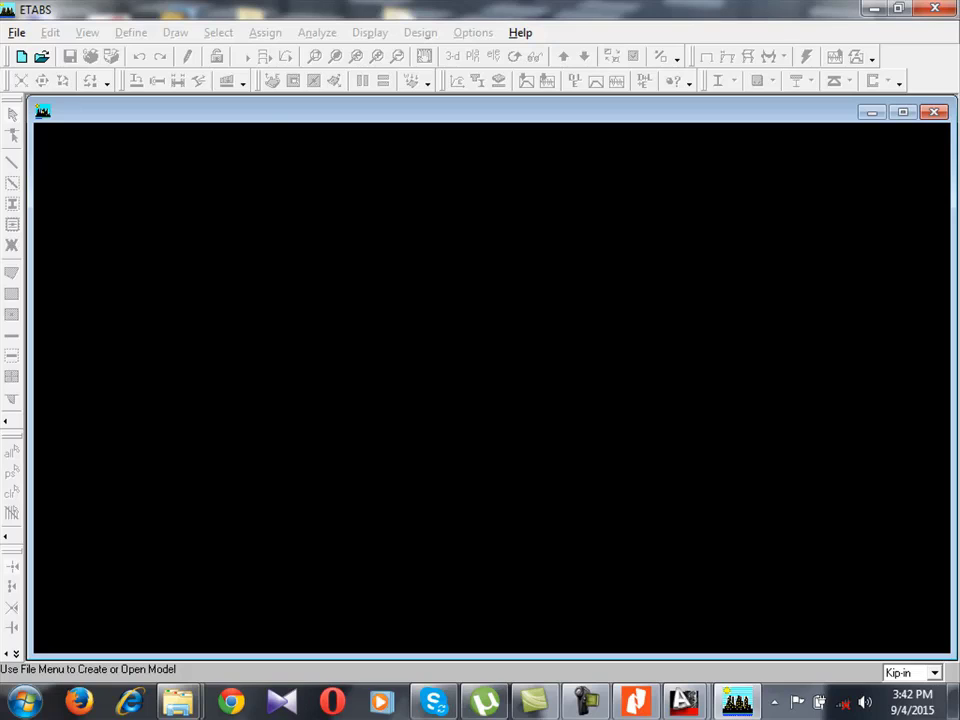
Start a new model without initializing it from an existing .edb file.
left_click(17, 33)
left_click(58, 55)
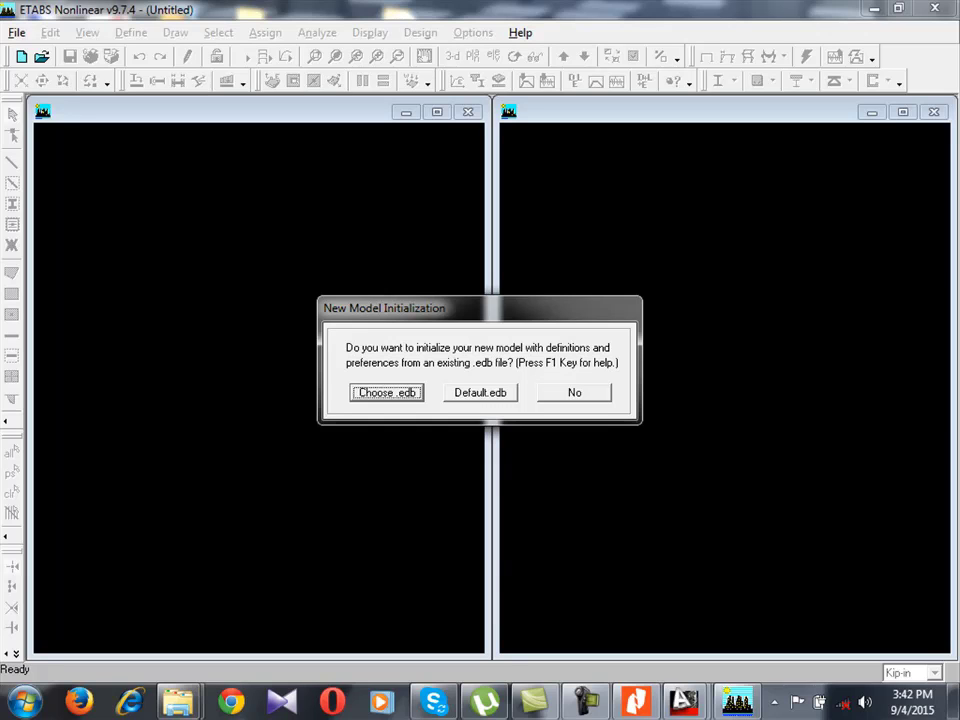
left_click(574, 393)
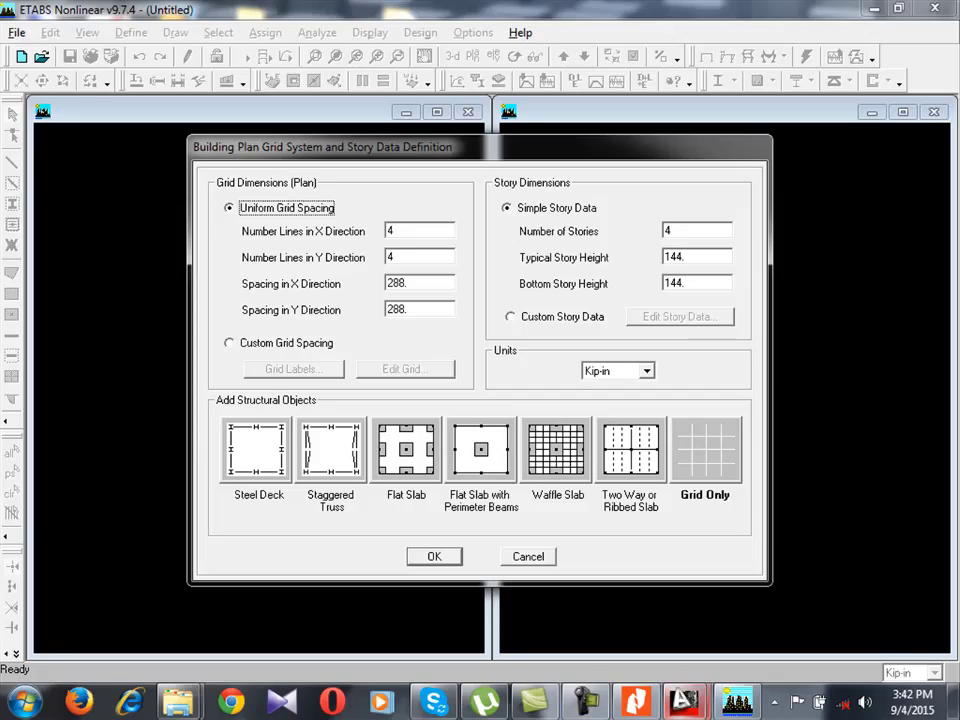
Switch to the FOUNDATION PART-1 drawing in AutoCAD and examine the 1st to 3rd floor column layout plan.
mouse_move(683, 702)
left_click(785, 595)
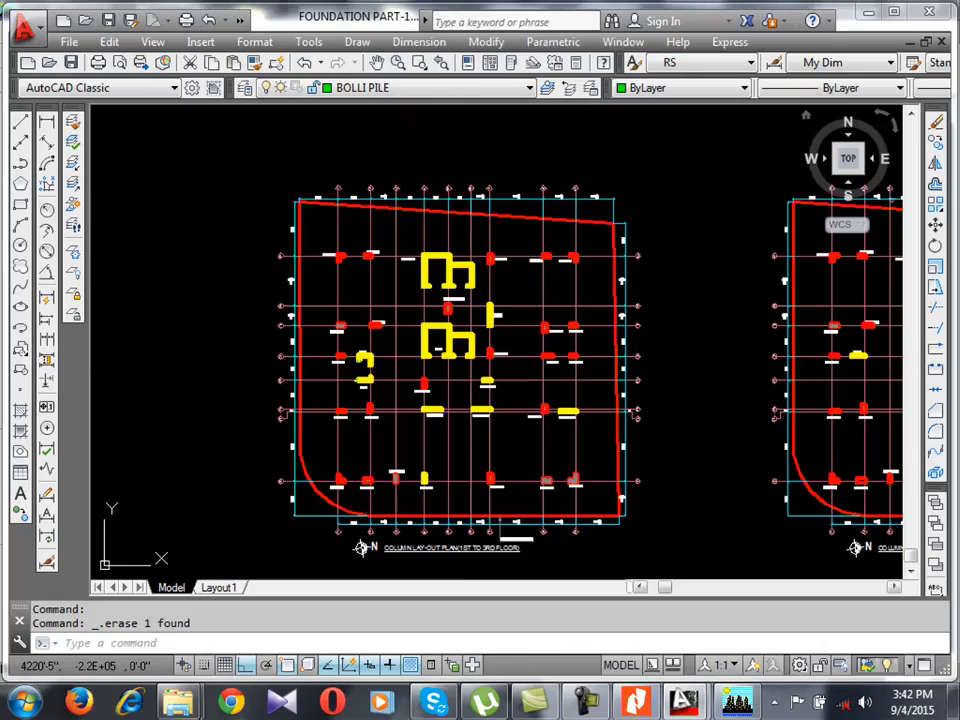
scroll(420, 336, "down", 2)
scroll(400, 330, "up", 8)
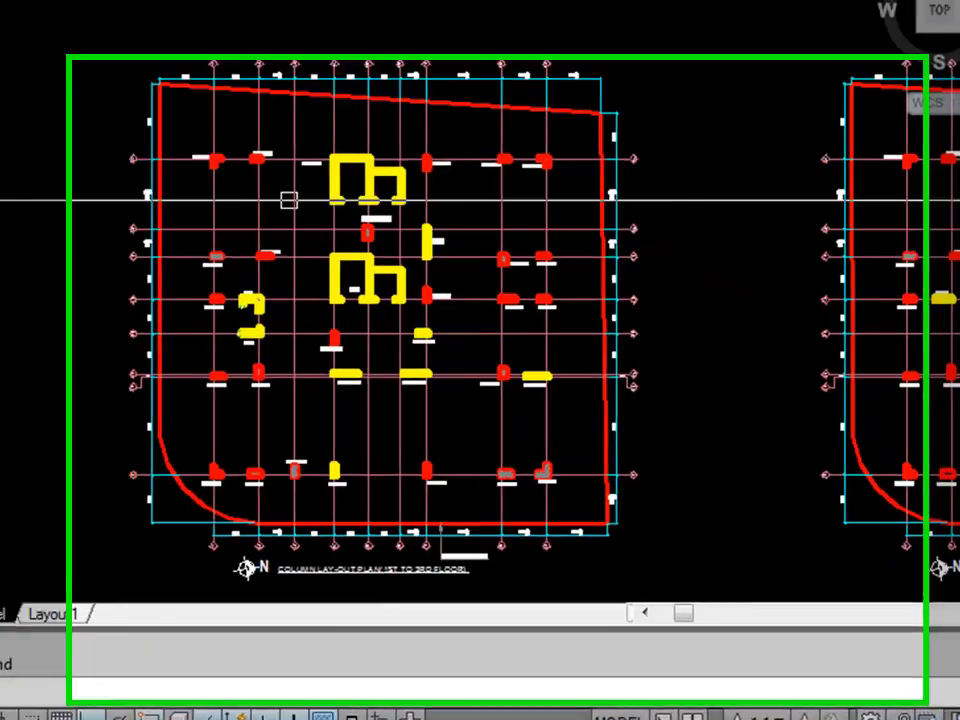
scroll(412, 346, "down", 5)
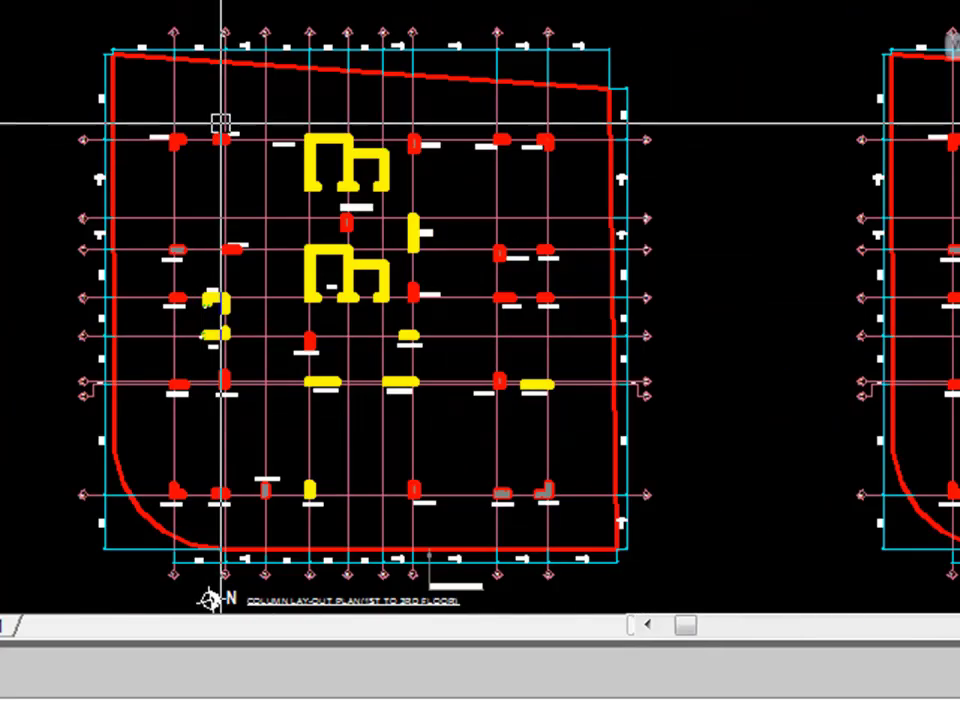
scroll(221, 124, "up", 4)
scroll(172, 160, "down", 2)
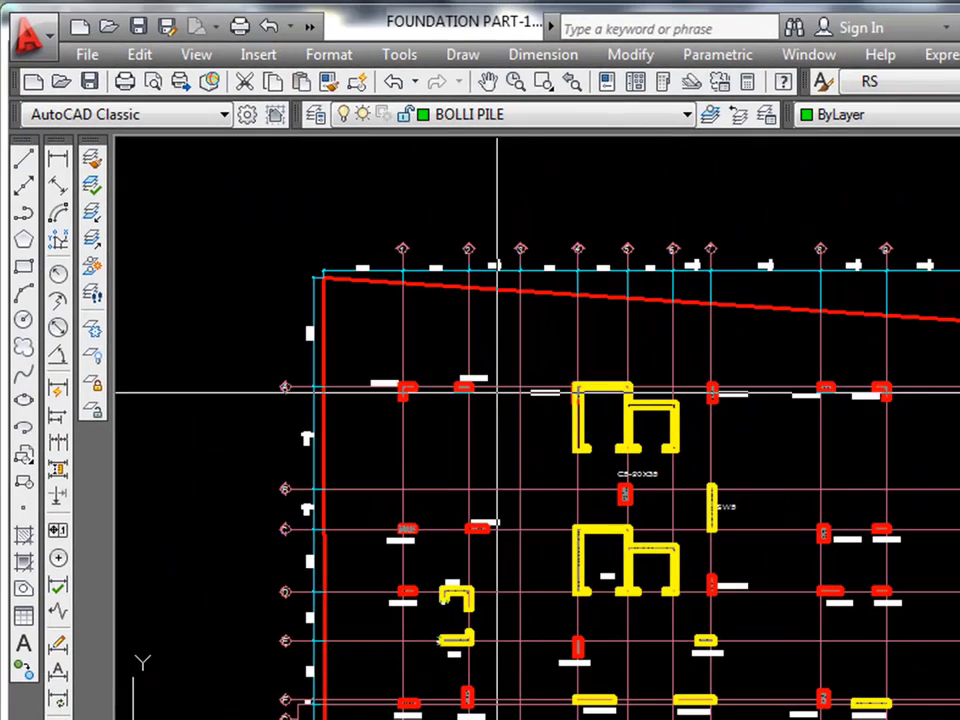
scroll(540, 398, "up", 2)
Erase the yellow shear wall outline between grid lines 4 and 6, just below grid line A.
left_click(609, 482)
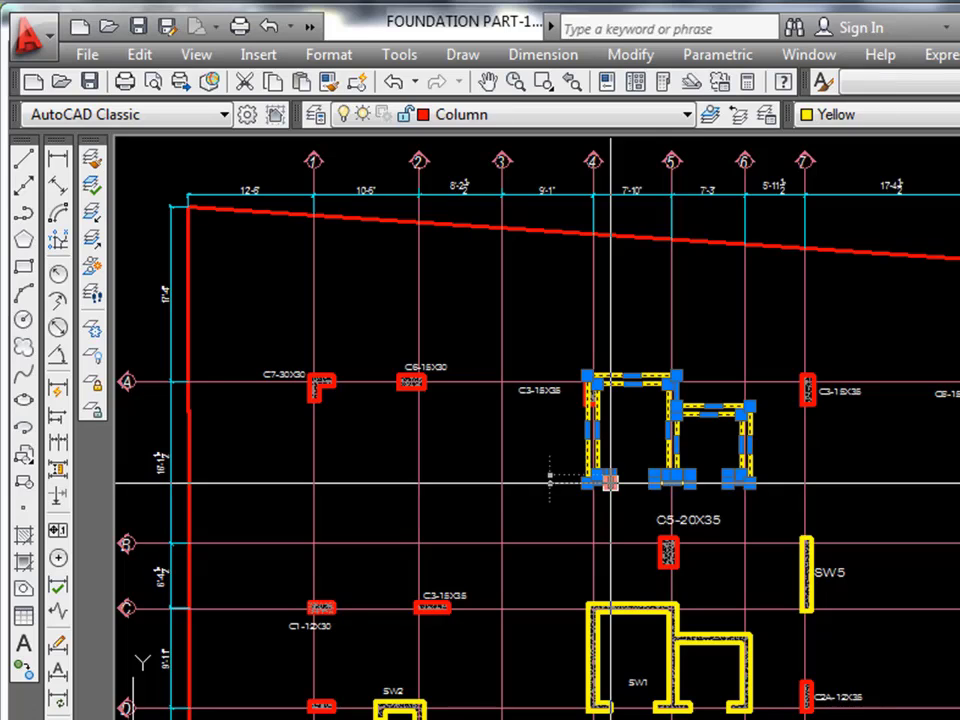
mouse_move(609, 482)
key("Escape")
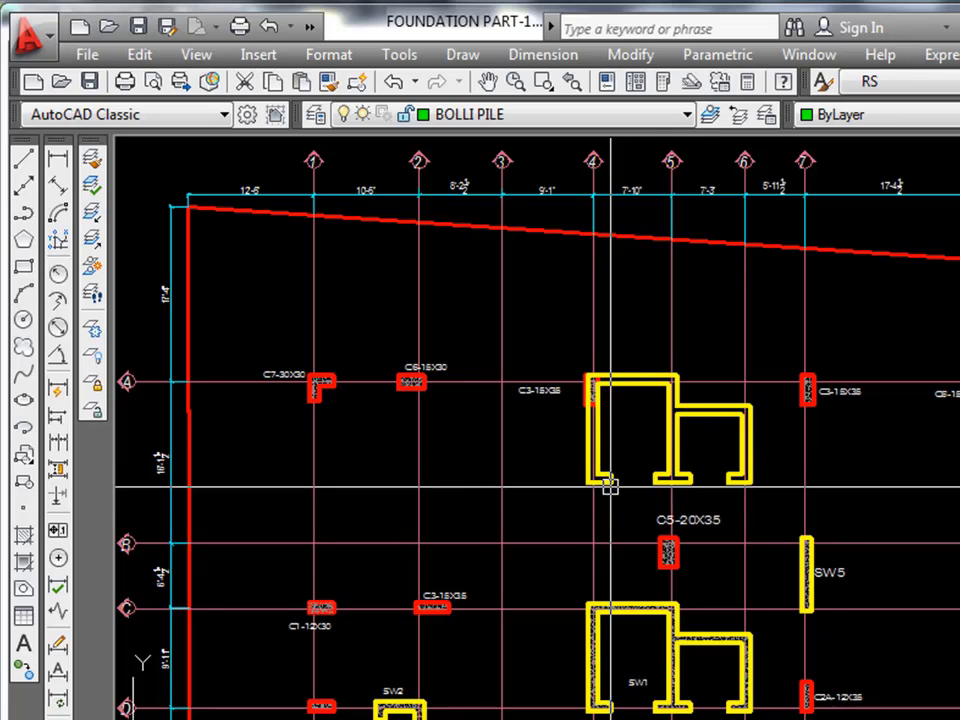
scroll(620, 482, "up", 5)
left_click(879, 416)
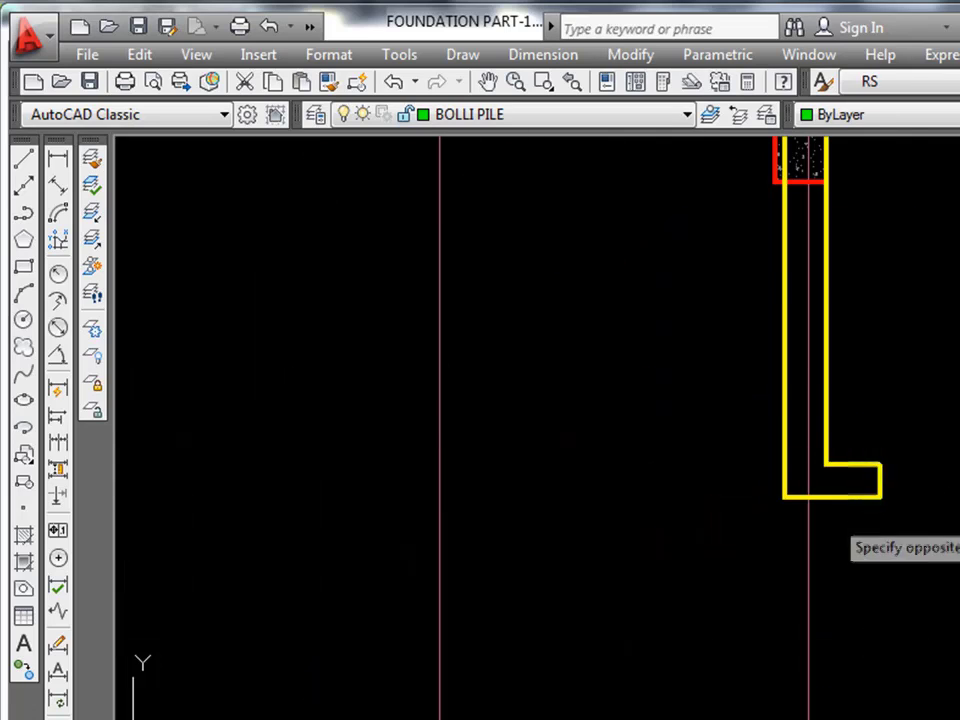
left_click(832, 520)
key("Delete")
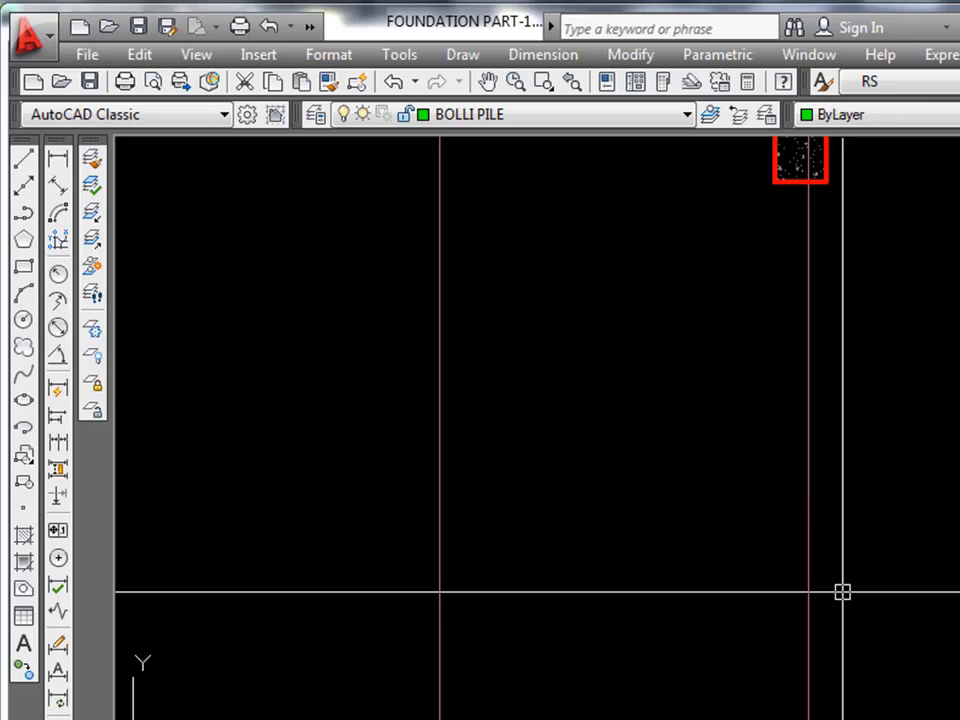
scroll(842, 592, "down", 7)
scroll(750, 491, "up", 5)
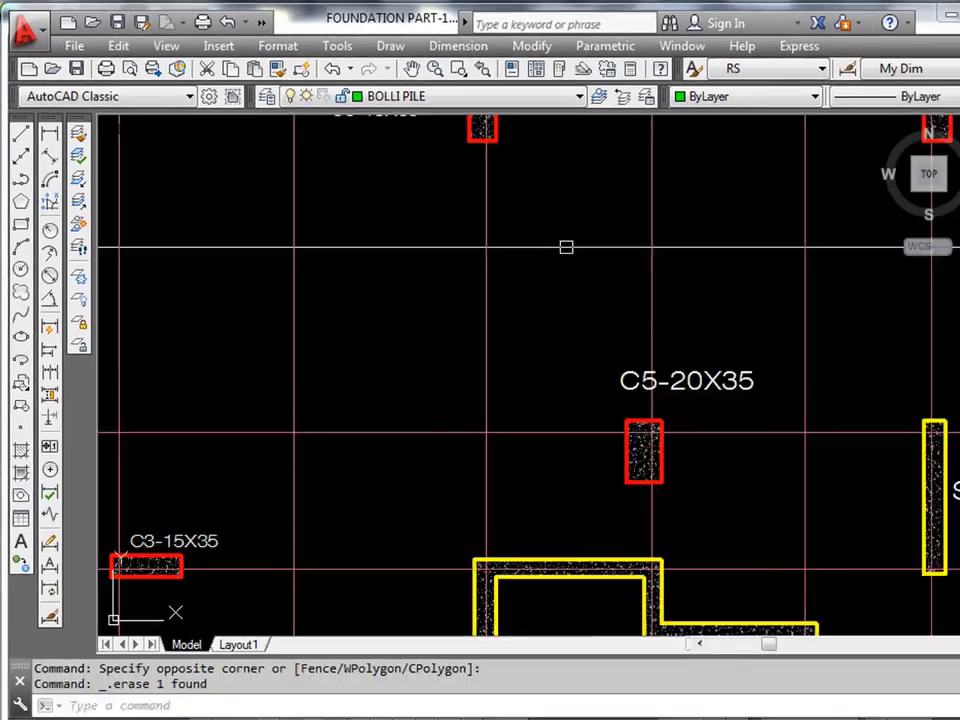
scroll(676, 300, "down", 7)
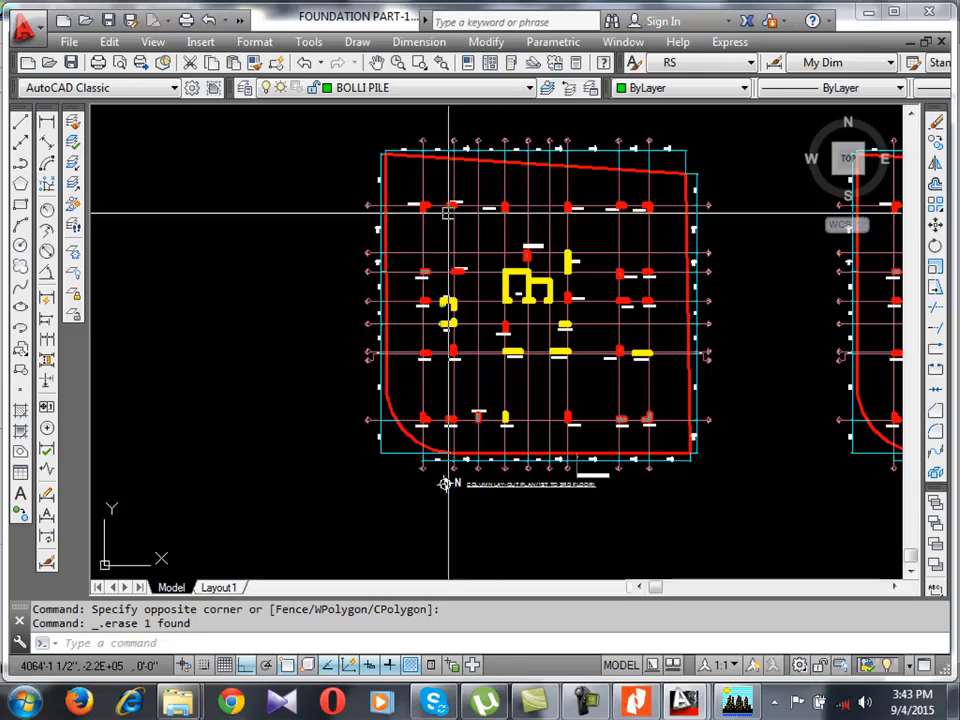
scroll(410, 119, "up", 5)
scroll(403, 167, "up", 3)
scroll(336, 156, "down", 8)
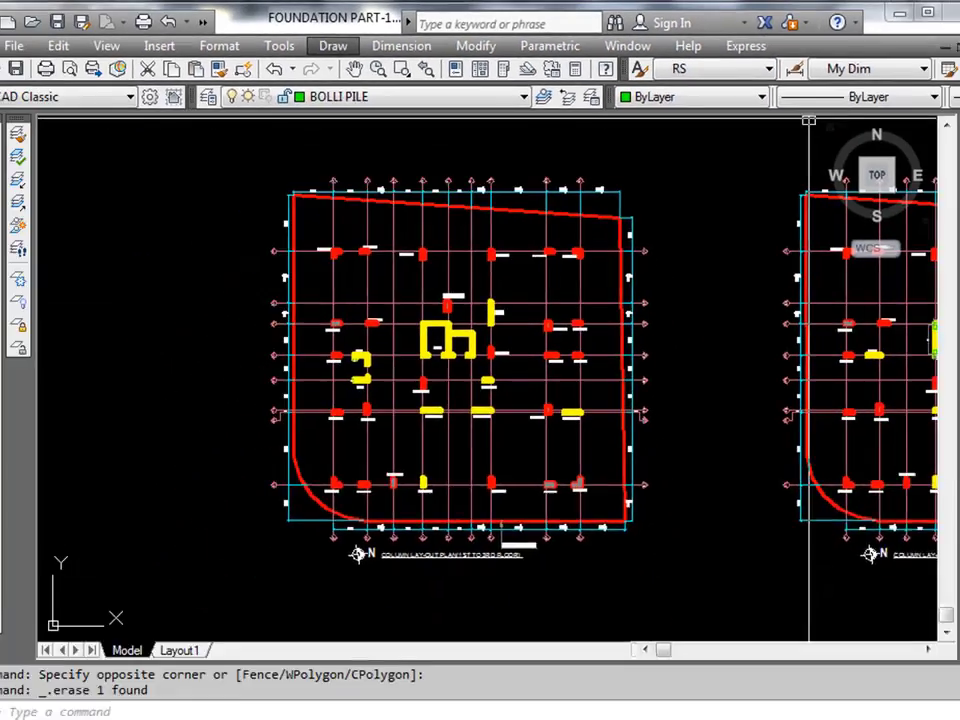
Open the Options dialog and move it so that all its settings fit on screen.
left_click(147, 63)
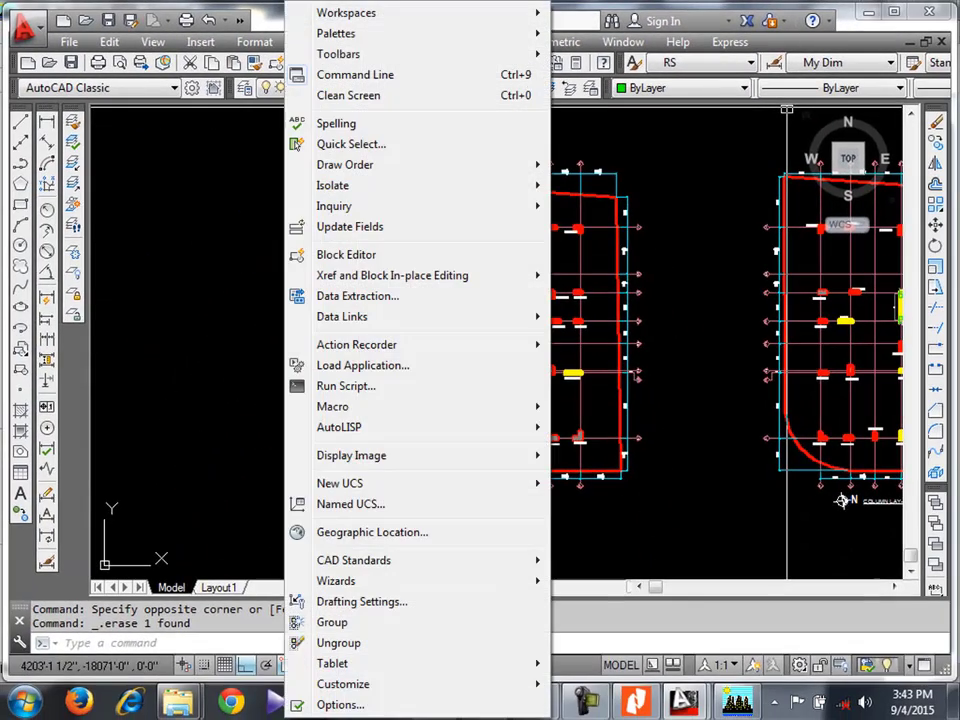
left_click(341, 705)
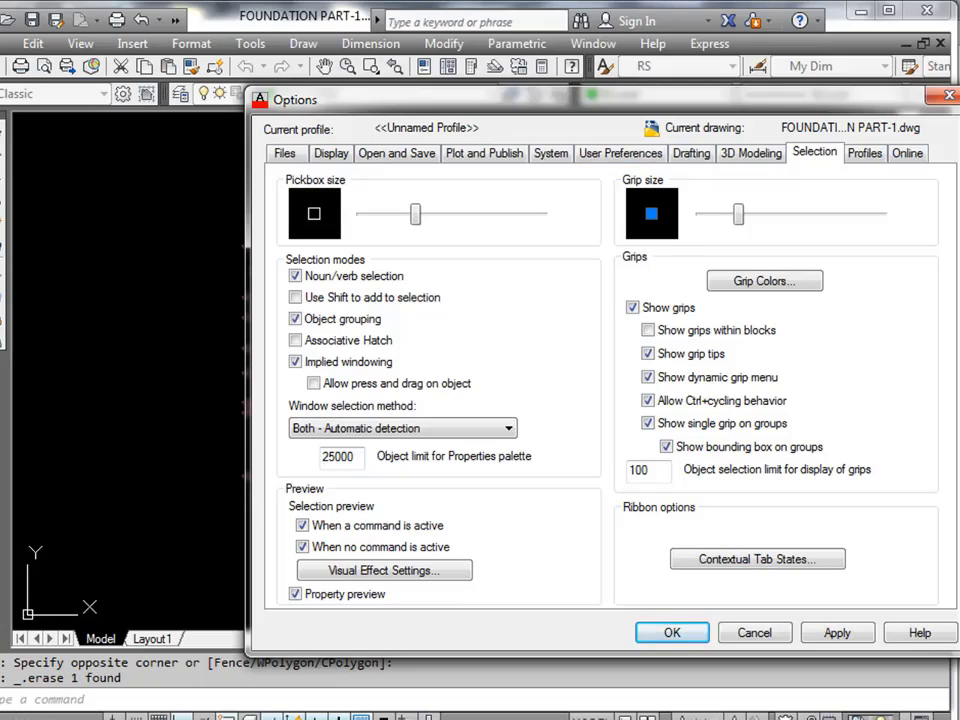
left_click_drag(400, 99, 157, 102)
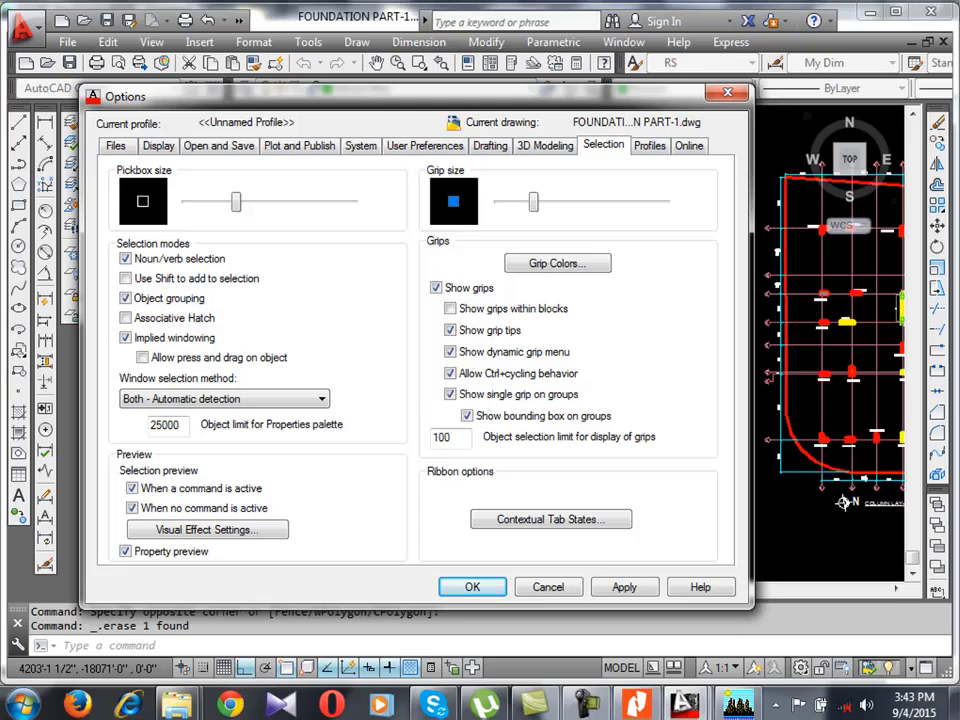
Look through the pages of the Options dialog for the drawing window colour settings.
key("ctrl+Tab")
key("ctrl+shift+Tab")
key("ctrl+shift+Tab")
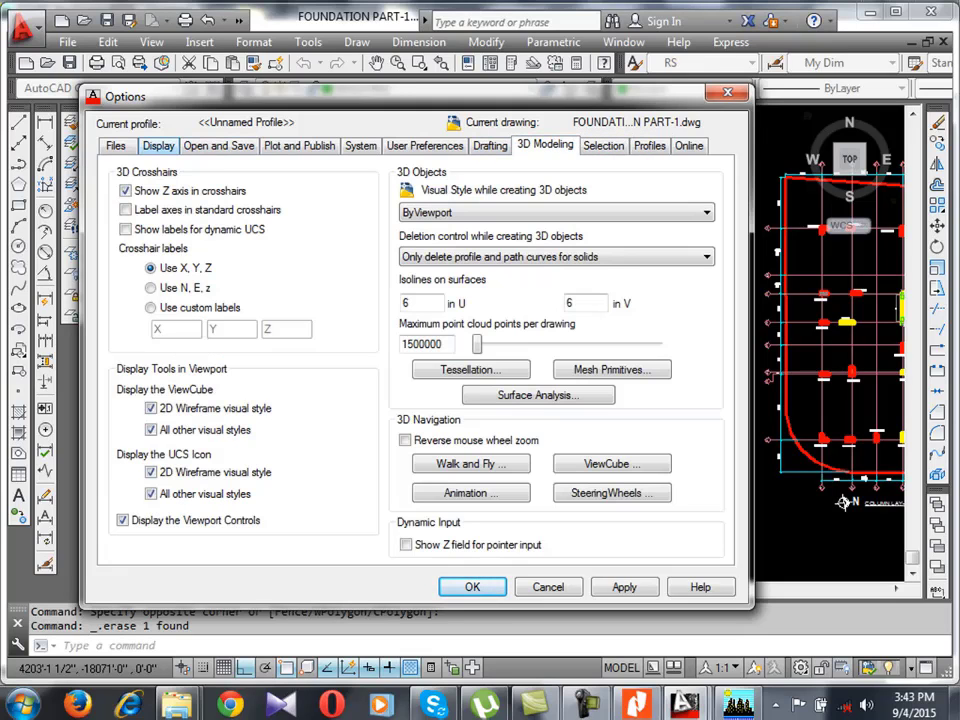
key("ctrl+shift+Tab")
key("ctrl+shift+Tab")
key("ctrl+shift+Tab")
key("ctrl+shift+Tab")
key("ctrl+shift+Tab")
key("ctrl+shift+Tab")
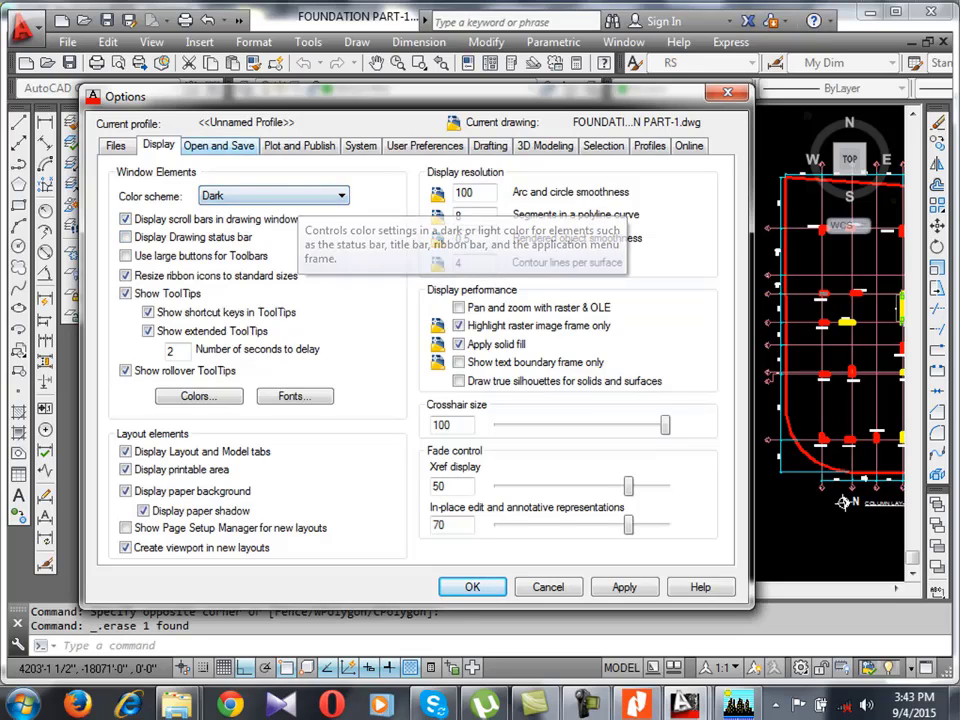
key("ctrl+Tab")
key("ctrl+Tab")
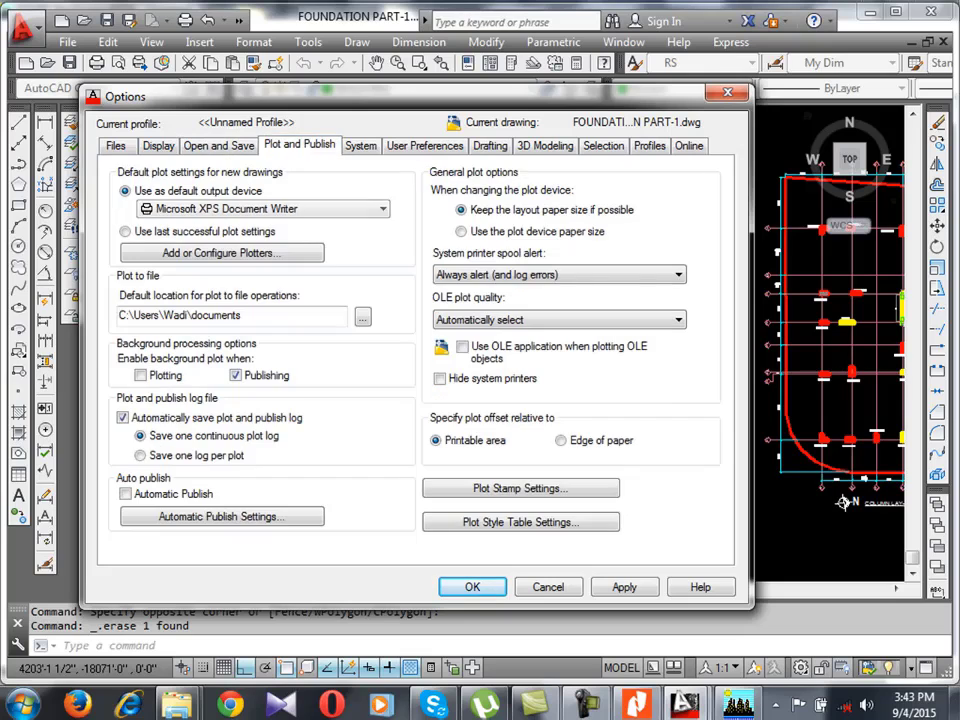
key("ctrl+Tab")
key("ctrl+Tab")
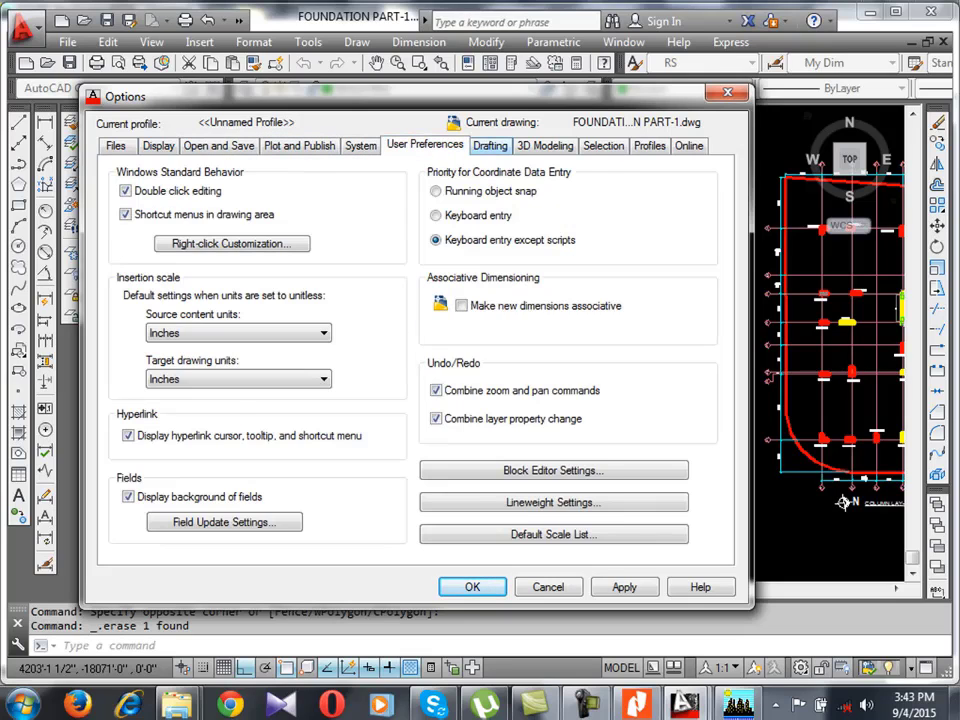
key("ctrl+Tab")
key("ctrl+Tab")
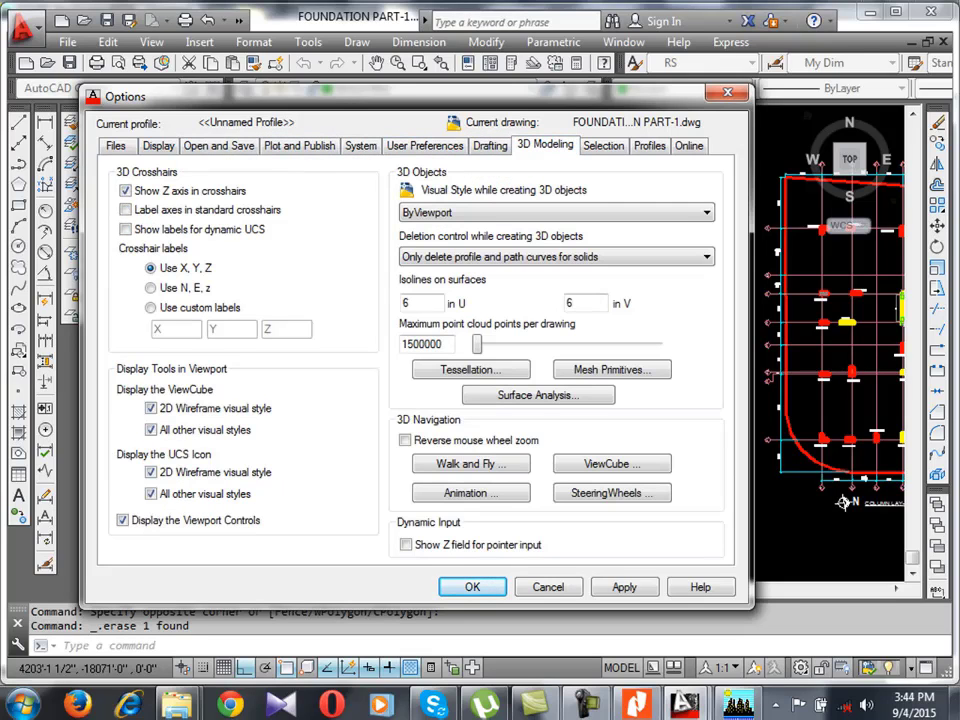
key("ctrl+Tab")
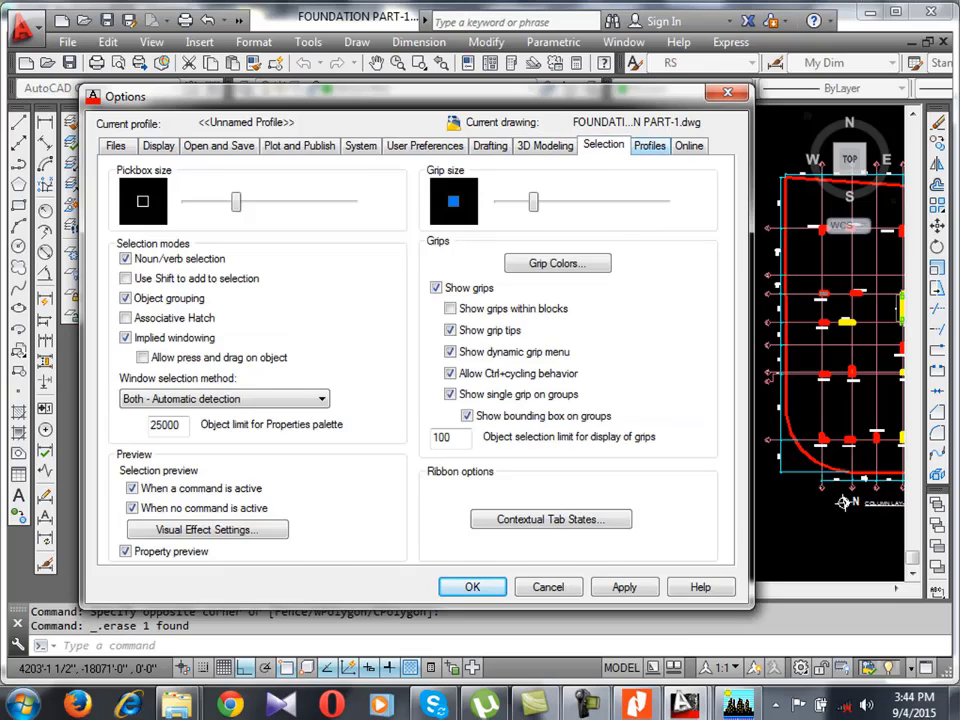
key("ctrl+Tab")
Set the uniform background colour of 2D model space to White and accept the options.
left_click(158, 145)
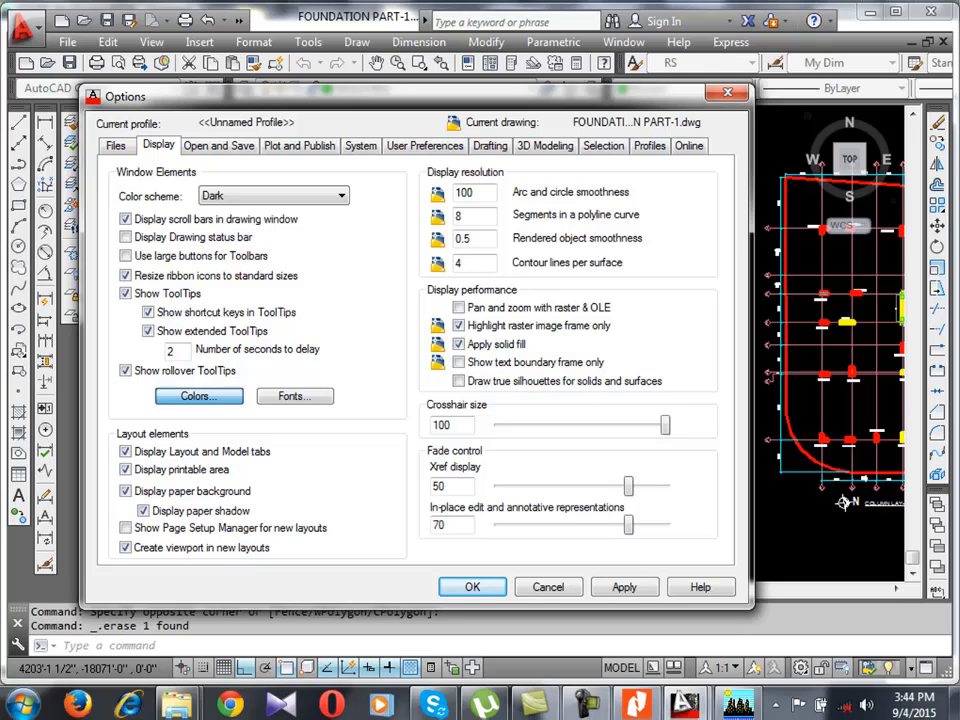
left_click(198, 396)
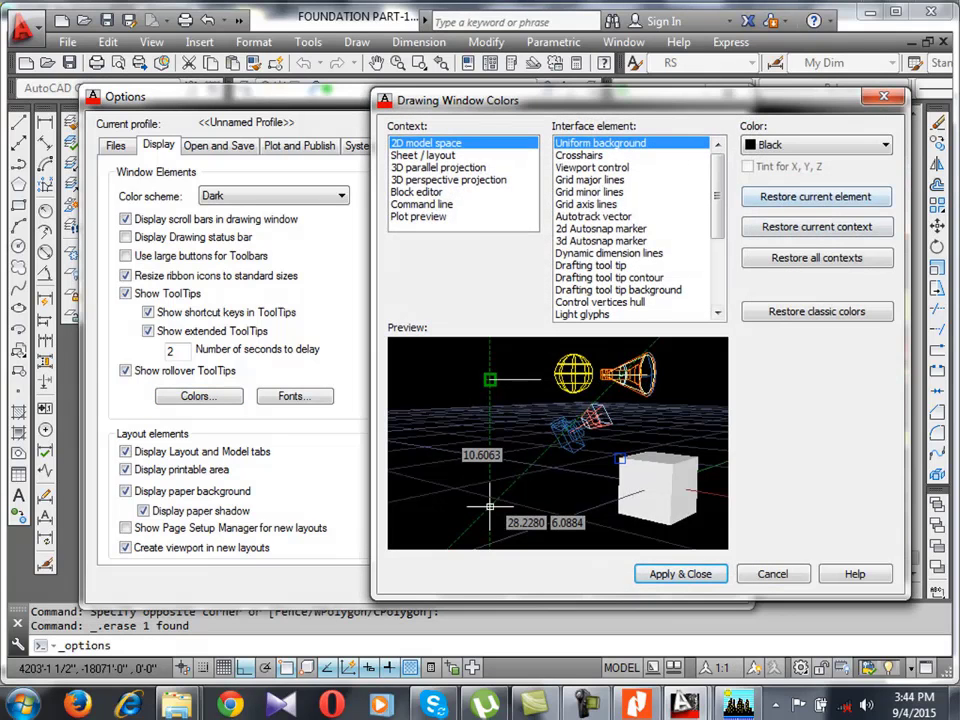
left_click(815, 145)
left_click(815, 251)
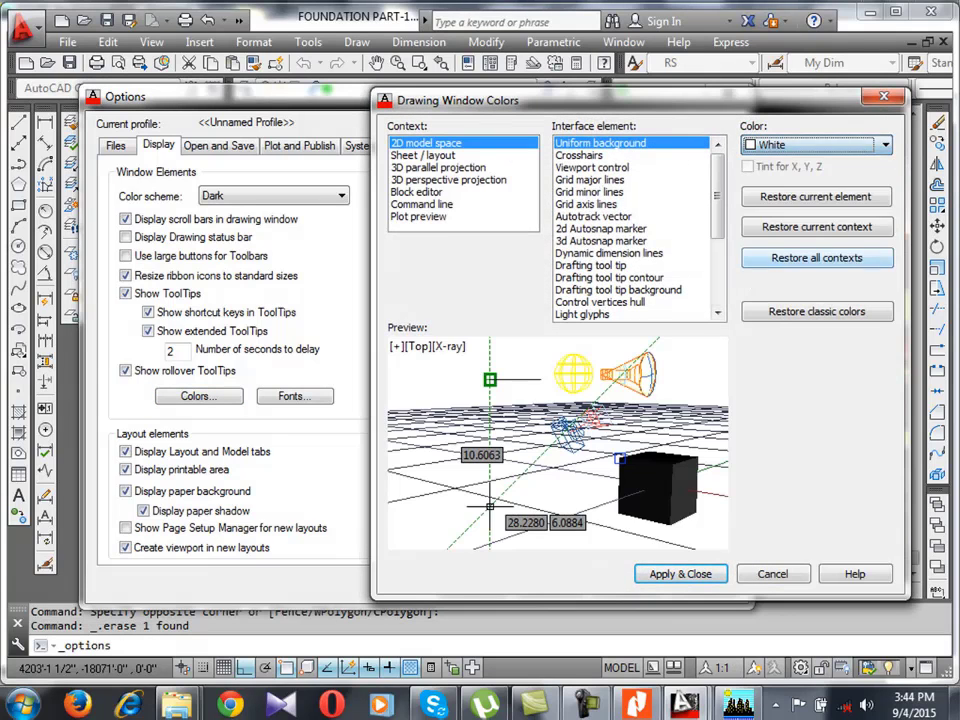
left_click(680, 574)
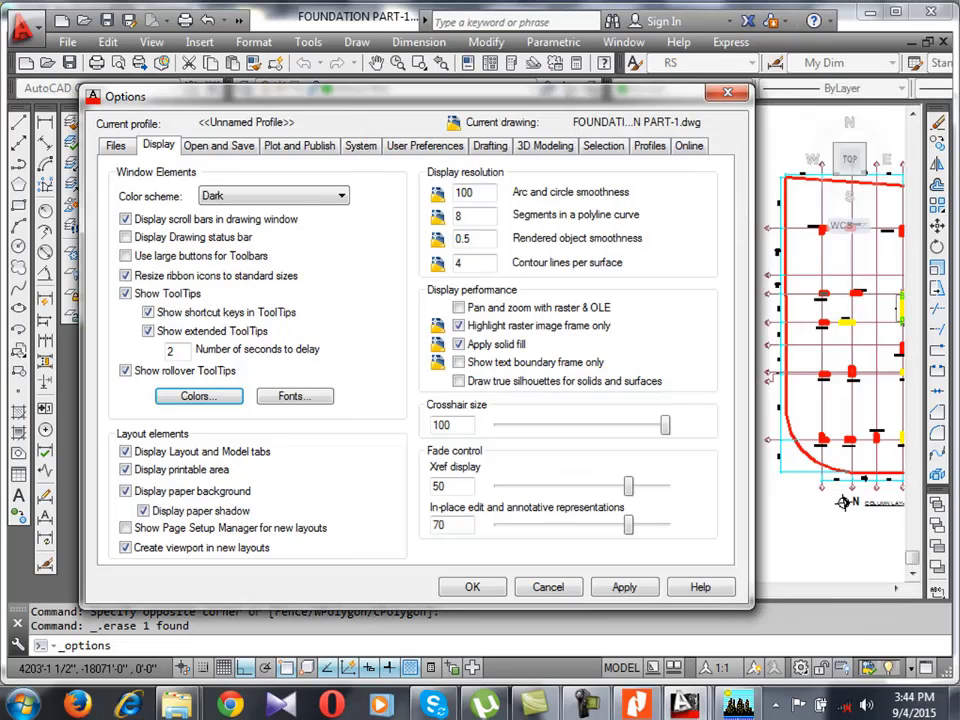
left_click(472, 587)
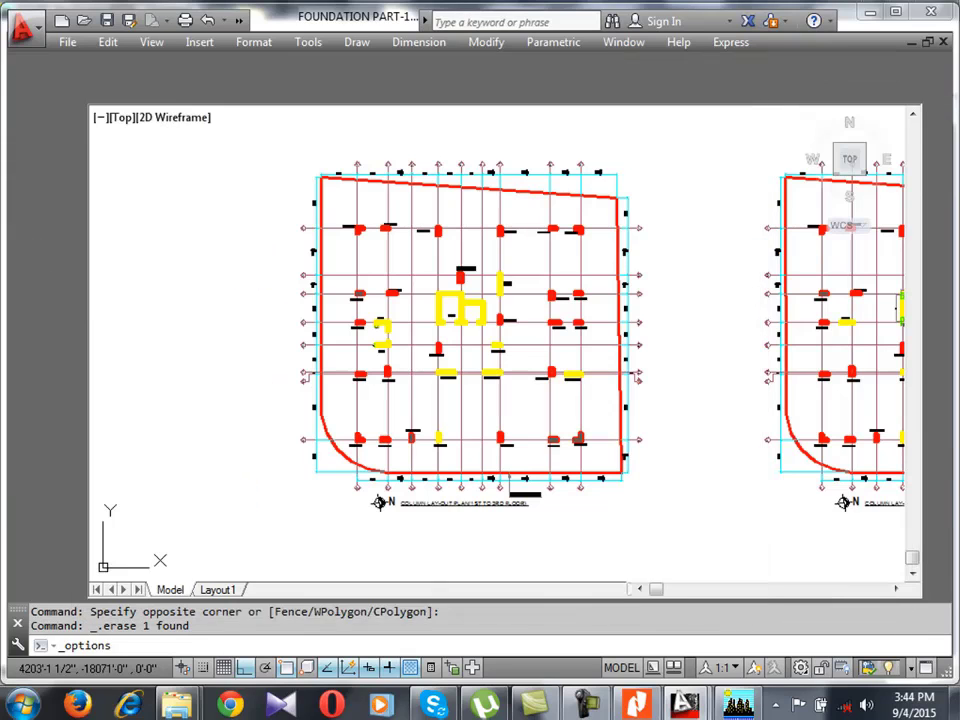
Examine the grid labels, grid spacing dimensions and column sizes on the column layout plan.
scroll(482, 352, "up", 2)
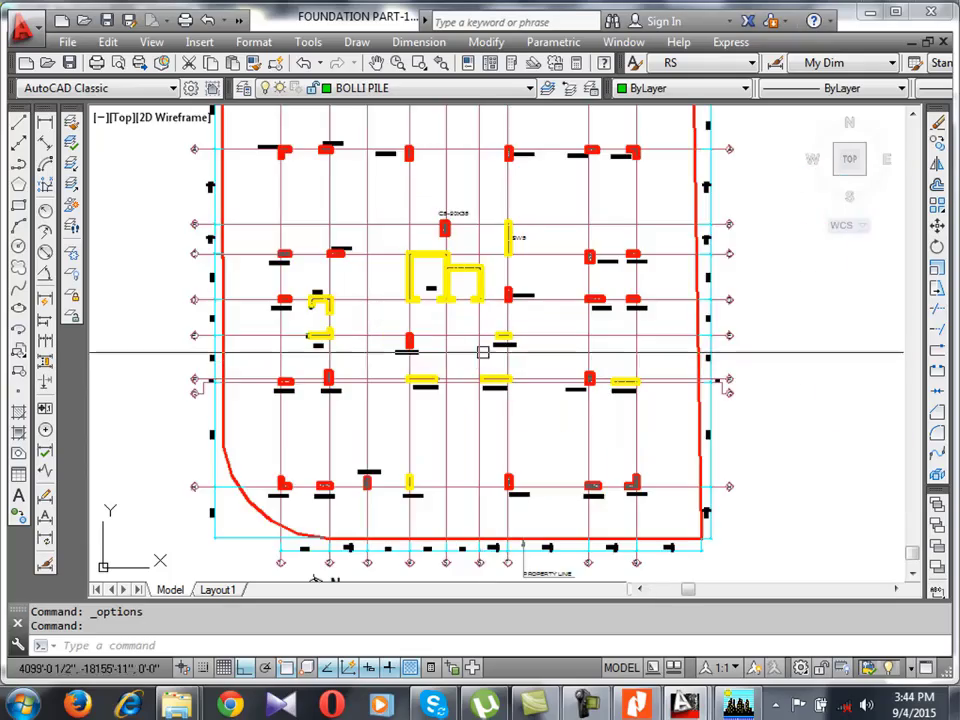
scroll(482, 346, "down", 2)
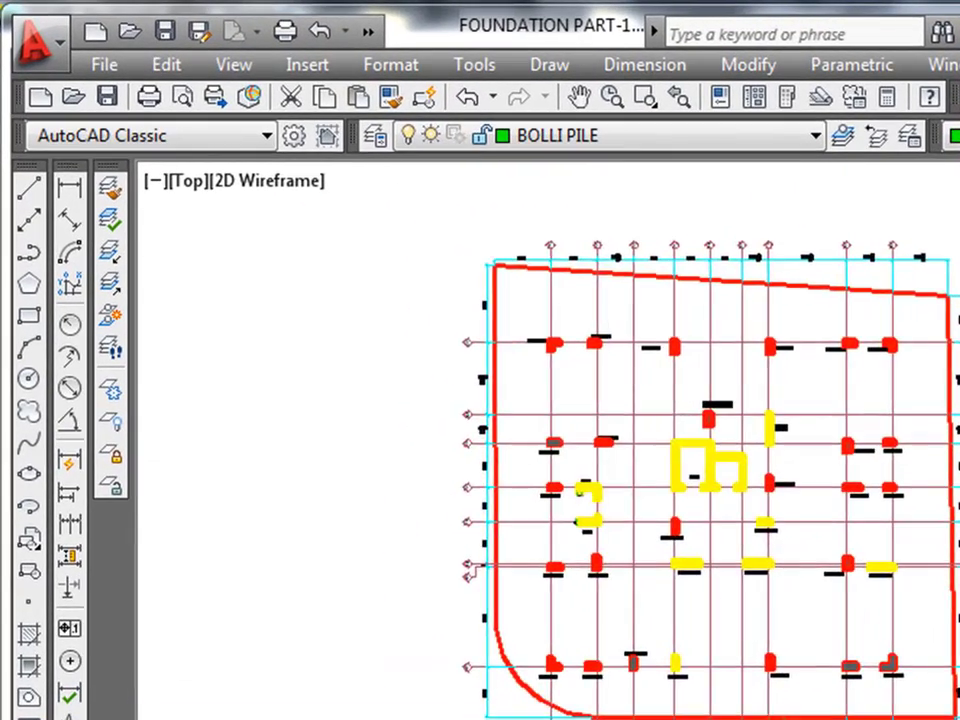
scroll(503, 226, "up", 5)
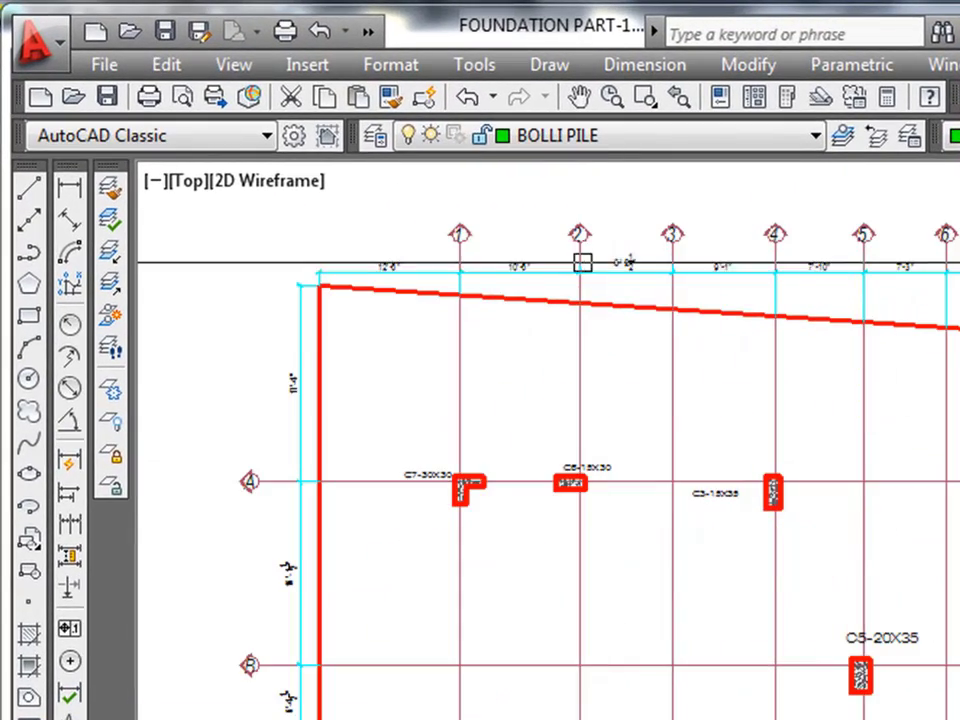
scroll(339, 262, "down", 2)
scroll(391, 302, "down", 5)
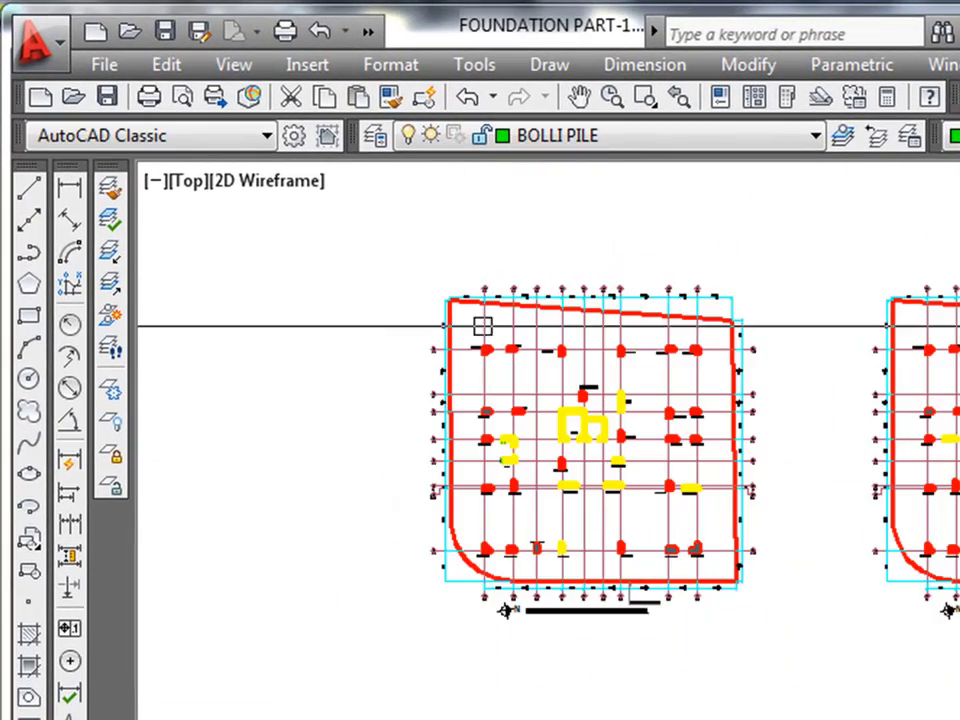
scroll(492, 310, "up", 5)
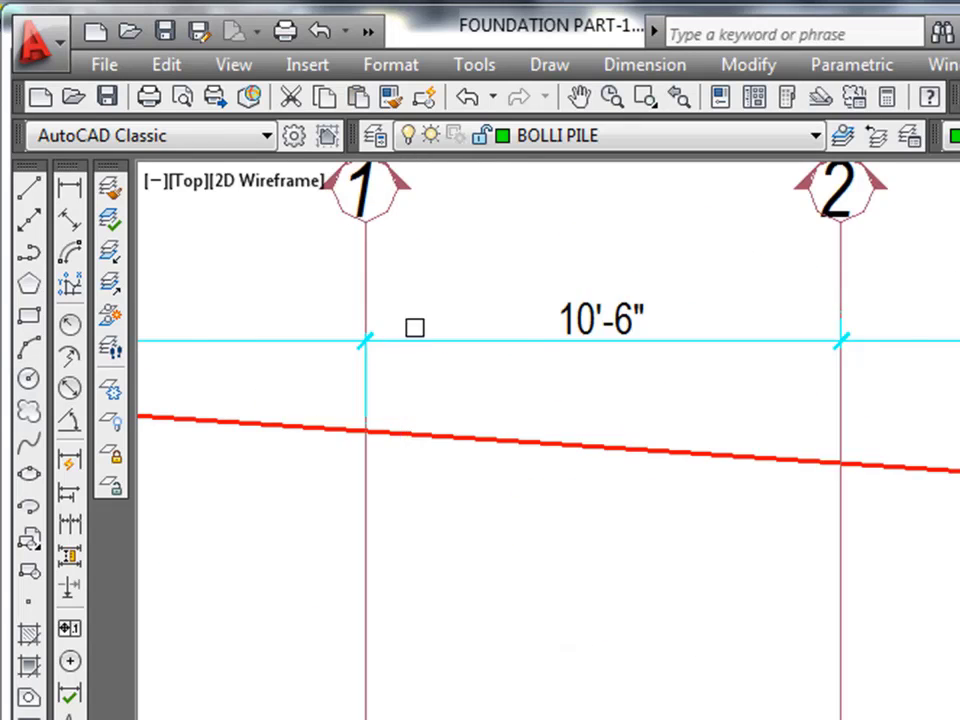
scroll(416, 328, "down", 4)
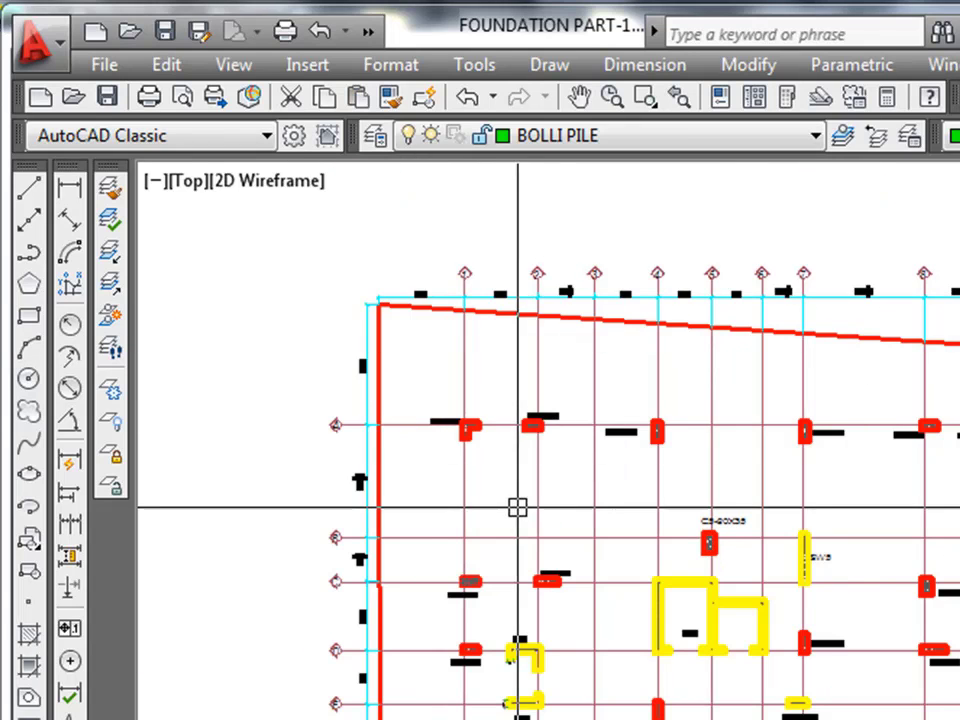
scroll(480, 420, "up", 3)
scroll(560, 340, "down", 5)
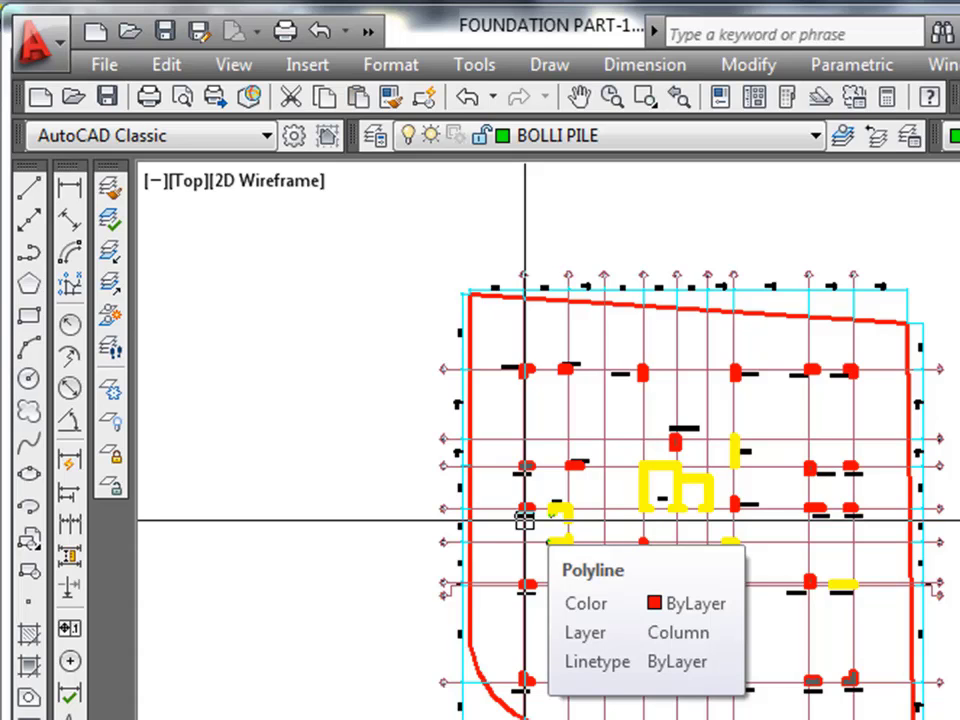
scroll(540, 369, "up", 6)
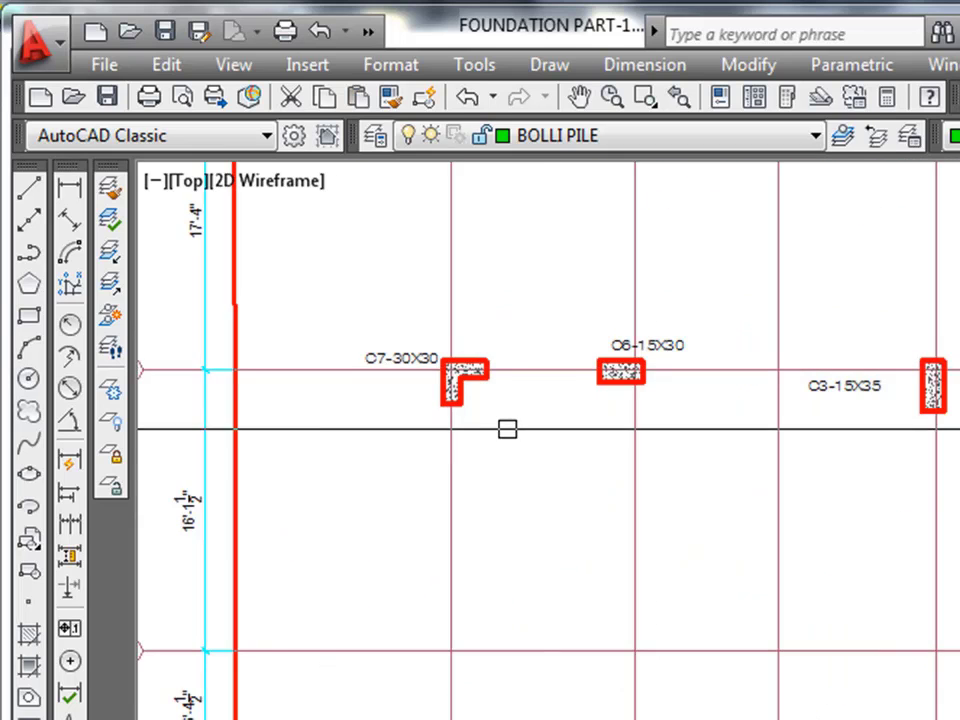
Examine how the C1, C6, C7 and C8 columns sit relative to the grid lines on the column layout plan.
scroll(508, 431, "down", 3)
scroll(493, 274, "down", 4)
scroll(488, 598, "up", 7)
scroll(491, 705, "down", 3)
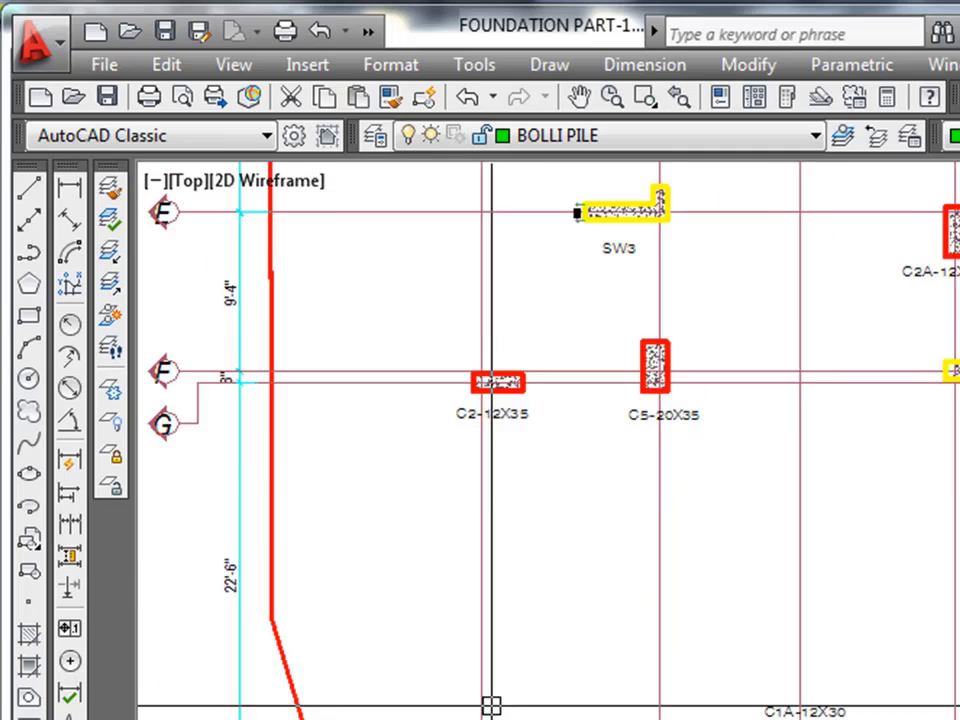
scroll(481, 433, "up", 5)
scroll(503, 499, "down", 3)
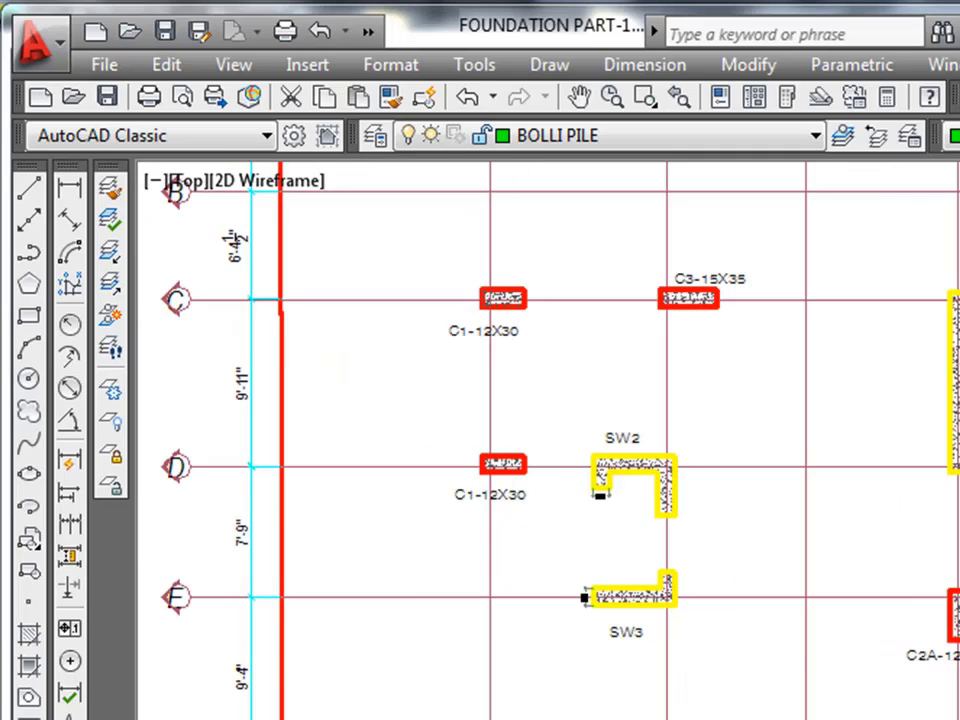
scroll(491, 566, "down", 2)
scroll(504, 360, "up", 3)
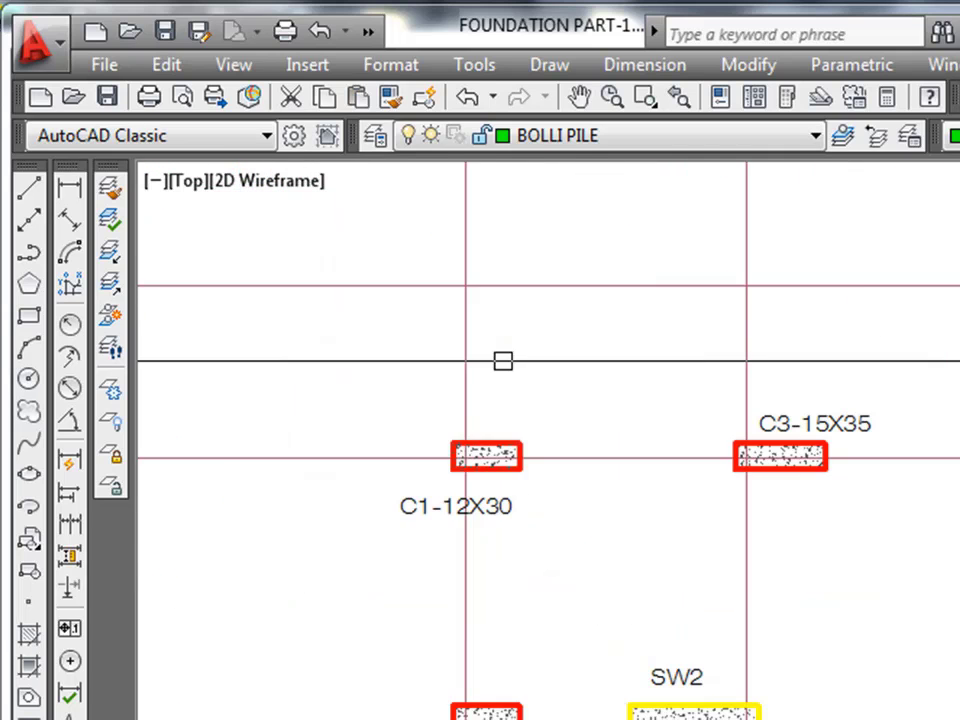
scroll(500, 557, "down", 3)
scroll(514, 326, "down", 3)
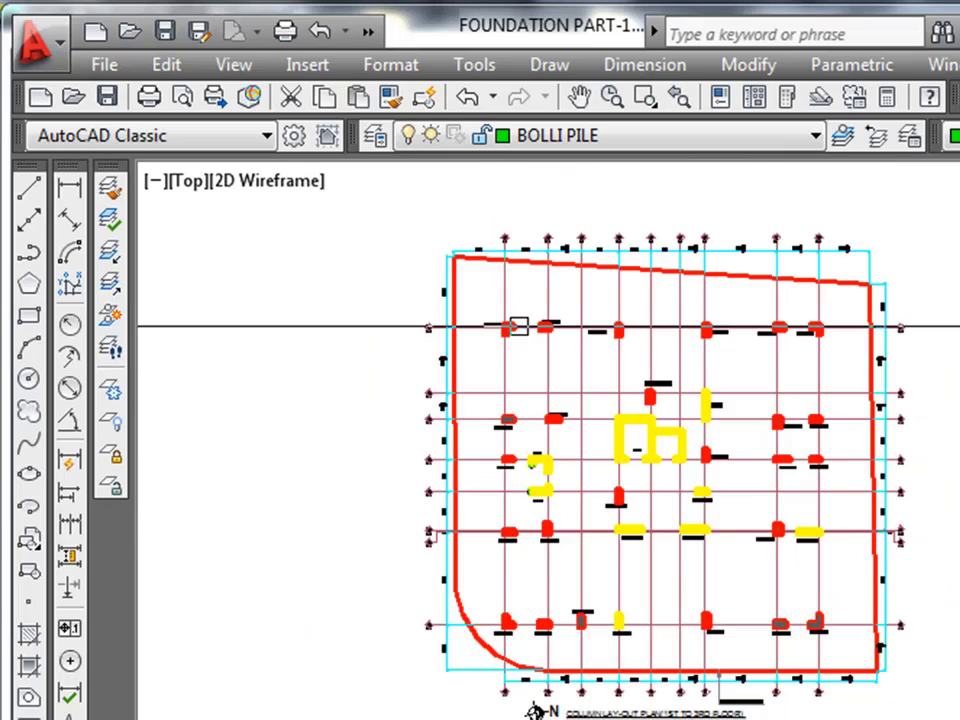
scroll(496, 308, "up", 8)
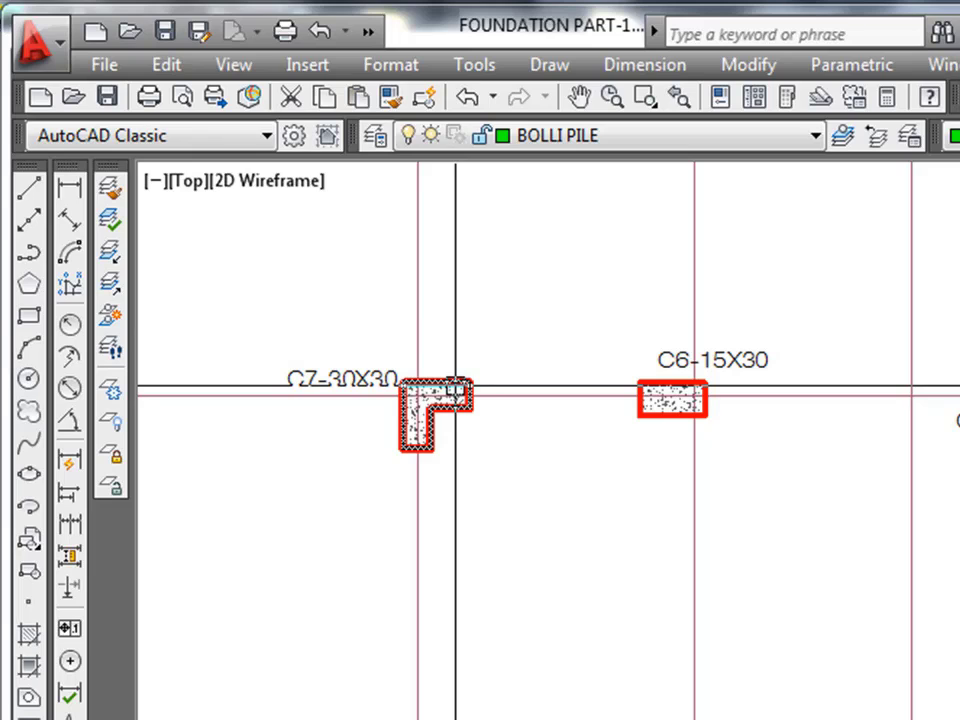
scroll(430, 425, "up", 5)
scroll(476, 373, "down", 5)
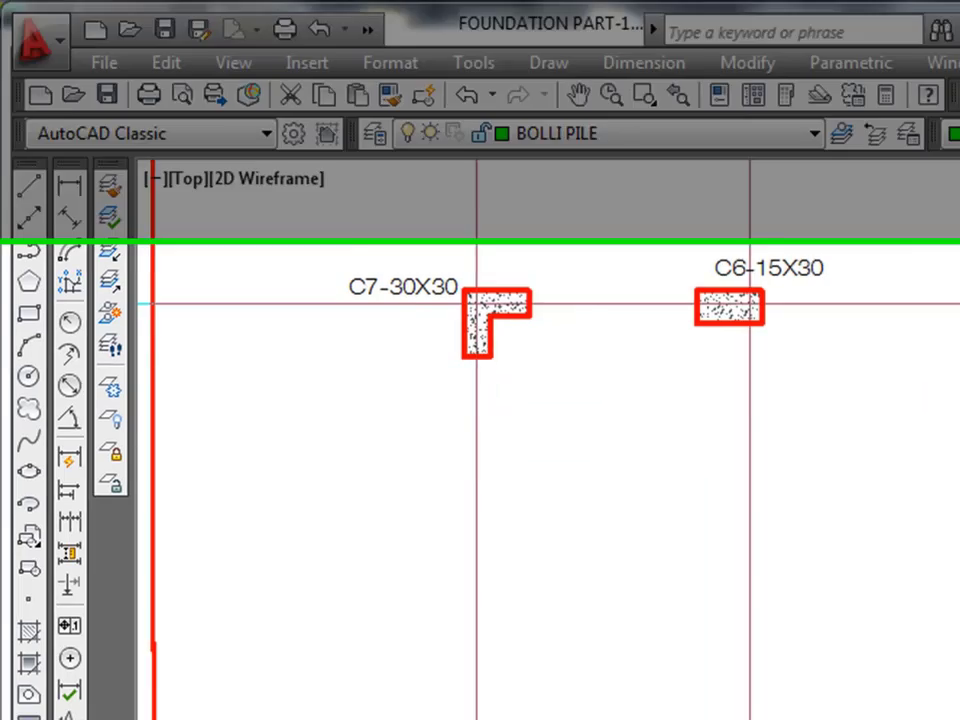
scroll(474, 268, "down", 8)
scroll(462, 464, "up", 10)
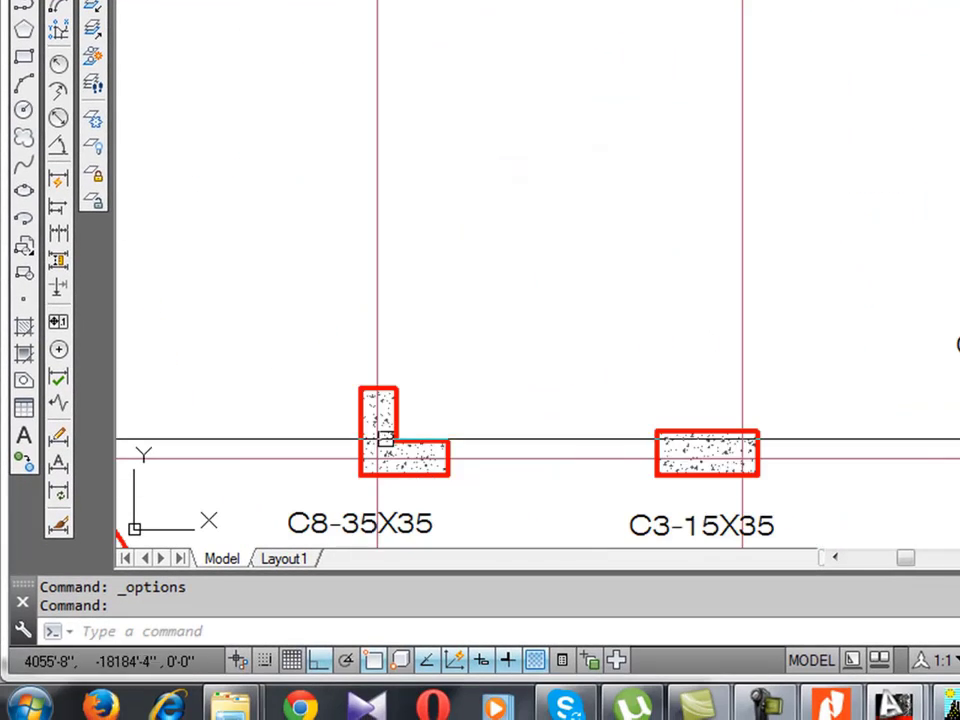
scroll(385, 438, "down", 6)
scroll(390, 68, "up", 4)
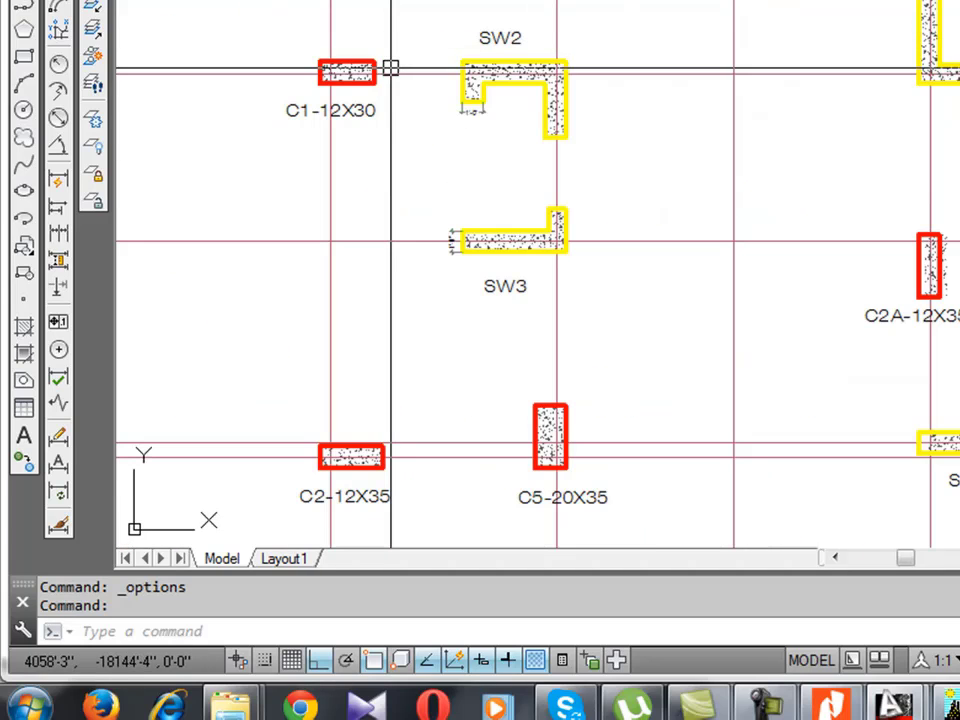
Copy the vertical grid line at the C1-12X30 column beside SW2 to the midpoint of the column's lower edge.
type("cp")
key("Return")
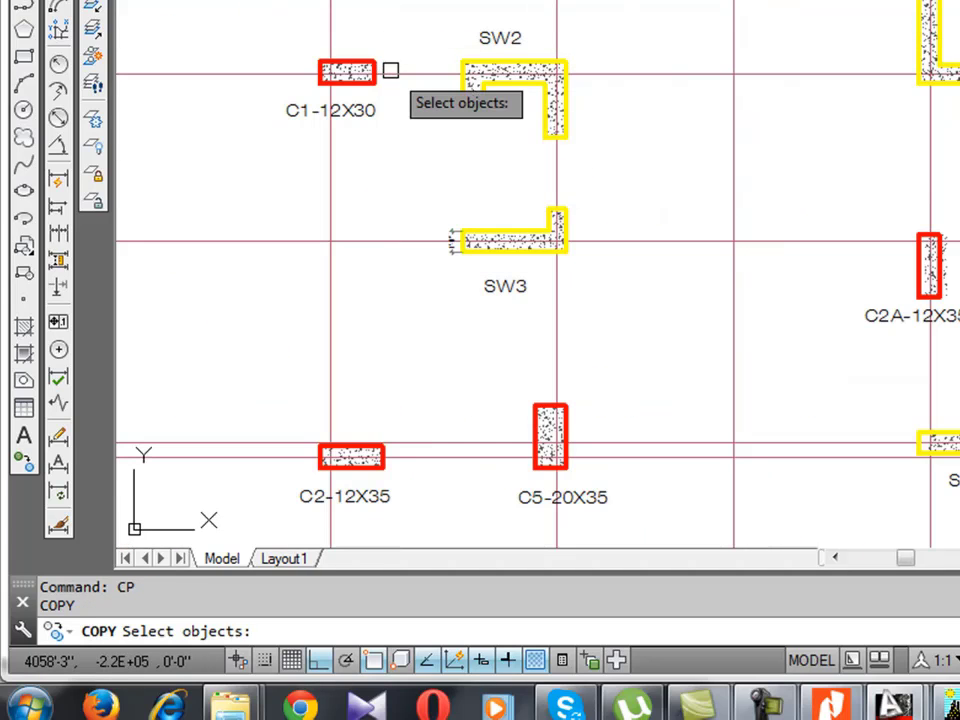
left_click(331, 143)
scroll(323, 68, "up", 4)
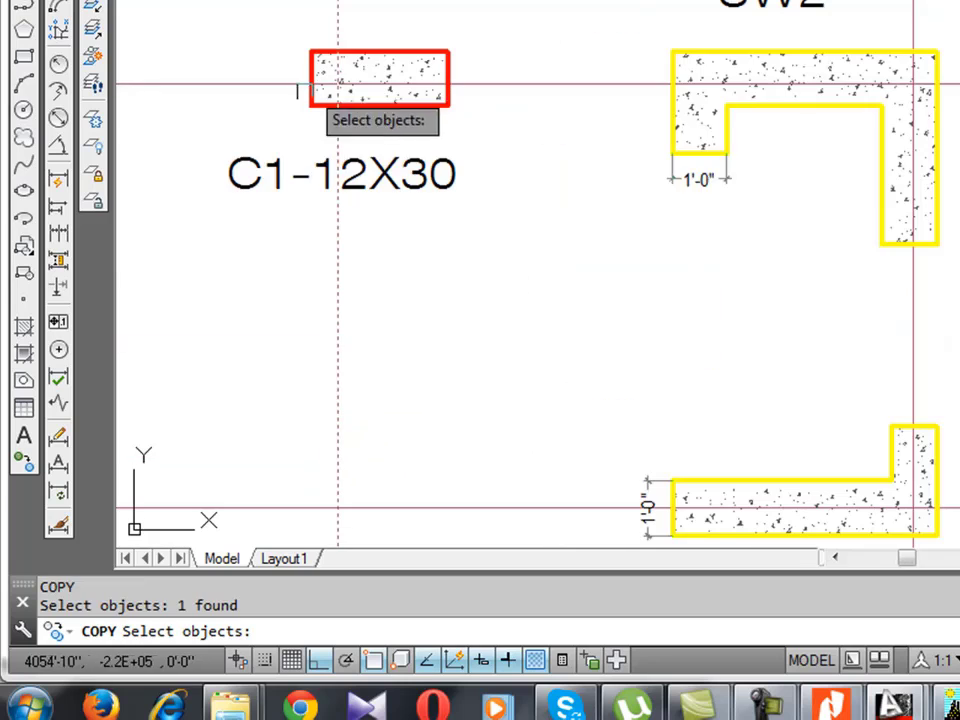
key("Return")
left_click(336, 101)
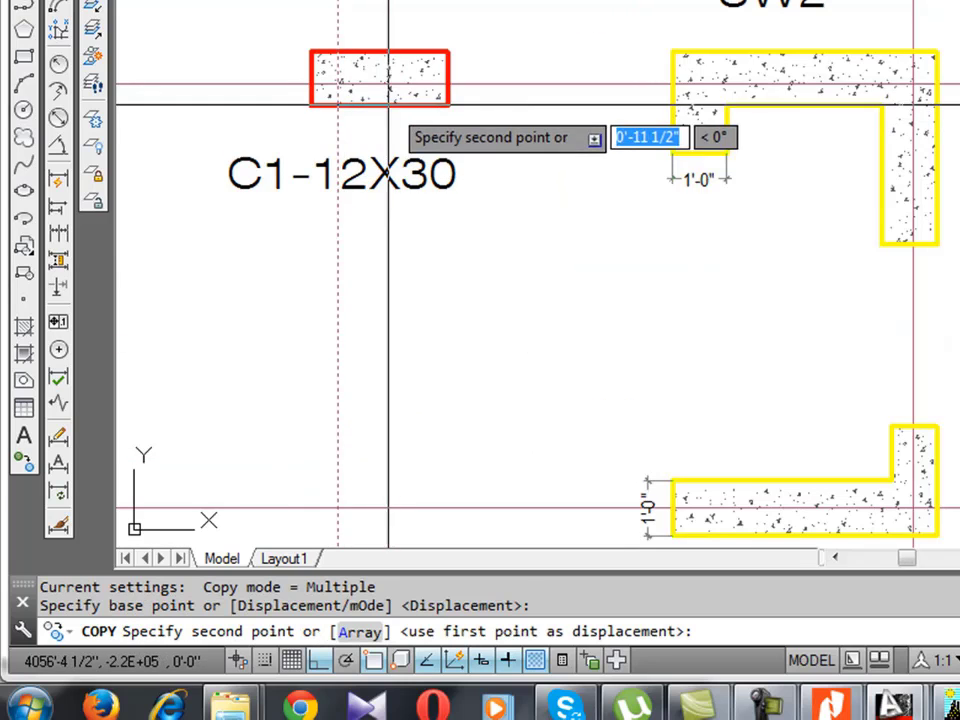
left_click(380, 118)
key("Escape")
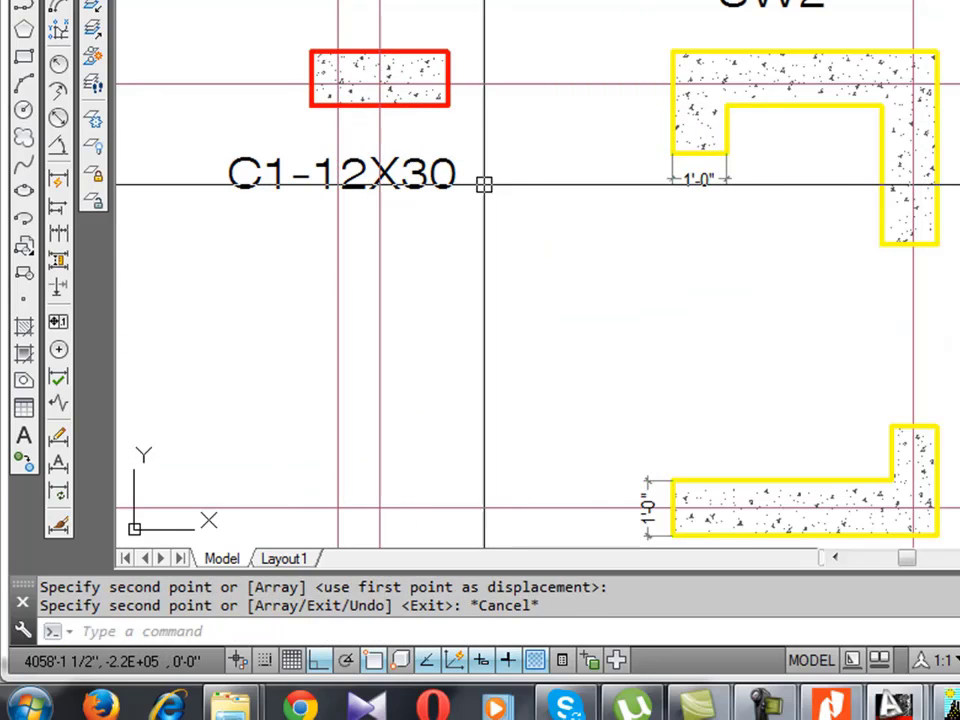
Delete the copied vertical grid line just beside grid line 1.
scroll(432, 184, "down", 4)
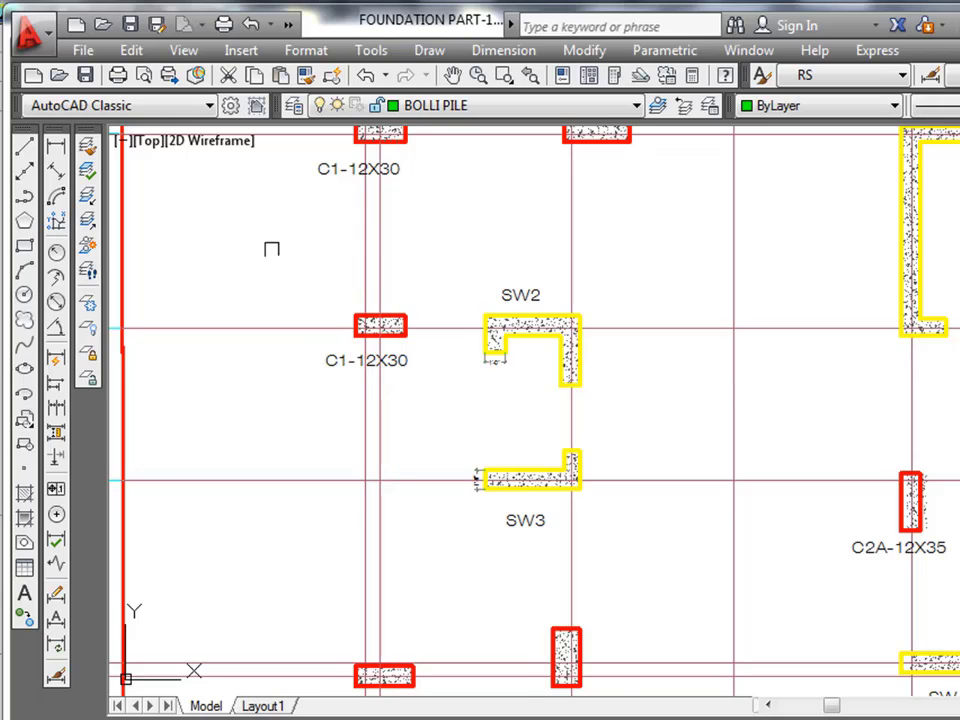
scroll(433, 414, "down", 5)
scroll(473, 293, "up", 7)
left_click(522, 349)
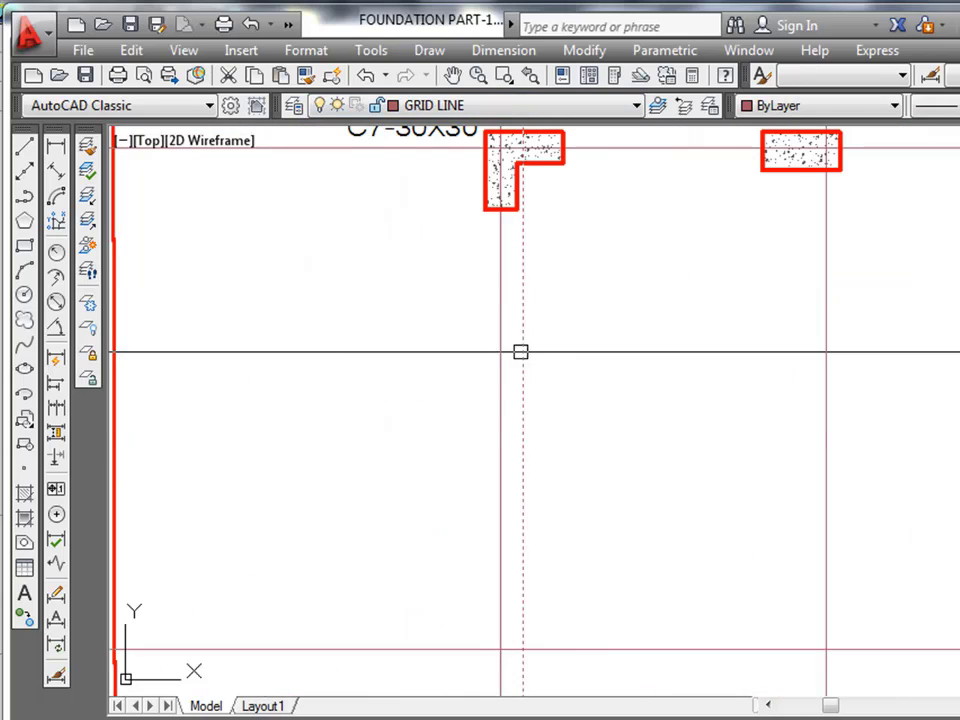
key("Delete")
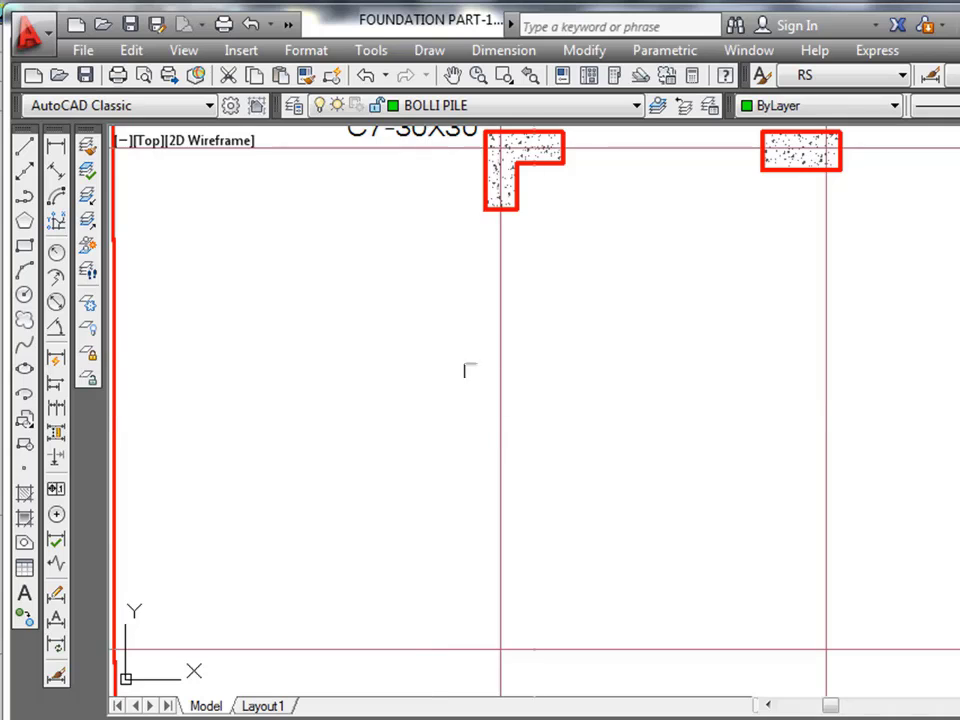
Review the numbered and lettered grid lines across the whole plan to establish how many run in each direction.
scroll(474, 227, "down", 5)
scroll(567, 240, "down", 3)
scroll(567, 240, "up", 6)
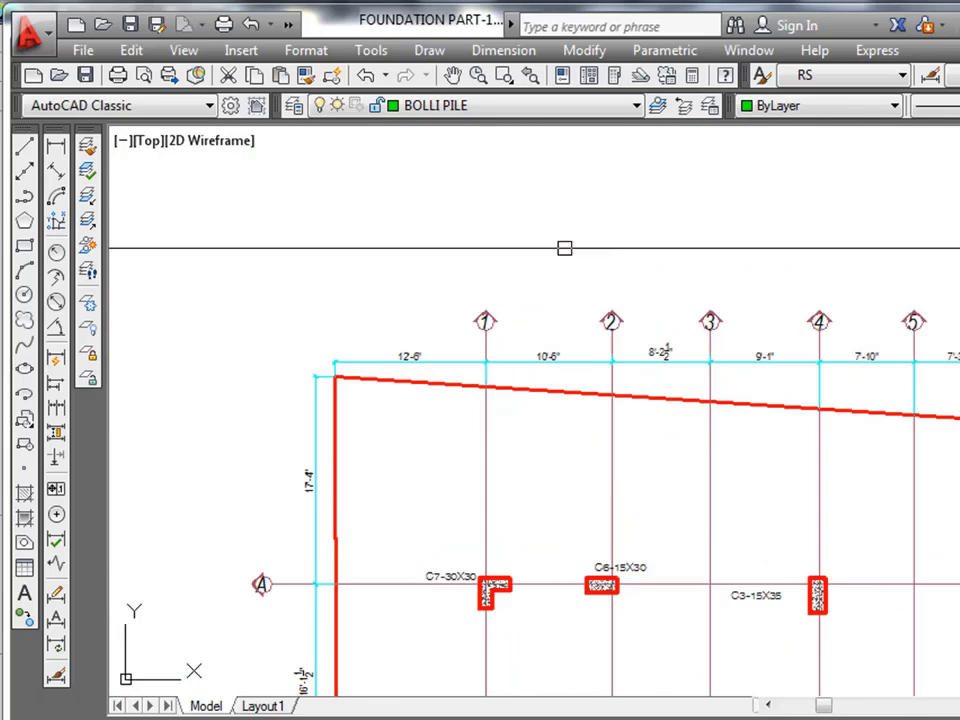
scroll(399, 240, "down", 4)
scroll(467, 416, "down", 3)
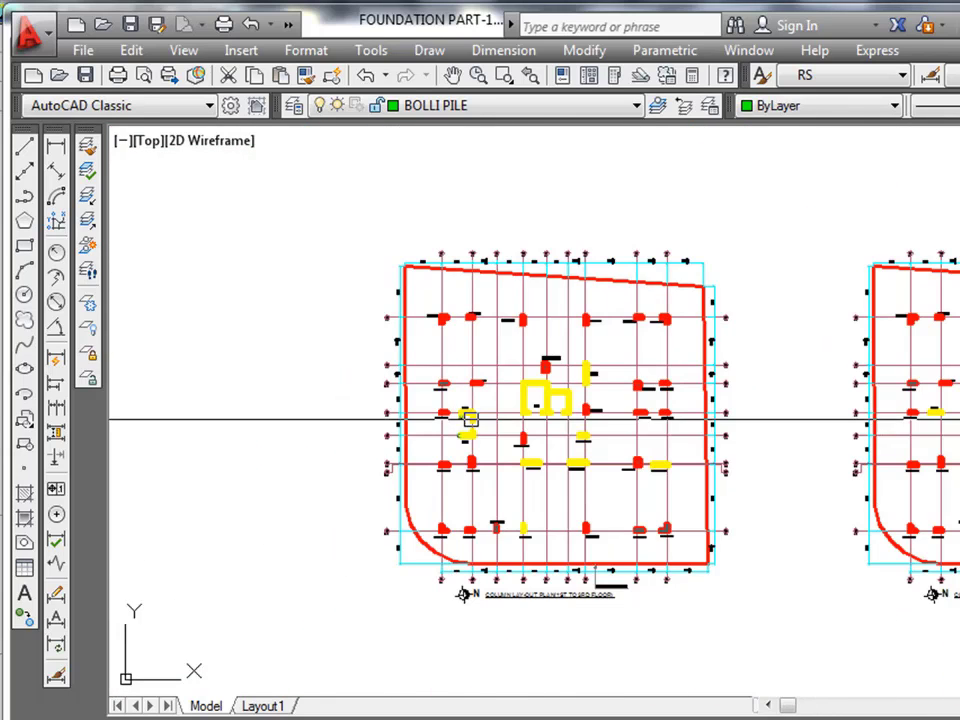
scroll(456, 354, "up", 3)
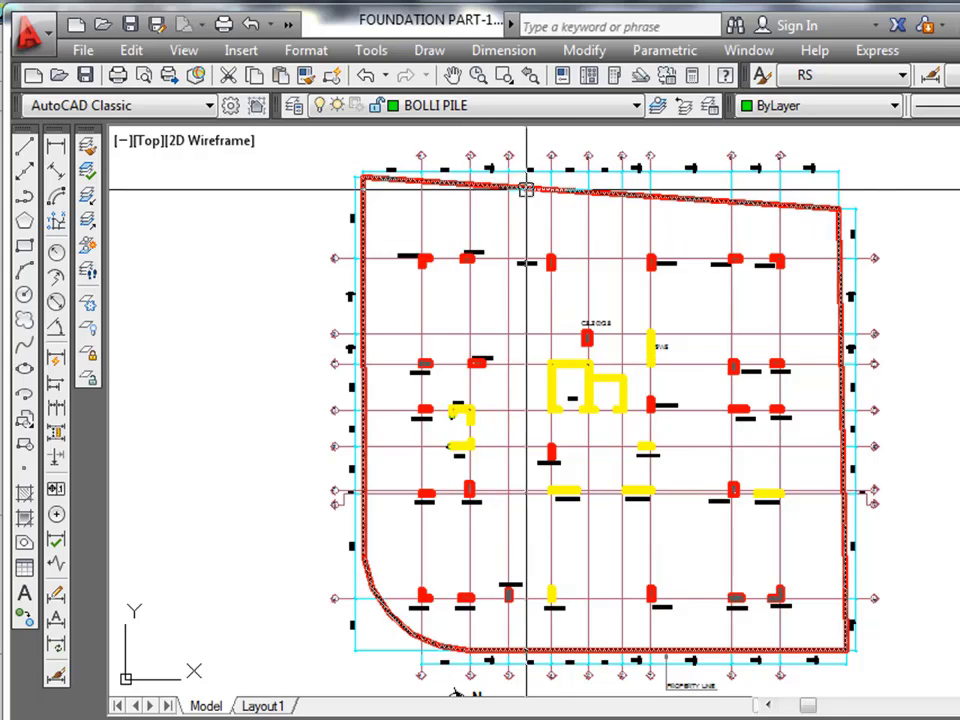
scroll(739, 171, "up", 8)
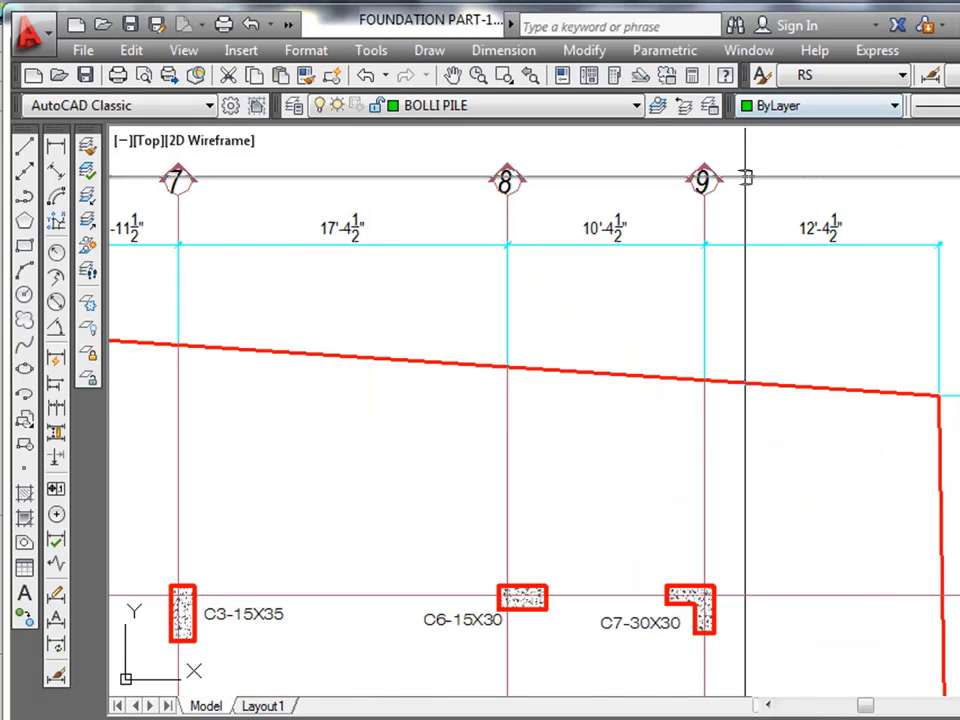
scroll(718, 163, "down", 8)
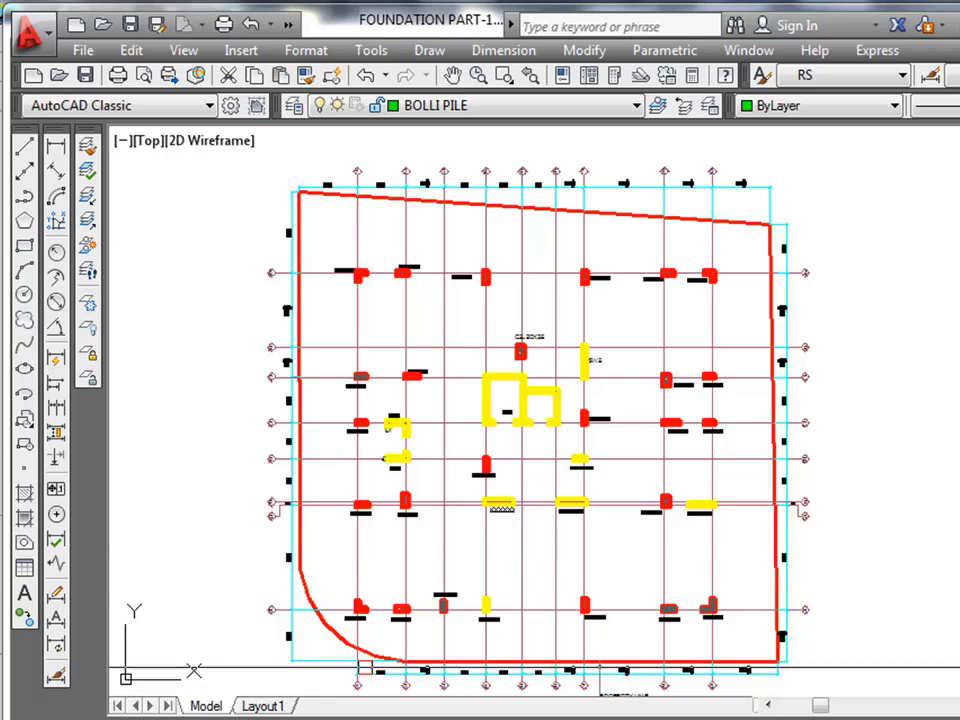
scroll(265, 600, "up", 4)
scroll(303, 581, "down", 4)
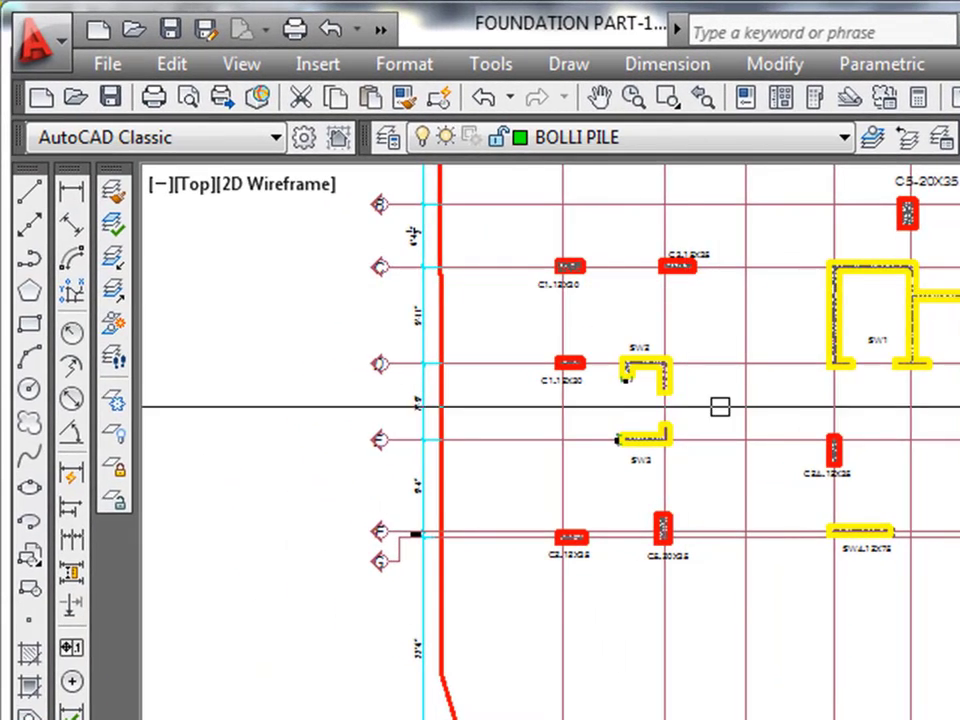
scroll(720, 405, "down", 2)
scroll(761, 291, "down", 3)
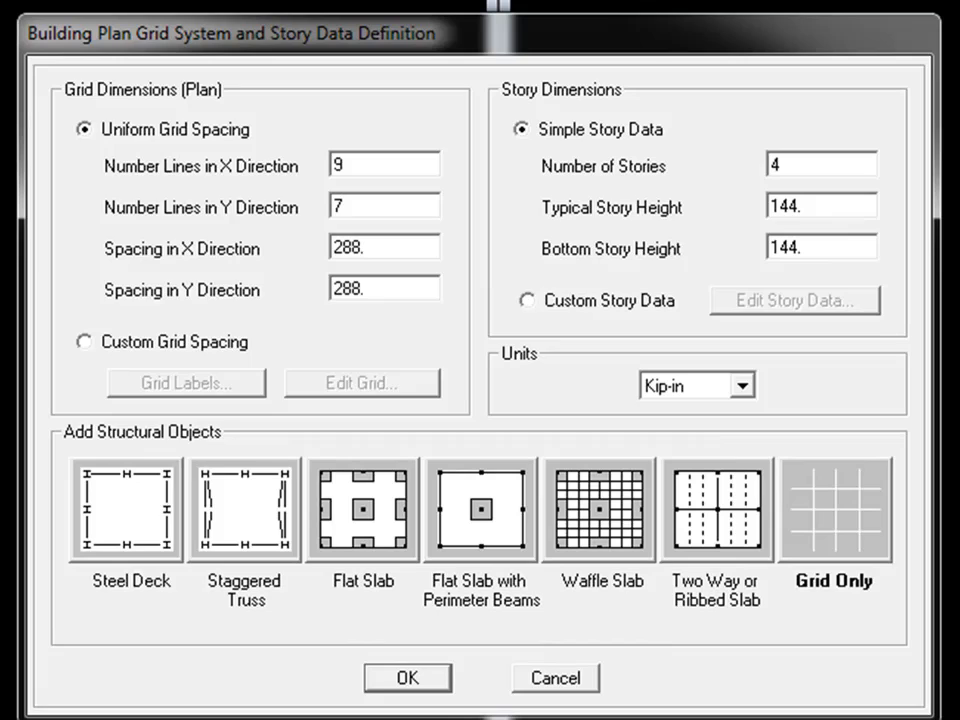
Set the units of the ETABS building plan grid and story definition to Kip-ft.
left_click(742, 386)
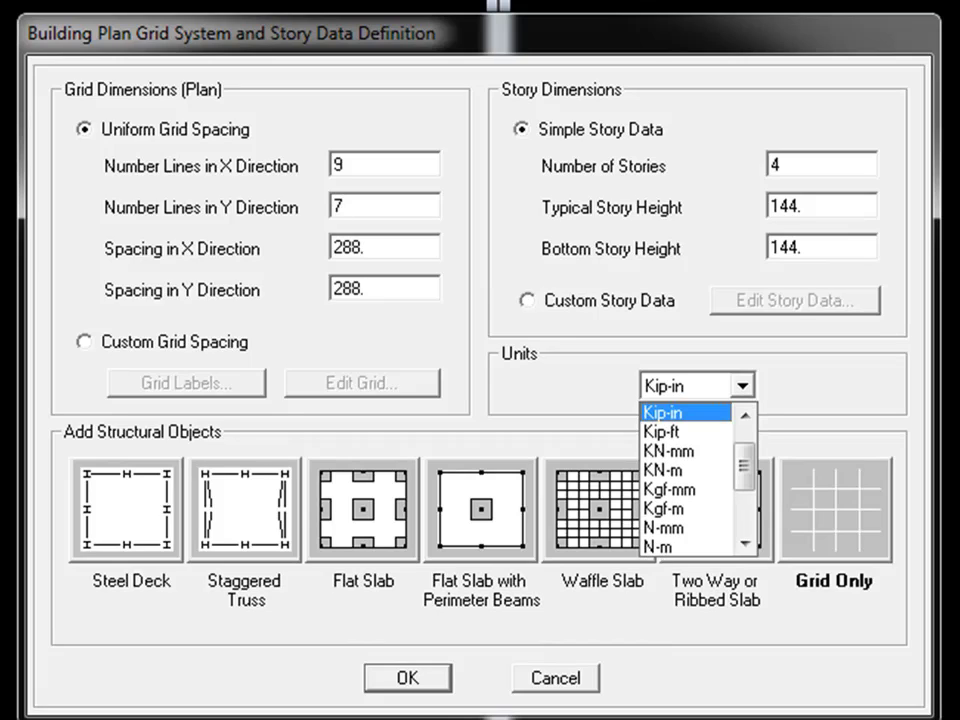
left_click(670, 432)
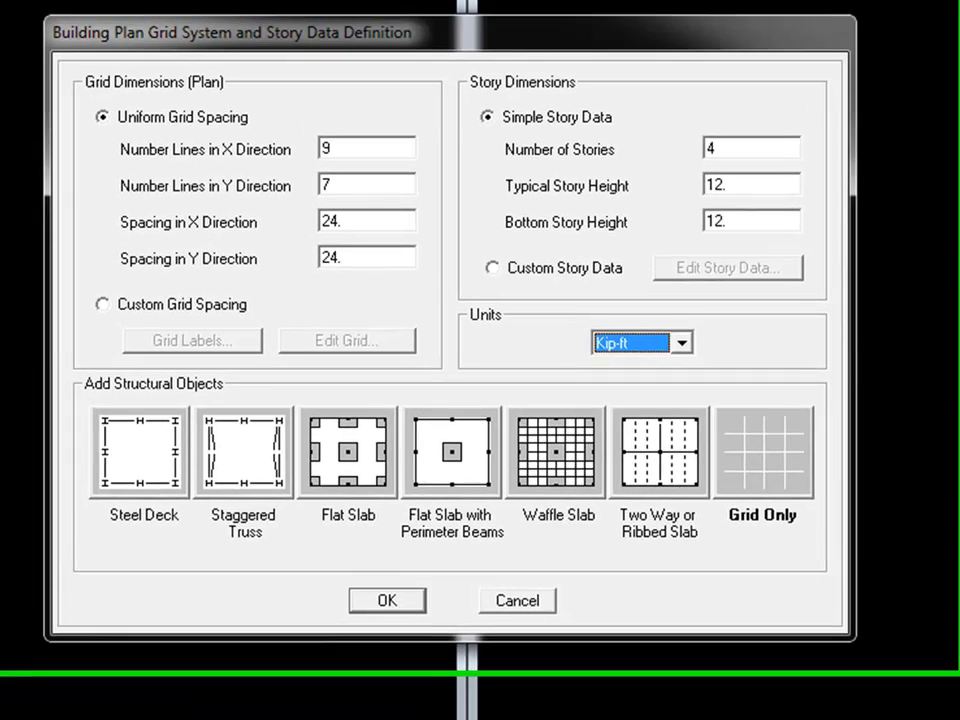
left_click(682, 343)
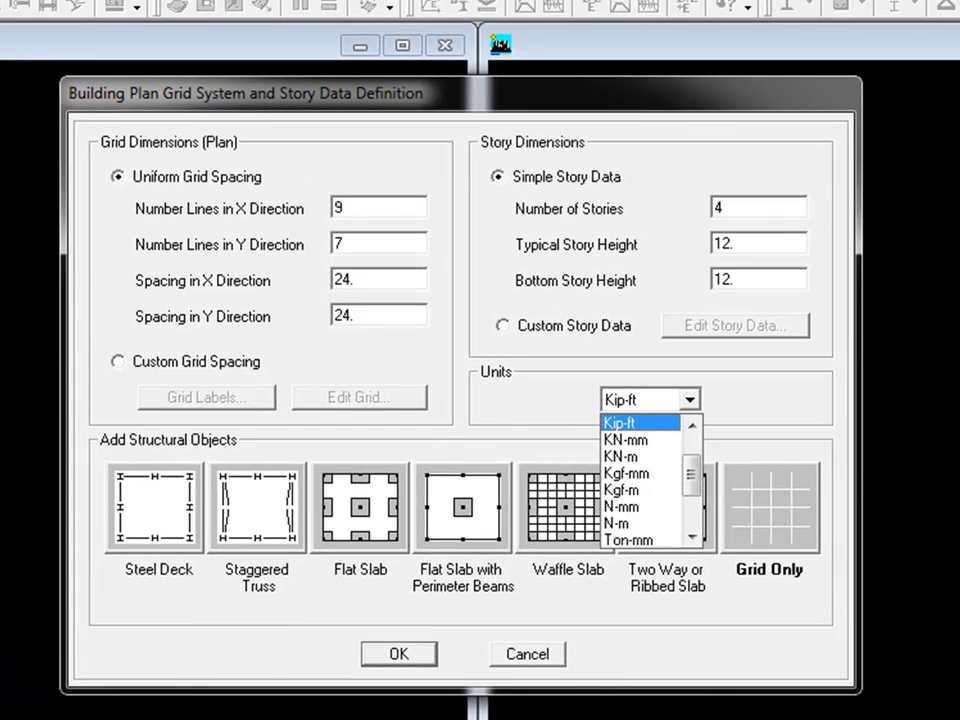
key("Return")
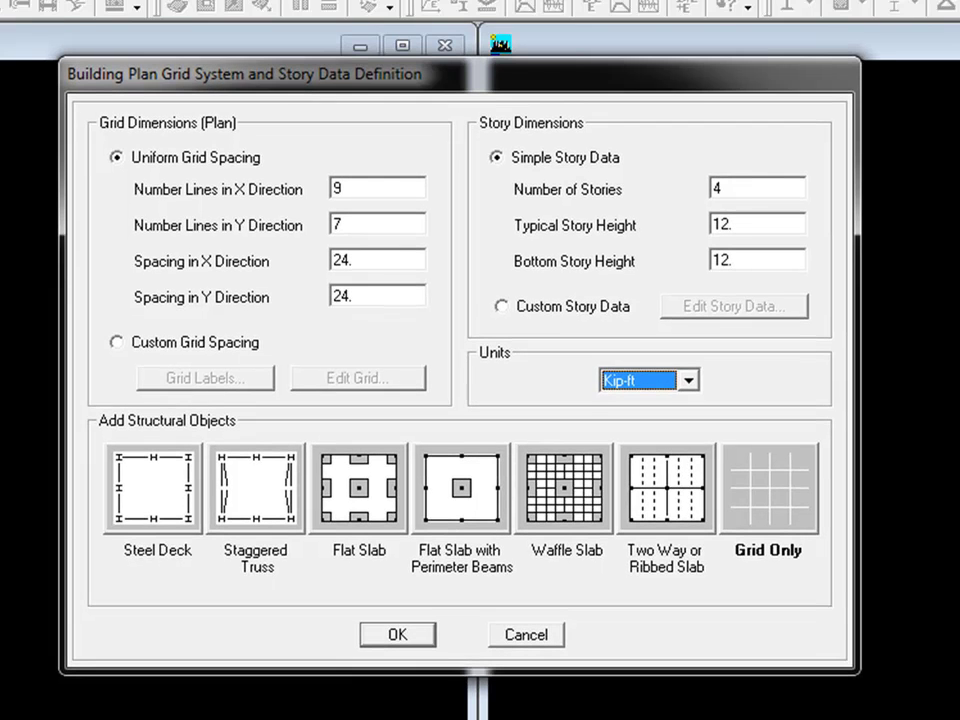
Set the number of stories to 15 and the bottom story height to 10 ft.
left_click(757, 188)
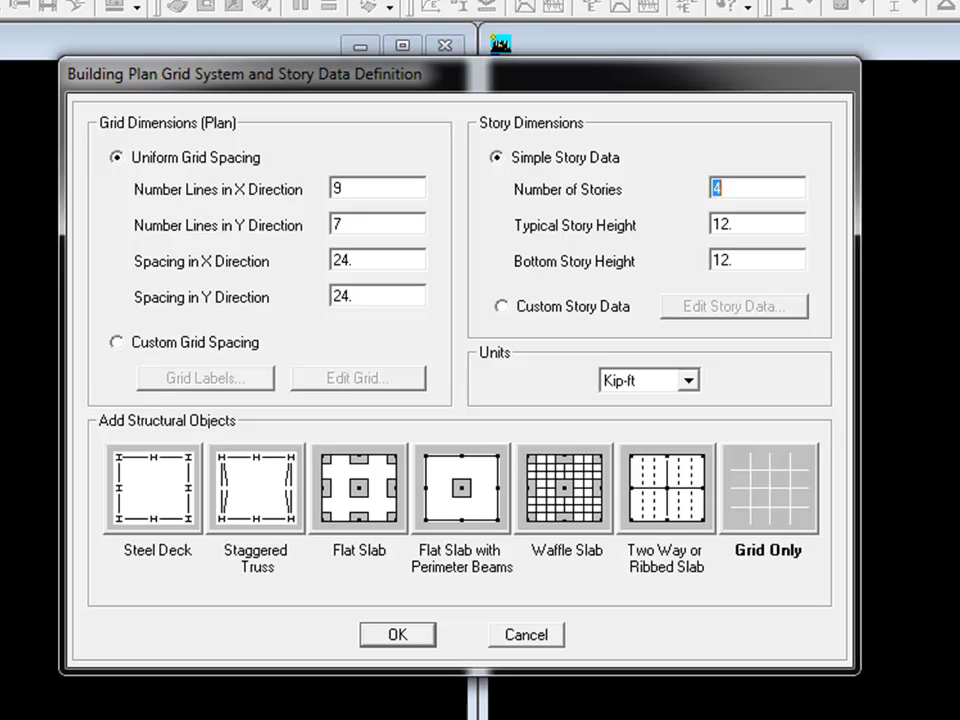
type("15")
key("Tab")
left_click(722, 259)
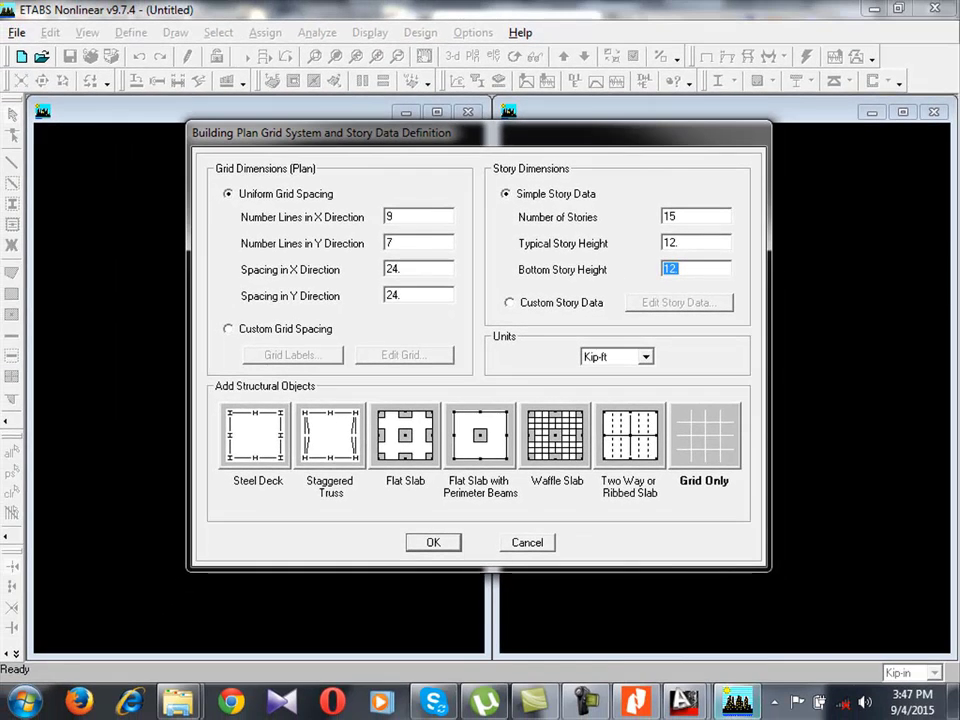
mouse_move(684, 702)
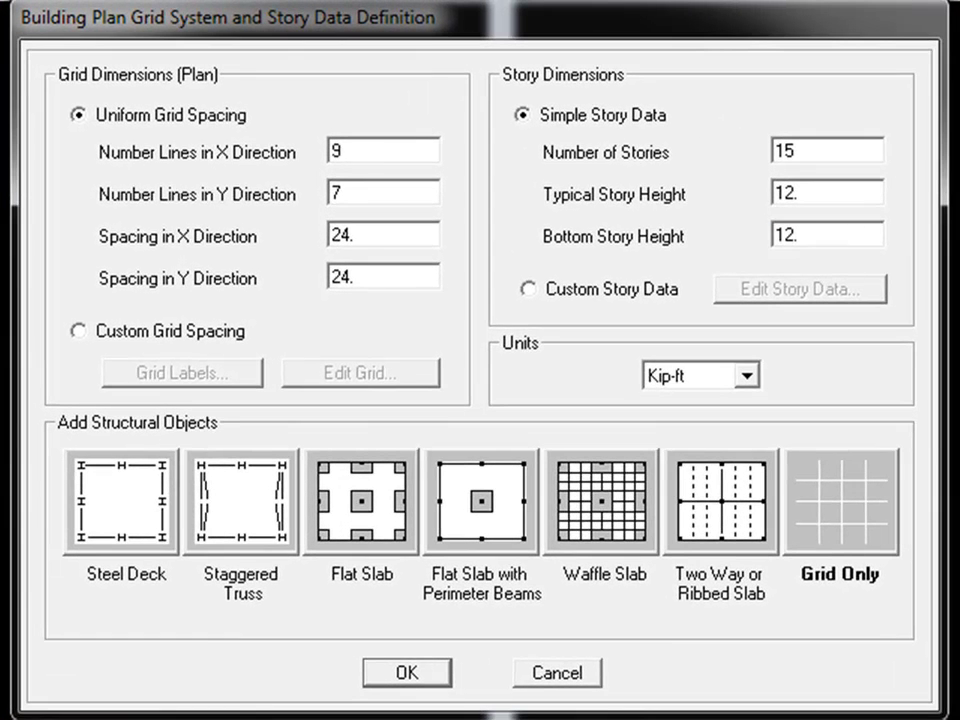
double_click(787, 235)
type("10")
Choose custom grid spacing, open the grid data for editing and display the grids as spacing.
left_click(78, 330)
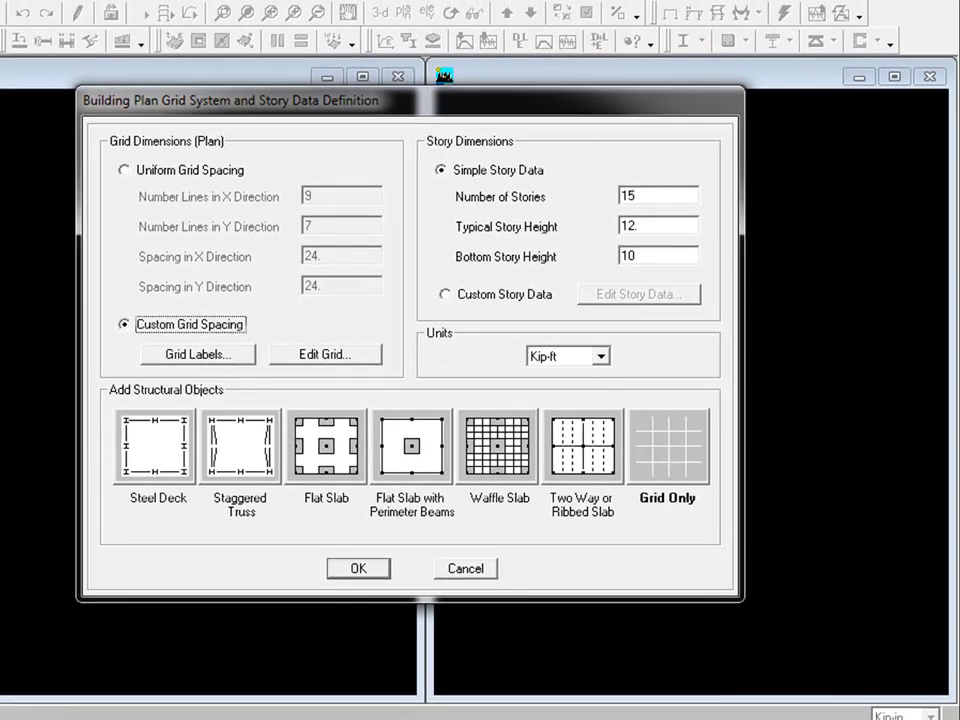
left_click(325, 354)
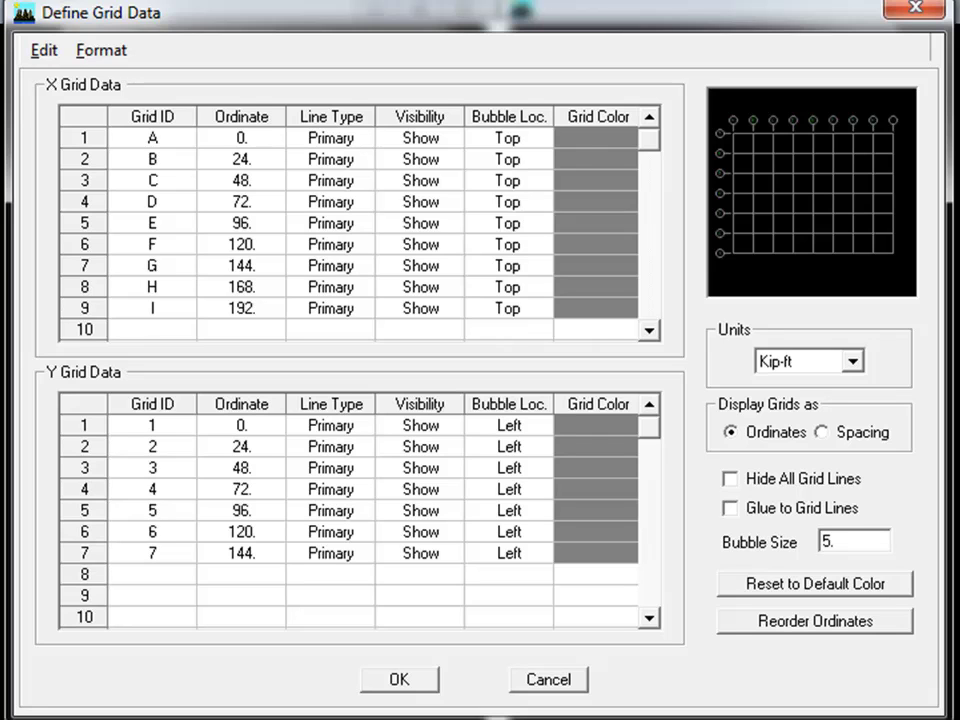
left_click(822, 432)
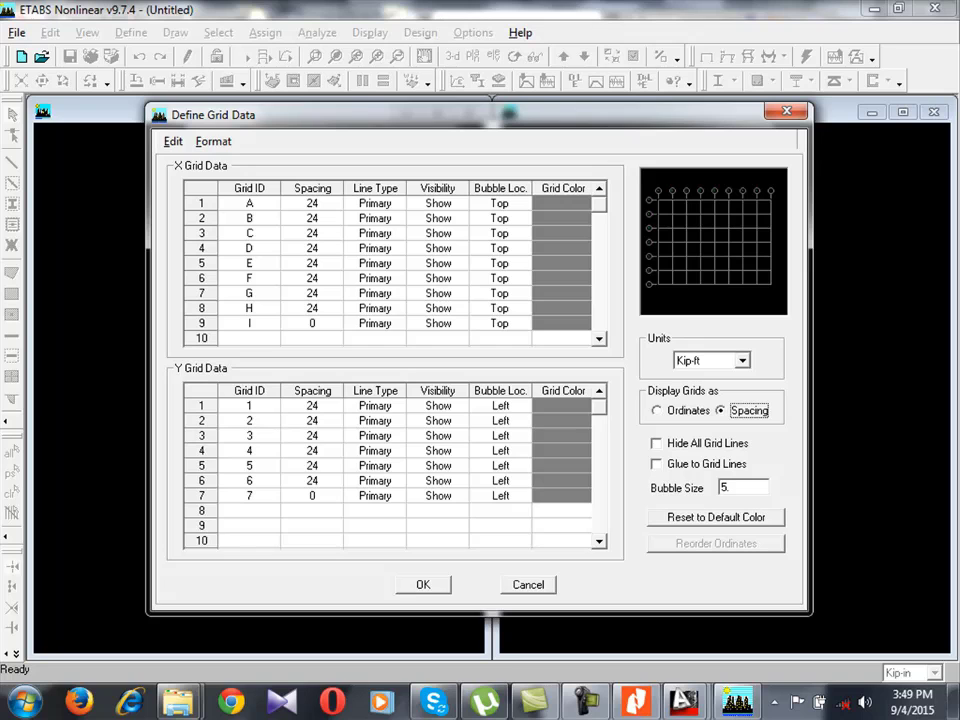
Switch to FOUNDATION PART-1.dwg in AutoCAD and examine the spacing dimensions between the numbered grid lines.
mouse_move(684, 701)
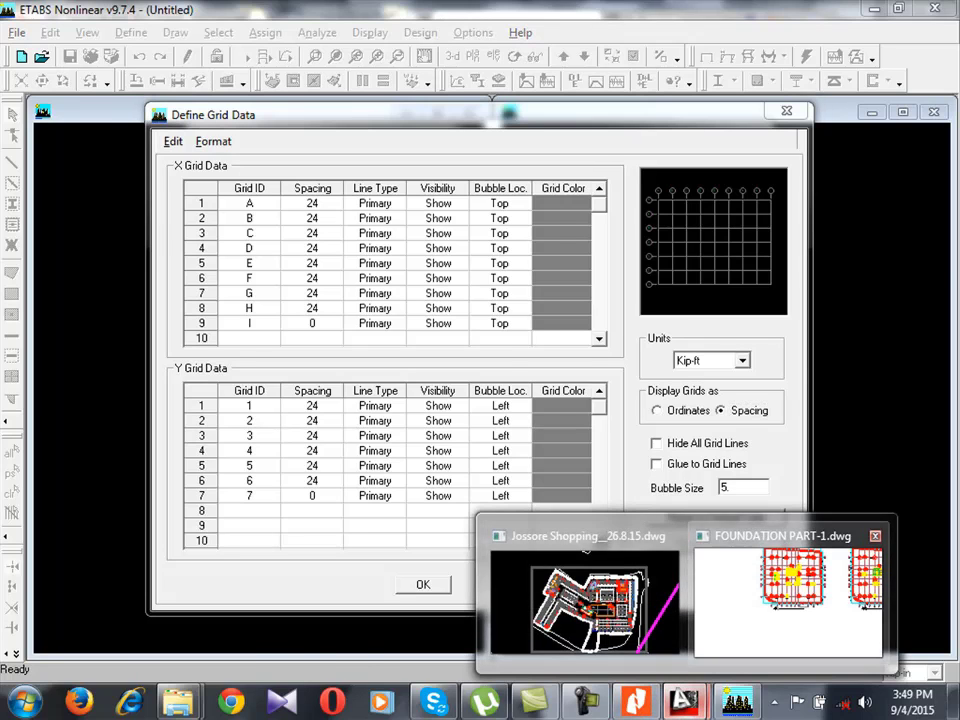
left_click(790, 610)
scroll(521, 411, "down", 3)
scroll(402, 255, "up", 6)
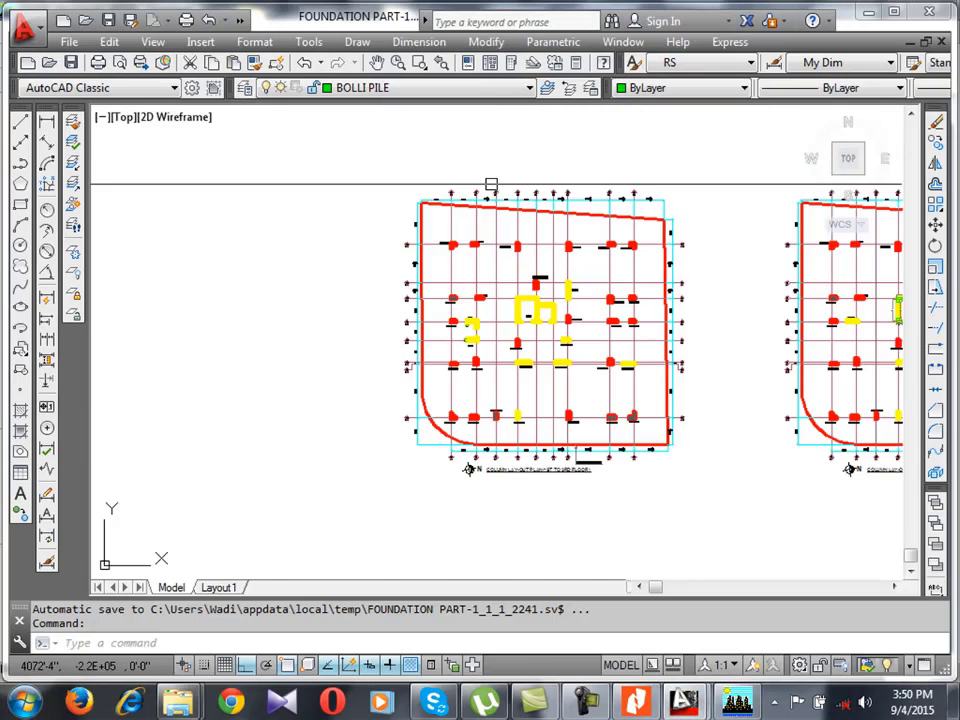
scroll(402, 255, "up", 5)
scroll(287, 230, "down", 5)
scroll(340, 198, "up", 5)
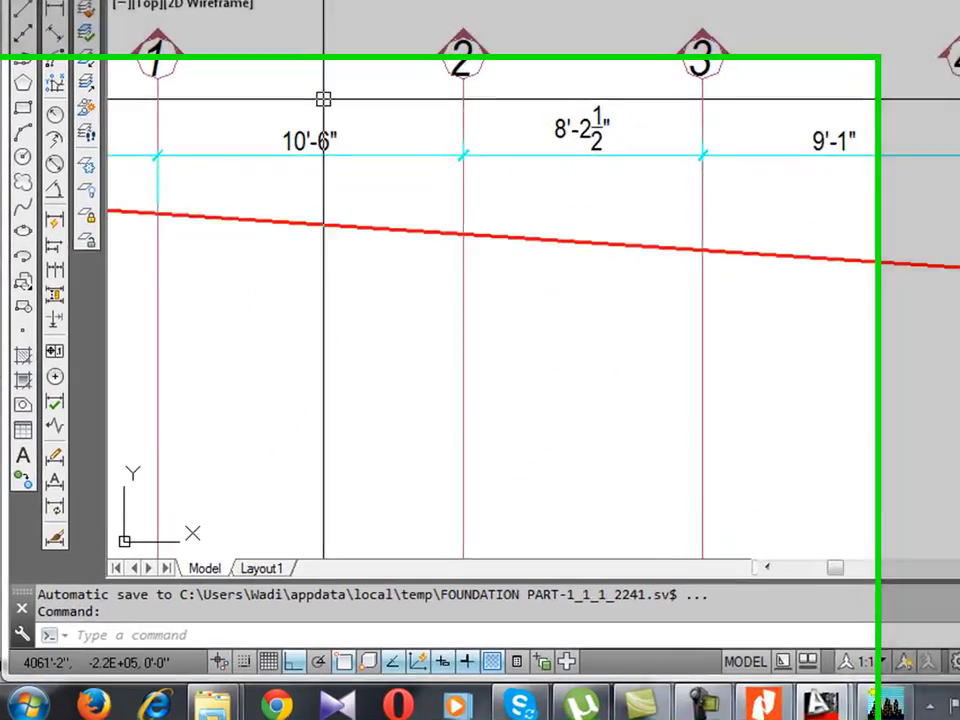
Examine the spacing dimensions between grid lines 1 and 6 along the upper edge of the foundation plan.
scroll(267, 198, "down", 2)
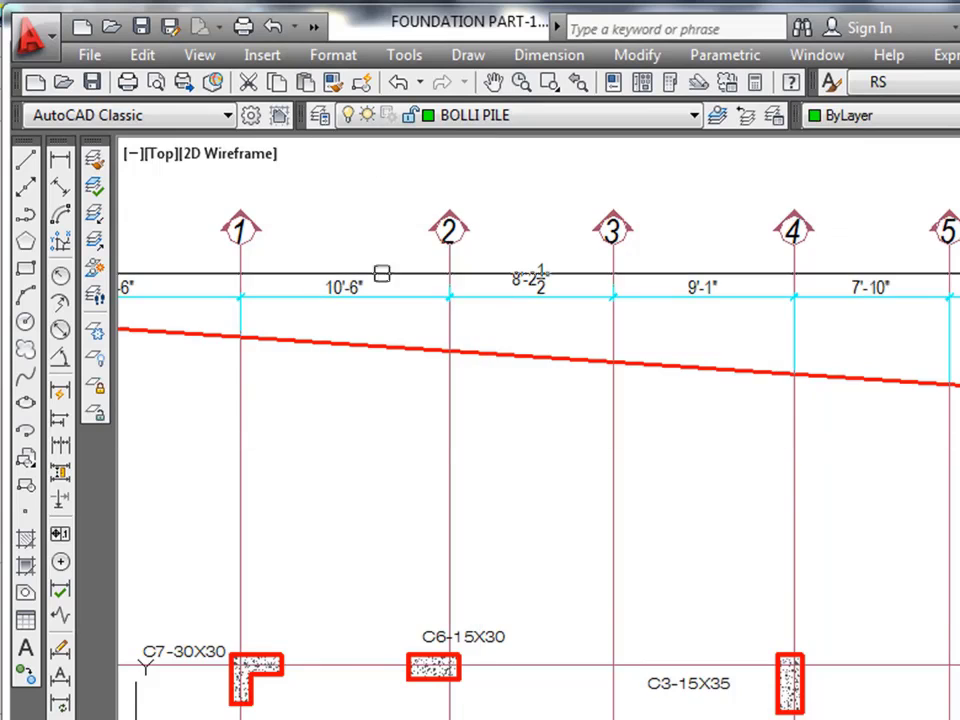
scroll(378, 57, "down", 4)
scroll(346, 278, "up", 4)
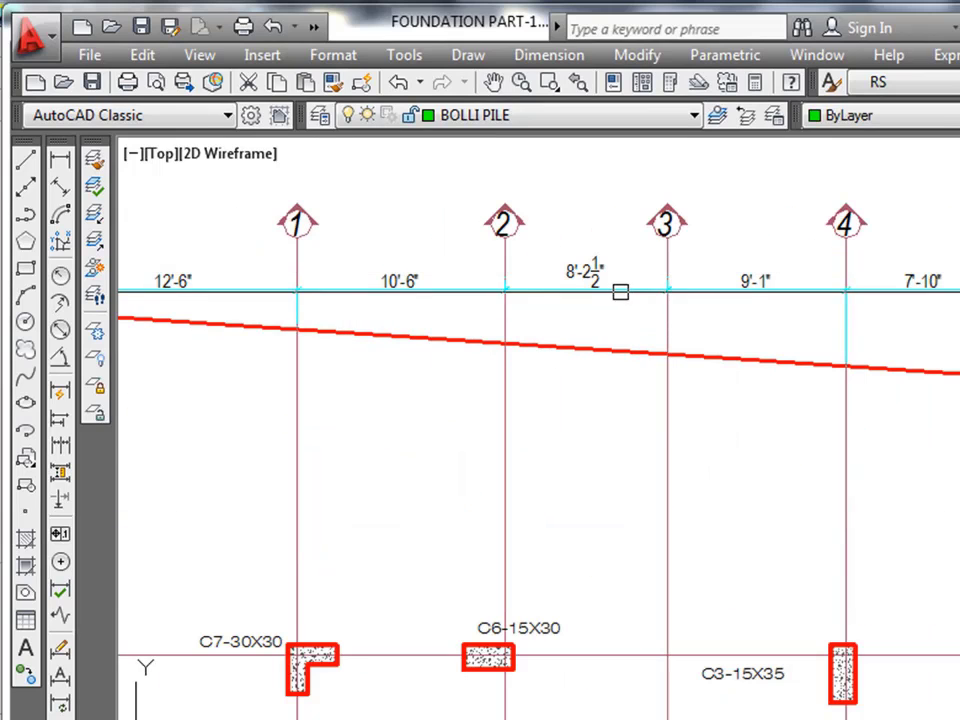
left_click(584, 287)
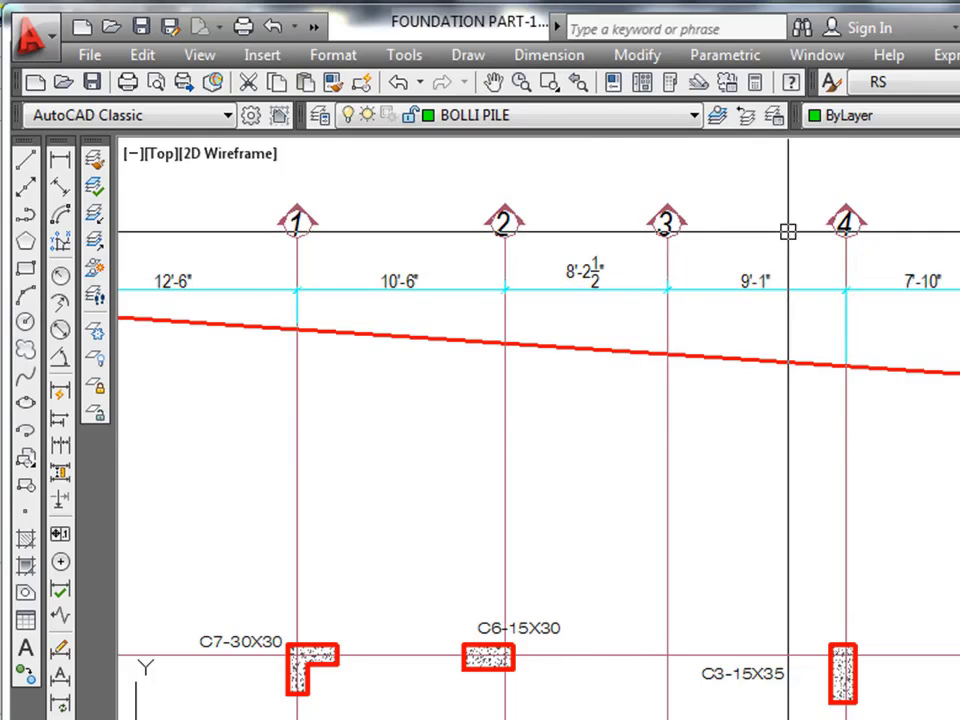
scroll(760, 282, "down", 2)
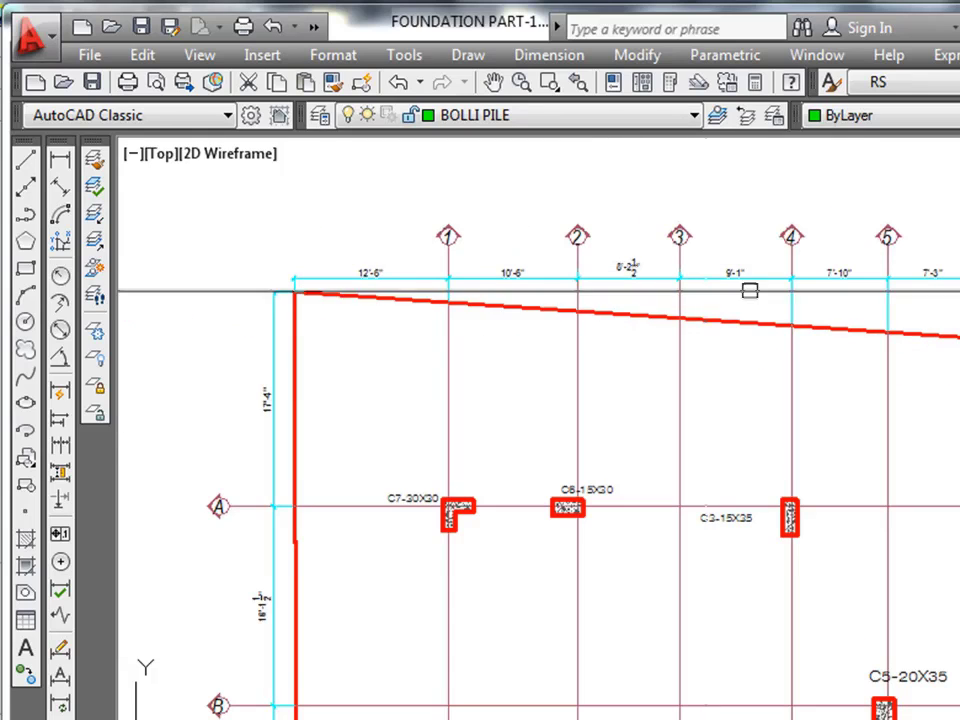
scroll(838, 286, "up", 4)
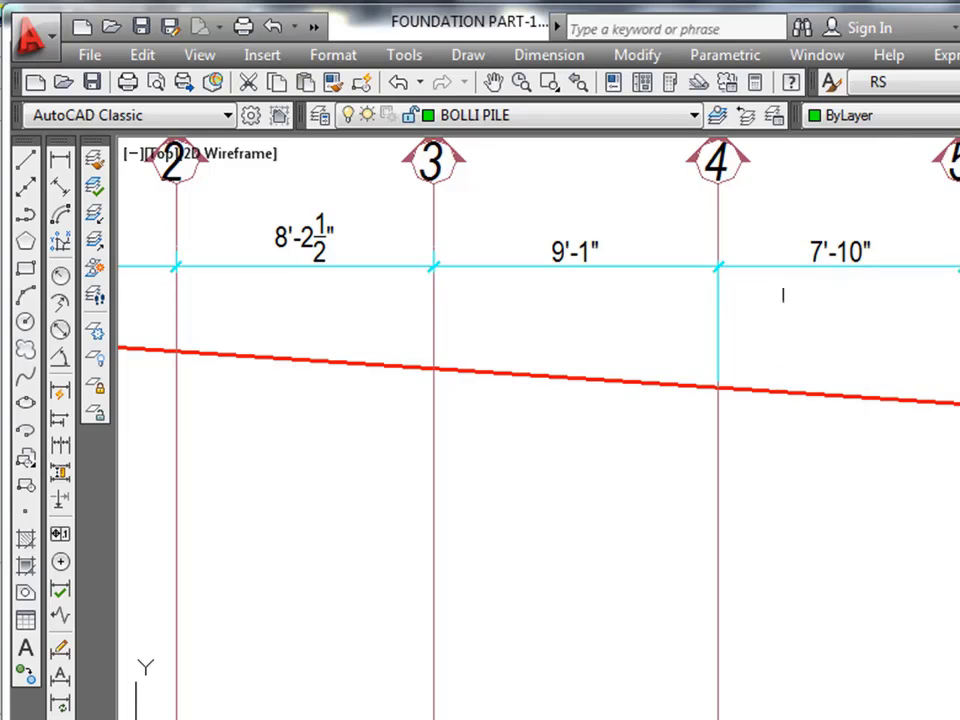
scroll(775, 297, "down", 2)
scroll(770, 297, "down", 2)
scroll(915, 302, "up", 4)
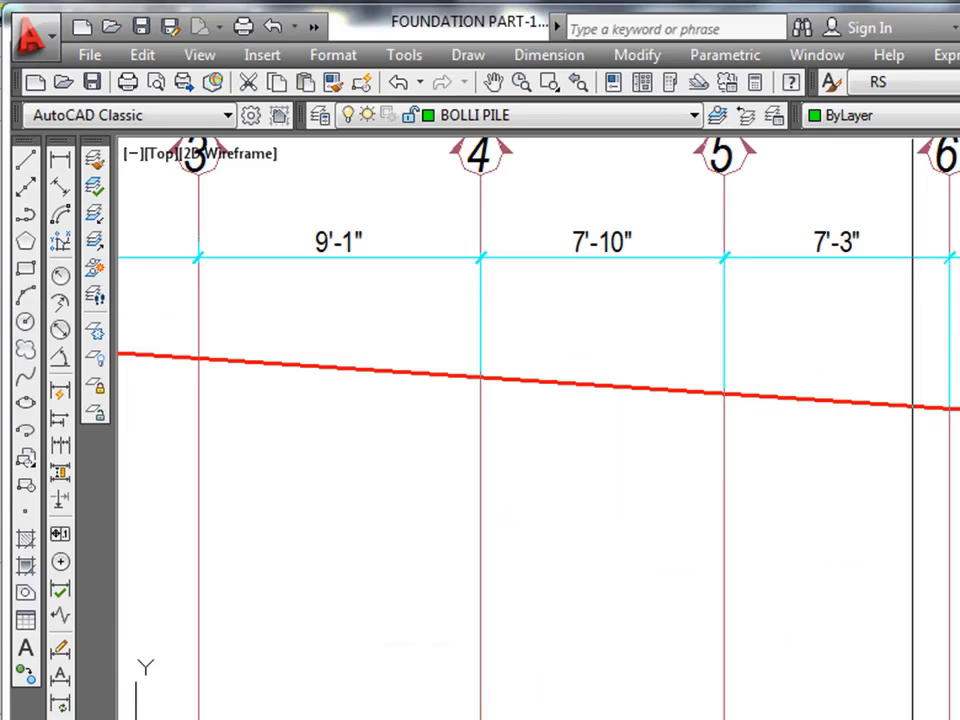
scroll(800, 270, "down", 2)
scroll(870, 302, "down", 2)
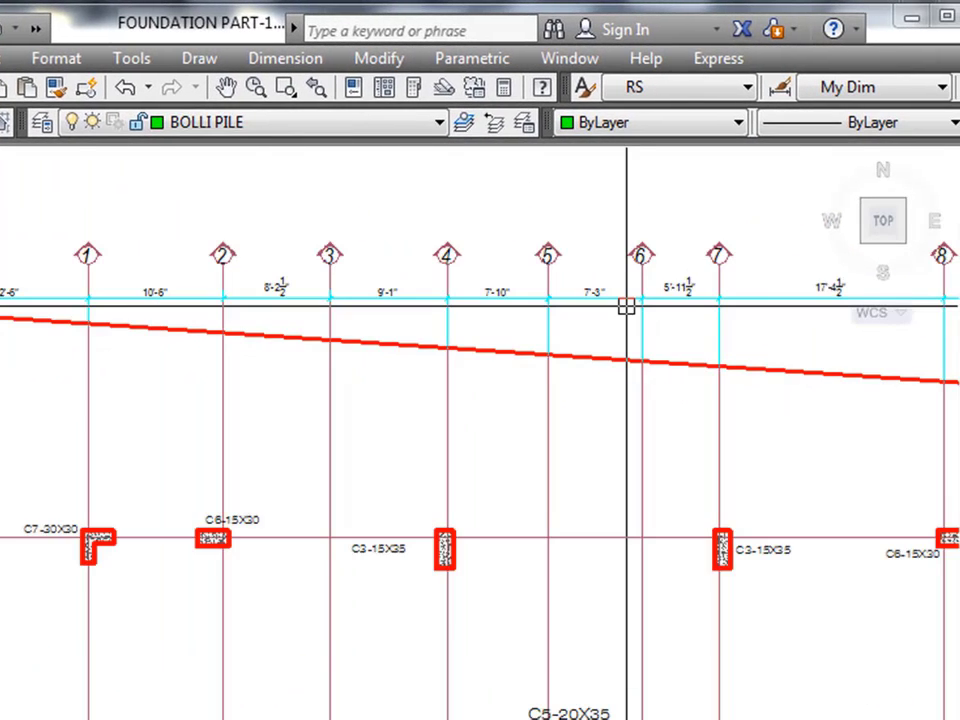
Examine the spacing dimensions from grid line 6 to grid line 9, including the outer bays at both ends of the plan.
scroll(770, 288, "up", 4)
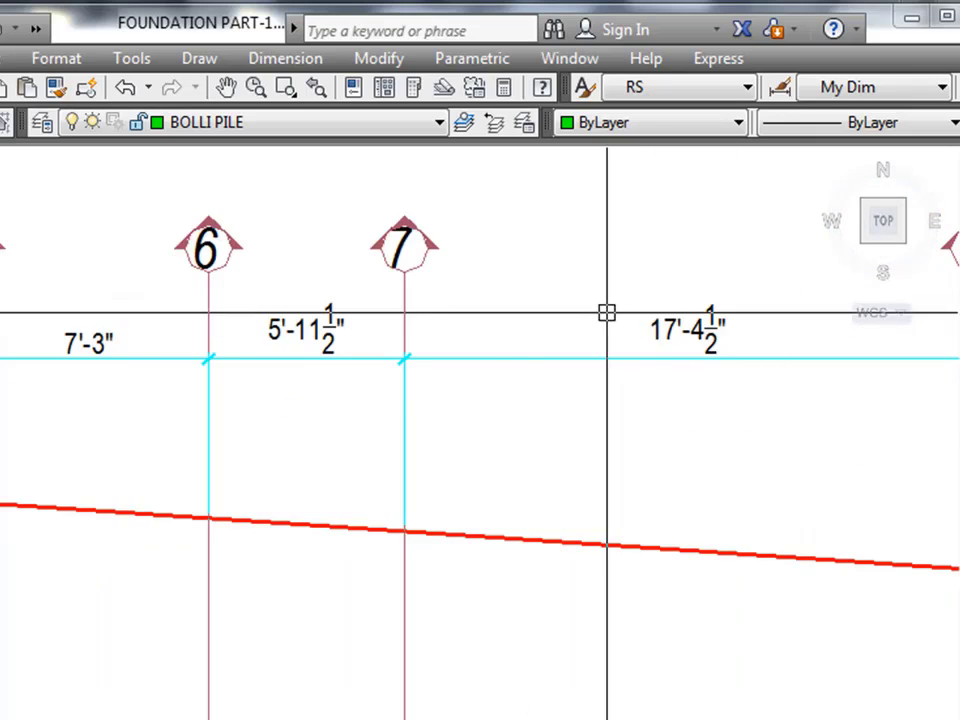
scroll(606, 312, "down", 4)
scroll(618, 300, "down", 2)
scroll(618, 300, "up", 6)
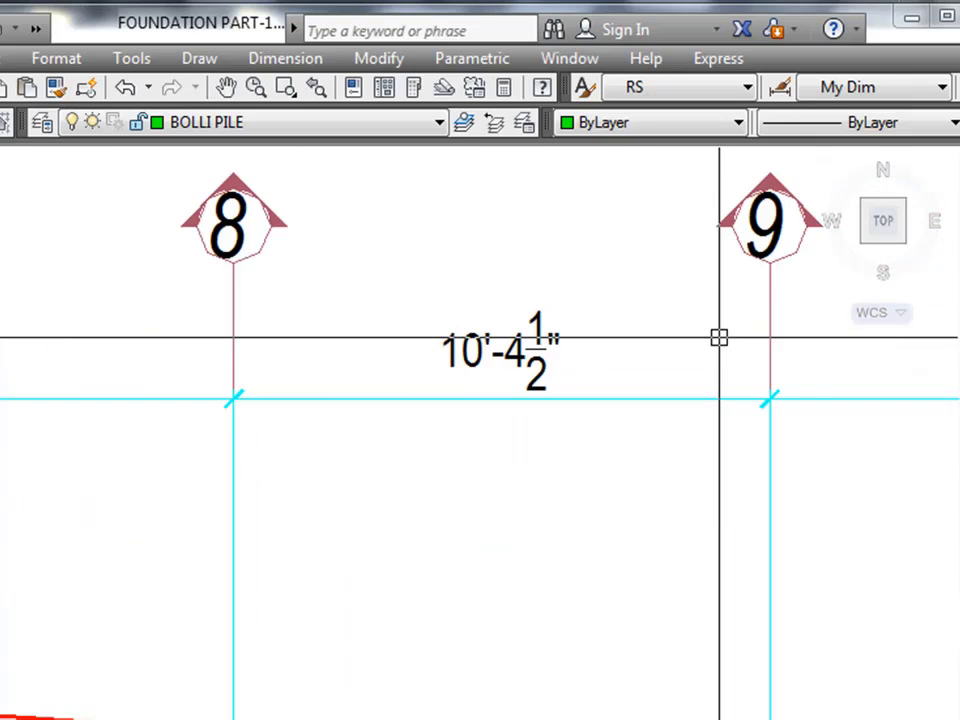
scroll(539, 362, "down", 3)
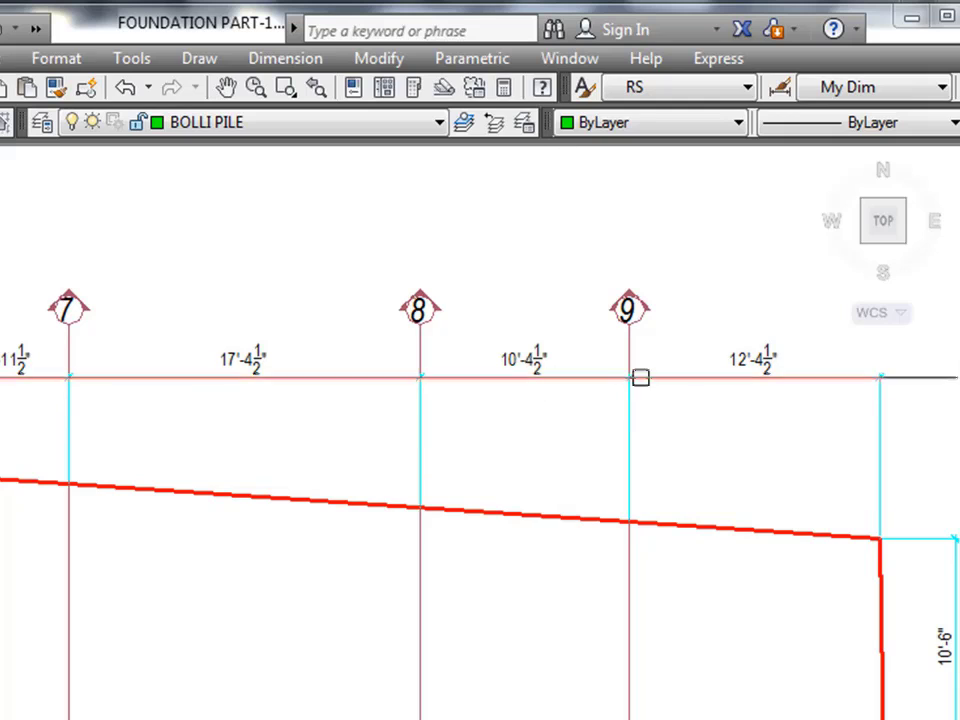
scroll(741, 296, "down", 4)
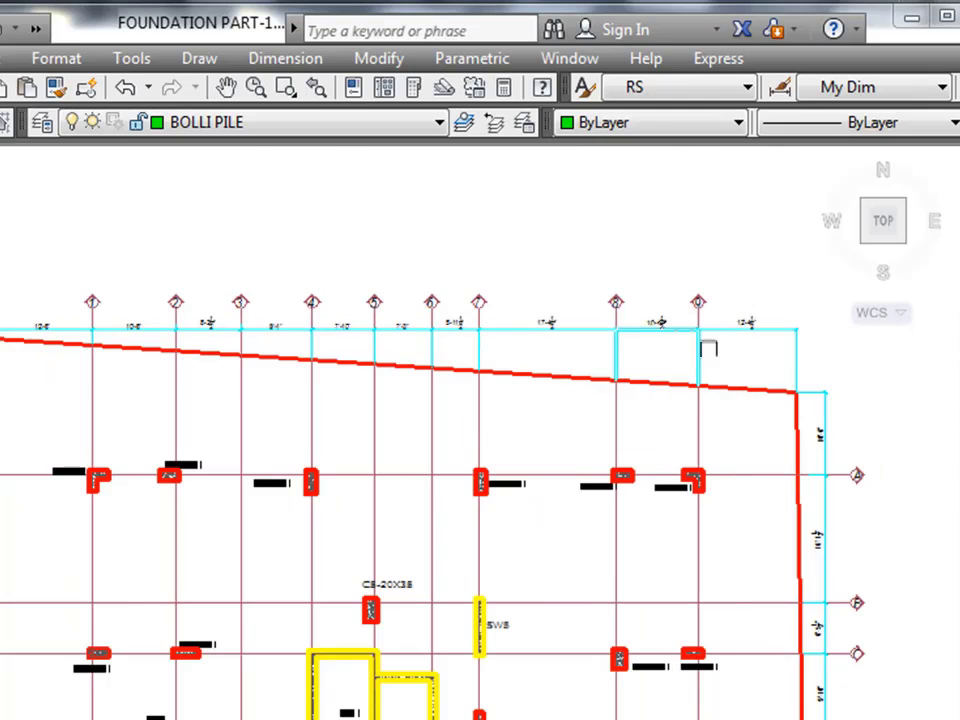
scroll(783, 391, "down", 4)
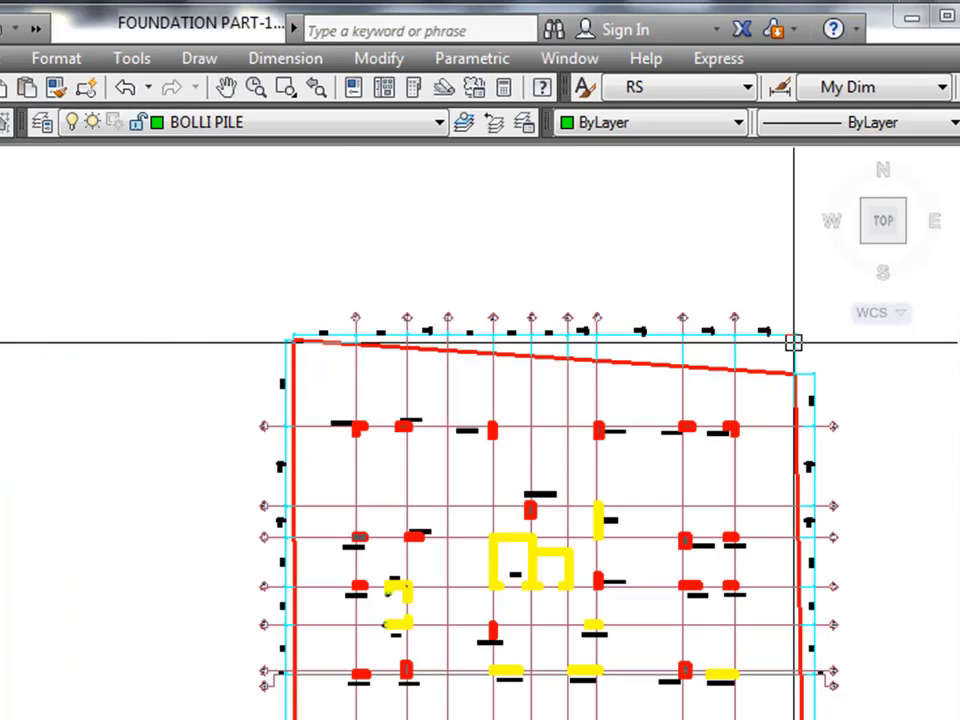
scroll(331, 357, "up", 4)
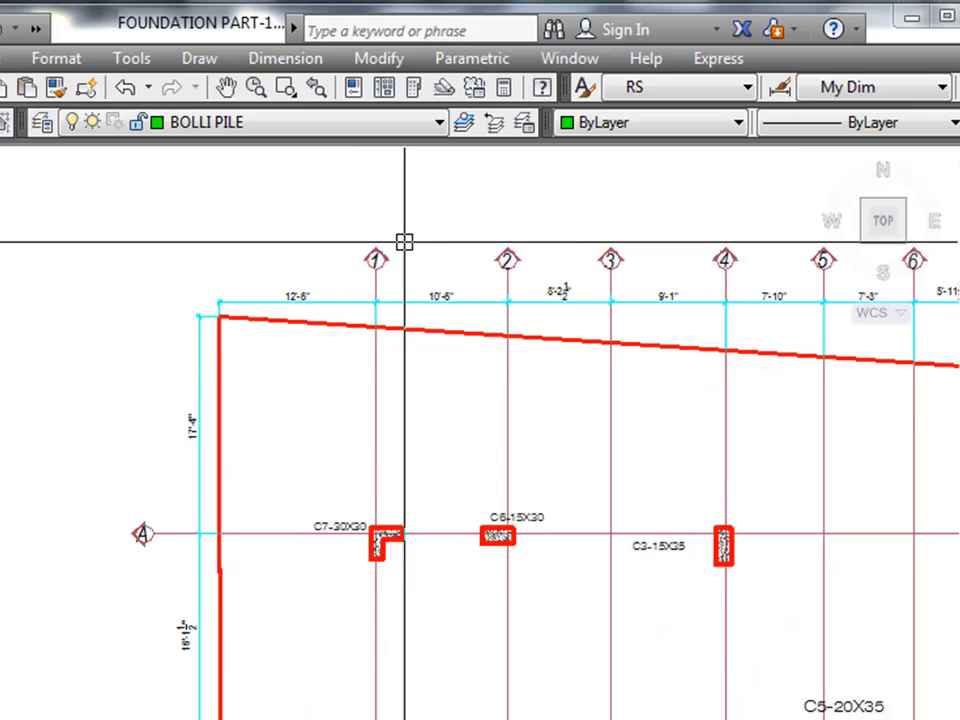
scroll(439, 360, "up", 2)
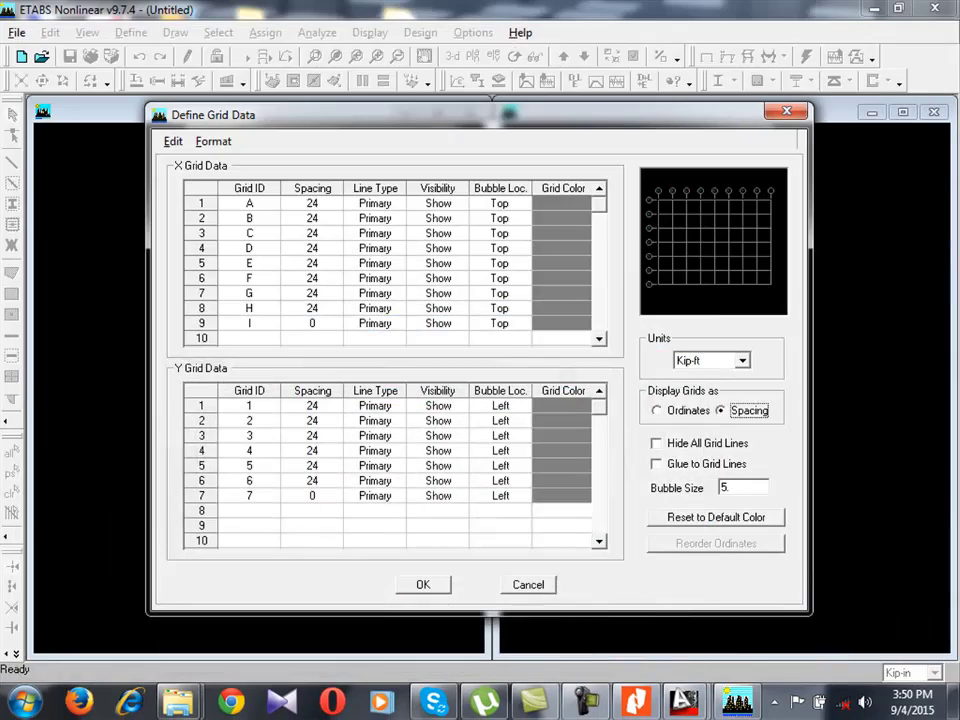
Browse the computer's Doccument drive in Windows Explorer and open the RUPAYON folder.
left_click(25, 700)
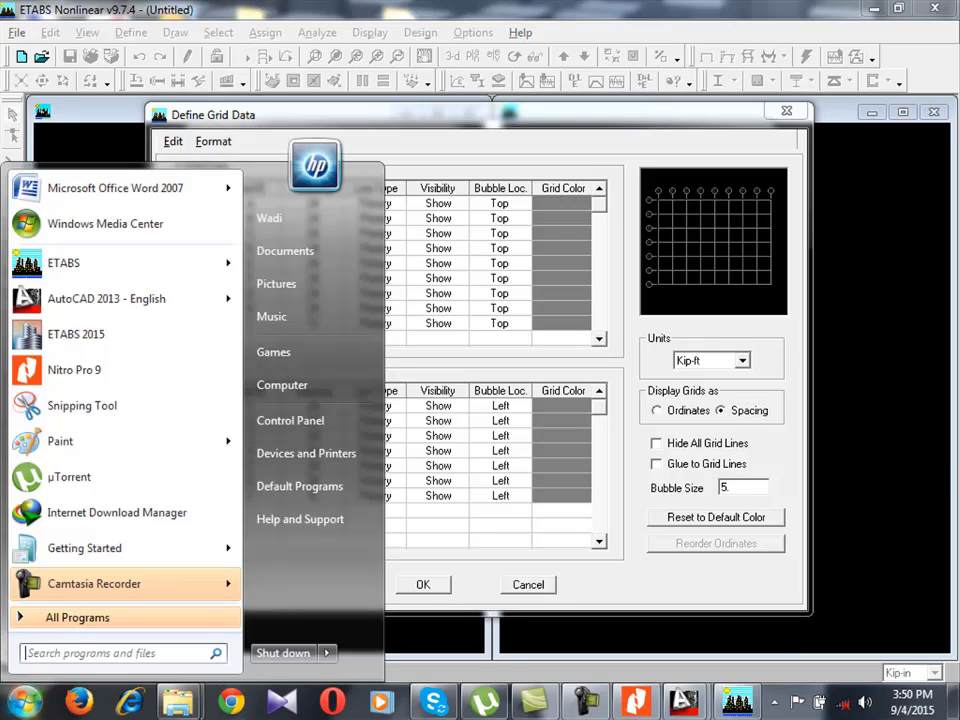
left_click(280, 386)
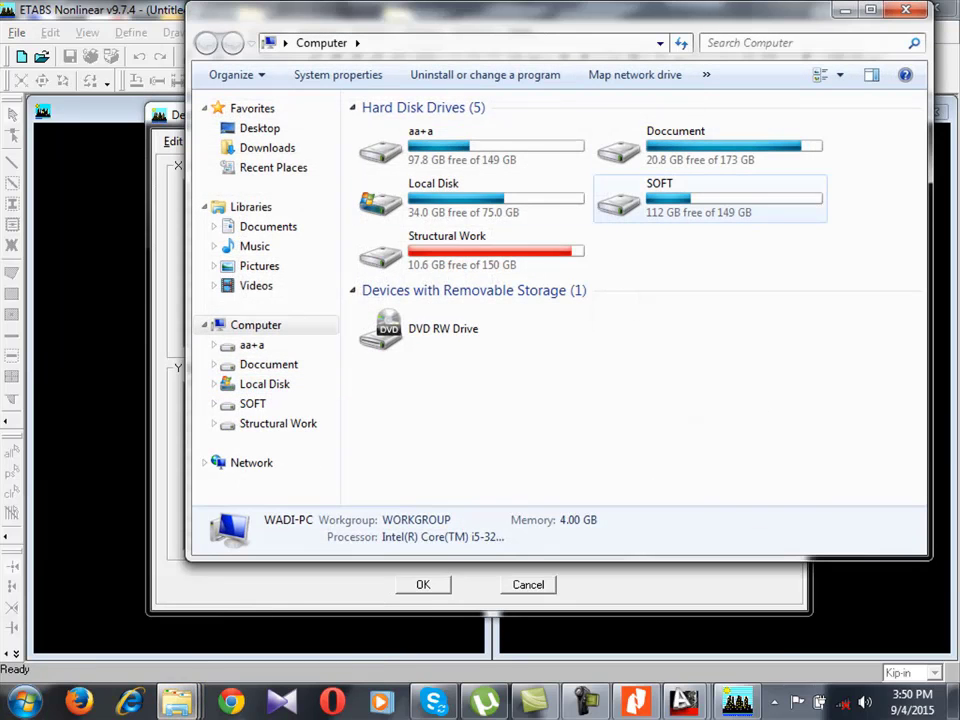
double_click(675, 145)
left_click(415, 404)
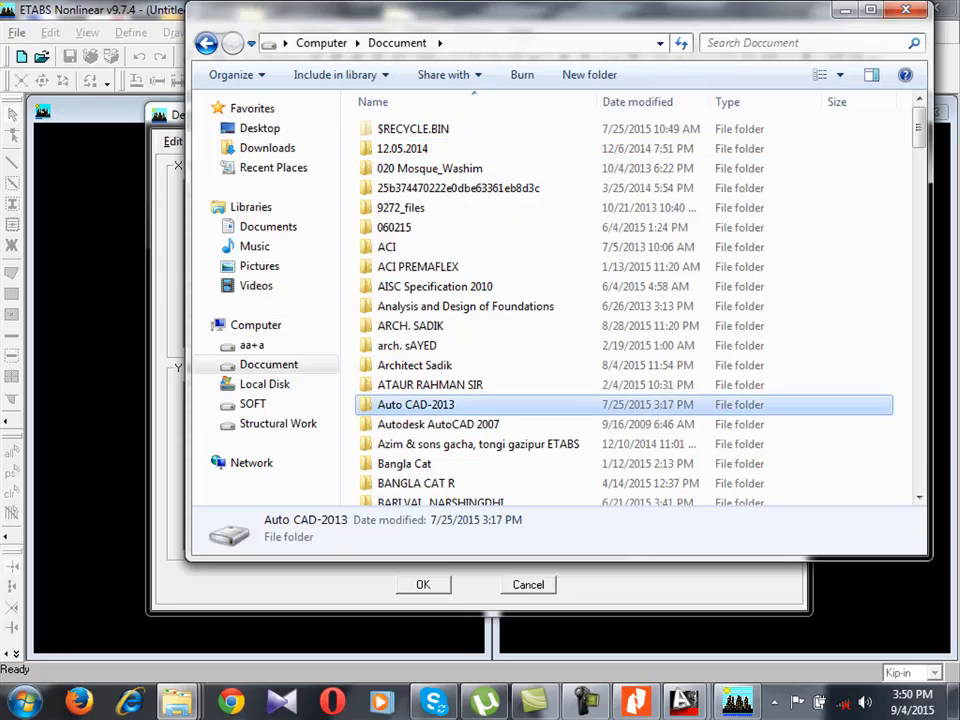
key("r")
key("r")
key("r")
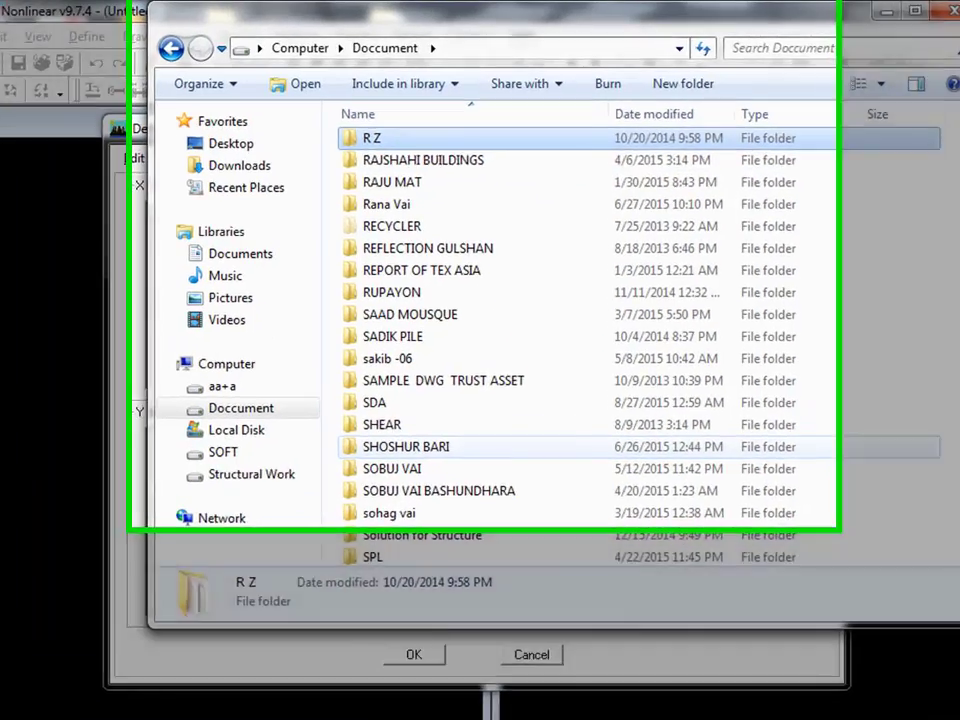
key("r")
key("r")
key("r")
key("r")
key("r")
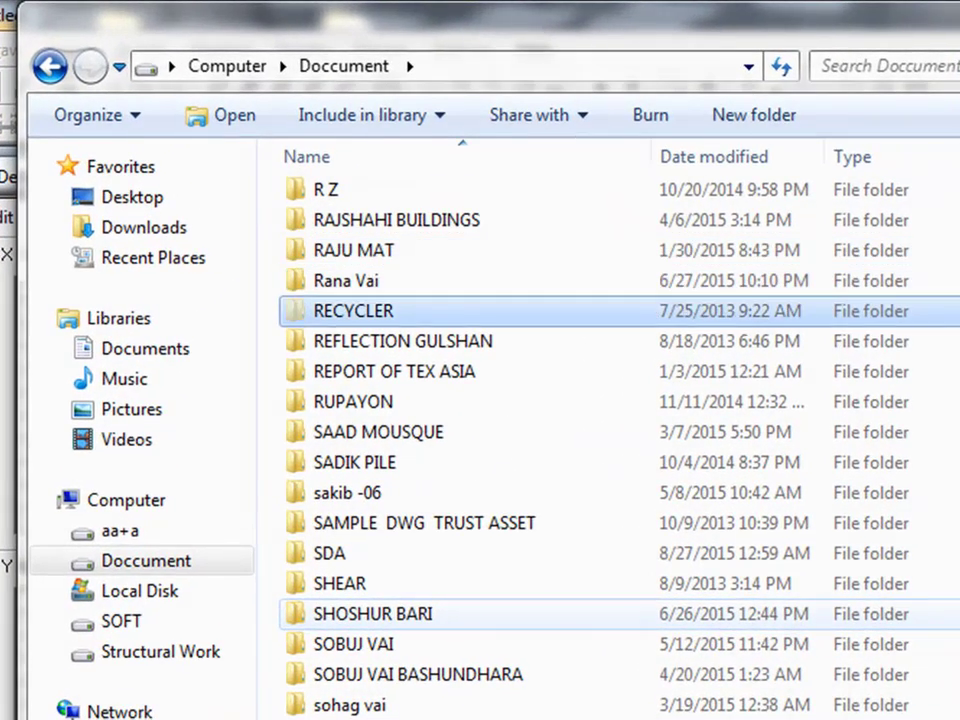
key("Return")
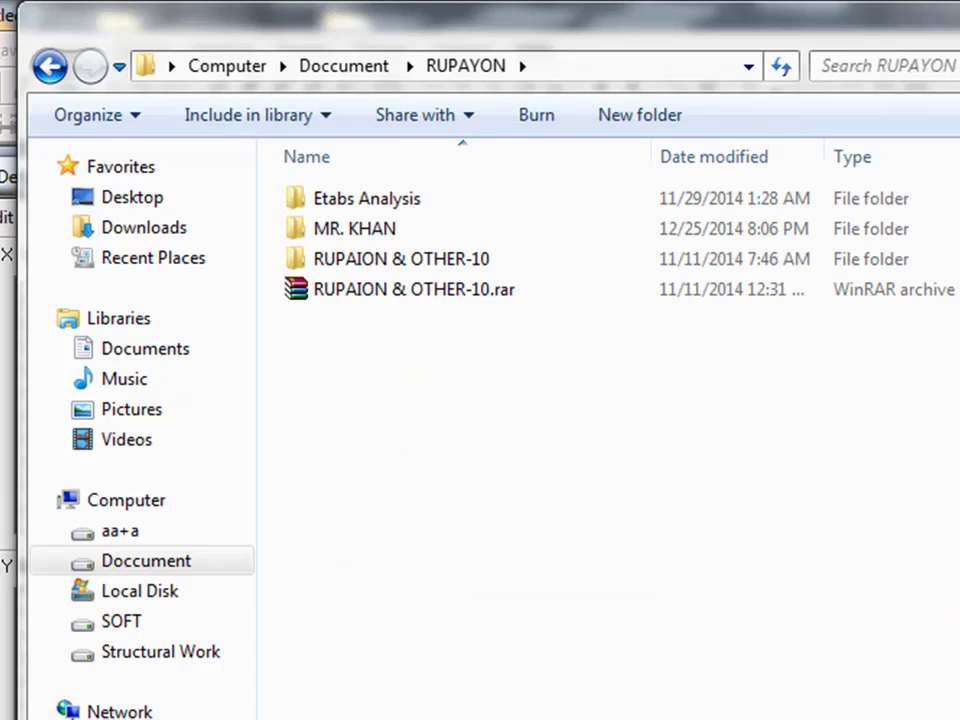
Open ARCH PLAN..dwg from the client's subfolder in AutoCAD.
key("m")
key("Return")
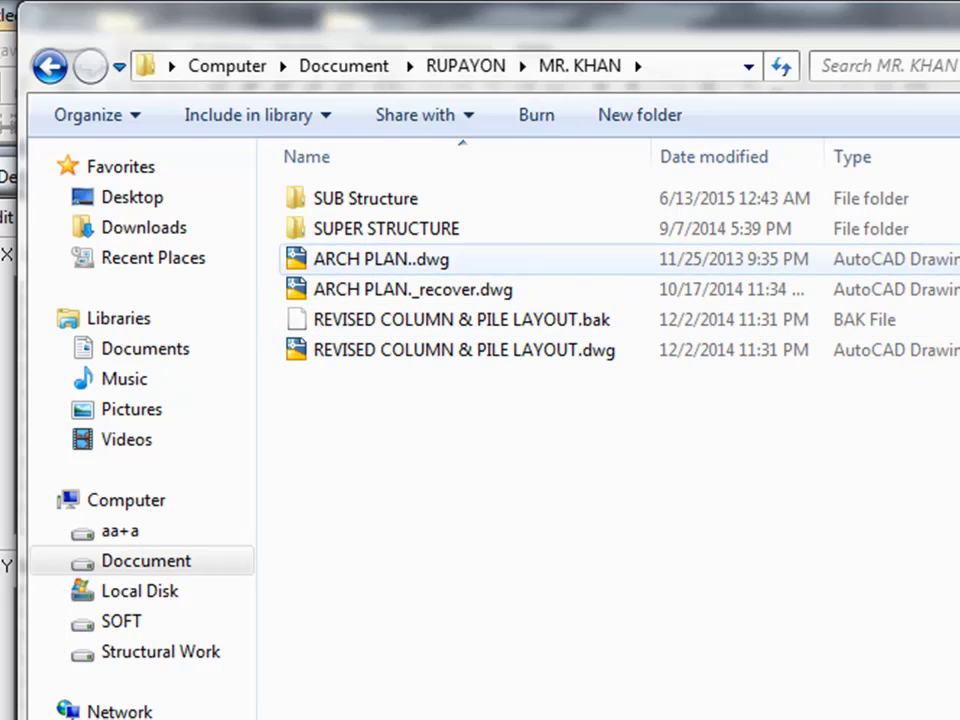
double_click(381, 259)
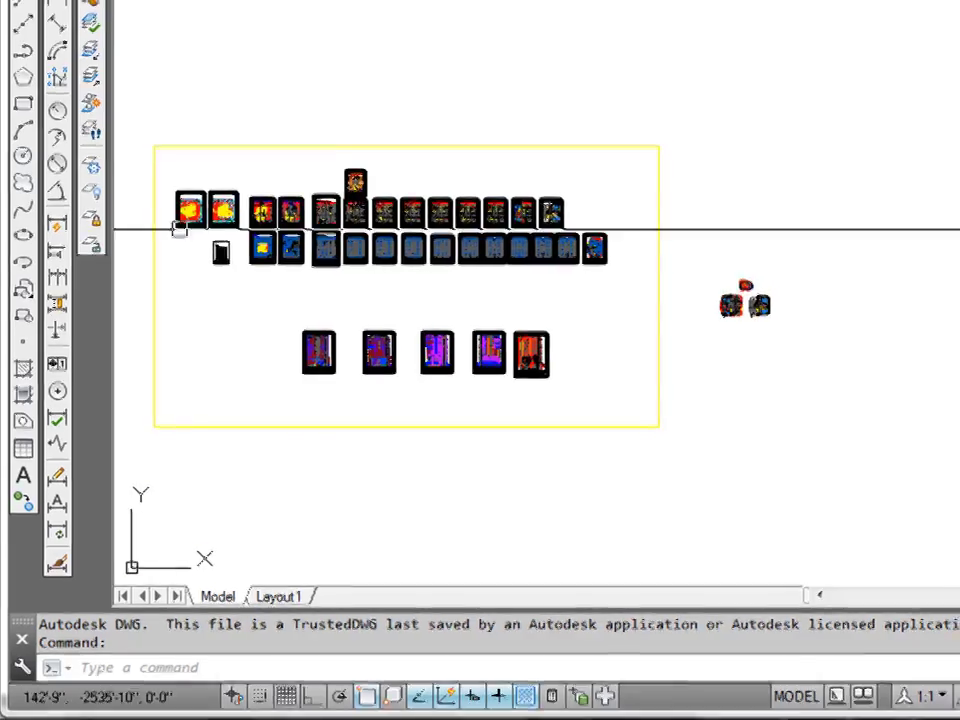
Examine the sheet arrangement of the architectural drawing and the parking-level plans with their columns, ramp and lift pits.
scroll(178, 228, "up", 6)
scroll(658, 242, "down", 4)
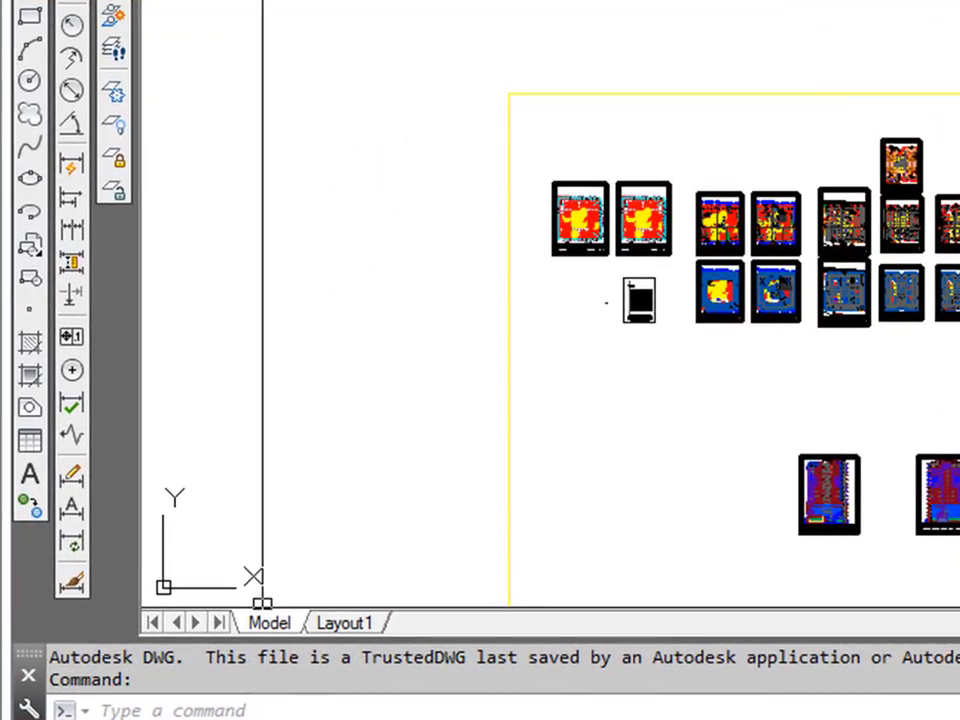
scroll(734, 253, "up", 12)
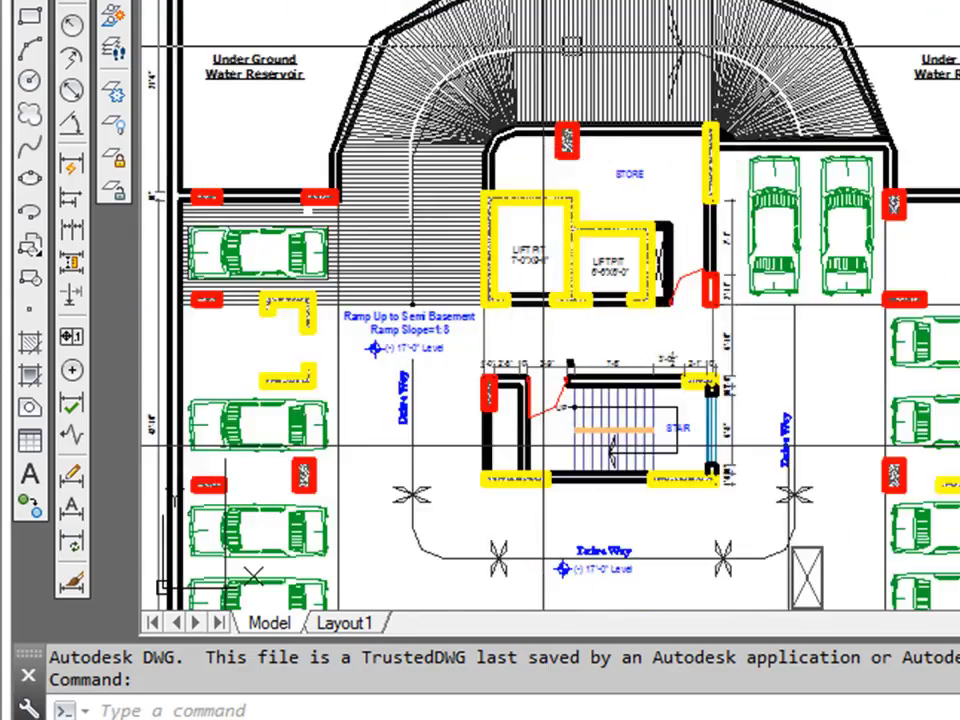
scroll(579, 43, "down", 10)
scroll(579, 92, "down", 2)
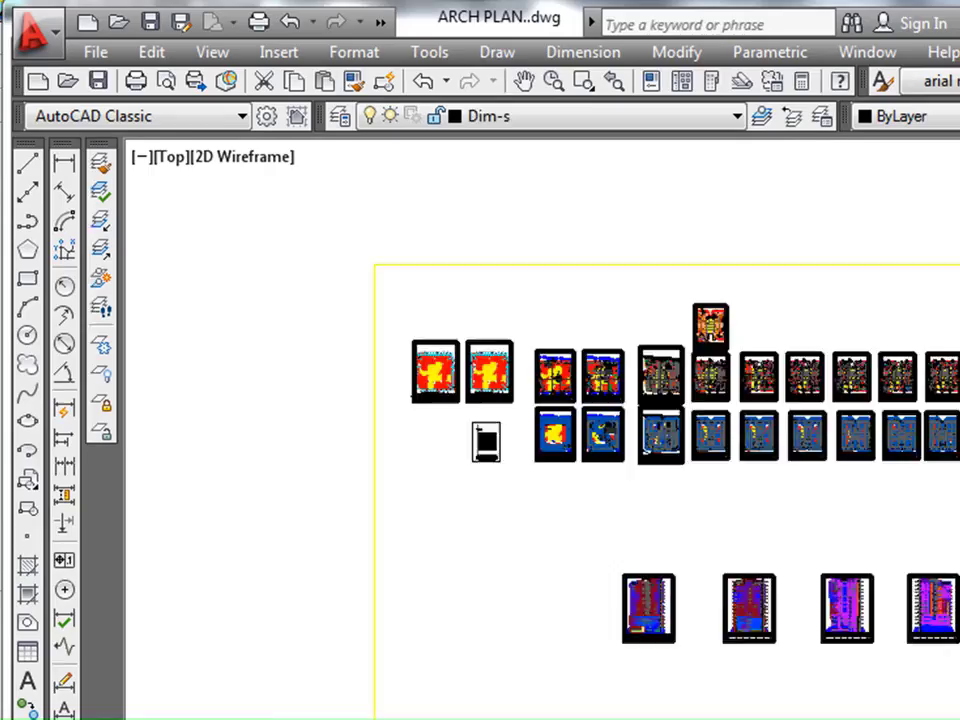
scroll(490, 330, "up", 4)
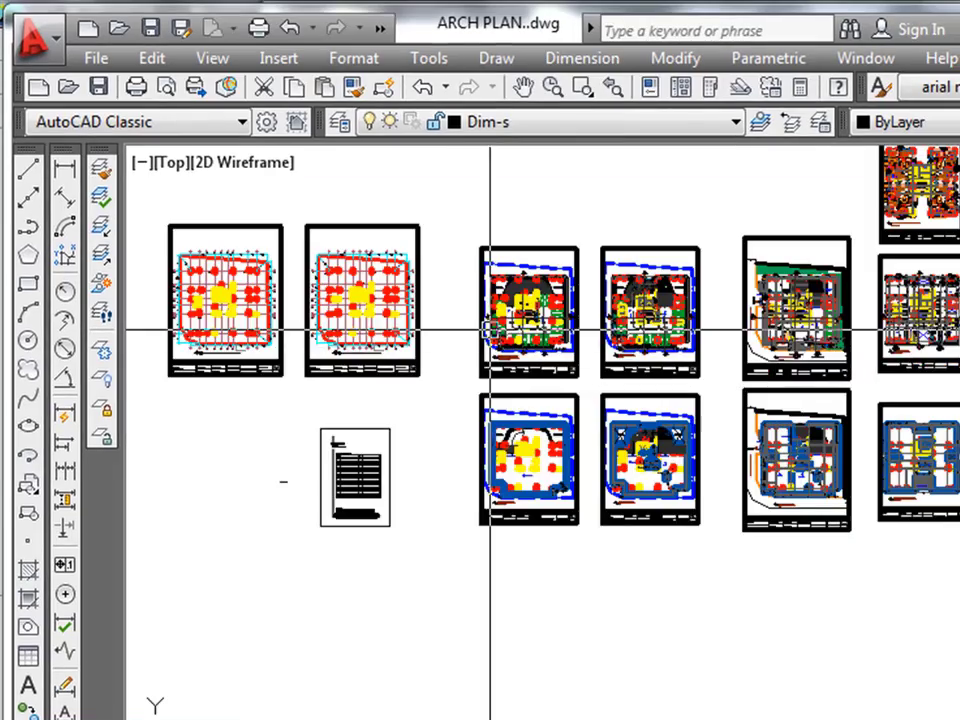
scroll(540, 260, "up", 5)
scroll(453, 383, "down", 2)
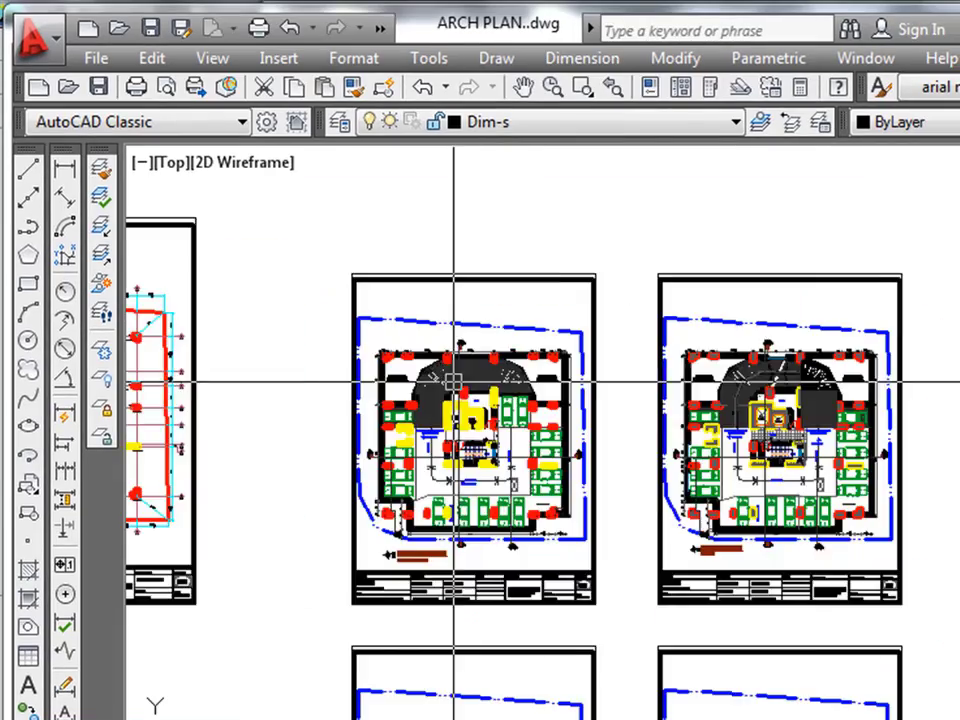
scroll(890, 440, "up", 2)
scroll(888, 440, "down", 4)
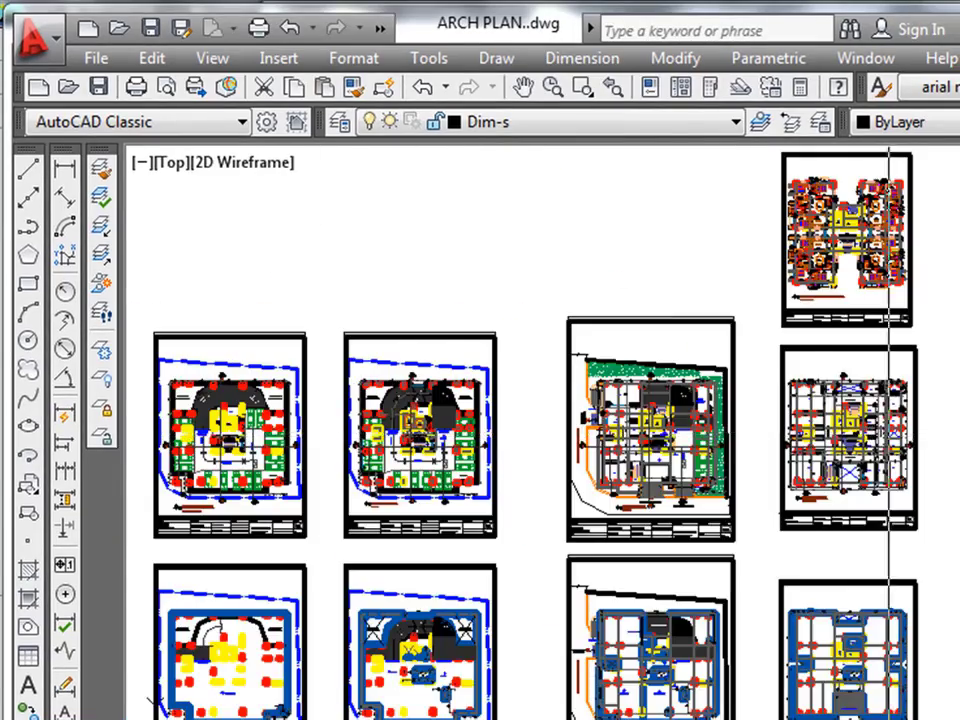
Examine the Ground Floor Plan and the 1st to 3rd Floor Plan sheets, including their column positions and room layout.
scroll(898, 436, "up", 5)
scroll(544, 673, "up", 3)
scroll(638, 592, "down", 3)
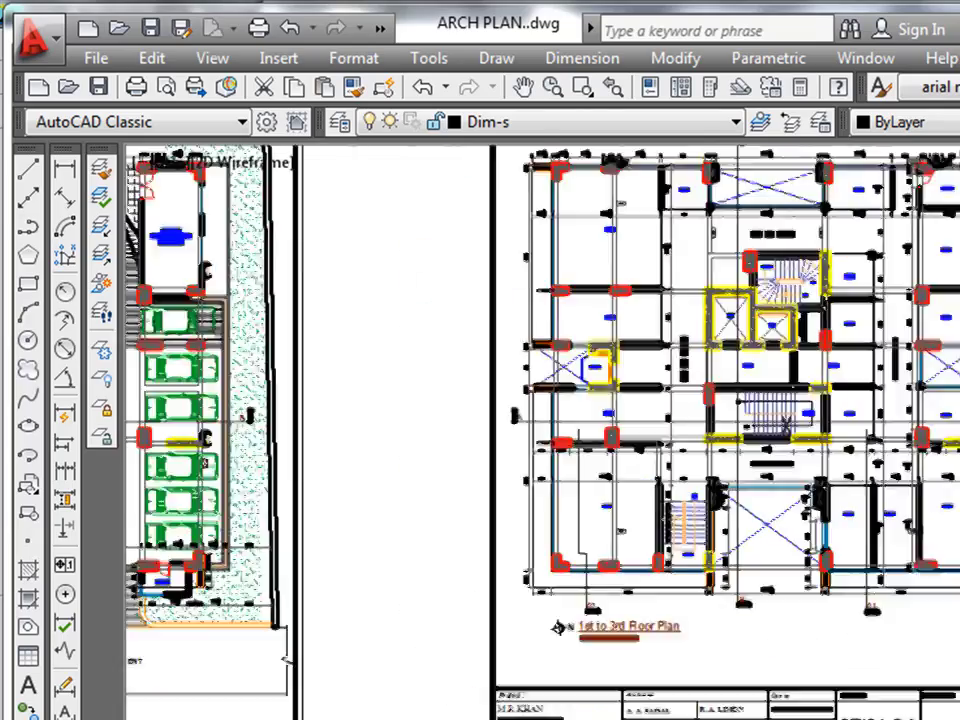
scroll(634, 529, "down", 4)
scroll(555, 499, "up", 5)
scroll(552, 500, "up", 5)
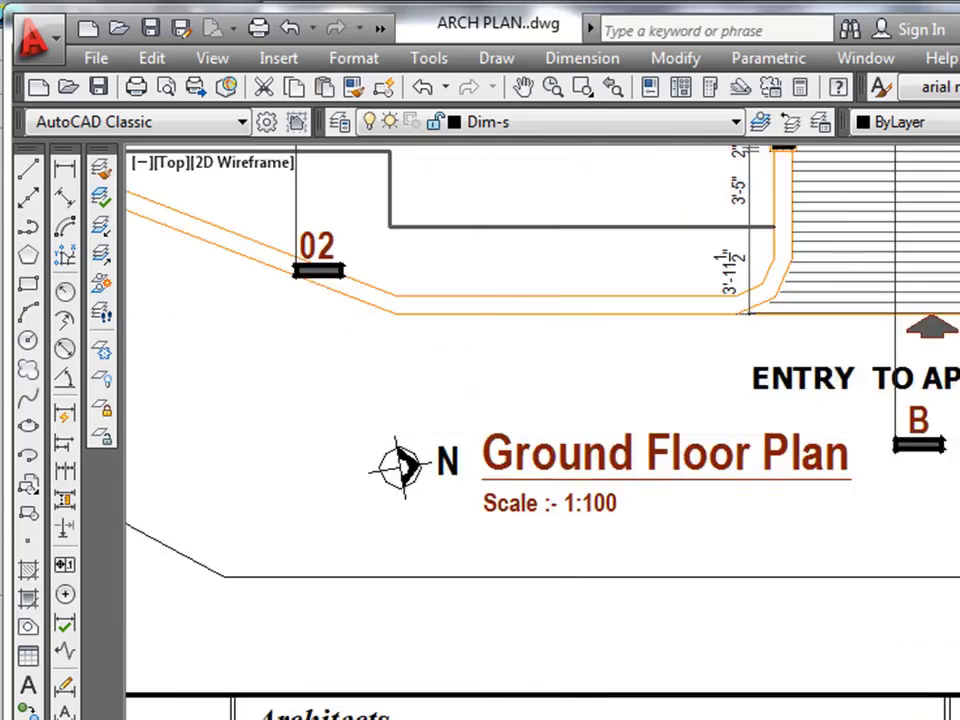
scroll(531, 490, "down", 5)
scroll(568, 420, "up", 4)
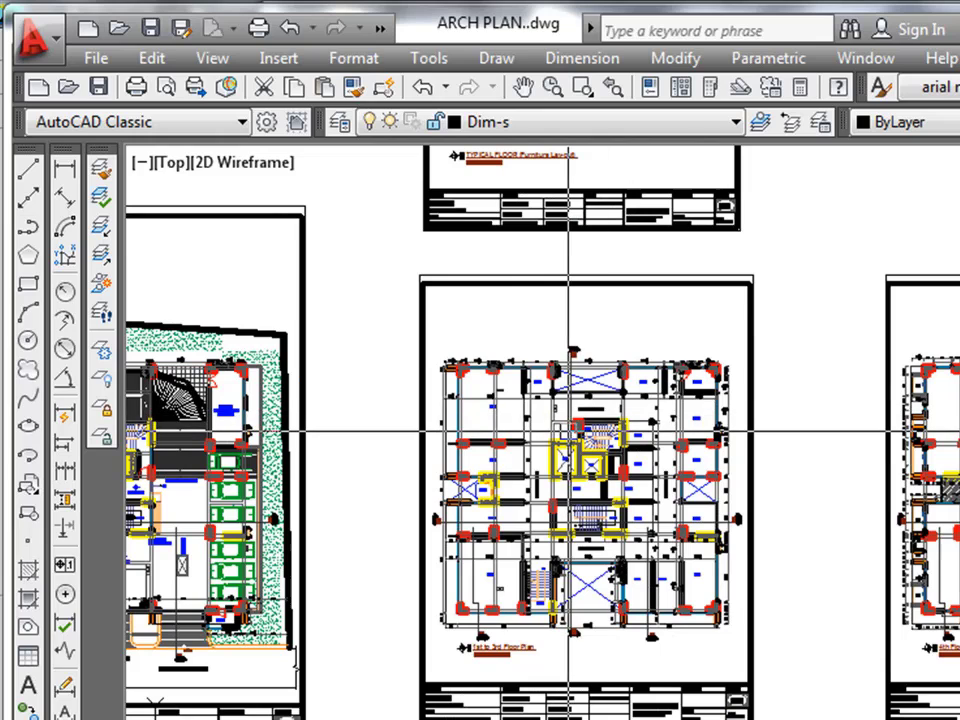
scroll(555, 610, "up", 6)
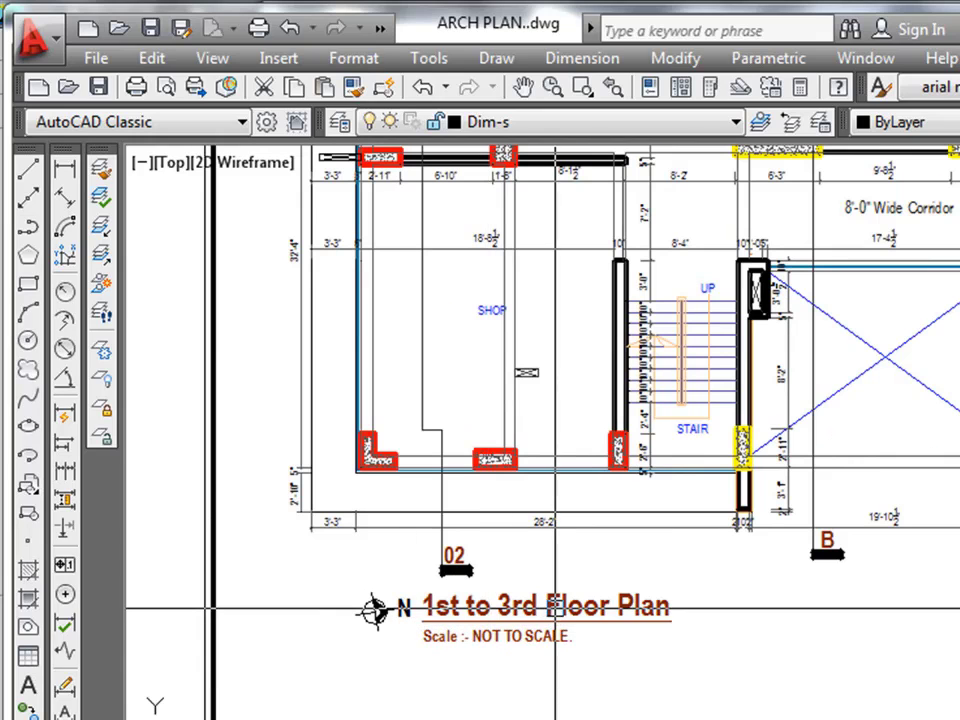
scroll(580, 607, "down", 4)
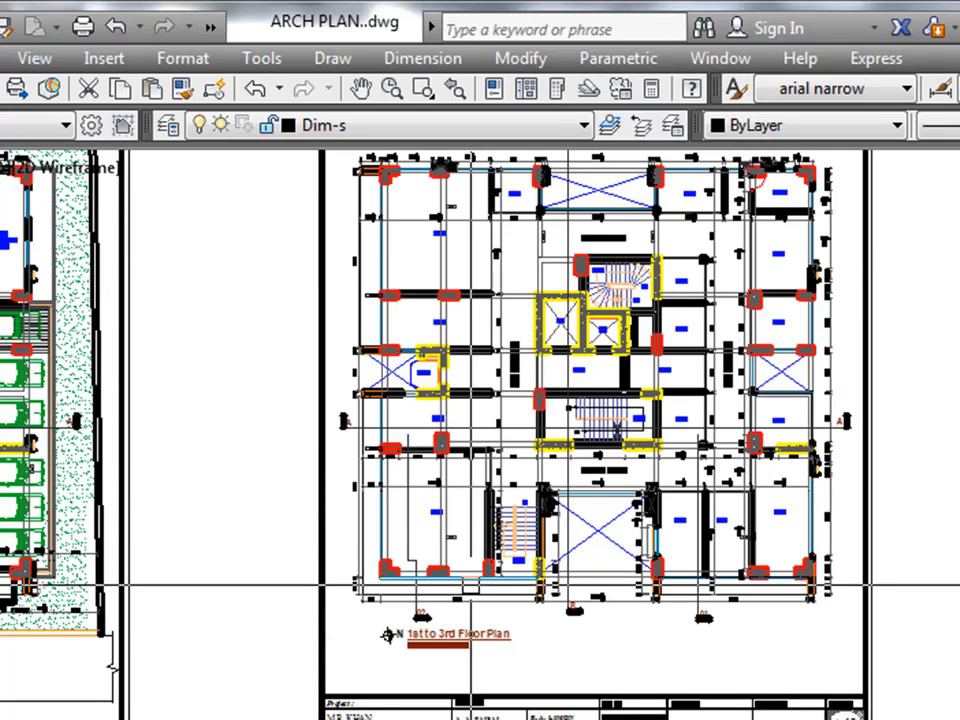
scroll(470, 320, "down", 3)
scroll(485, 338, "up", 7)
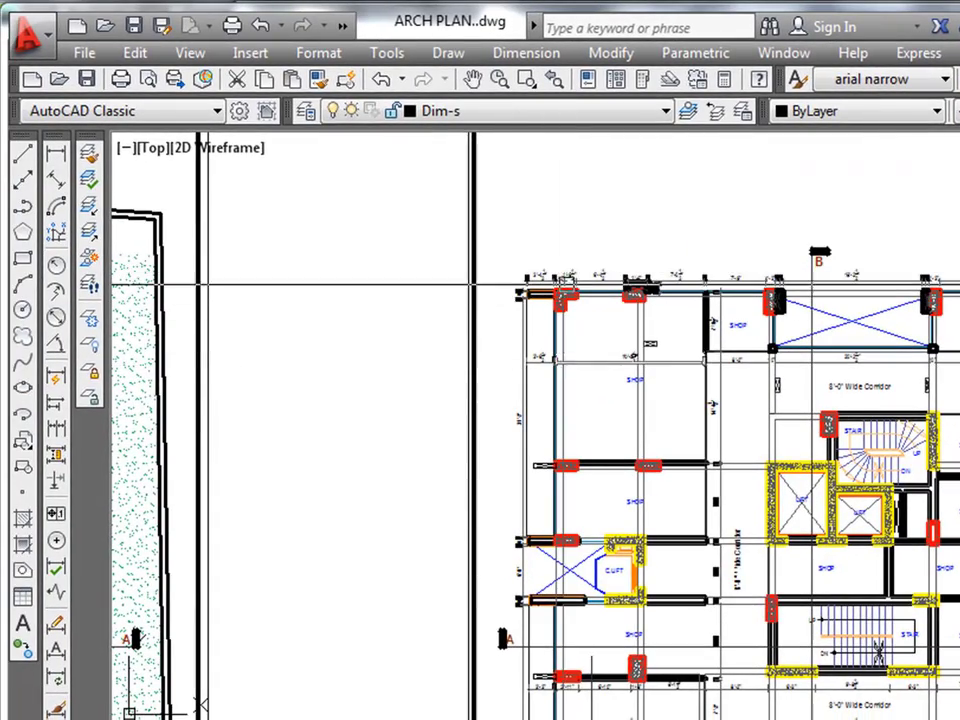
scroll(589, 208, "down", 4)
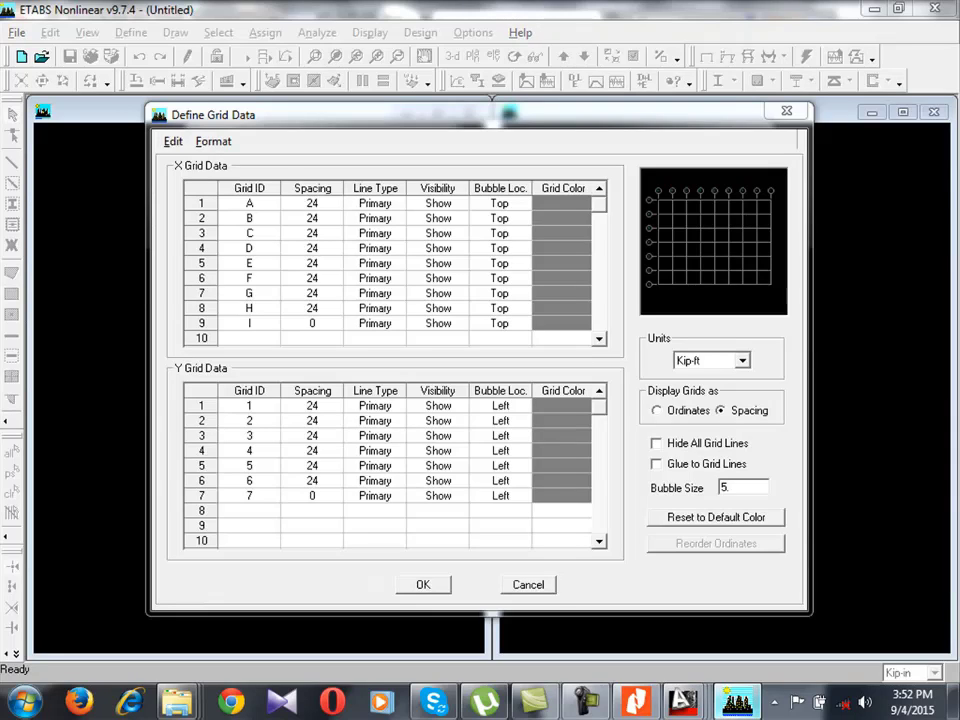
Switch to ARCH PLAN..dwg in AutoCAD and examine the floor plan sheets and the parking-level plan with its boundary wall.
left_click(682, 702)
left_click(835, 625)
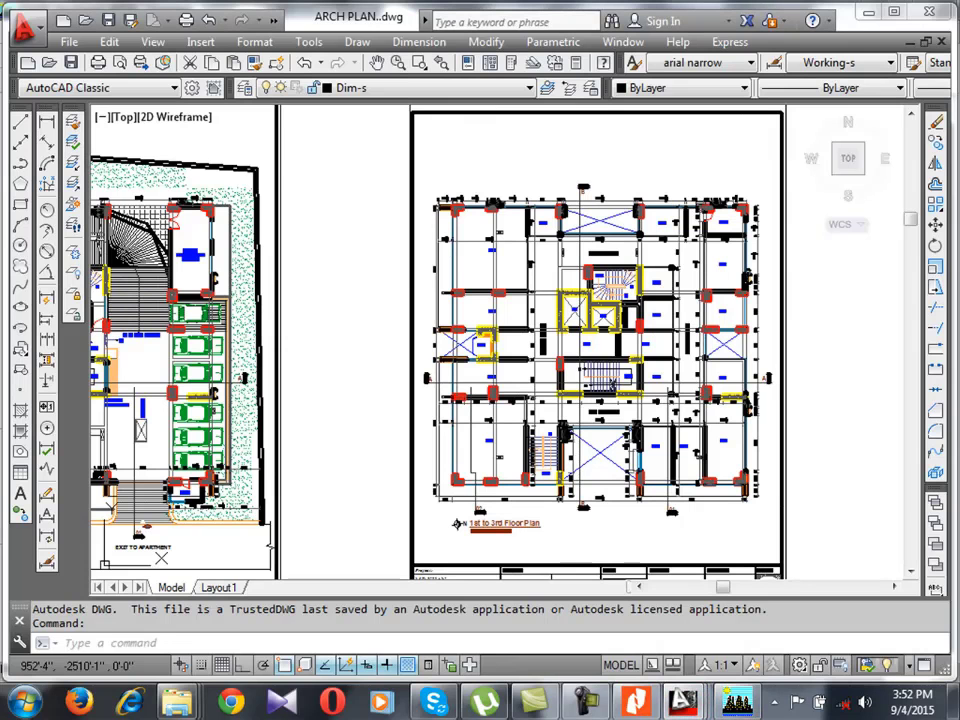
mouse_move(553, 353)
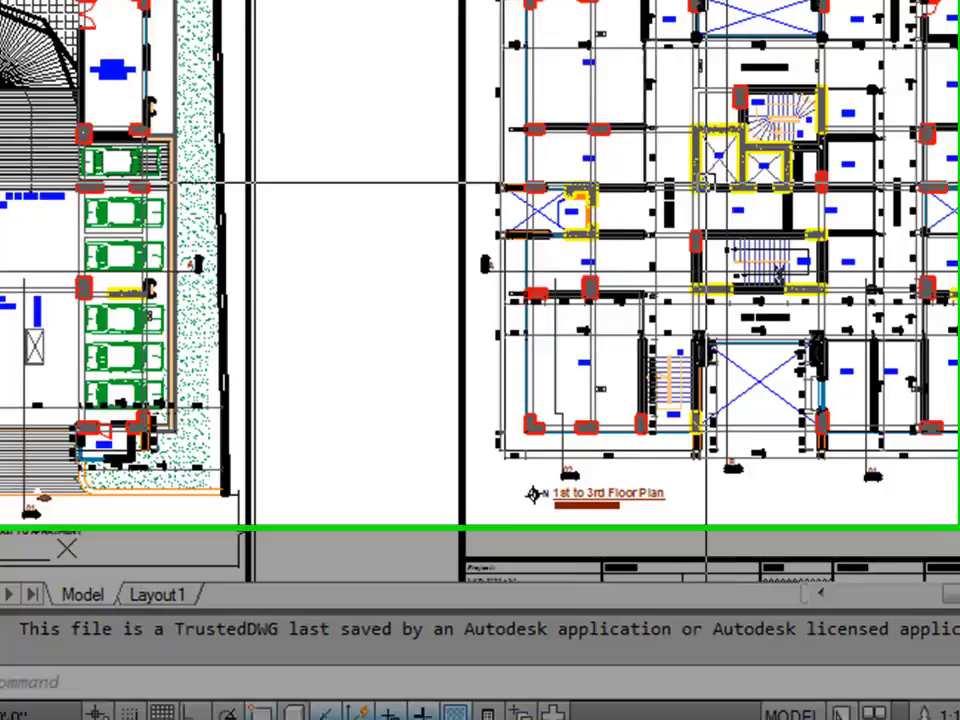
scroll(706, 183, "down", 5)
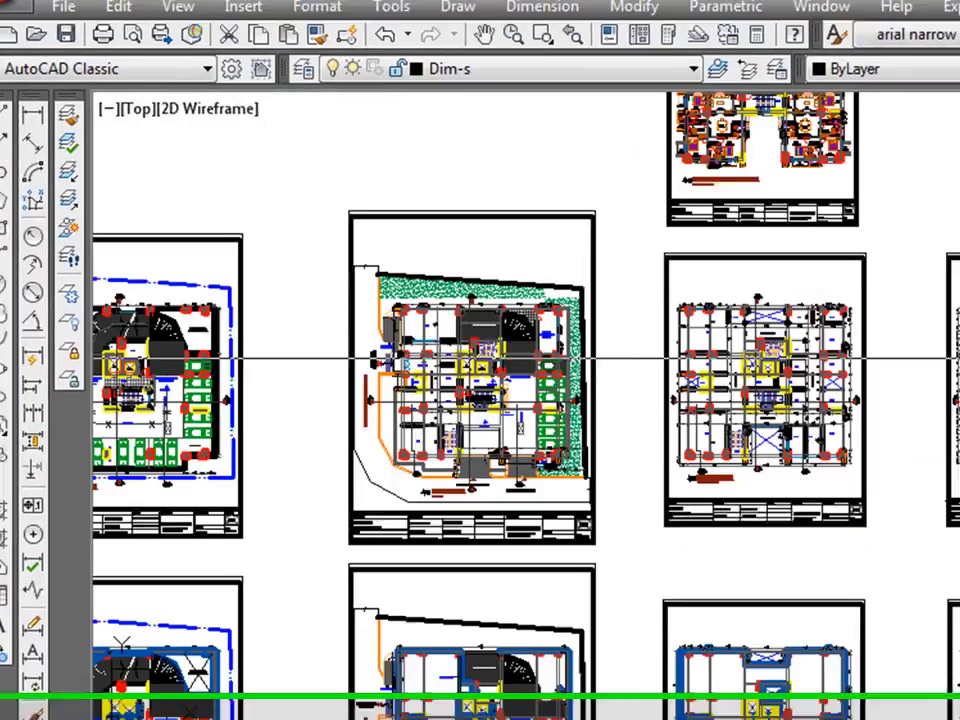
scroll(675, 392, "down", 2)
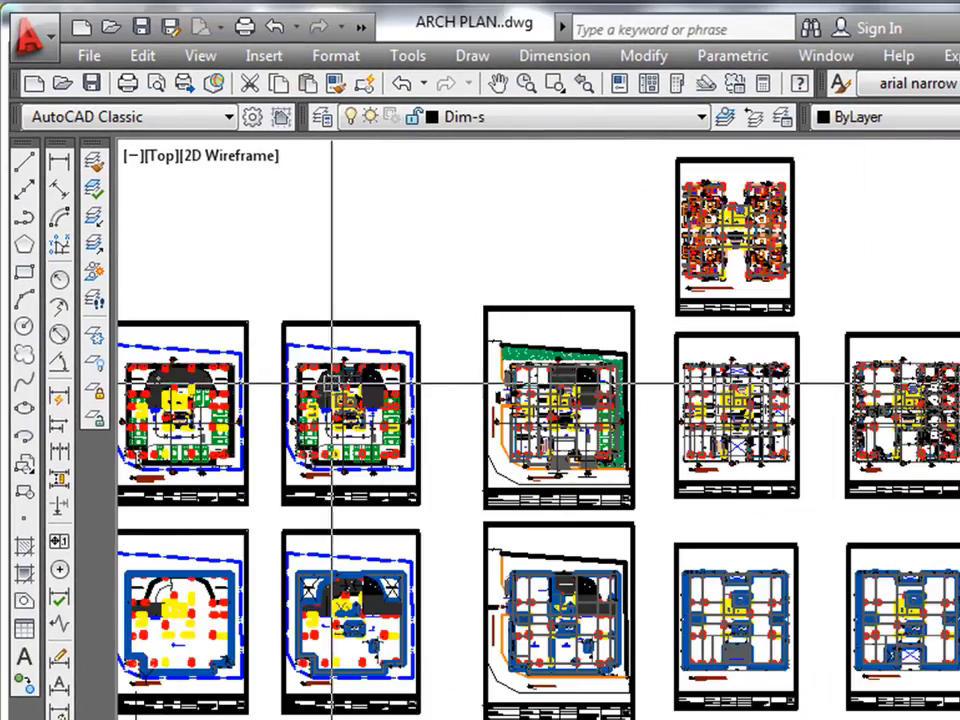
scroll(332, 386, "up", 6)
left_click(394, 266)
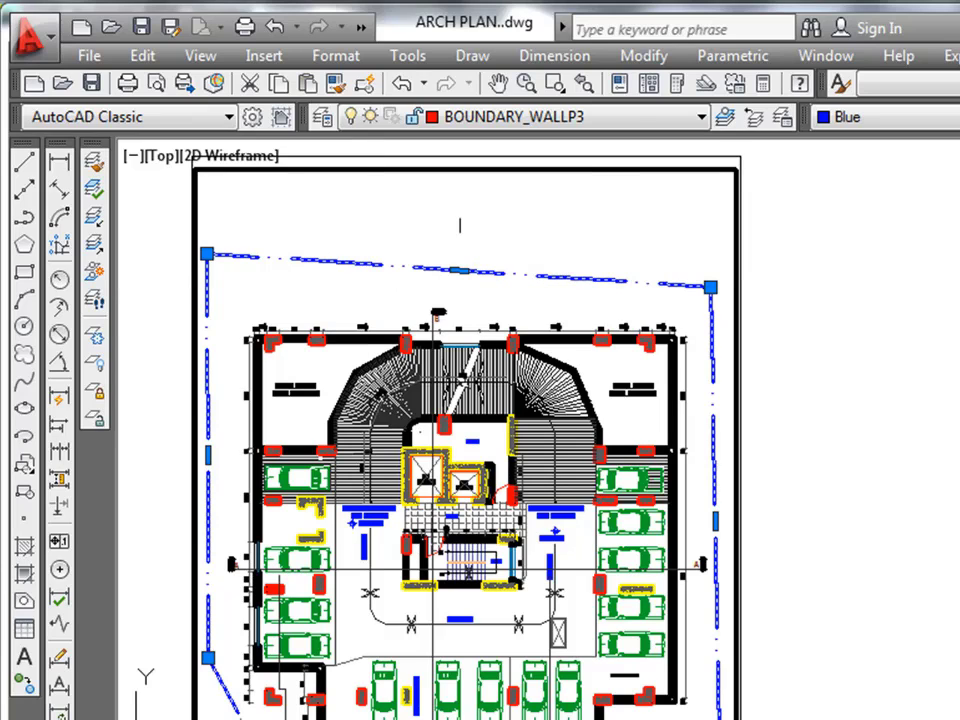
Bring up the FOUNDATION PART-1 drawing and examine the column layout's grid lines and dimensions near grids 1 to 3.
left_click(826, 55)
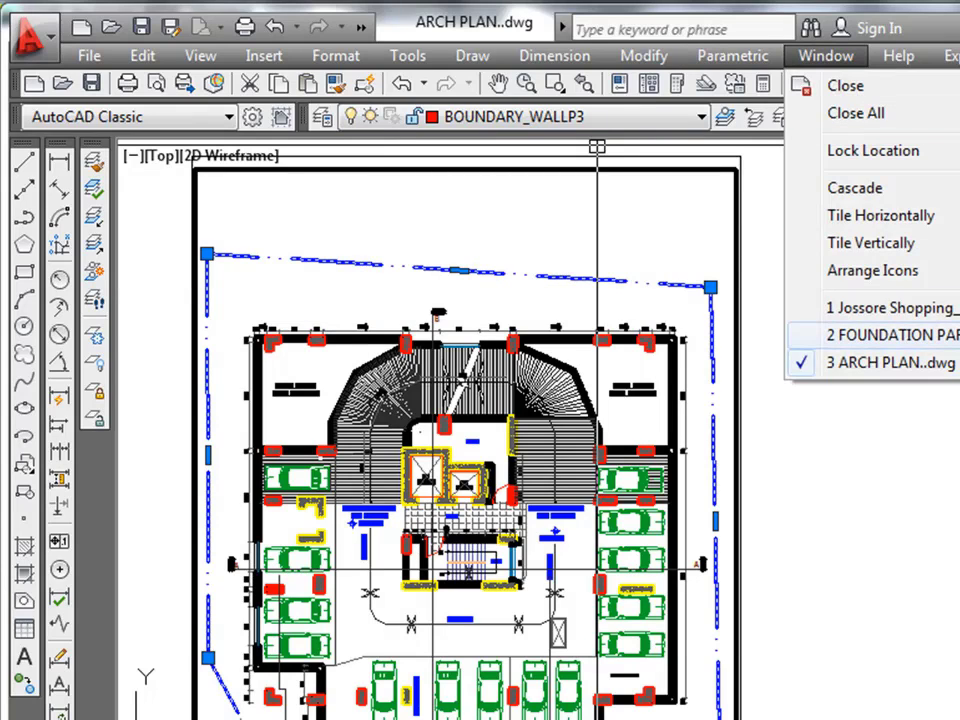
left_click(880, 335)
left_click(407, 368)
left_click(427, 348)
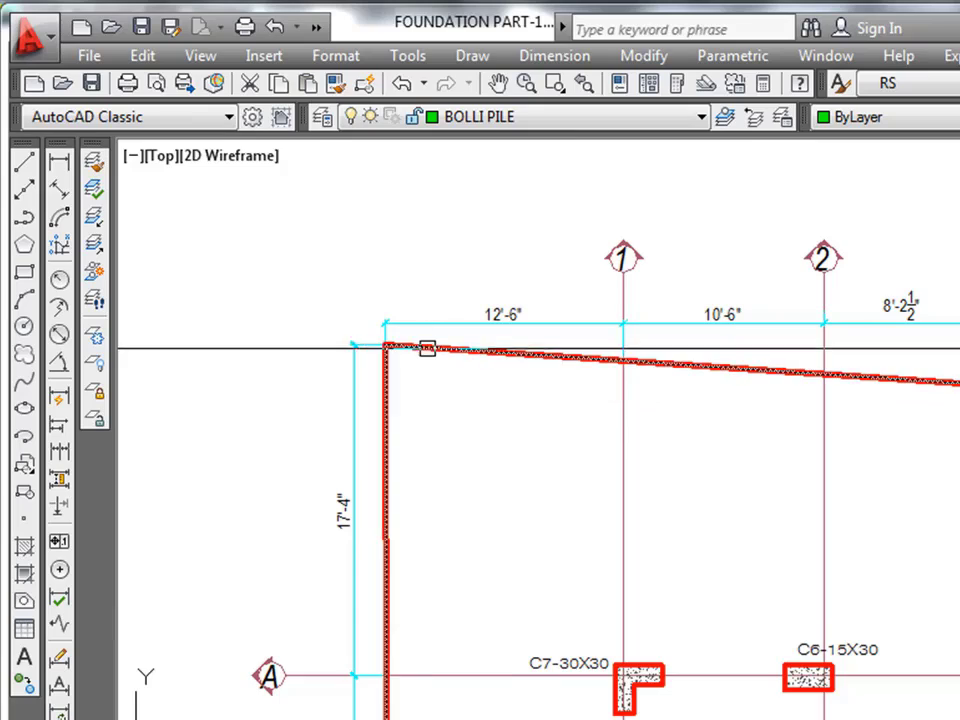
scroll(427, 348, "down", 5)
scroll(420, 330, "up", 3)
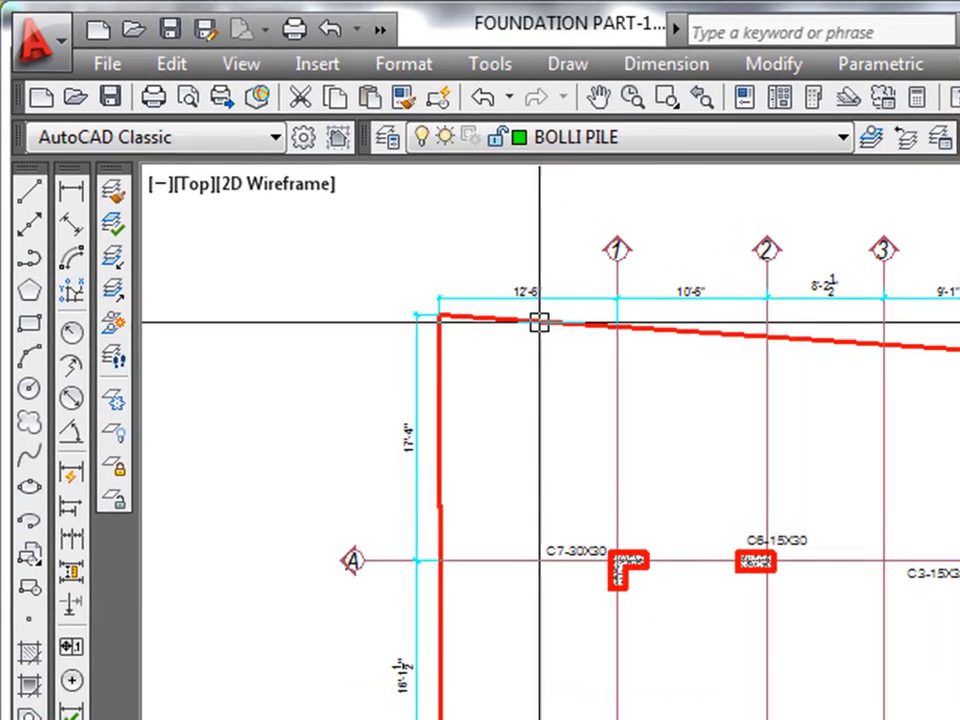
left_click(540, 322)
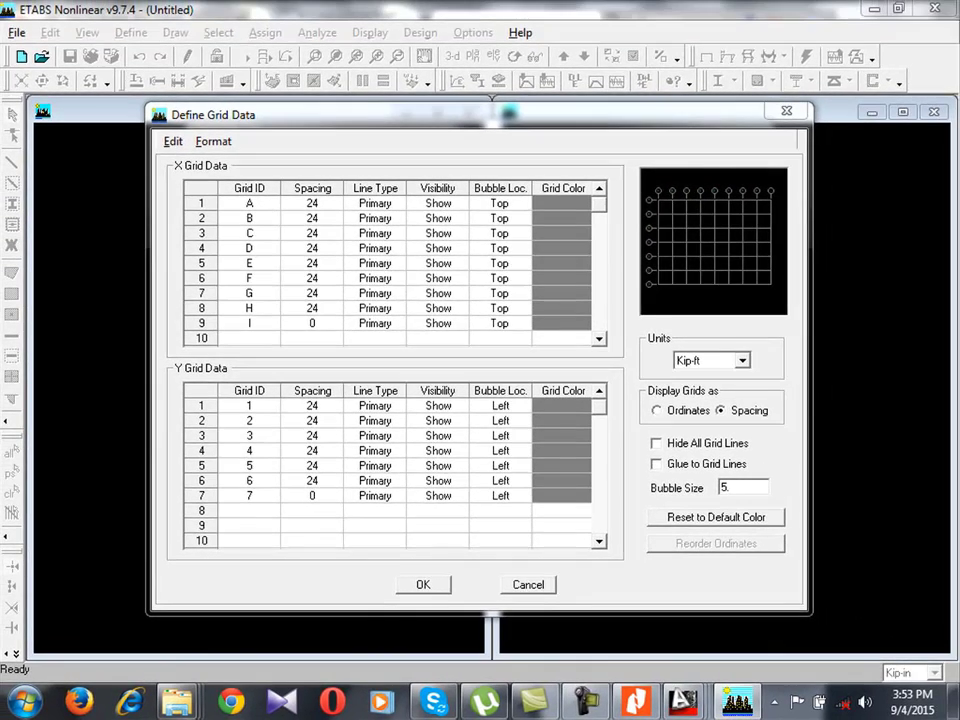
Read the distance between grids 1 and 2 in FOUNDATION PART-1 and set X grid A's spacing in ETABS to 10.5 ft.
left_click(683, 701)
left_click(630, 598)
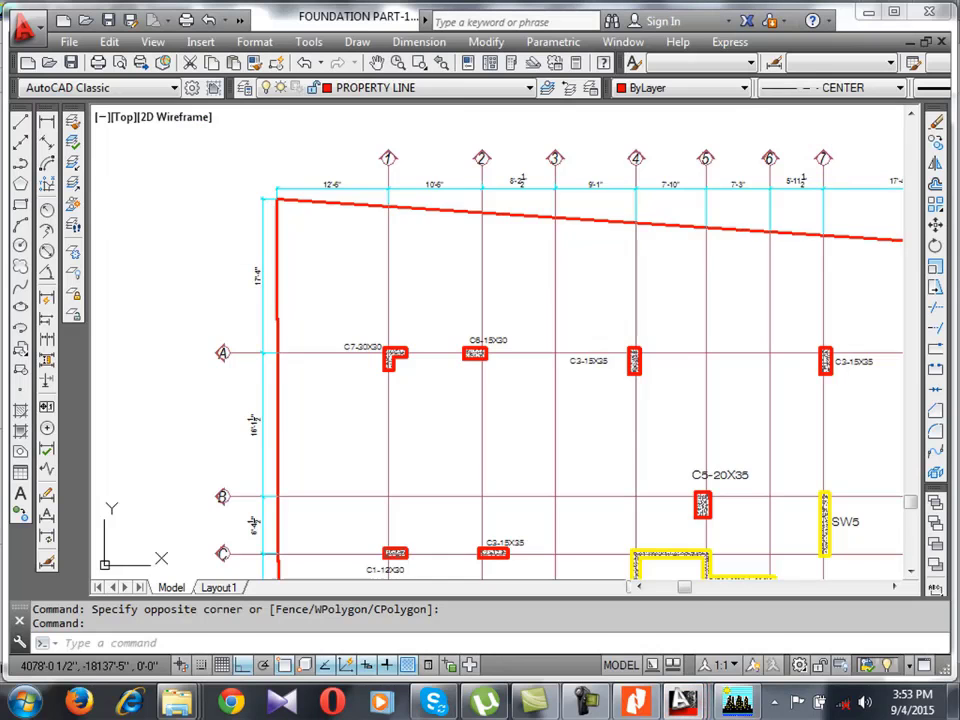
scroll(455, 222, "up", 4)
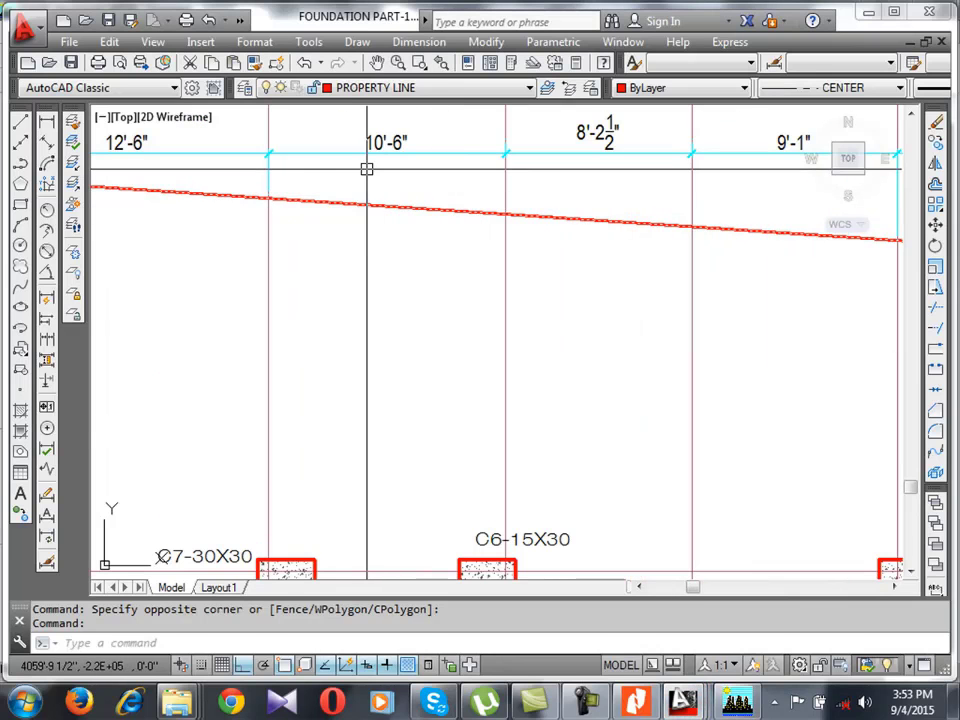
scroll(379, 214, "down", 4)
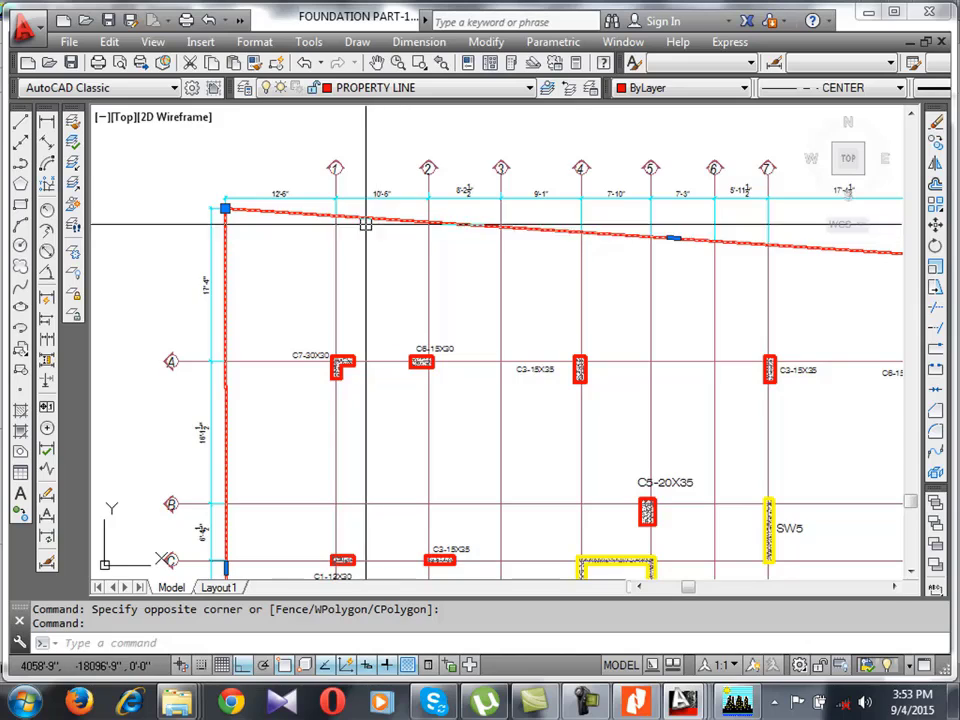
scroll(362, 170, "up", 2)
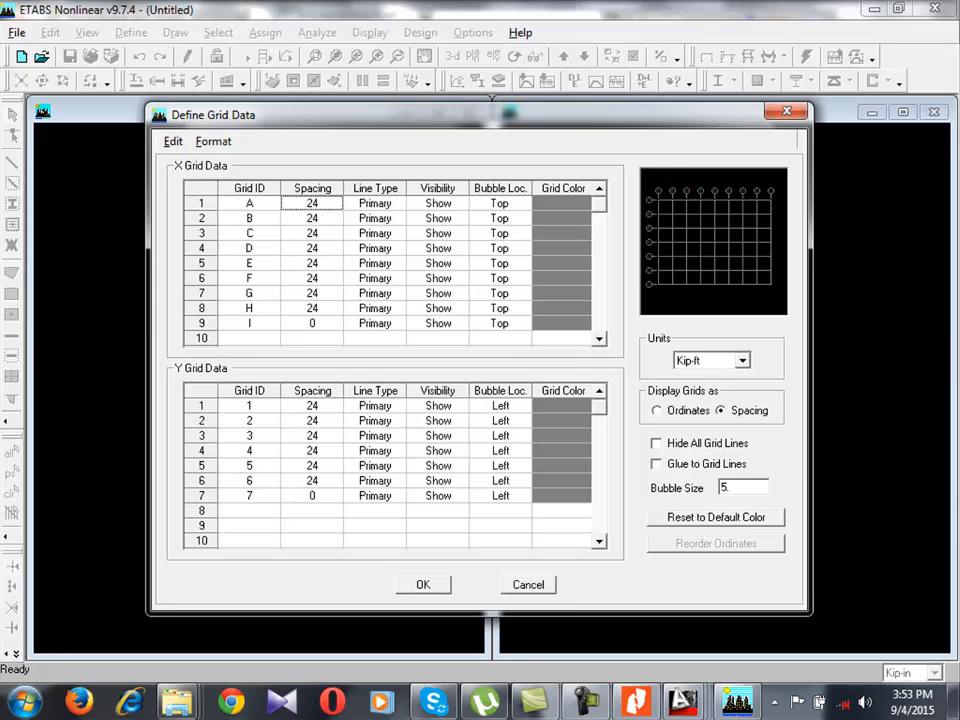
type(".5")
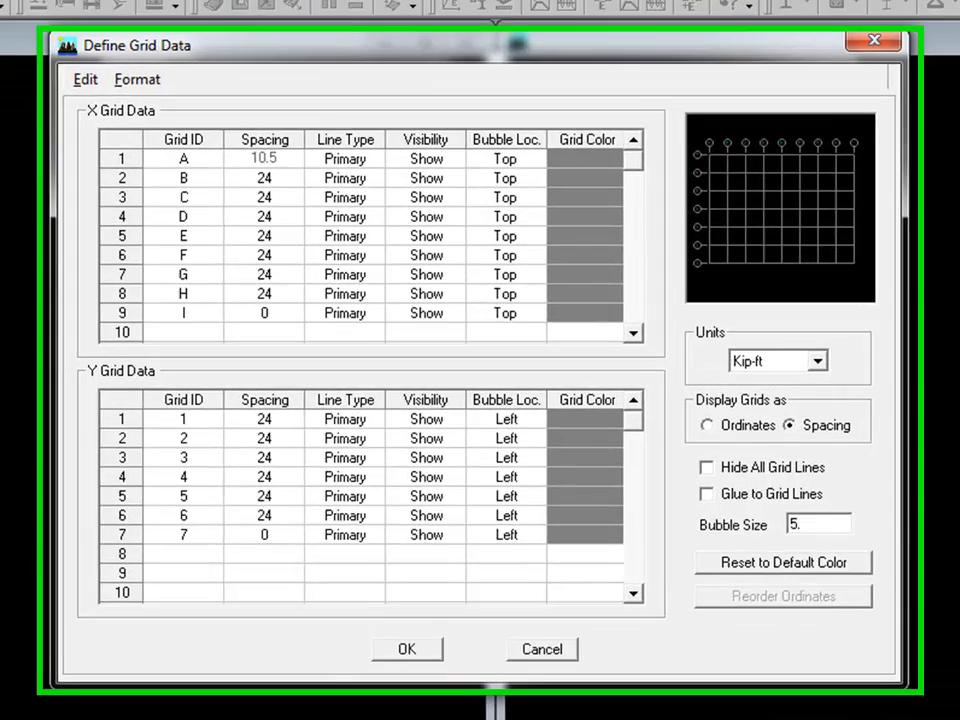
key("Return")
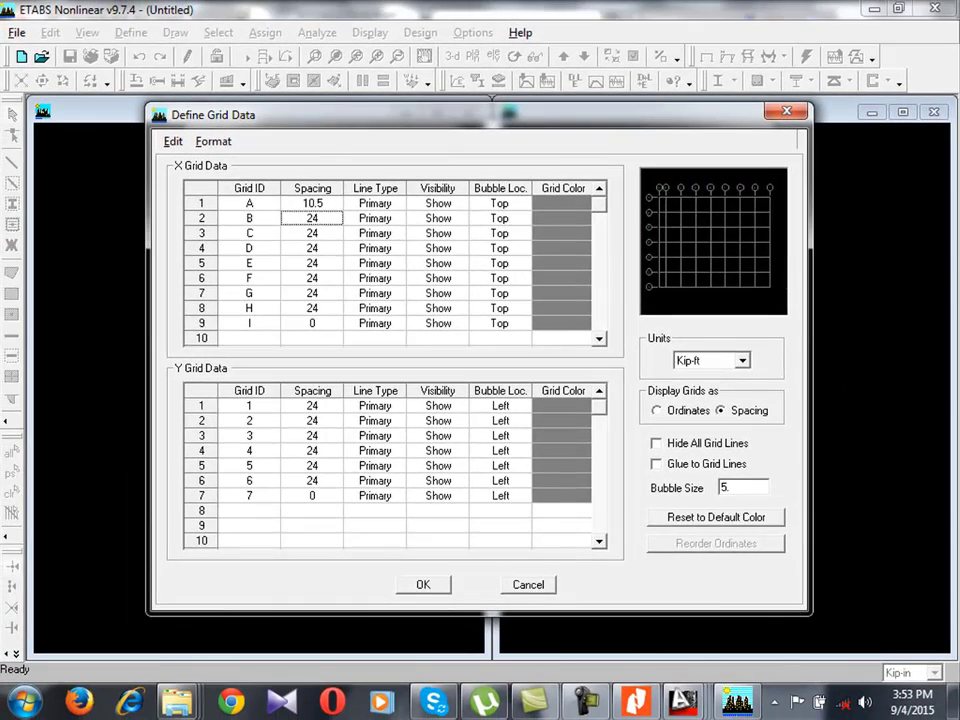
Check the distance between grids 2 and 3 in the foundation drawing and set X grid B's spacing to 8.25 ft.
mouse_move(684, 702)
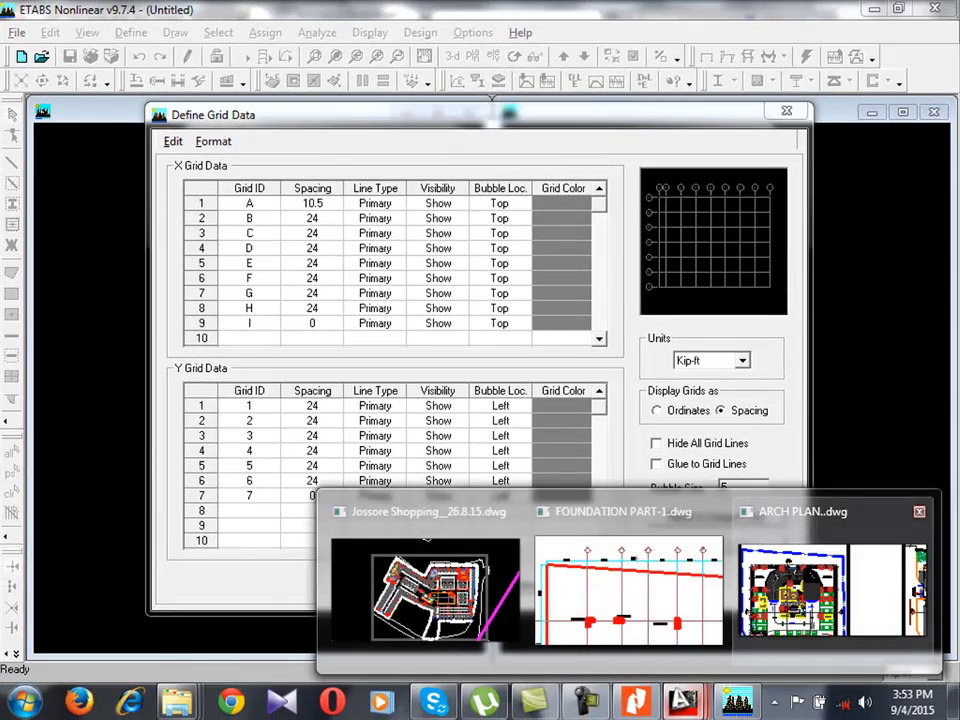
left_click(712, 514)
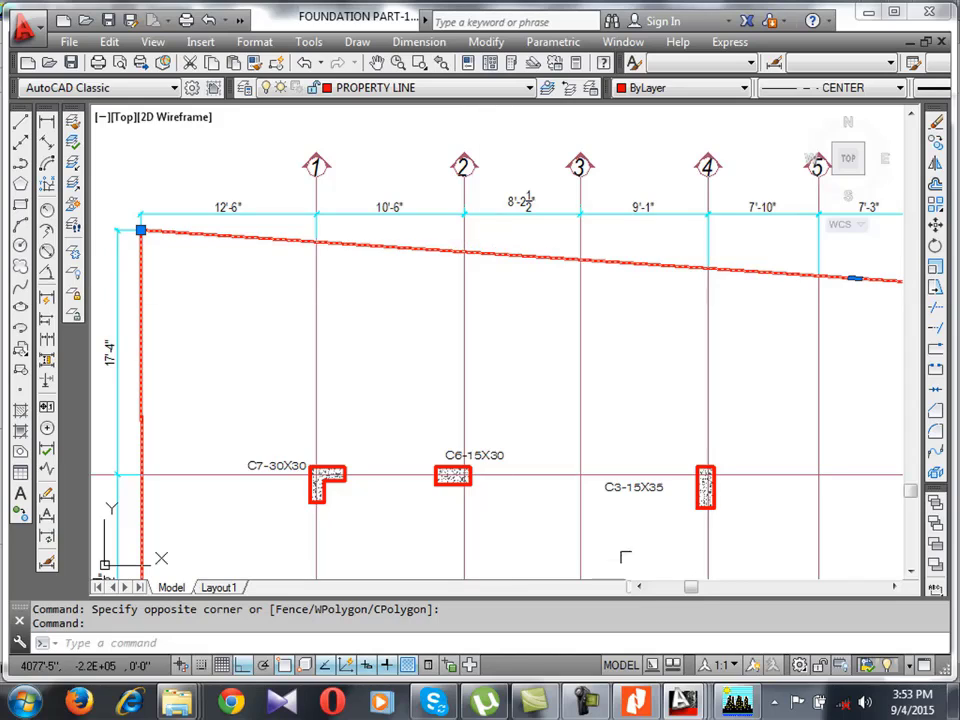
left_click(737, 702)
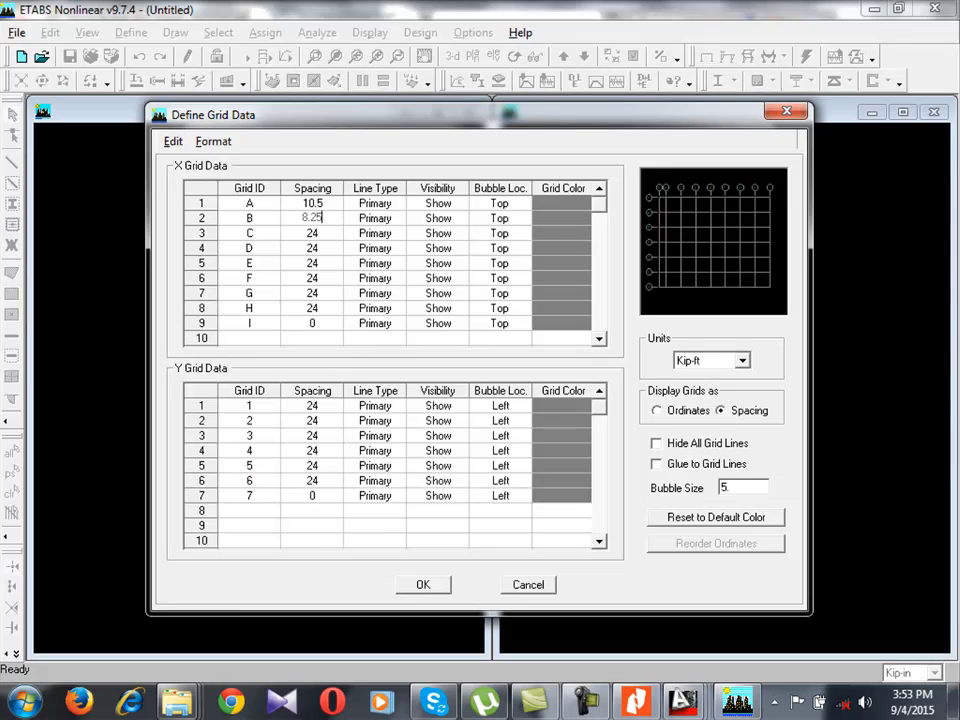
left_click(312, 233)
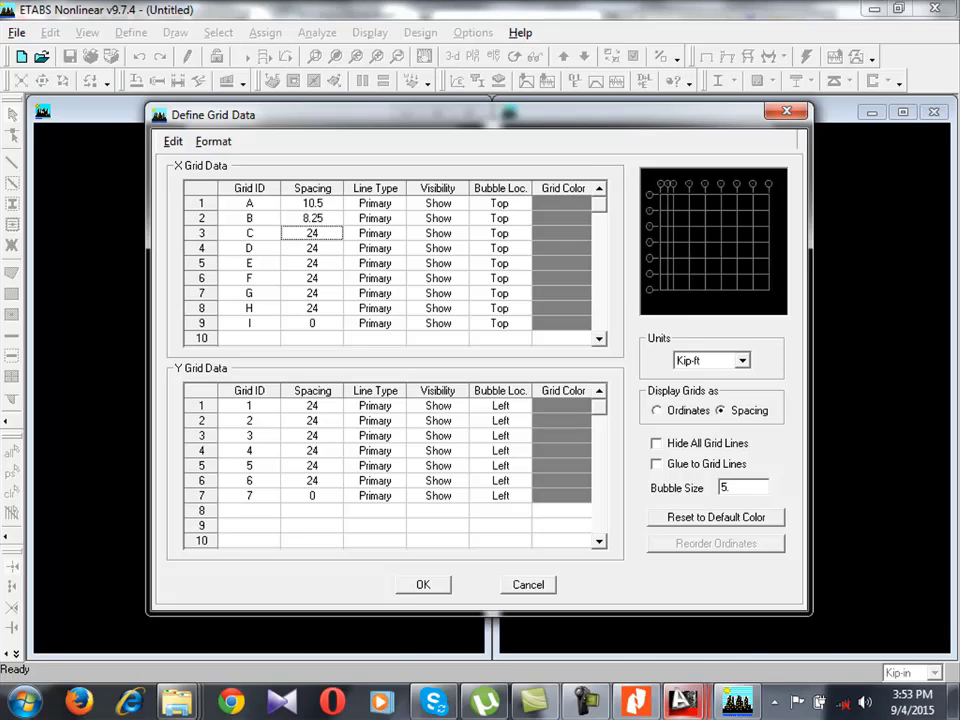
Check the distance between grids 3 and 4 in the foundation drawing and set X grid C's spacing to 9.083 ft.
mouse_move(682, 702)
left_click(630, 611)
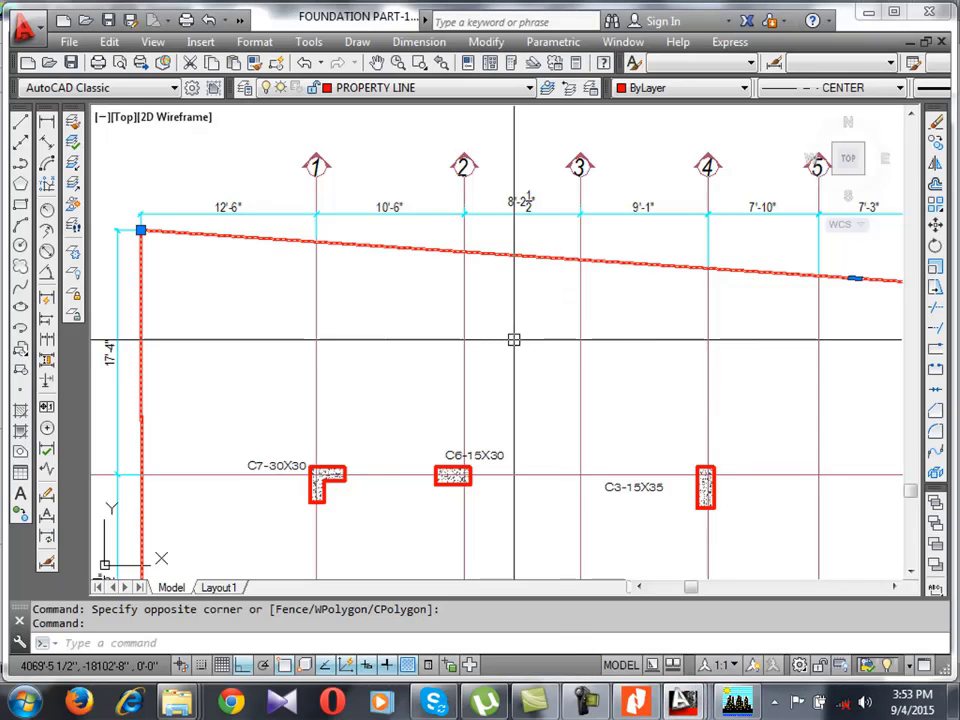
left_click(737, 702)
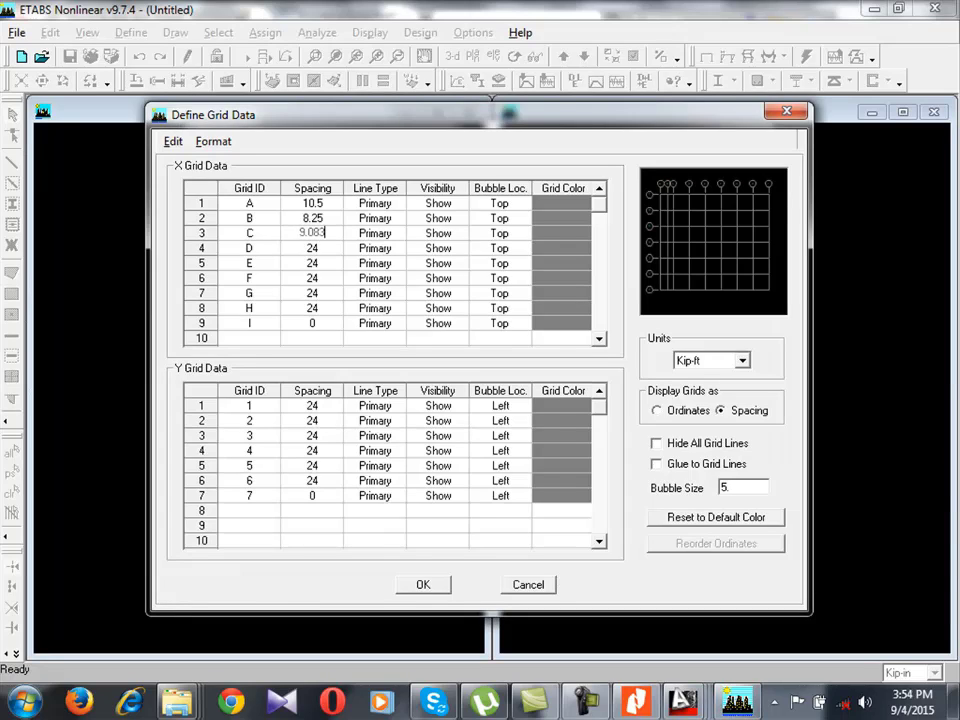
left_click(312, 248)
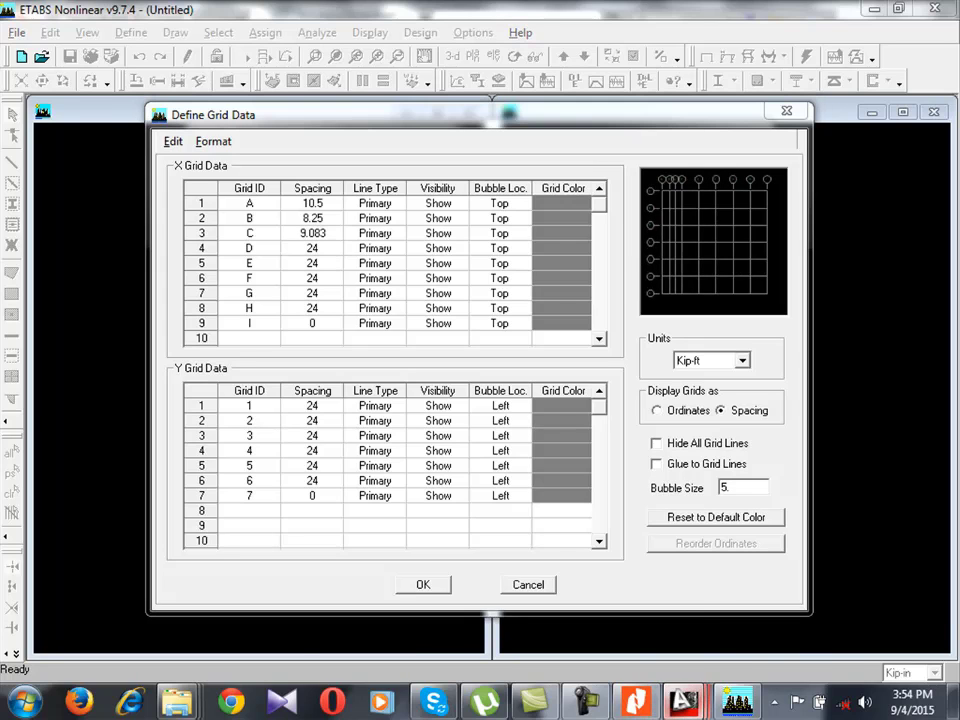
Check the distance between grids 4 and 5 in the foundation drawing and set X grid D's spacing to 7.83 ft.
mouse_move(683, 702)
left_click(632, 620)
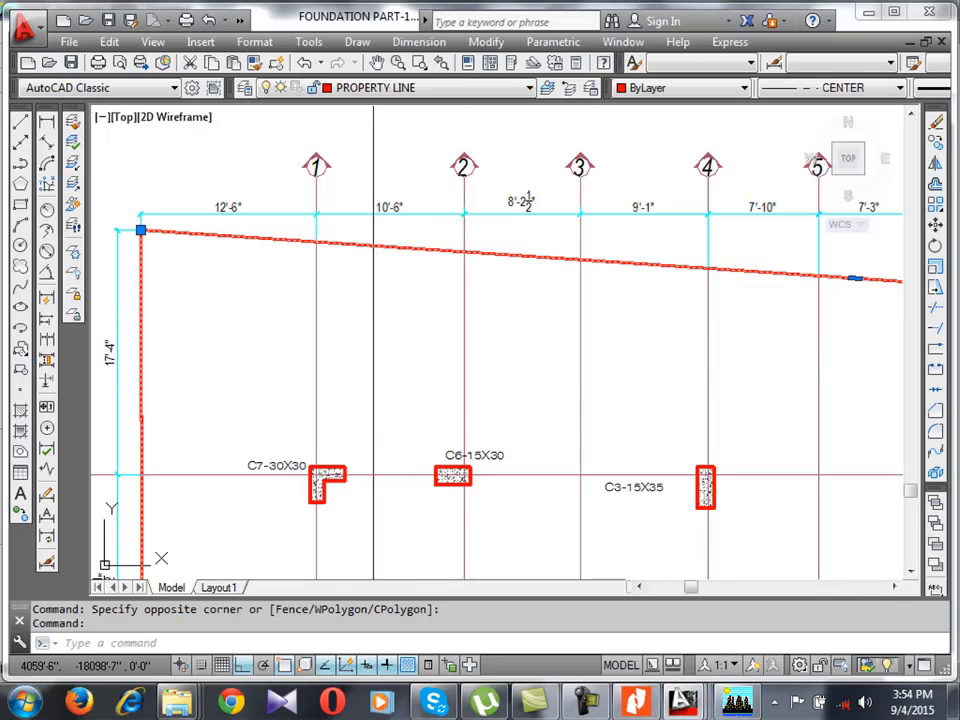
scroll(566, 257, "down", 3)
scroll(553, 264, "up", 4)
scroll(403, 224, "down", 4)
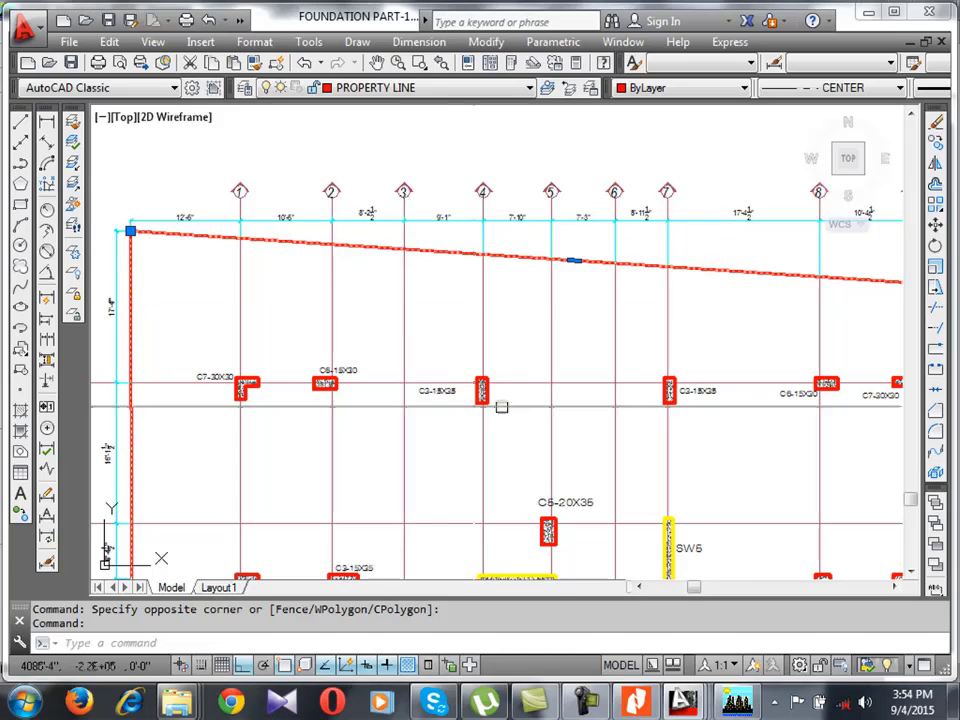
key("alt+Tab")
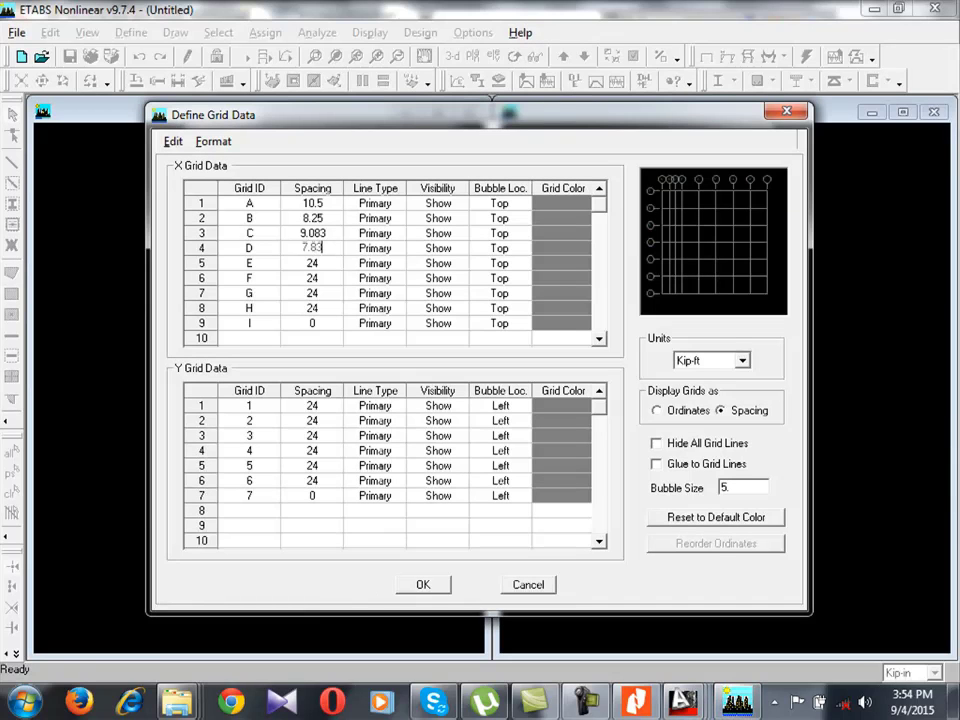
key("Return")
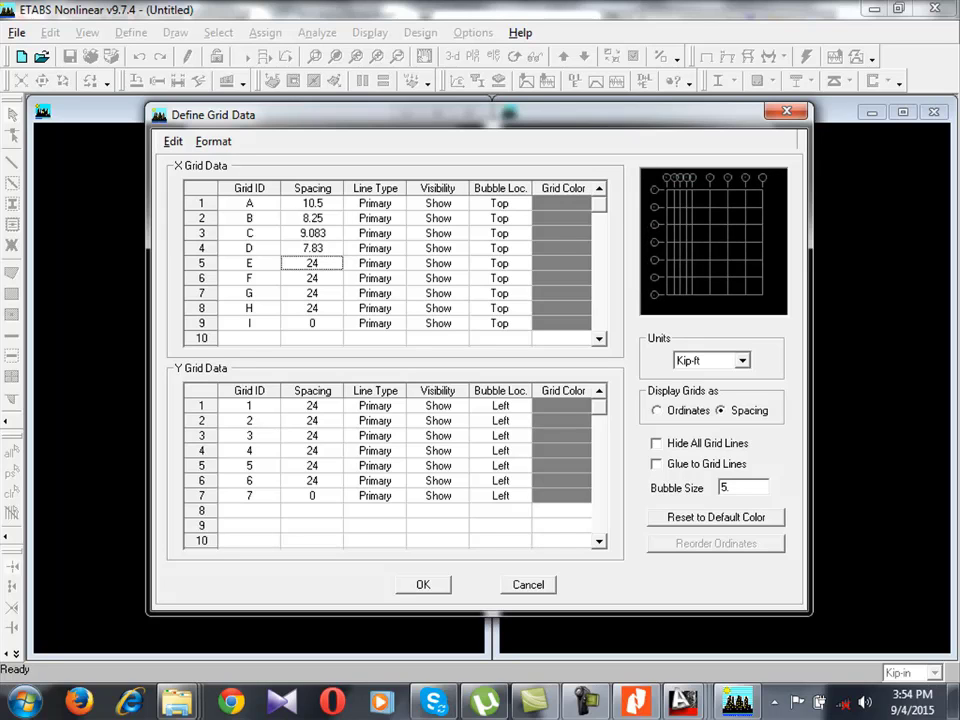
Check the distance between grids 5 and 6 in the foundation drawing and set X grid E's spacing to 7.25 ft.
mouse_move(683, 700)
left_click(621, 611)
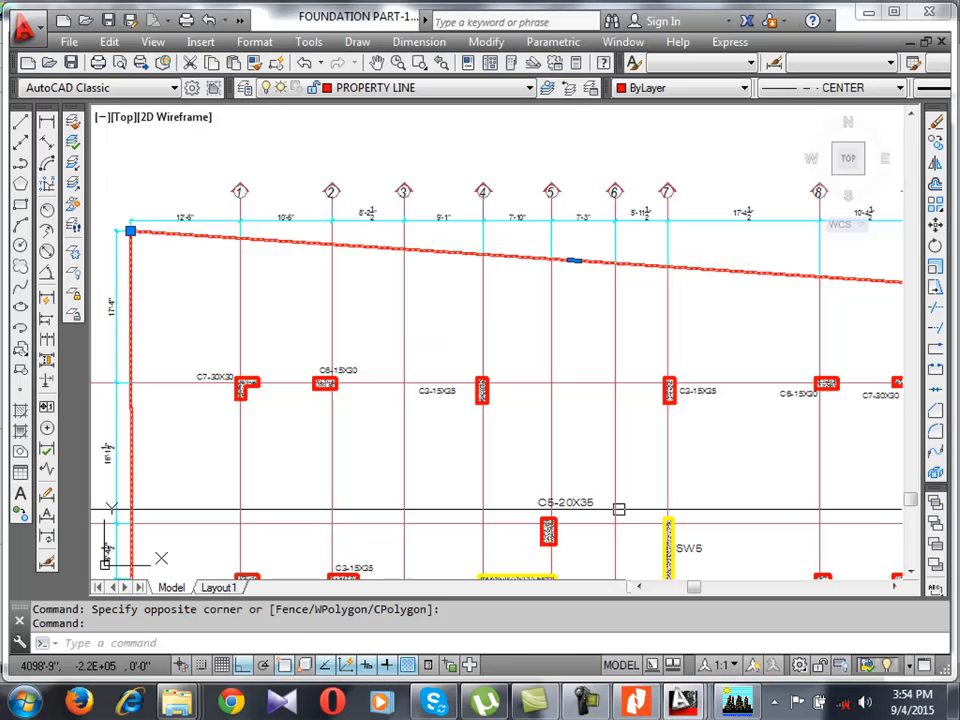
scroll(538, 240, "up", 6)
scroll(334, 255, "down", 4)
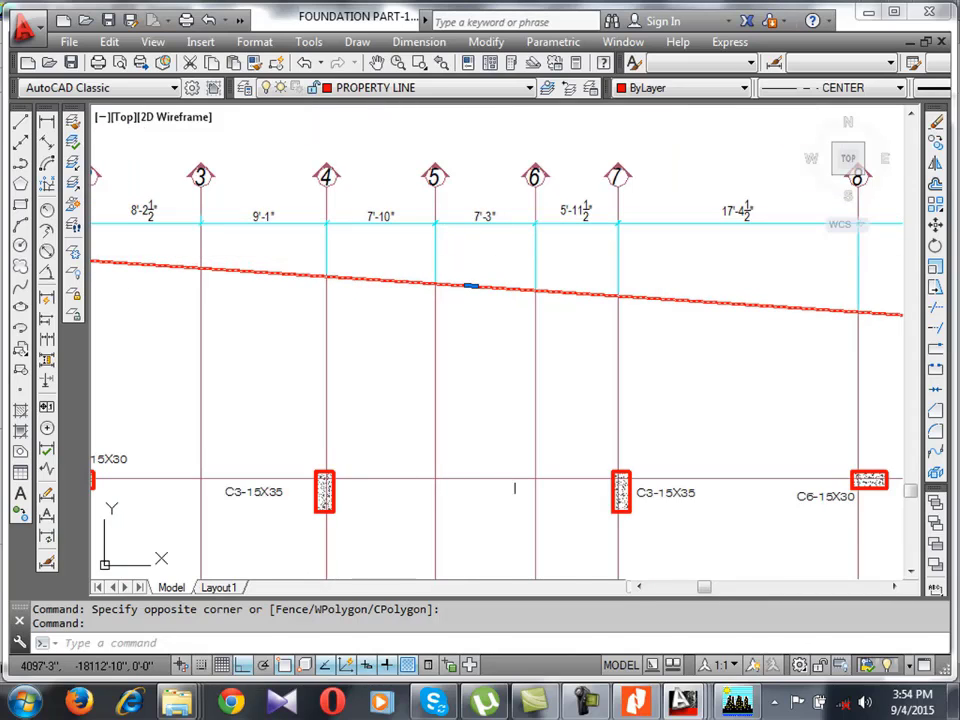
key("alt+Tab")
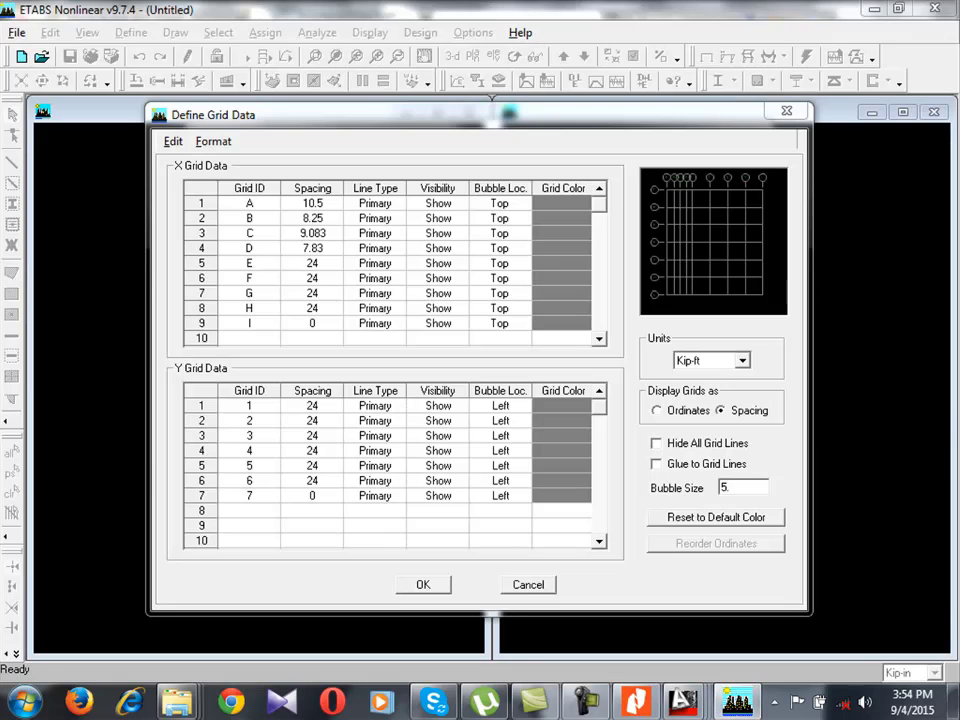
left_click(312, 263)
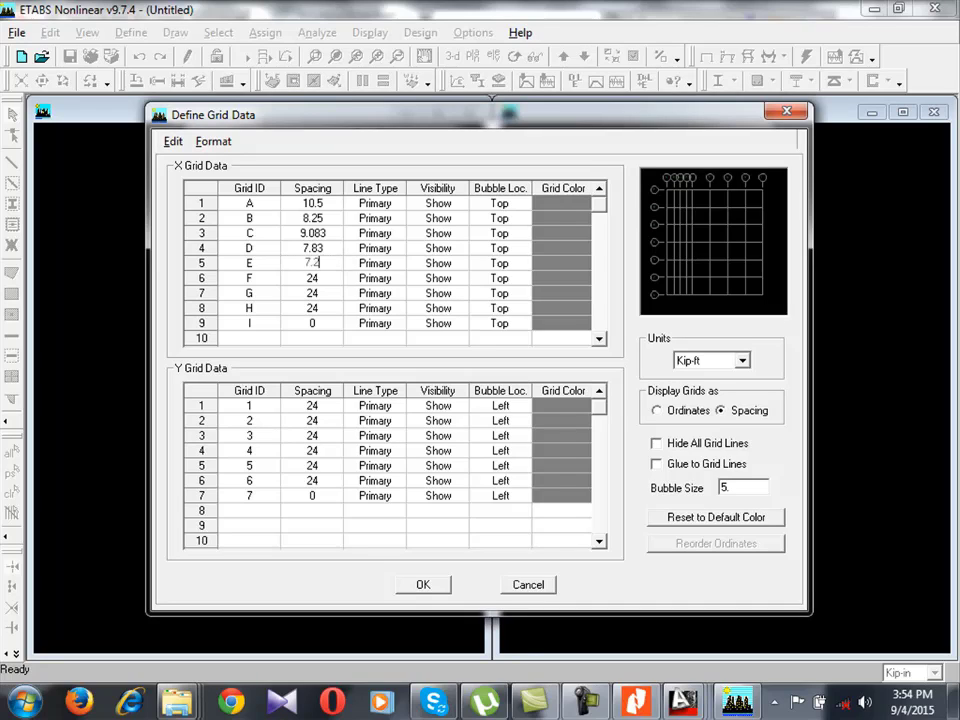
key("Return")
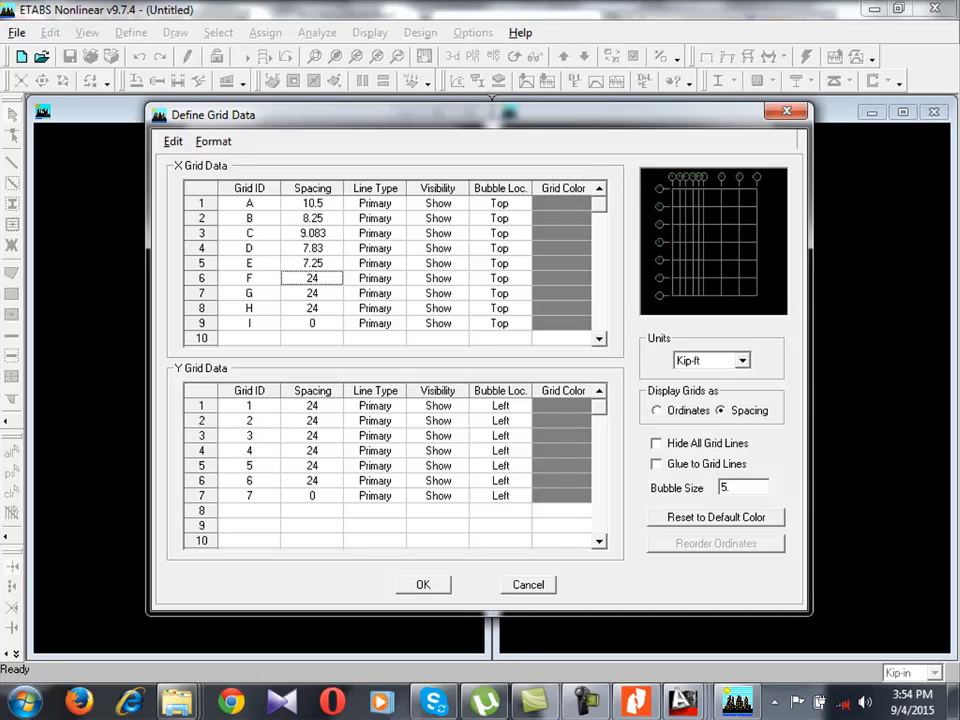
Check the distance between grids 6 and 7 in the foundation drawing and set X grid F's spacing to 6 ft.
mouse_move(683, 701)
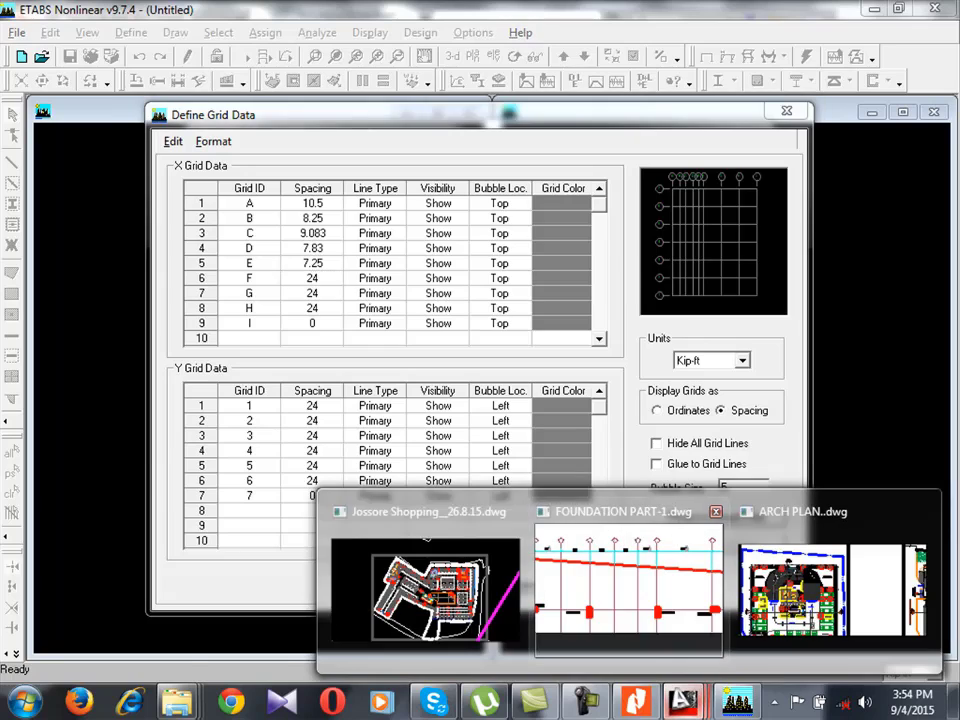
left_click(626, 580)
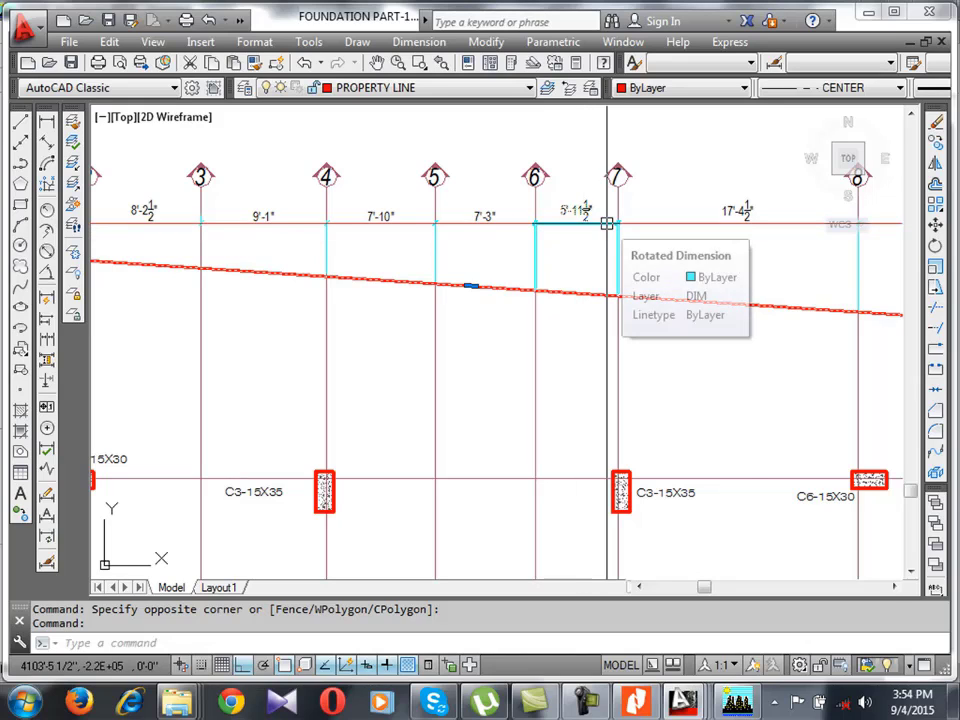
left_click(737, 701)
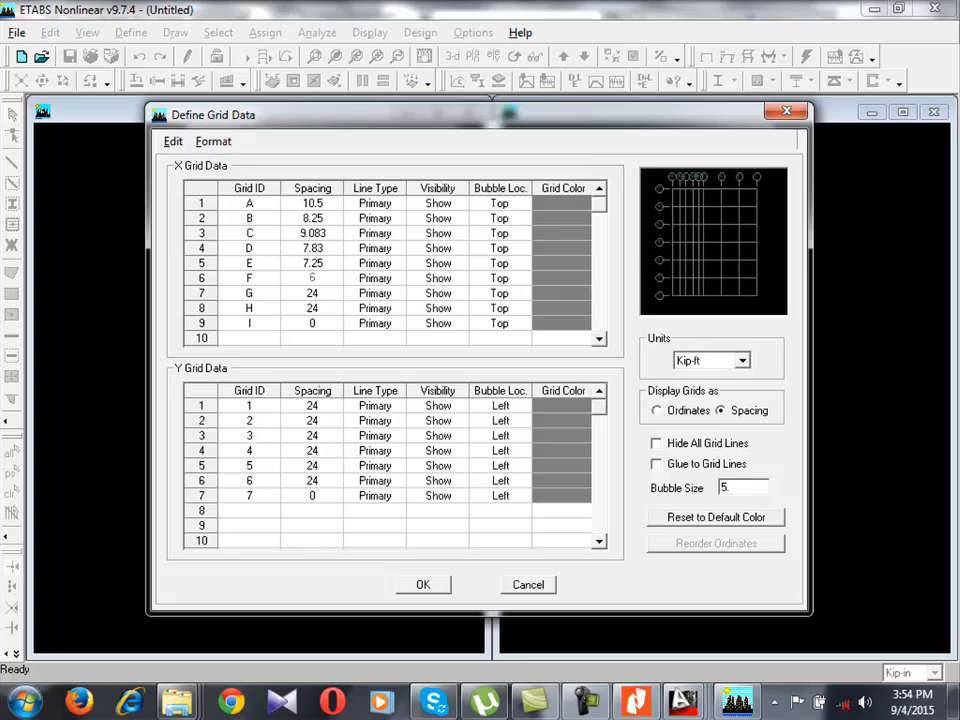
key("Return")
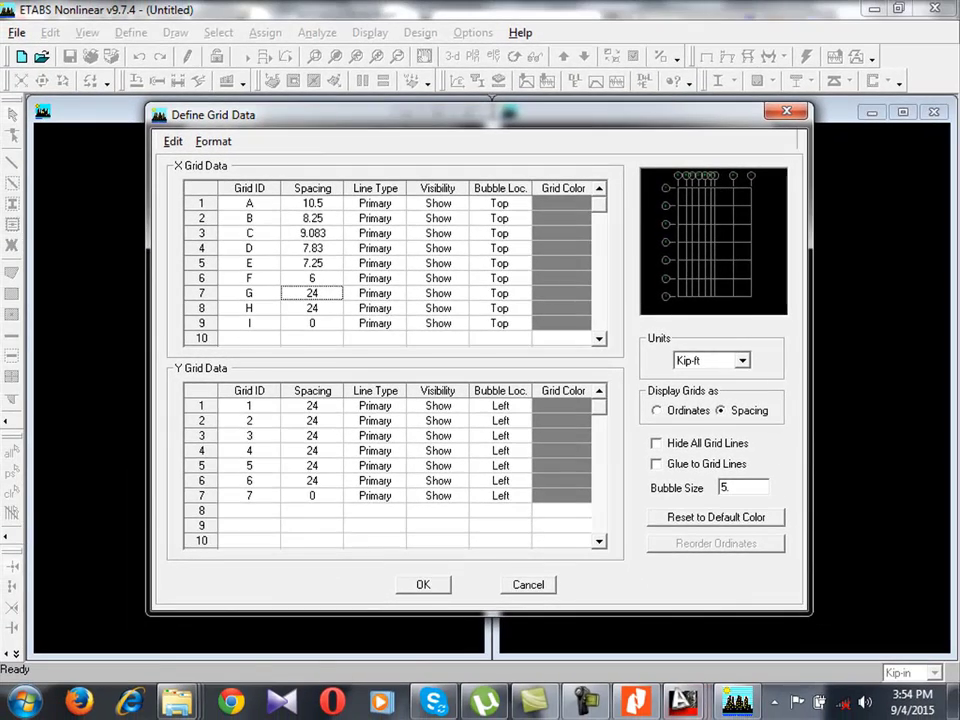
Check the distance between grids 7 and 8 in the foundation drawing and set X grid G's spacing to 17.5 ft.
left_click(685, 701)
left_click(625, 605)
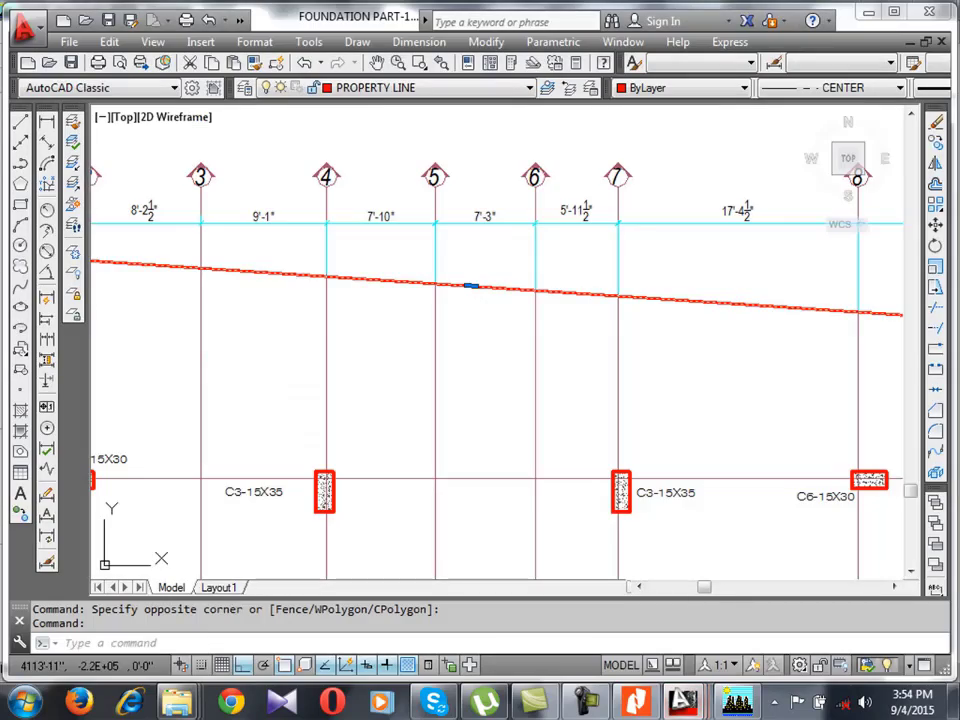
scroll(662, 292, "up", 2)
scroll(367, 261, "down", 2)
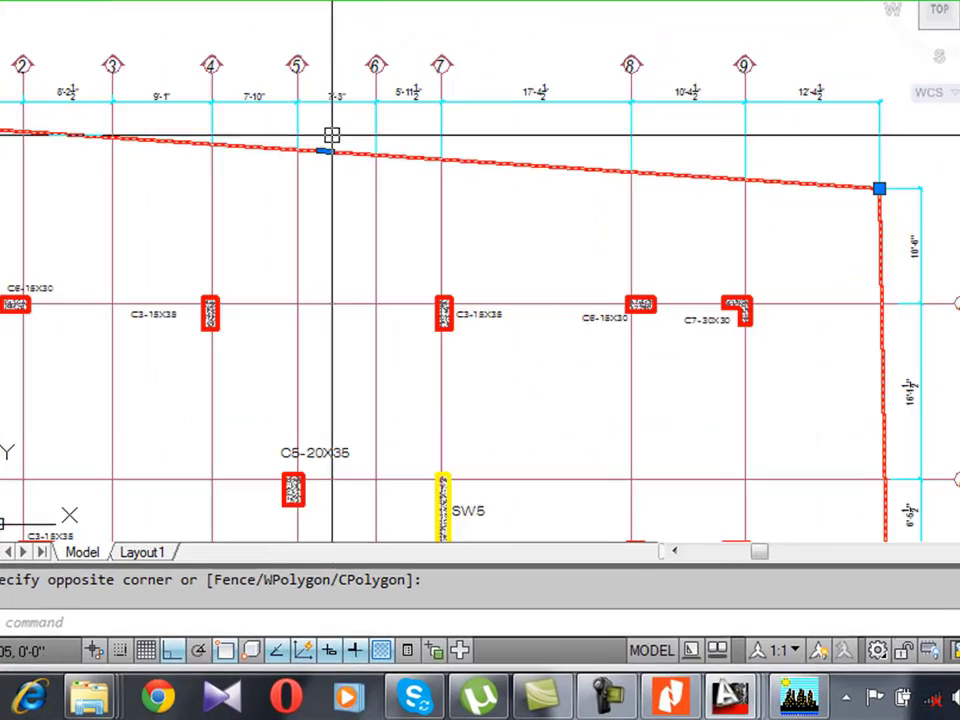
scroll(545, 237, "up", 4)
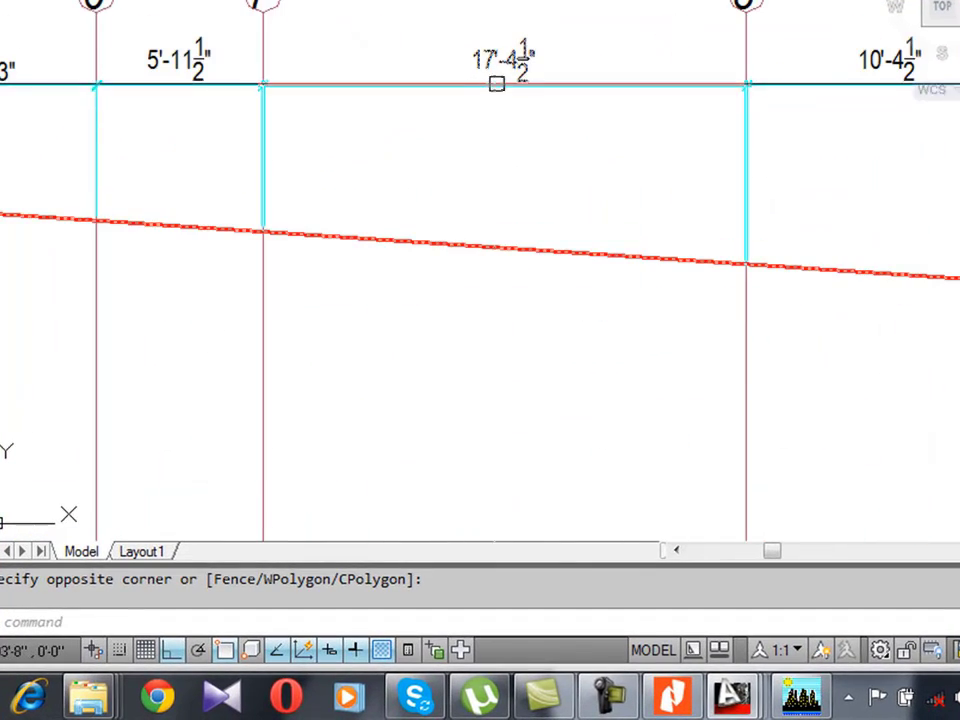
left_click(752, 516)
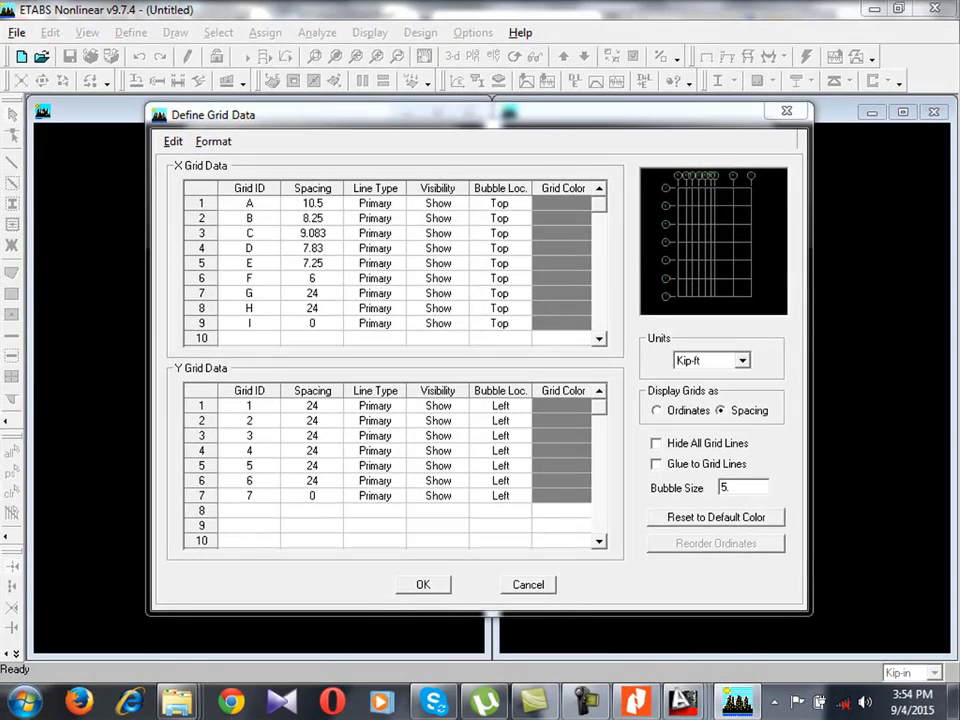
left_click(312, 293)
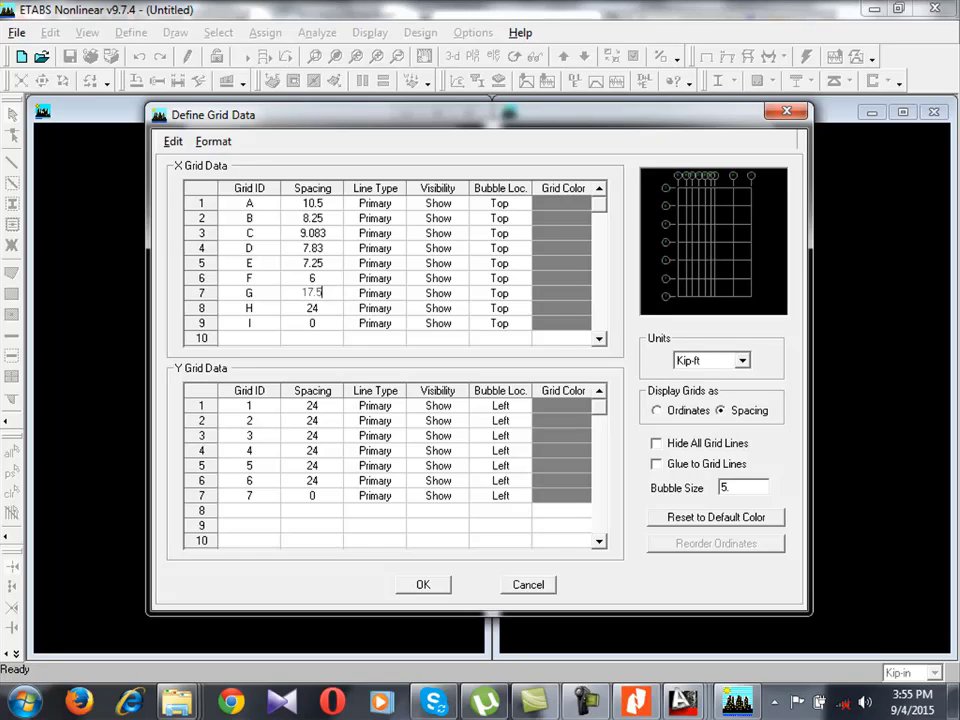
key("Return")
Recheck the distance between grids 7 and 8 in the foundation drawing and set X grid G's spacing to 17.375 ft.
mouse_move(682, 702)
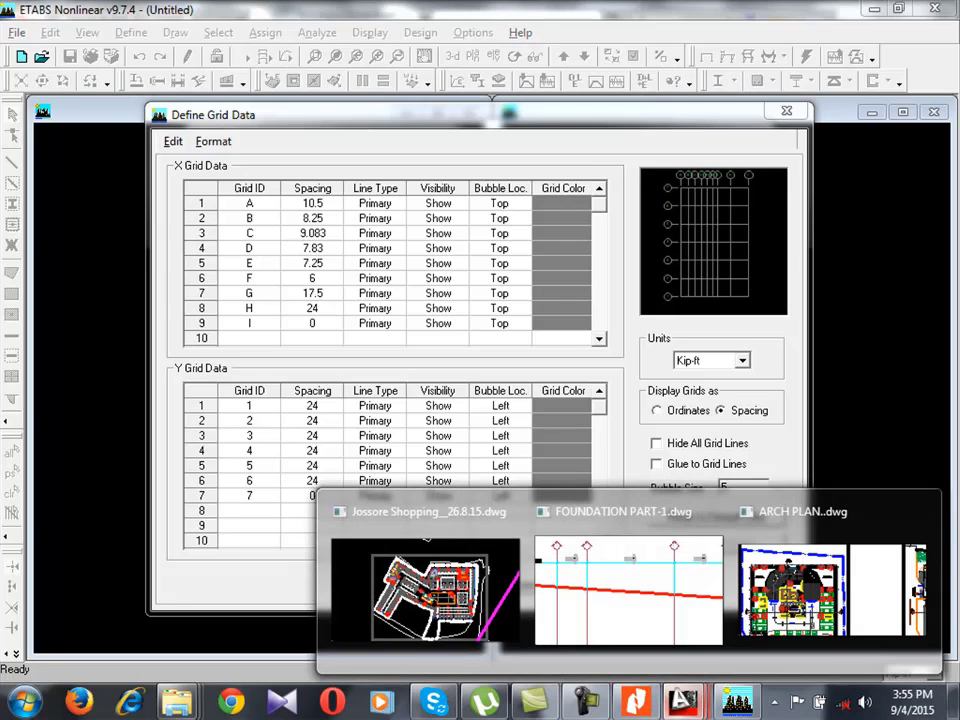
left_click(621, 589)
scroll(455, 303, "down", 2)
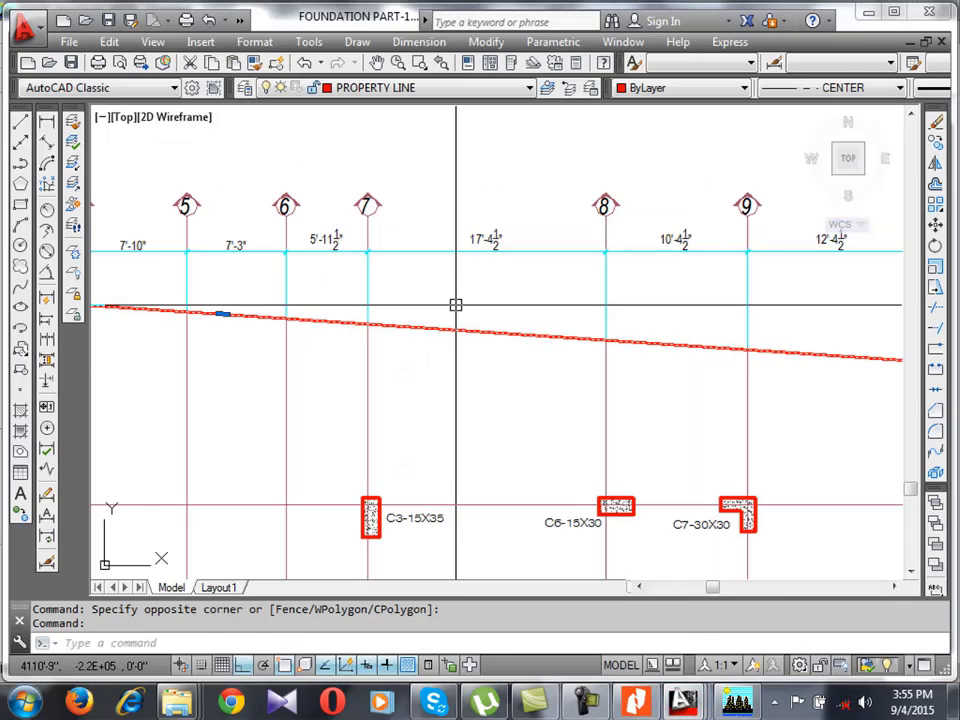
left_click(737, 702)
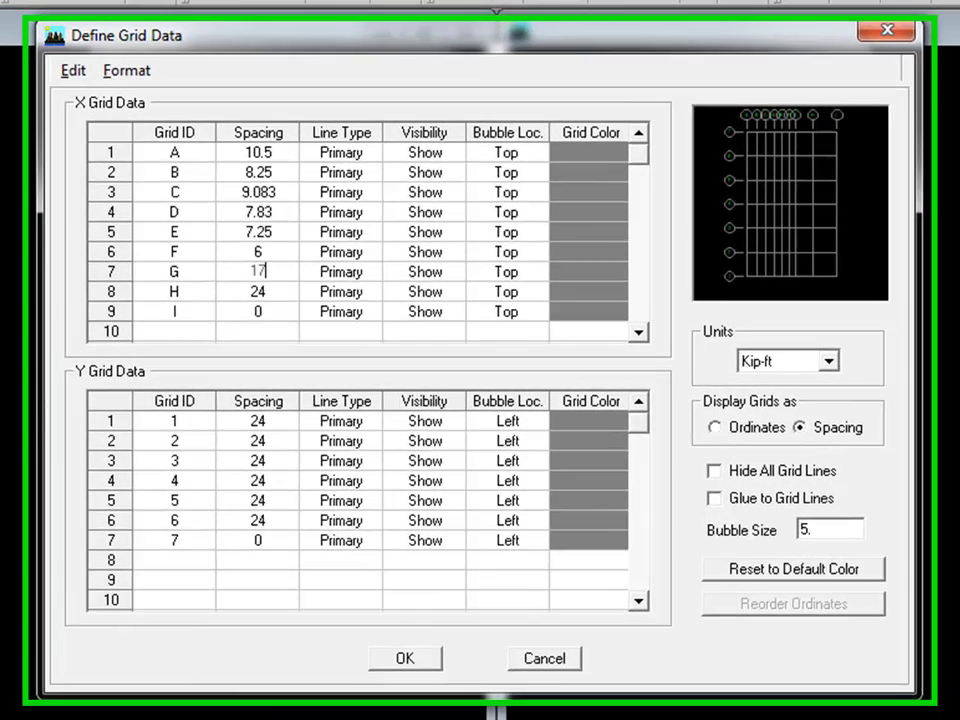
type("75")
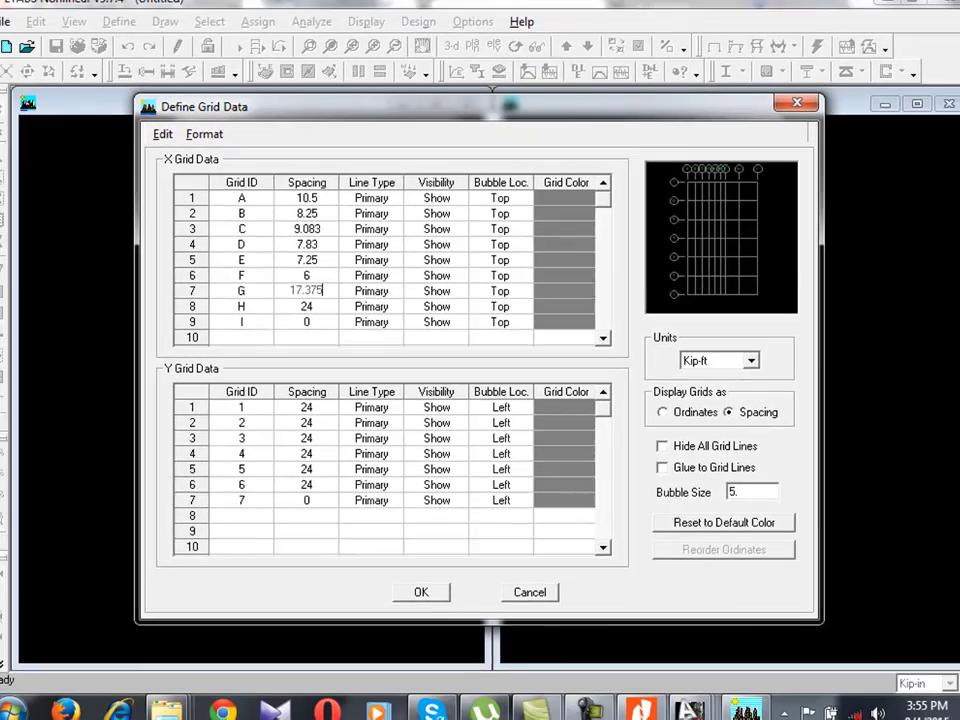
key("Return")
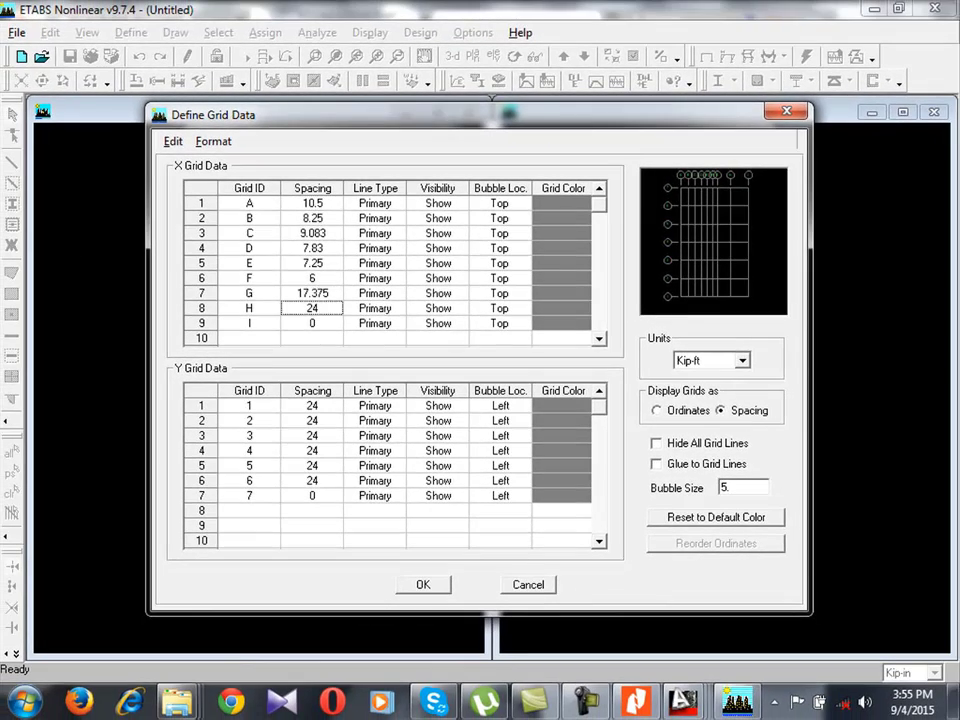
Check the distance between grids 8 and 9 in the foundation drawing and set X grid H's spacing to 10.375 ft.
mouse_move(682, 700)
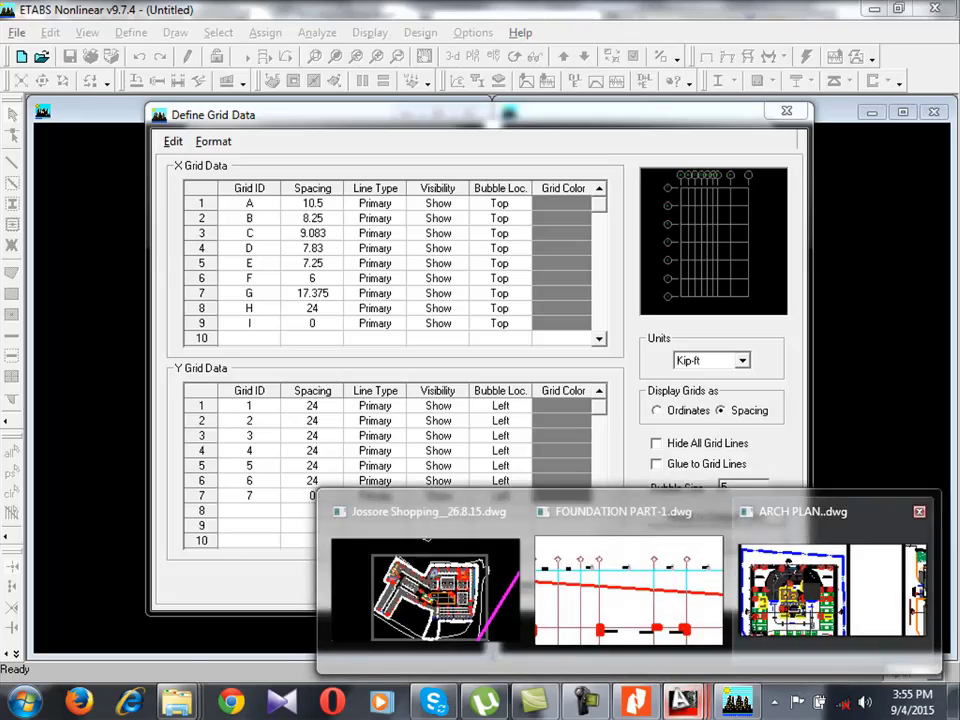
left_click(634, 600)
scroll(654, 291, "down", 4)
scroll(654, 270, "up", 6)
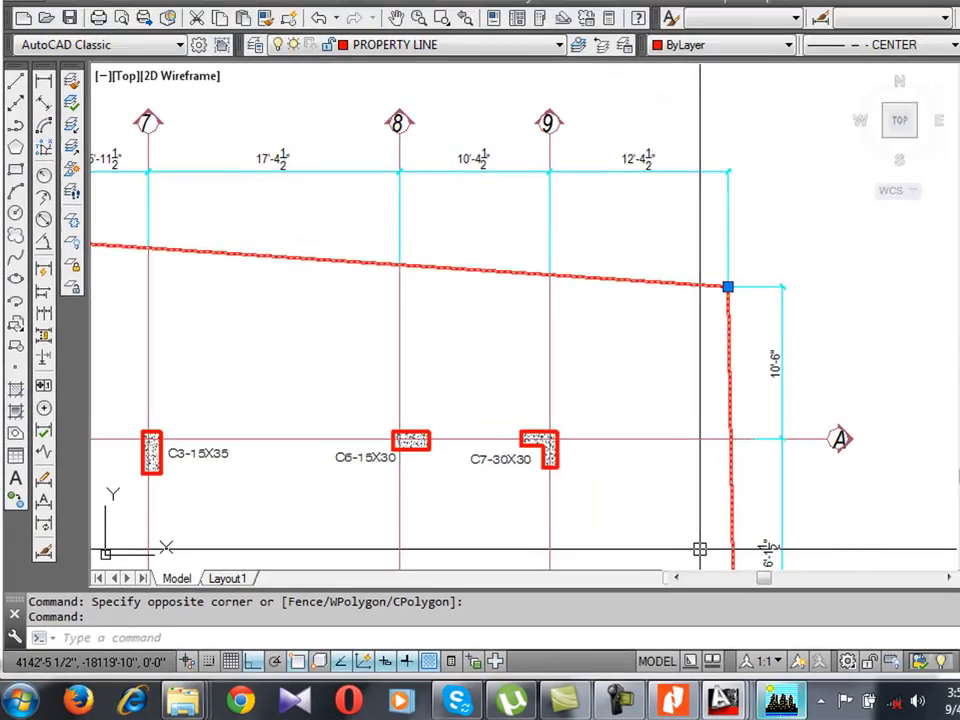
left_click(934, 696)
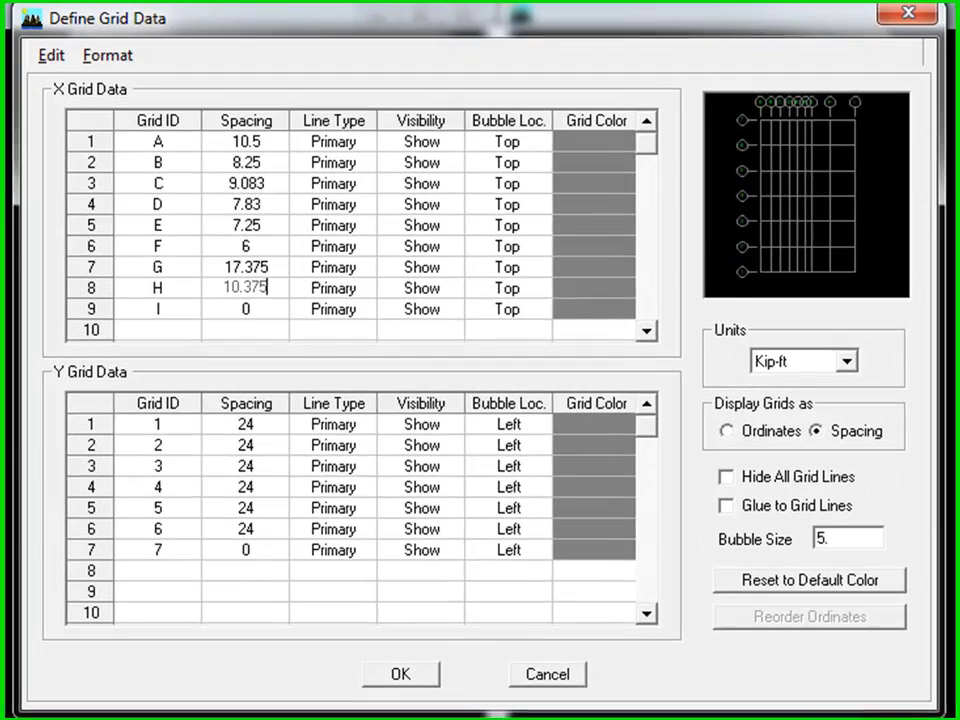
key("Return")
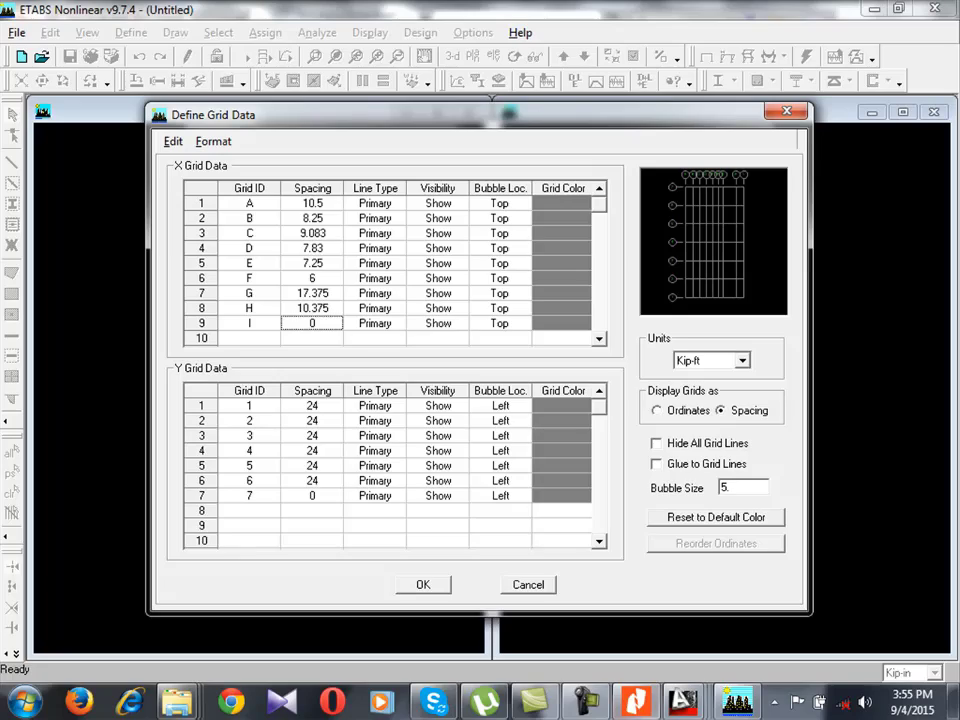
Examine the lettered grid lines and their spacing dimensions along the property line in the foundation drawing's column layout plan.
mouse_move(683, 700)
left_click(630, 605)
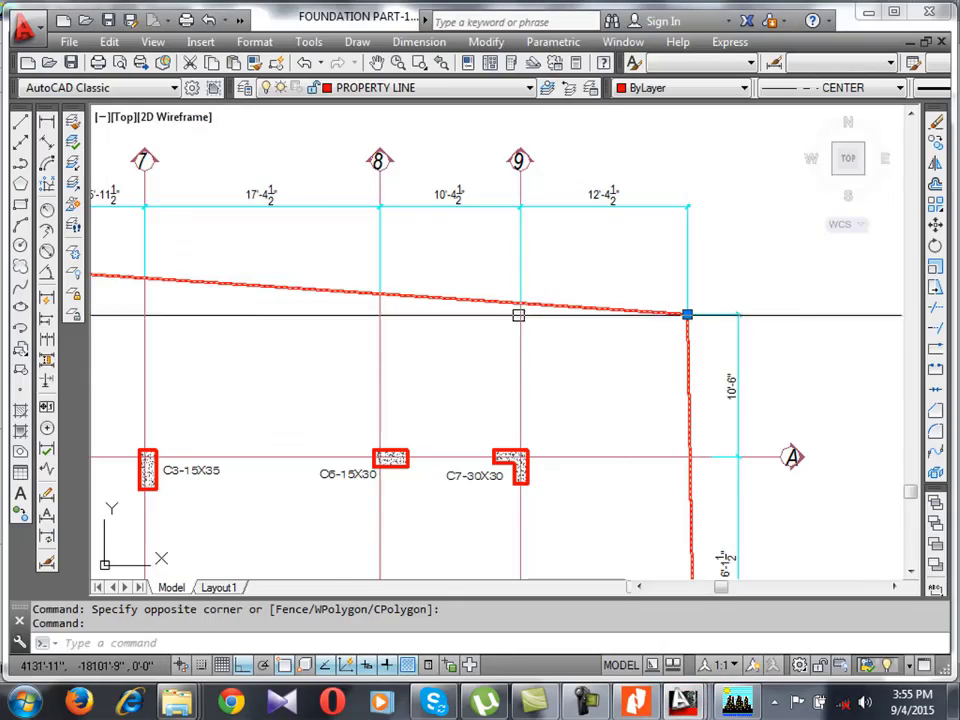
scroll(518, 315, "down", 10)
scroll(430, 400, "up", 5)
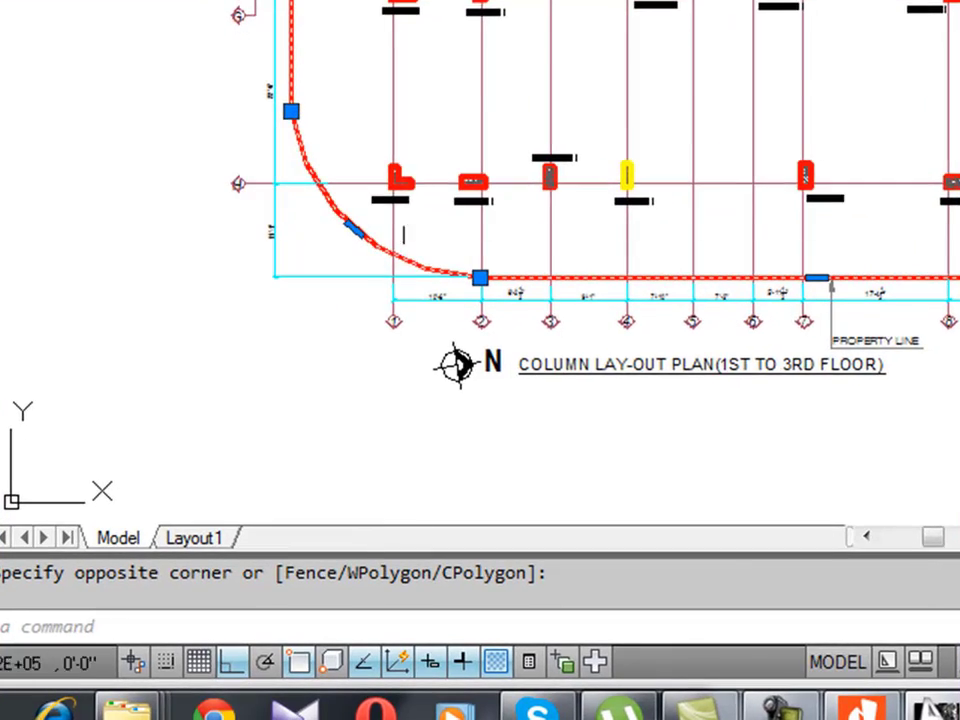
scroll(324, 403, "down", 2)
scroll(291, 375, "up", 5)
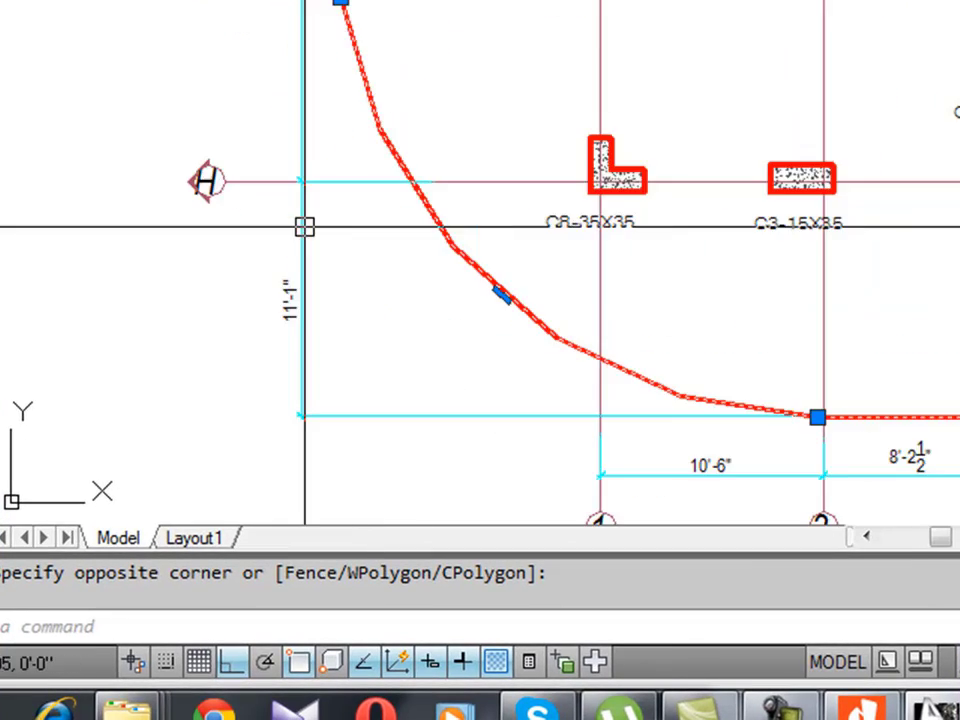
scroll(305, 227, "up", 4)
scroll(359, 280, "down", 4)
scroll(313, 197, "down", 4)
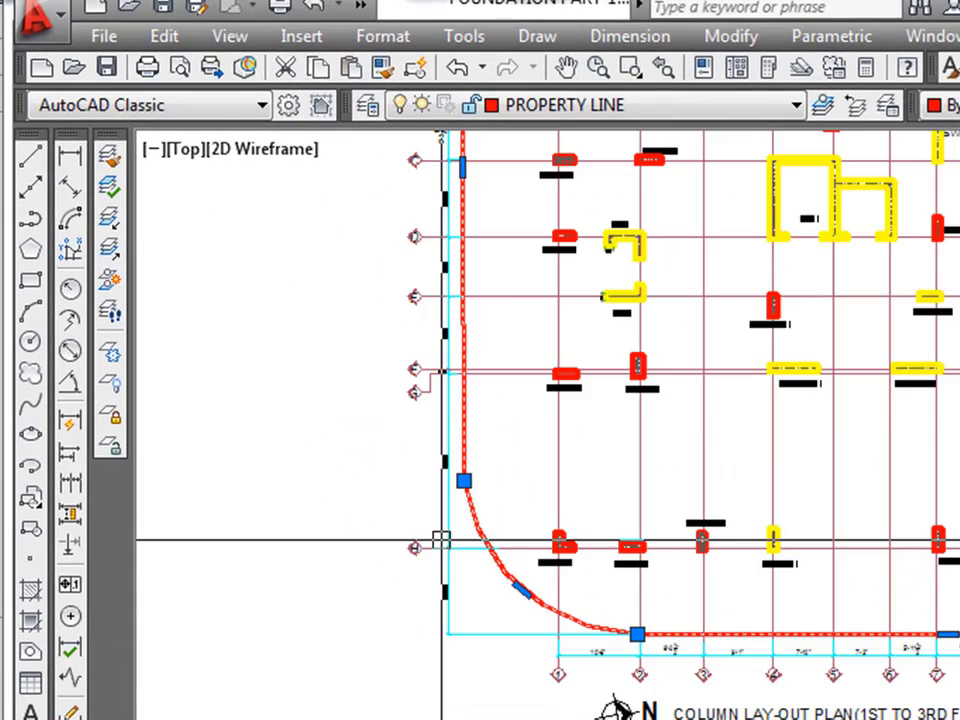
scroll(459, 618, "down", 2)
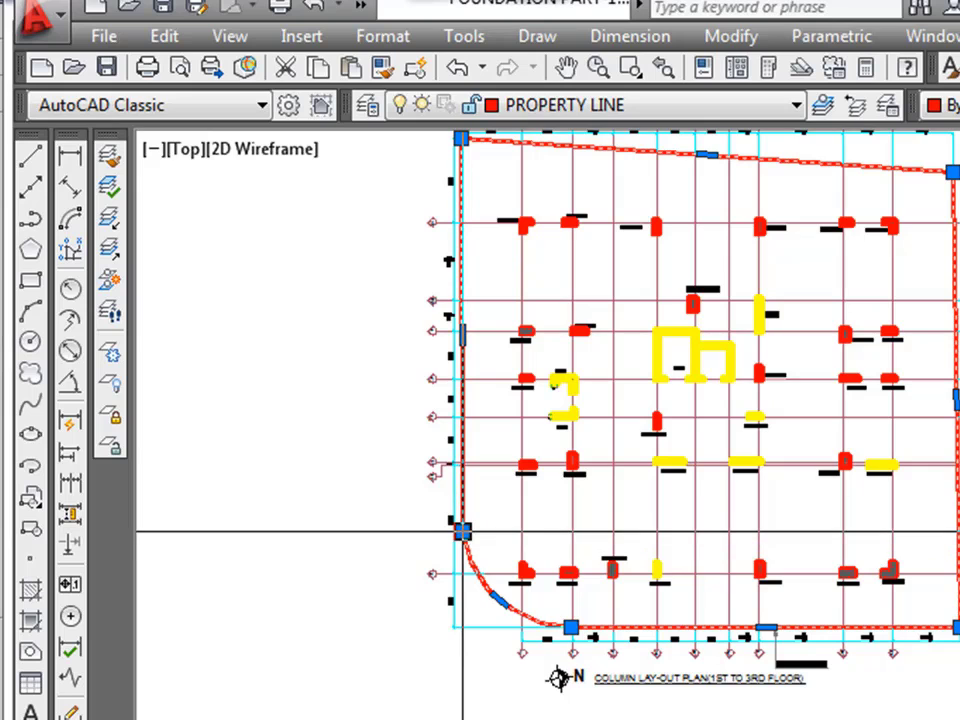
left_click(489, 612)
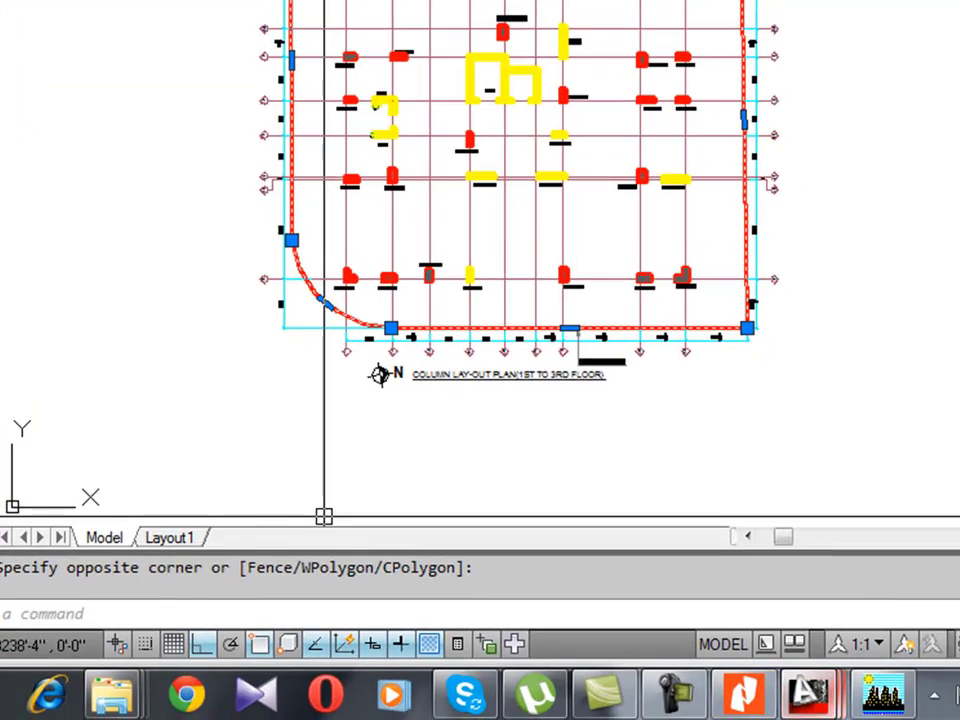
Check the distance between grids H and G in the foundation drawing and set Y grid 1's spacing to 22.5 ft.
scroll(375, 253, "up", 4)
scroll(154, 231, "up", 5)
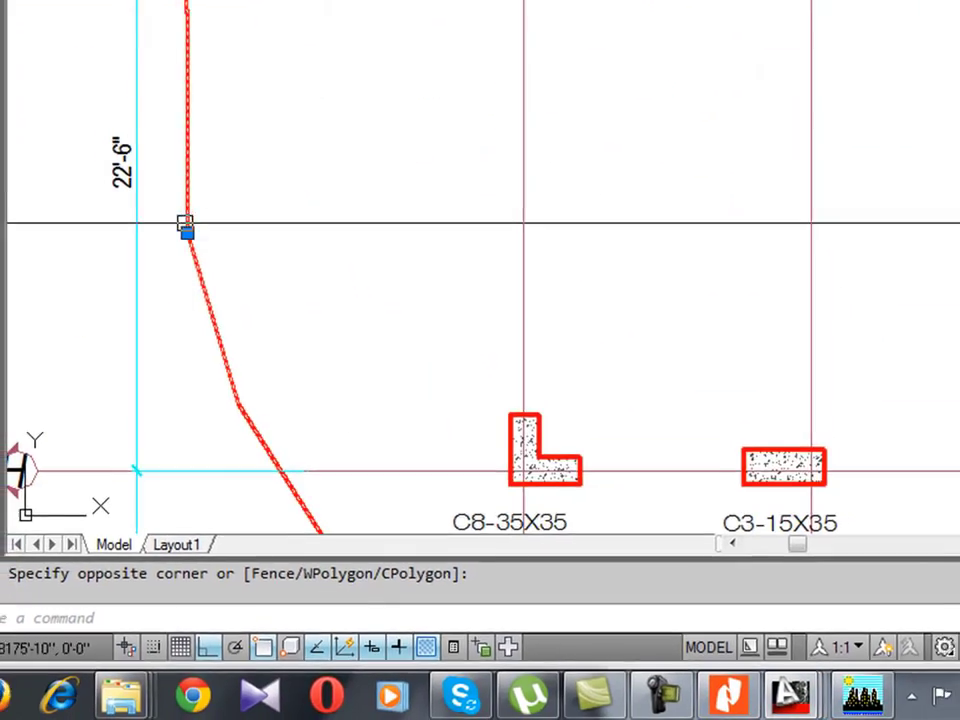
scroll(316, 278, "down", 3)
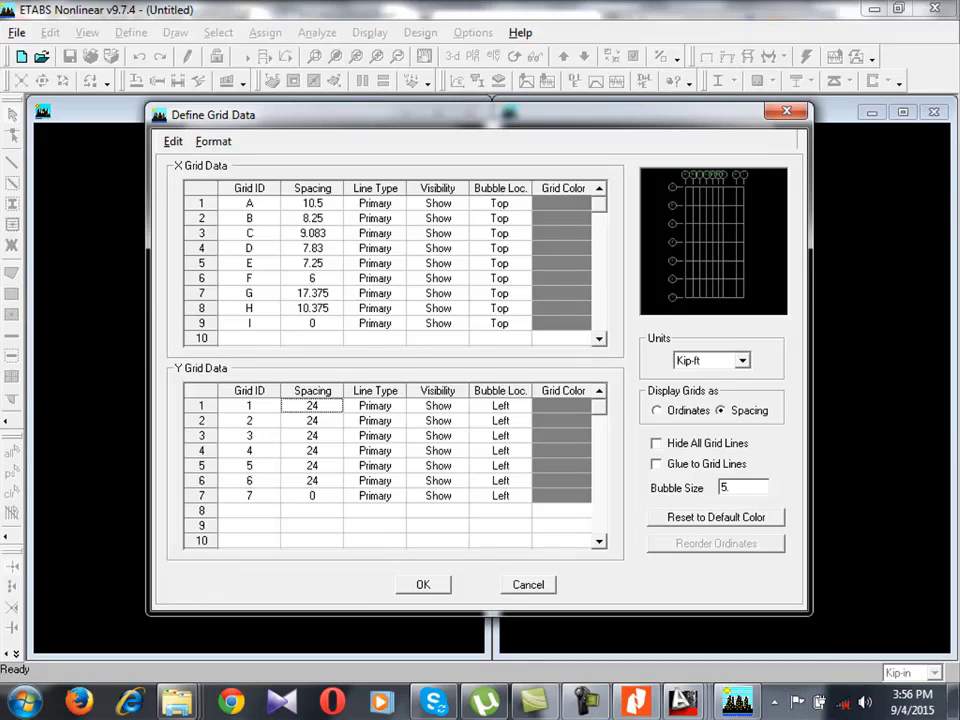
type("22.5")
key("Return")
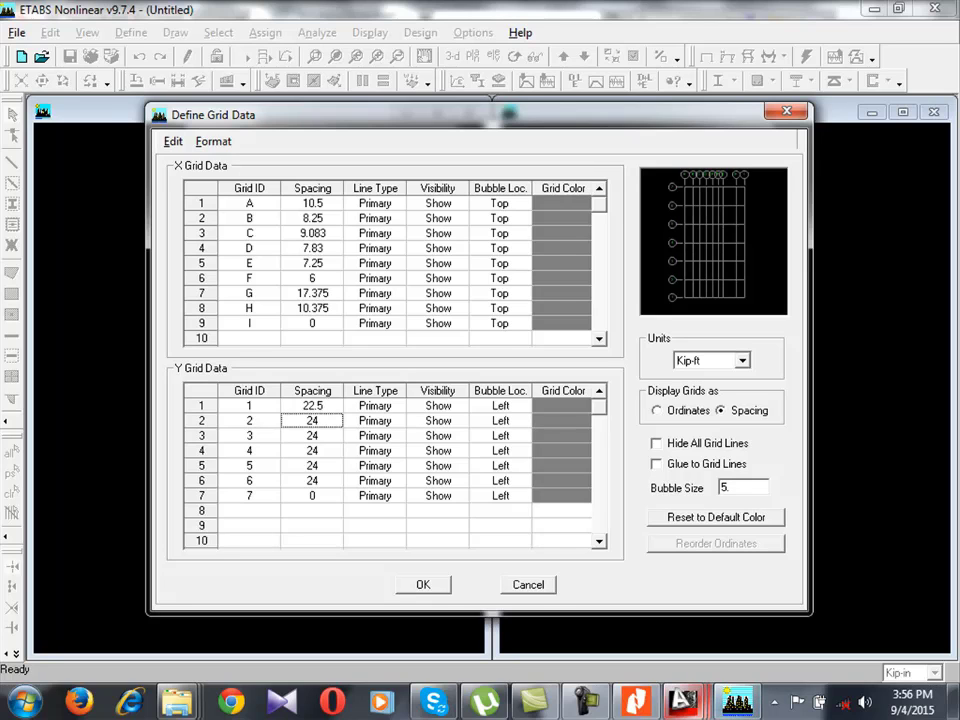
Examine the offset between grids F and G and the columns located on them in the foundation drawing.
mouse_move(683, 701)
left_click(621, 600)
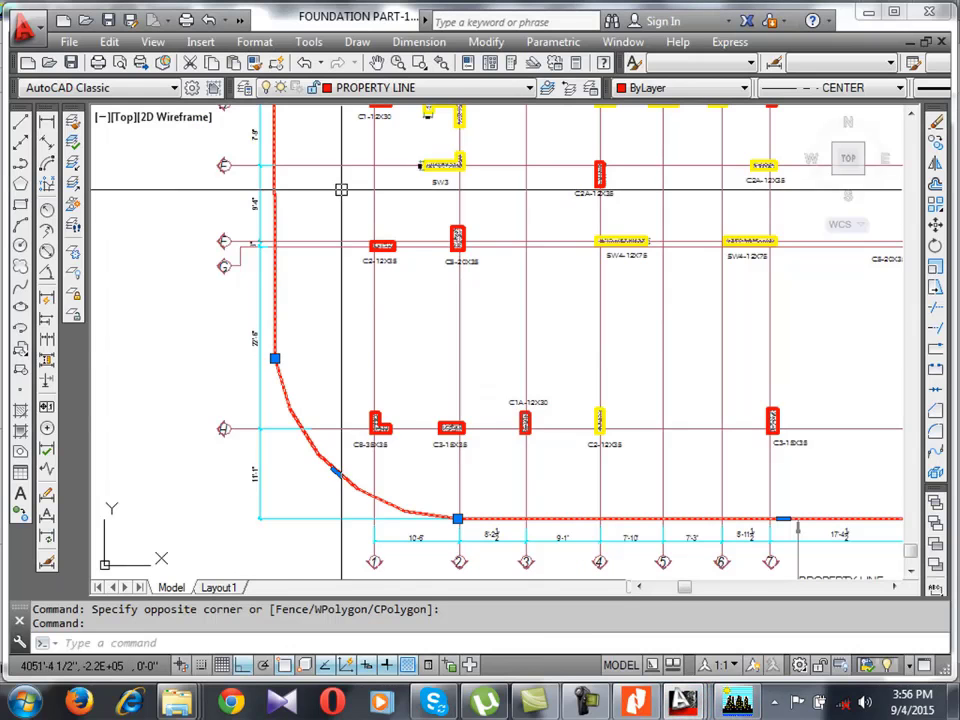
scroll(341, 189, "up", 3)
scroll(140, 430, "down", 1)
scroll(168, 385, "up", 2)
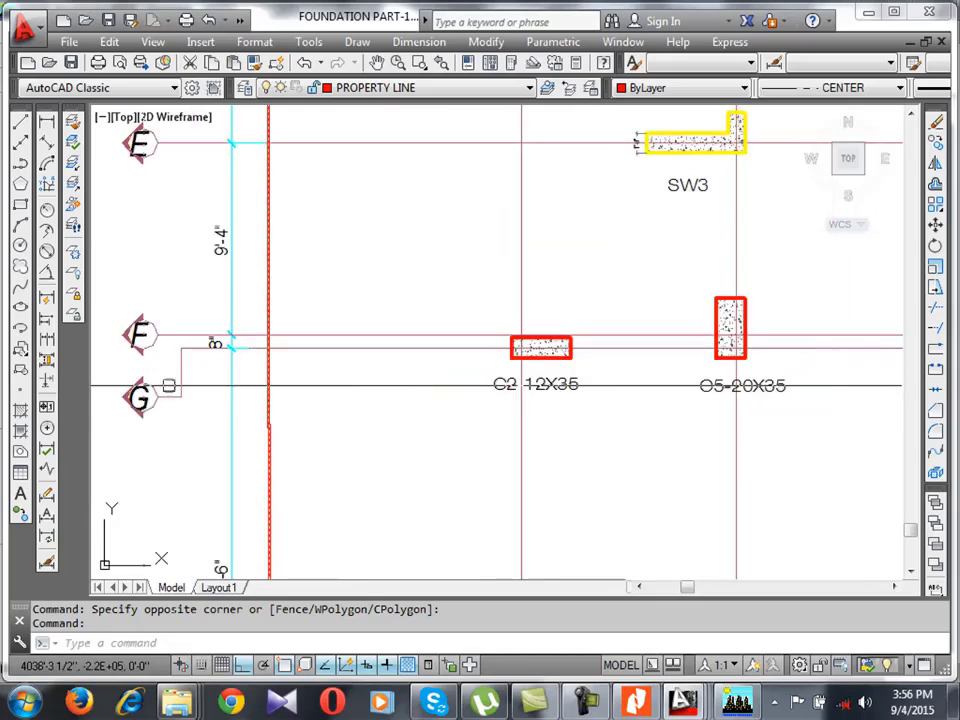
scroll(229, 345, "up", 3)
scroll(276, 312, "down", 2)
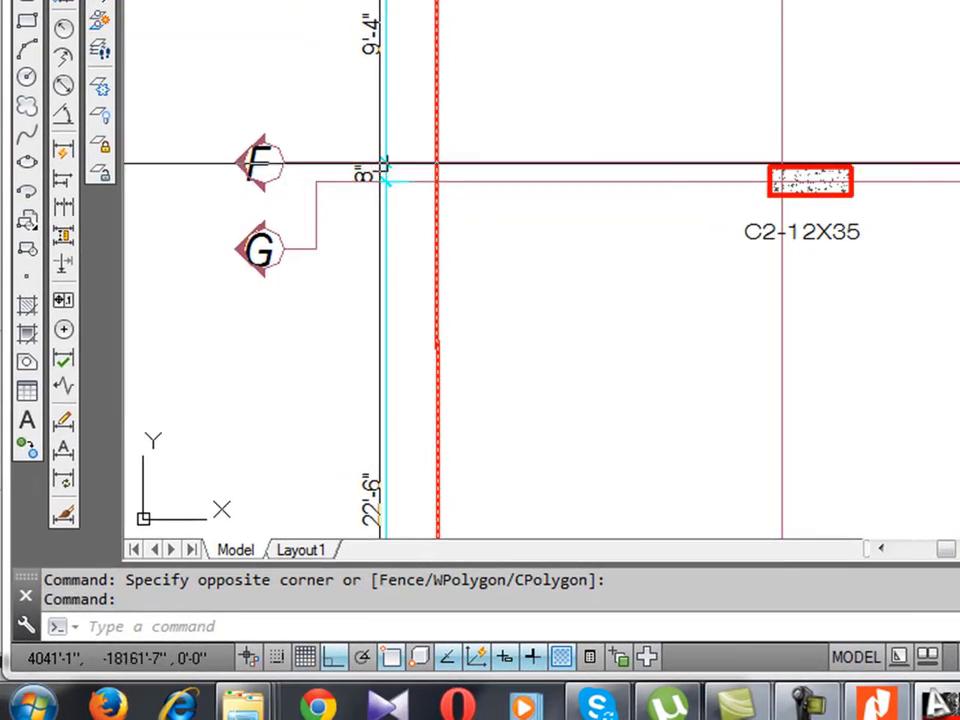
scroll(385, 178, "down", 3)
scroll(400, 200, "up", 4)
scroll(410, 212, "down", 6)
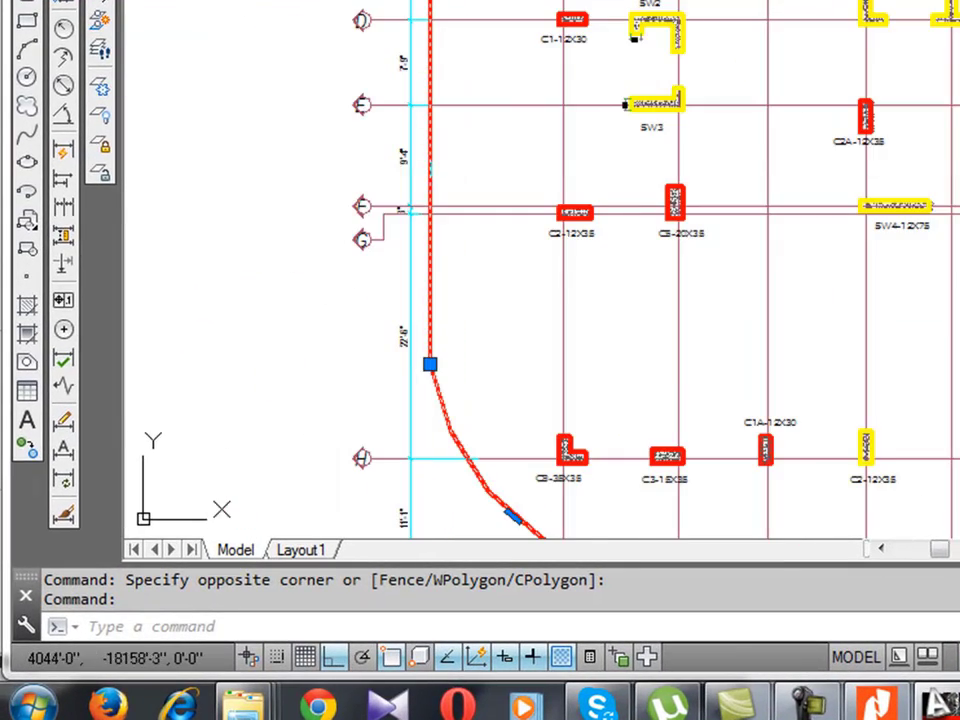
scroll(669, 236, "down", 2)
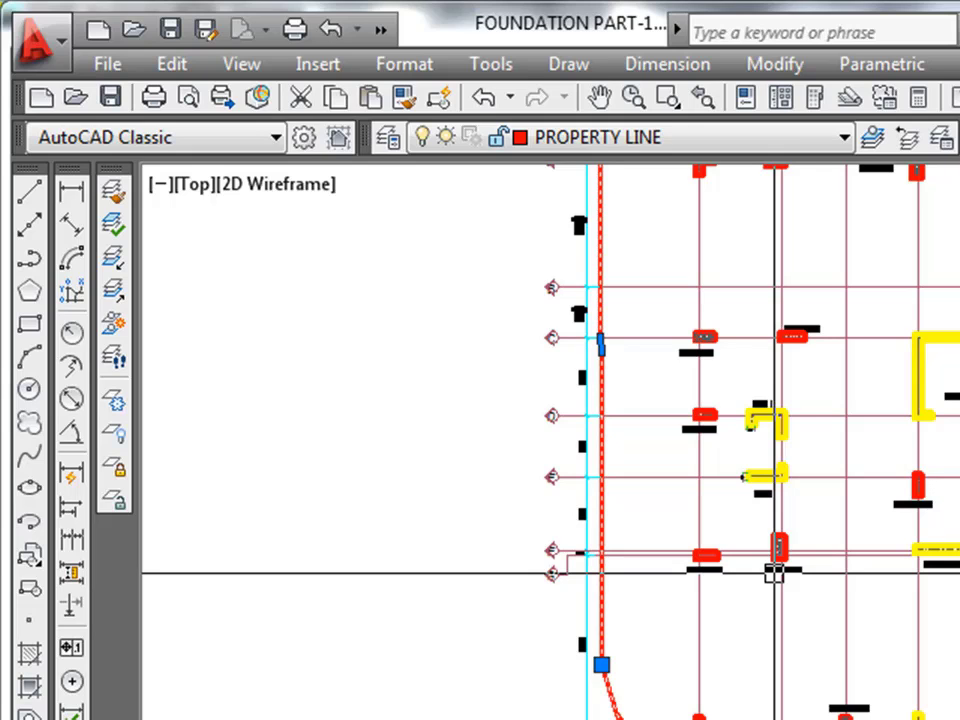
Check the combined distance from grid G to grid E in the foundation drawing and set Y grid 2's spacing to 10 ft.
scroll(675, 518, "up", 5)
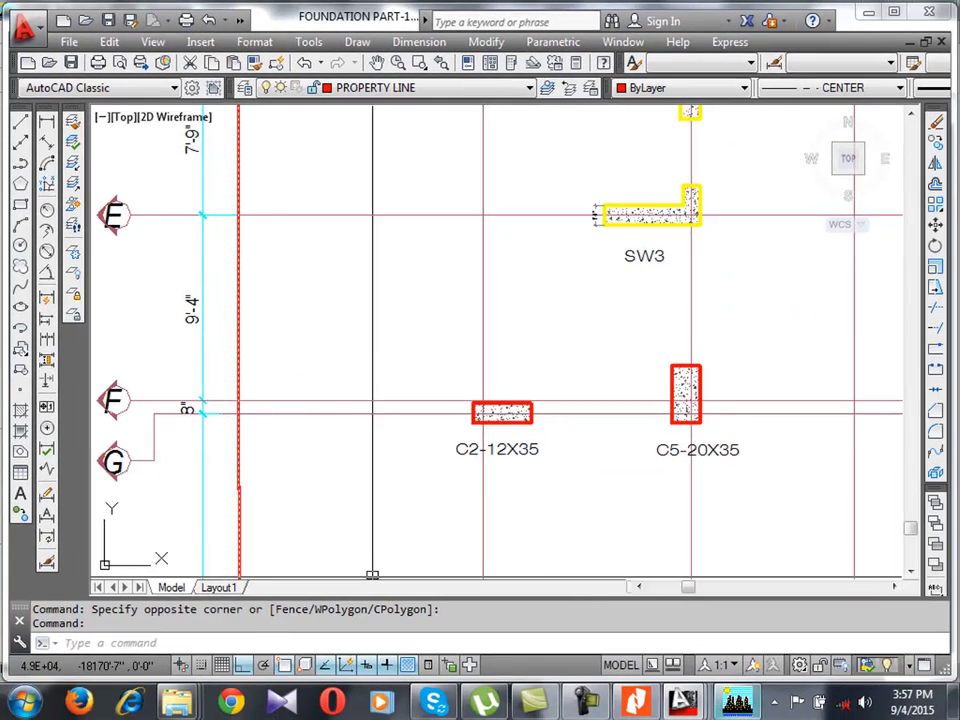
left_click(737, 702)
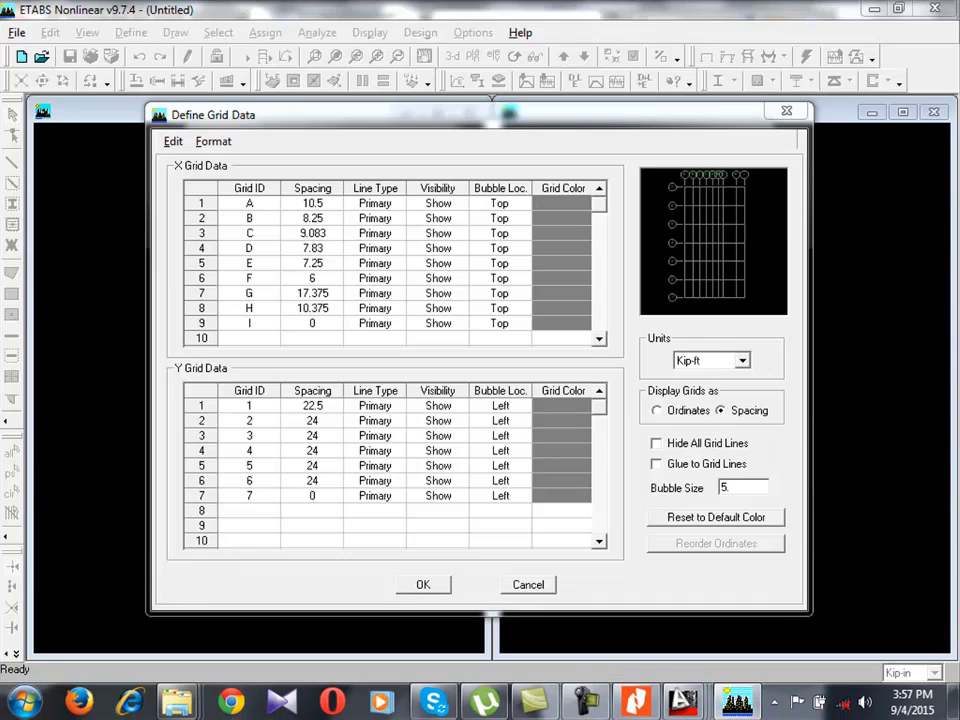
left_click(312, 420)
type("10")
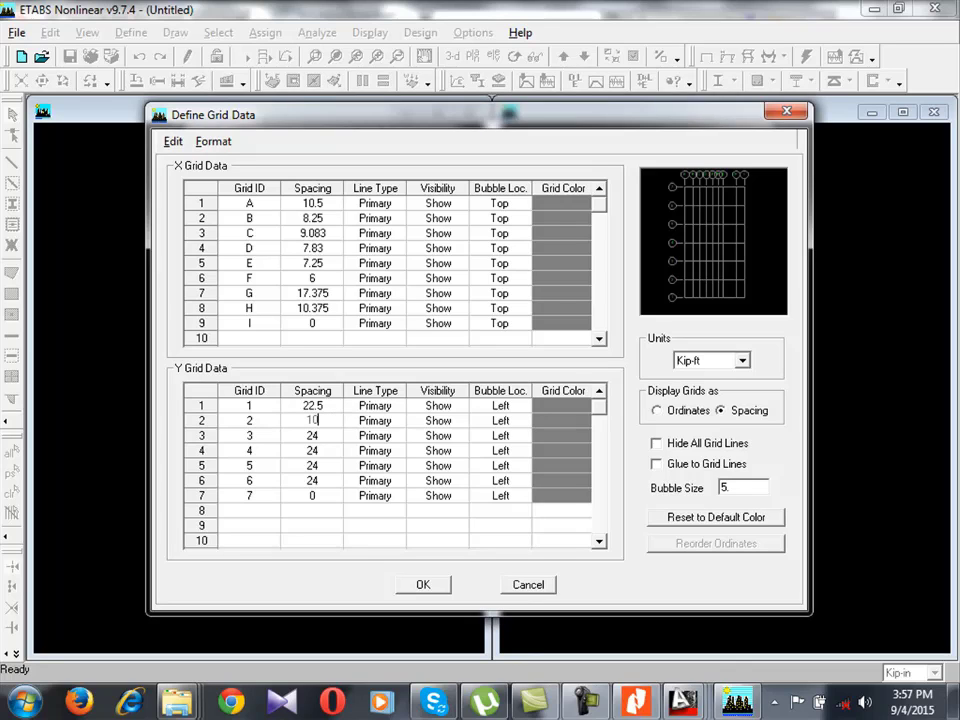
key("Return")
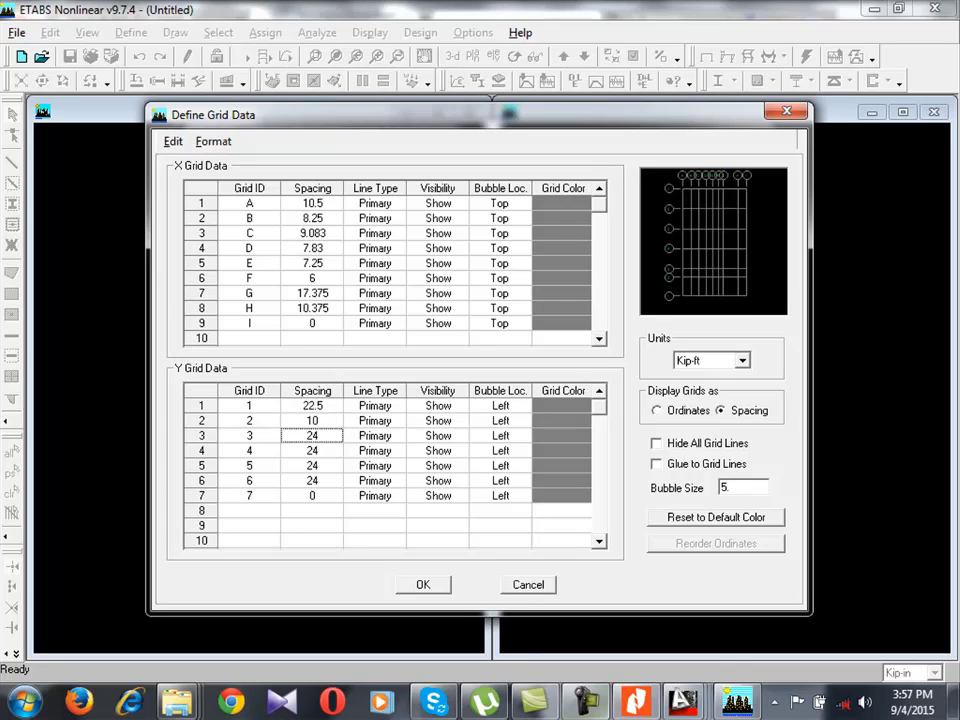
Check the distance between grids E and D in the foundation drawing and set Y grid 3's spacing to 7.75 ft.
mouse_move(683, 702)
left_click(628, 580)
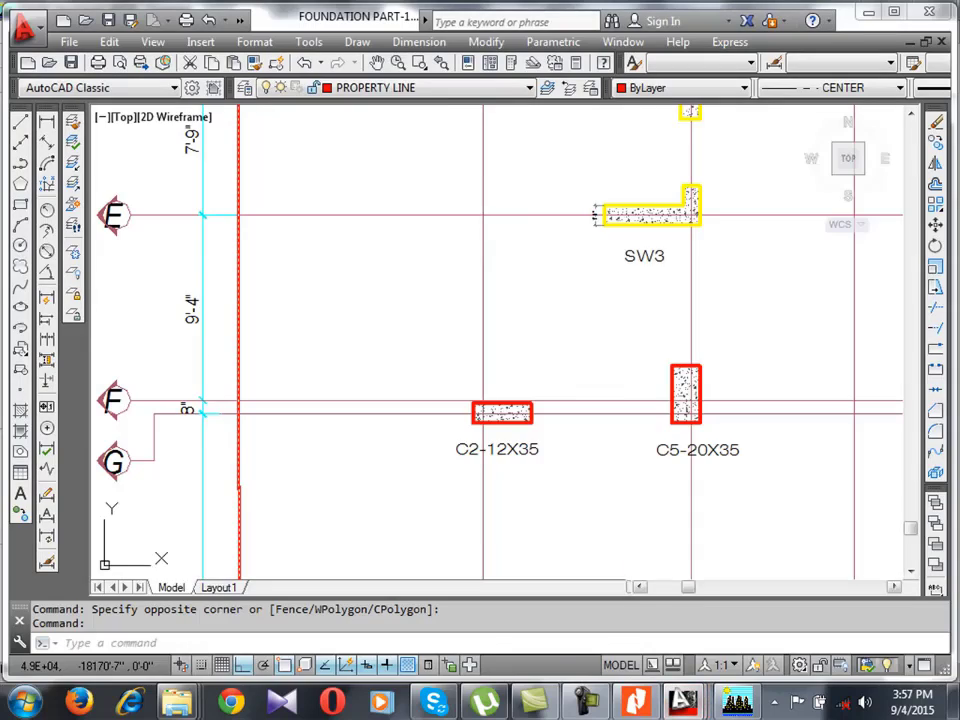
scroll(370, 425, "down", 2)
scroll(237, 284, "up", 2)
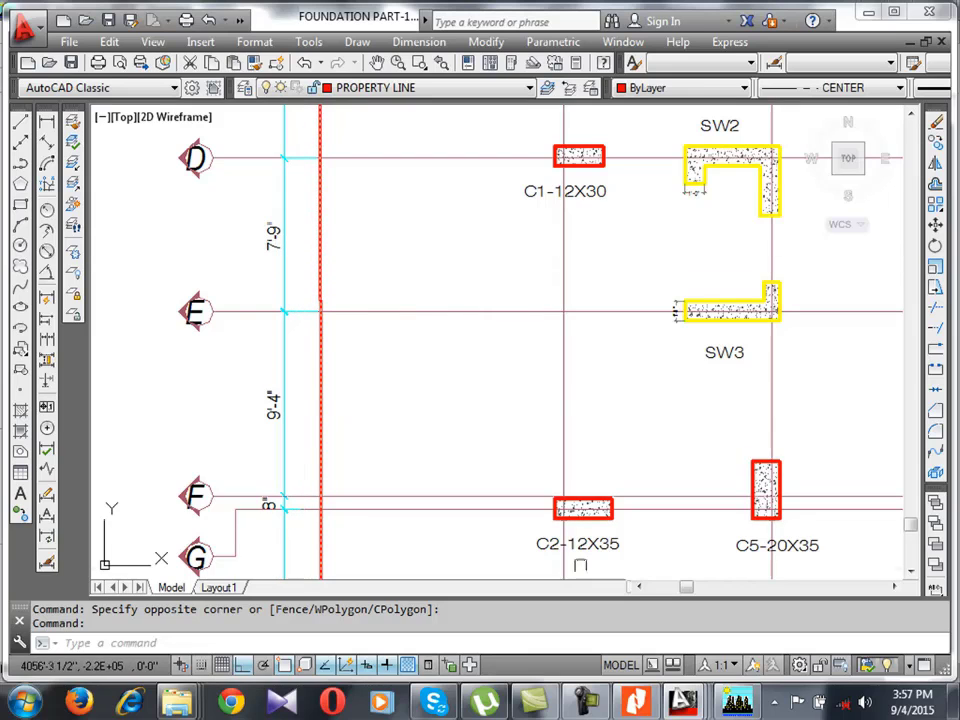
left_click(737, 703)
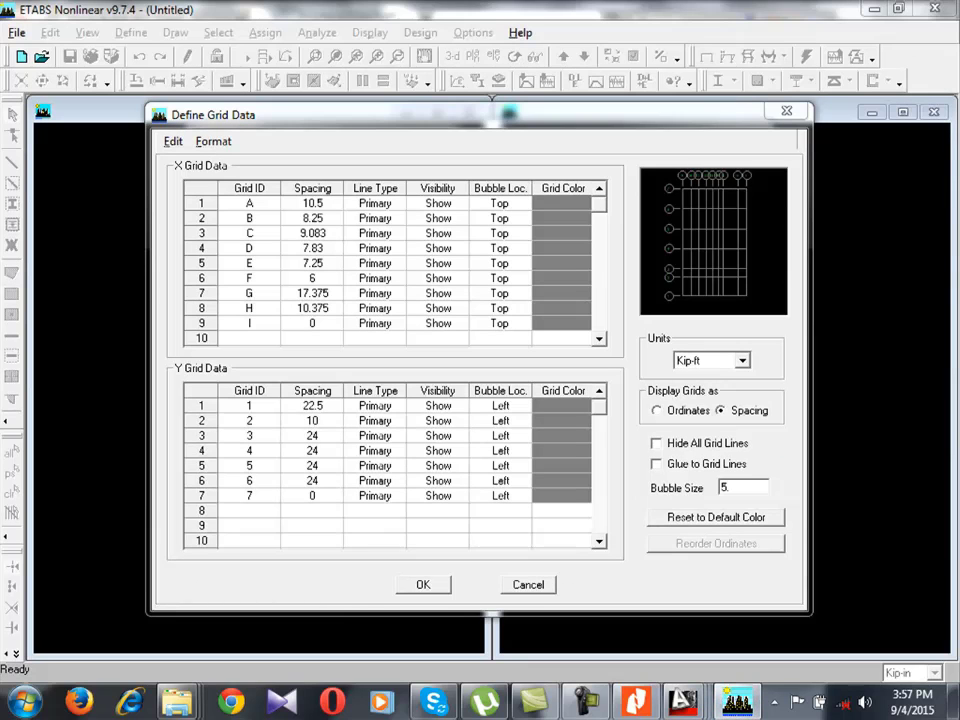
left_click(312, 435)
type("7.7")
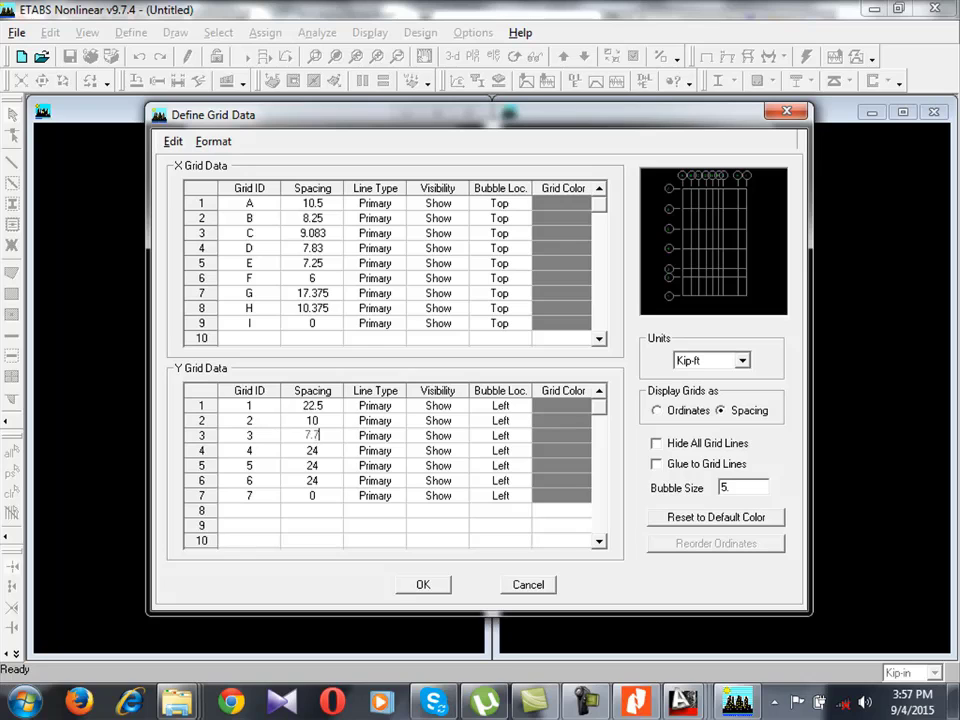
type("5")
key("Return")
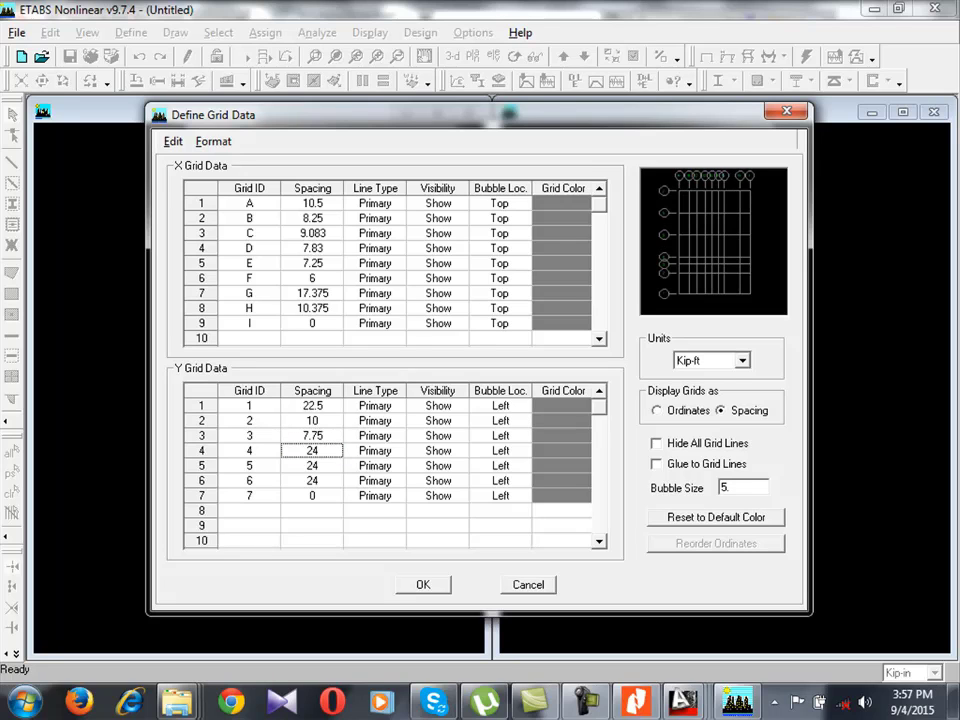
Check the distance between grids D and C in the foundation drawing and set Y grid 4's spacing to 9.917 ft.
mouse_move(683, 703)
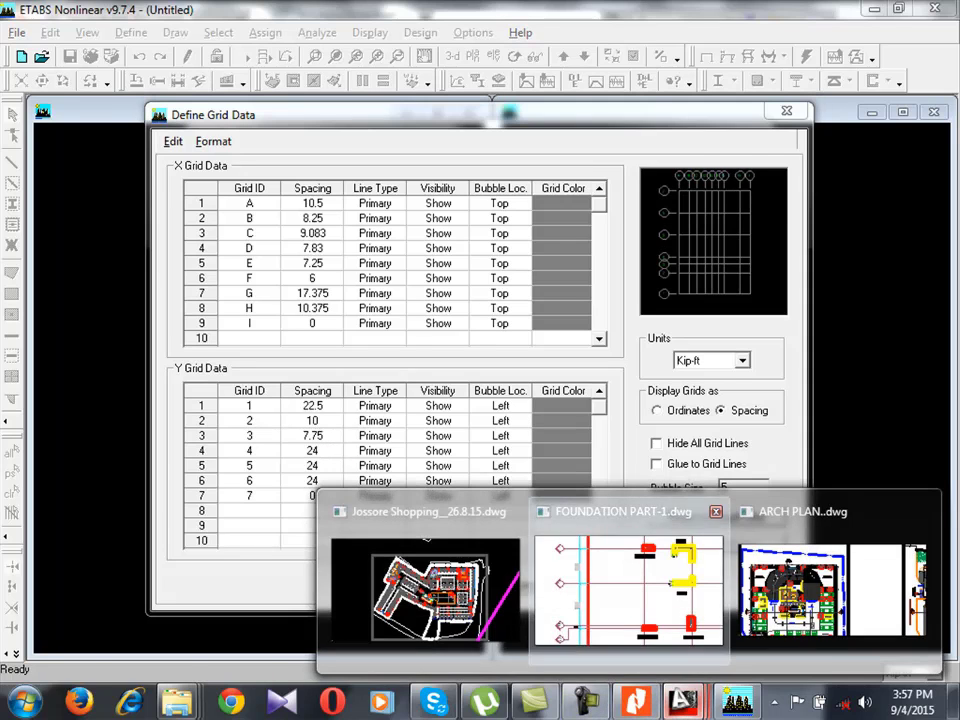
left_click(628, 580)
scroll(323, 393, "down", 3)
scroll(343, 284, "up", 4)
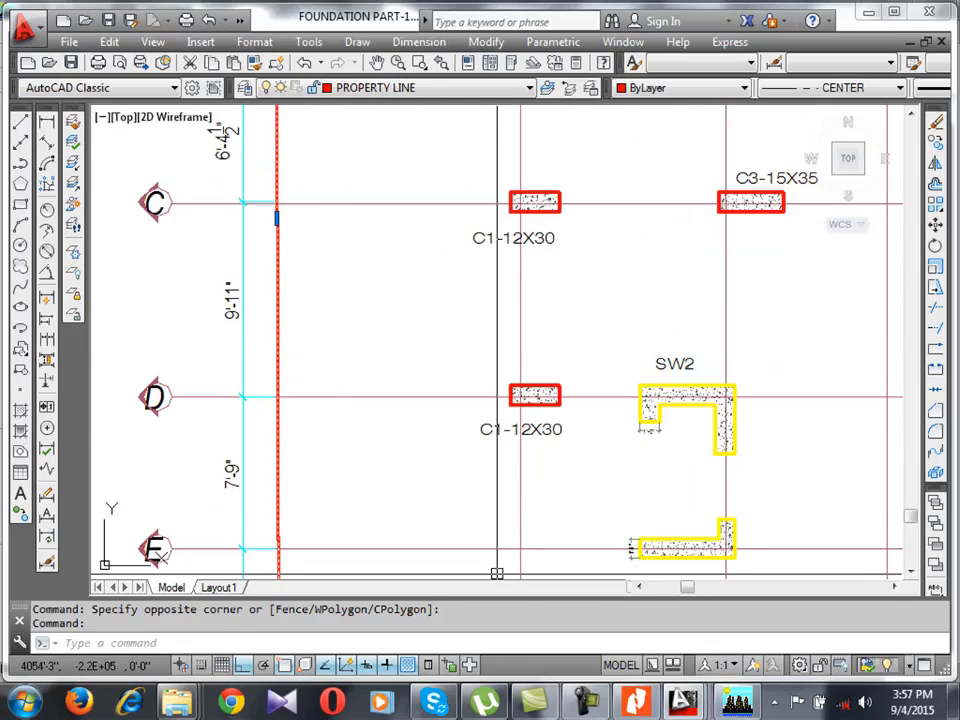
left_click(737, 700)
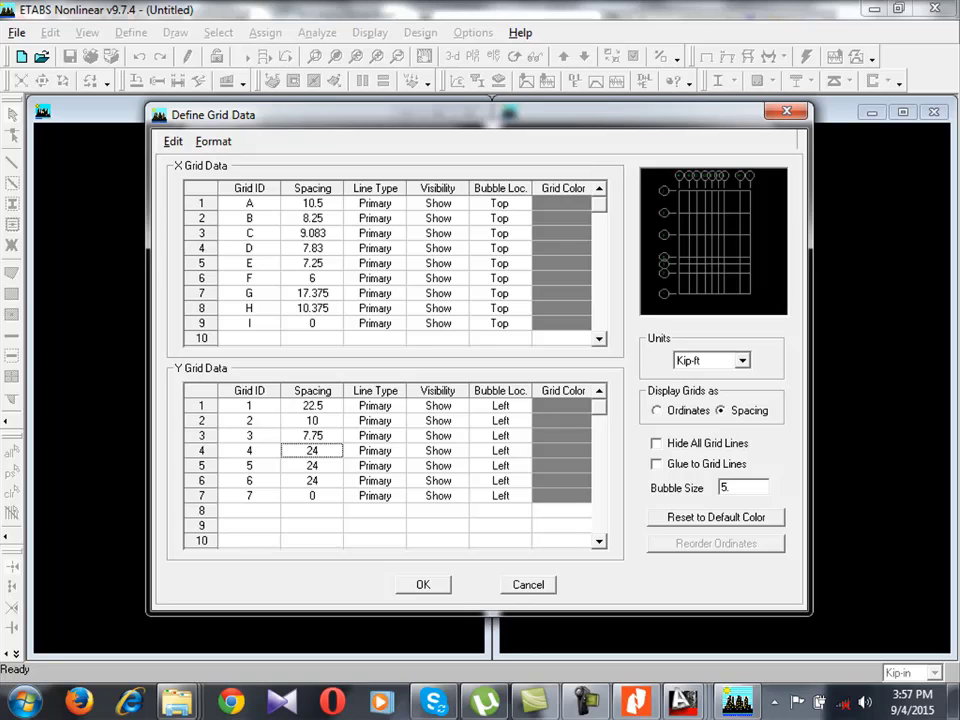
type("9.917")
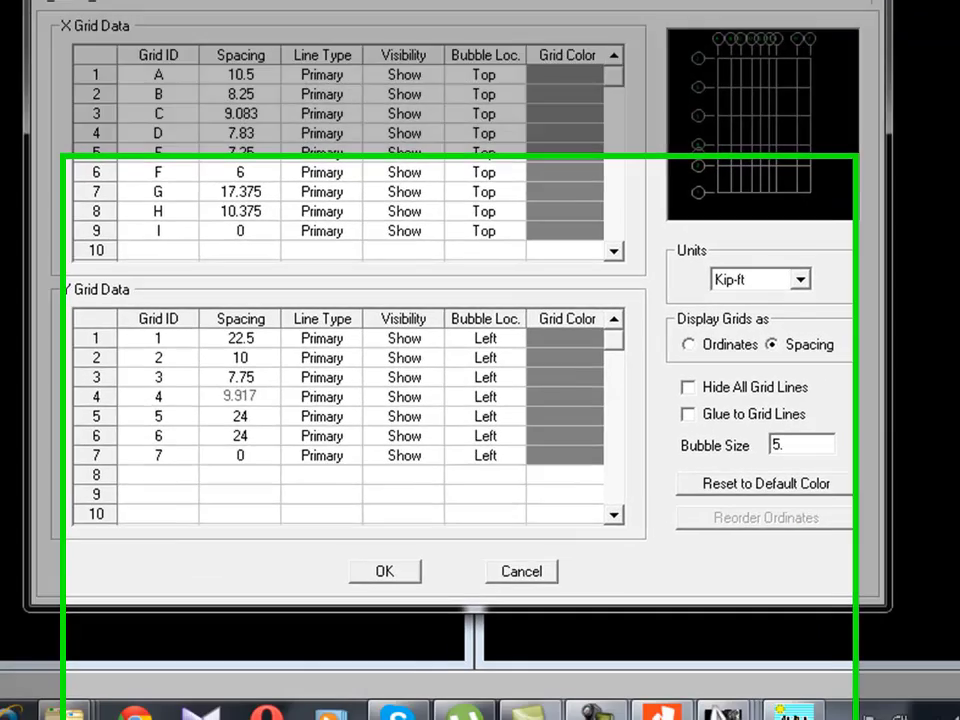
key("Return")
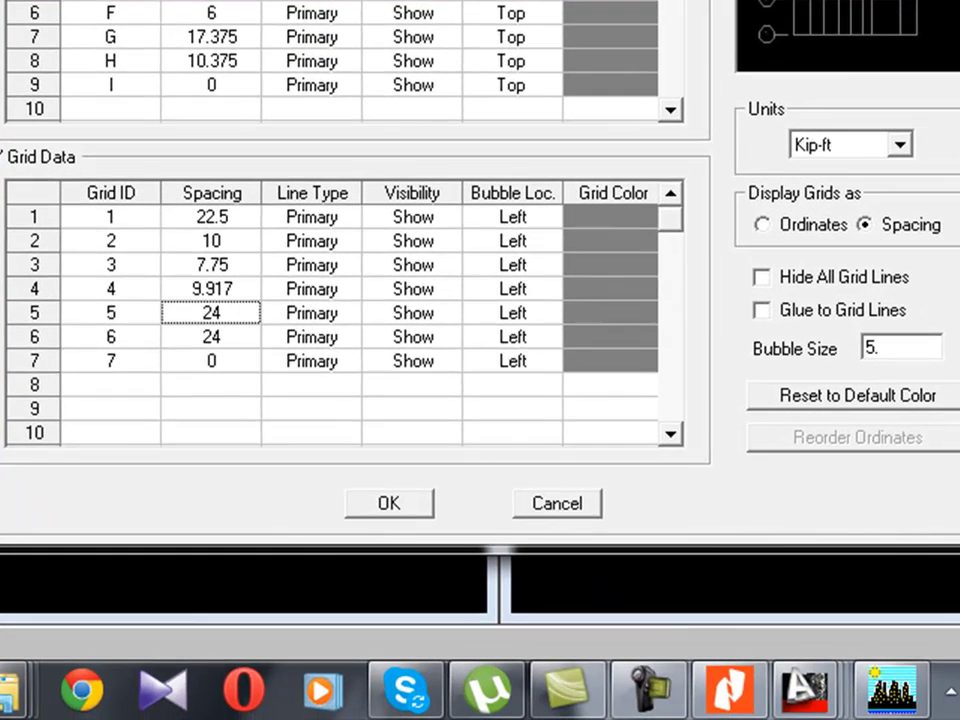
Check the distance between grids C and B in the foundation drawing and set Y grid 5's spacing to 6.375 ft.
mouse_move(800, 688)
left_click(718, 505)
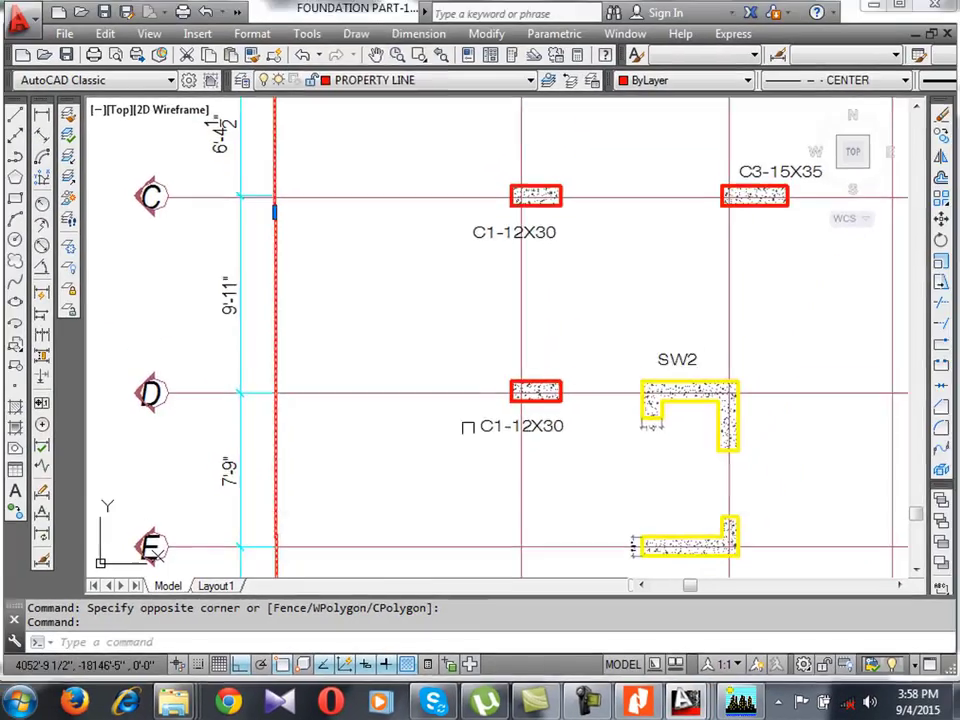
scroll(467, 427, "down", 2)
scroll(320, 226, "up", 4)
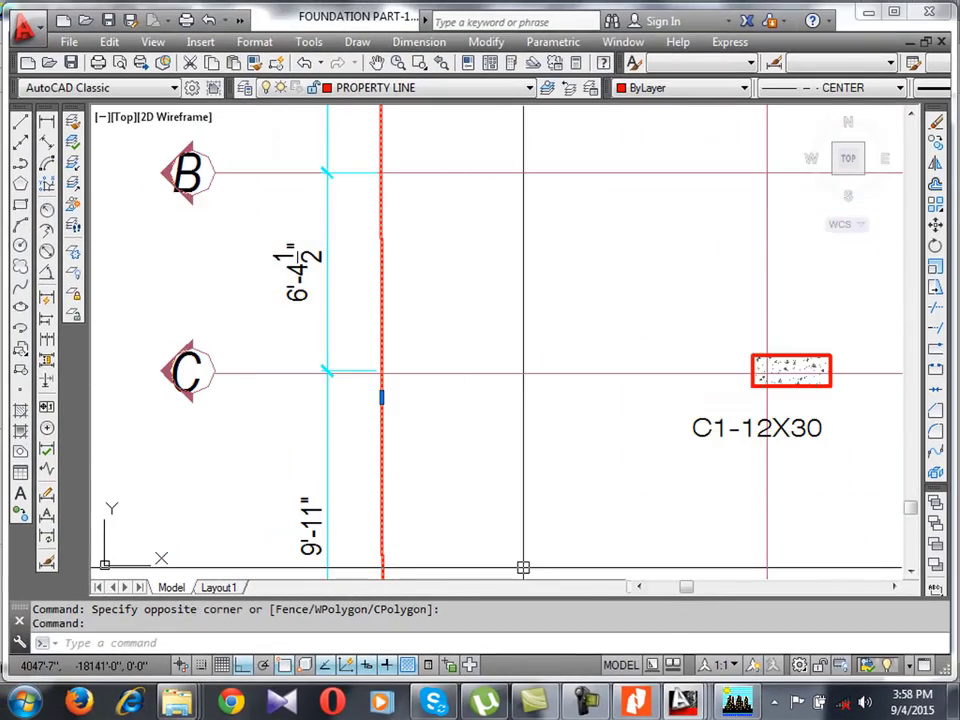
left_click(737, 700)
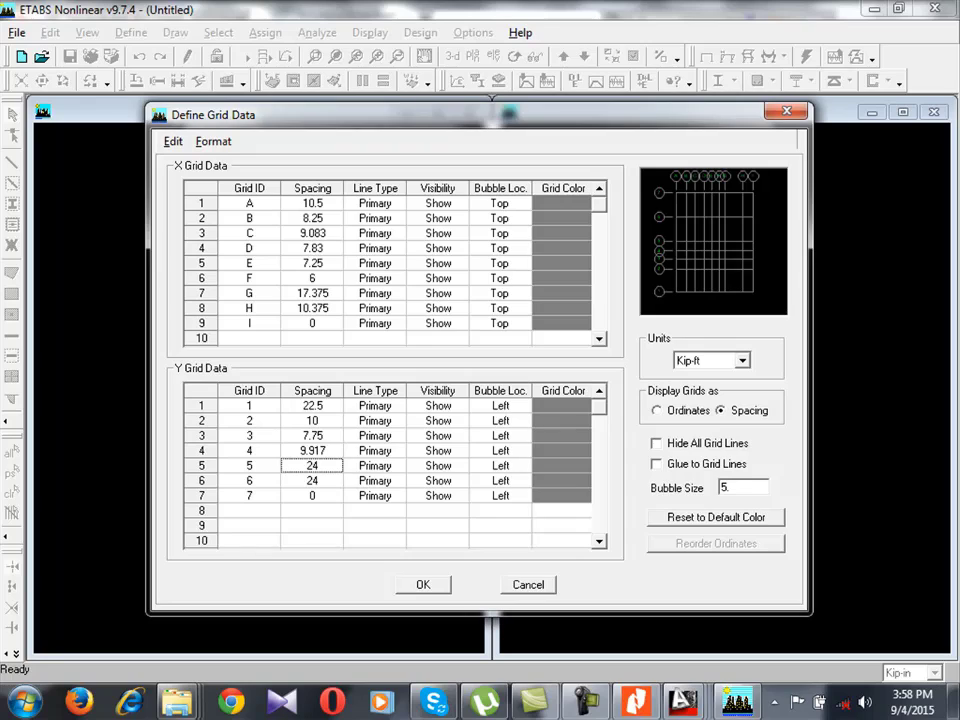
type("6.375")
key("Return")
Check the distance between grids B and A in the foundation drawing and set Y grid 6's spacing to 16.17 ft.
mouse_move(683, 702)
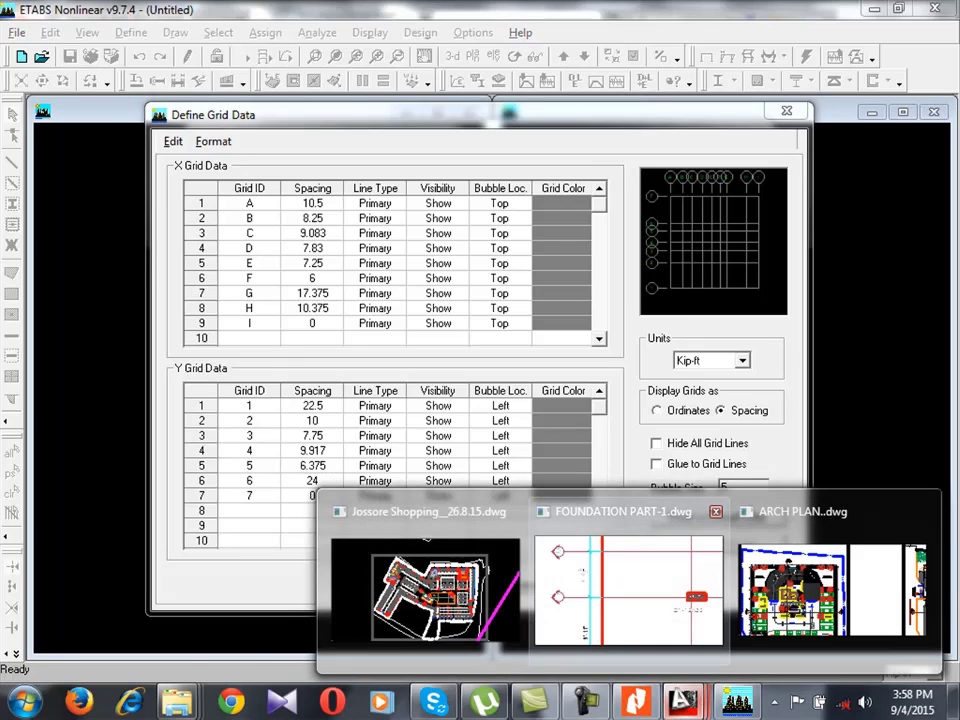
left_click(628, 588)
scroll(332, 461, "down", 3)
scroll(323, 385, "down", 2)
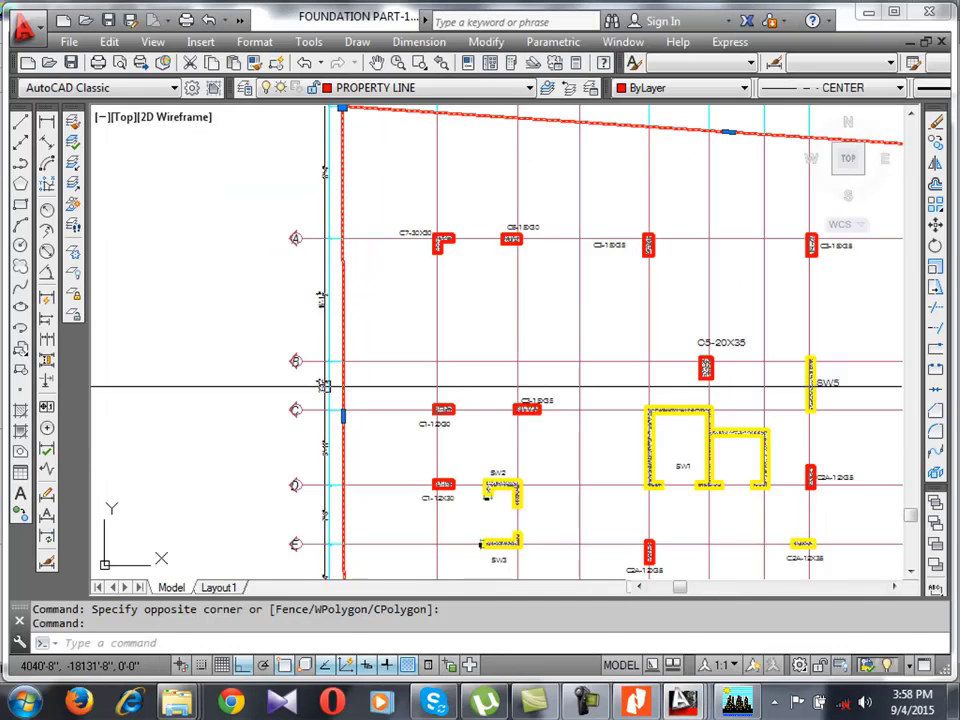
scroll(330, 307, "up", 3)
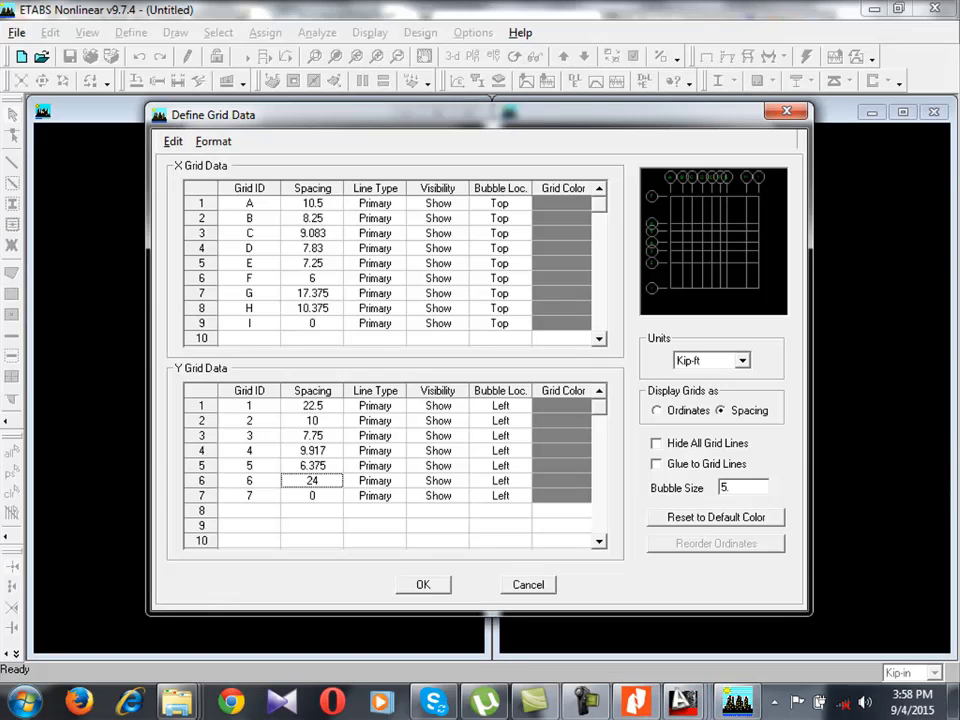
type("16.17")
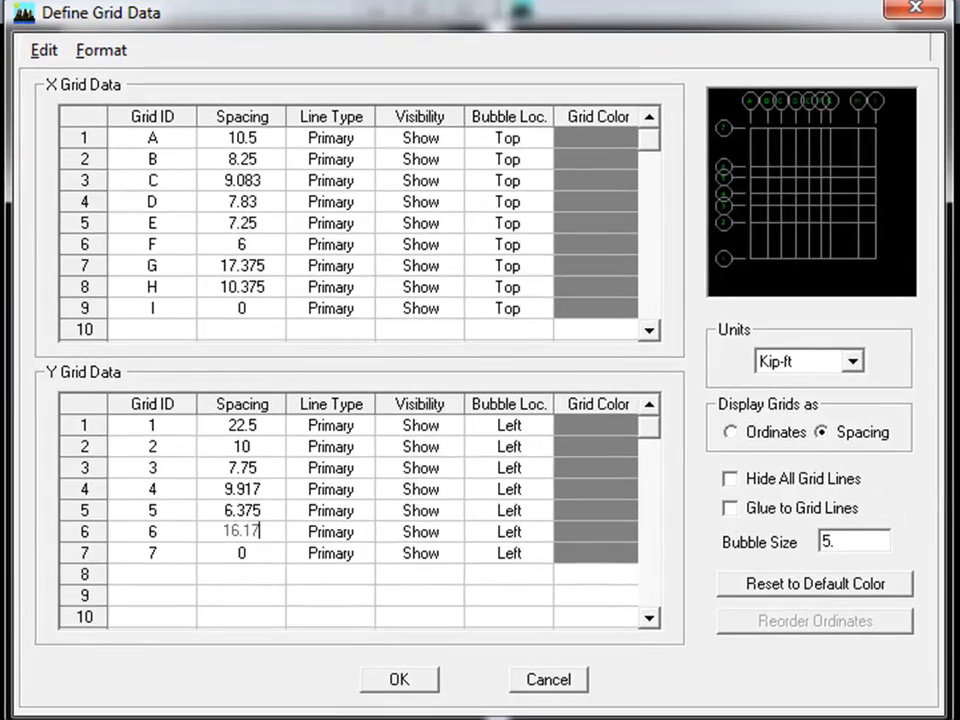
key("Return")
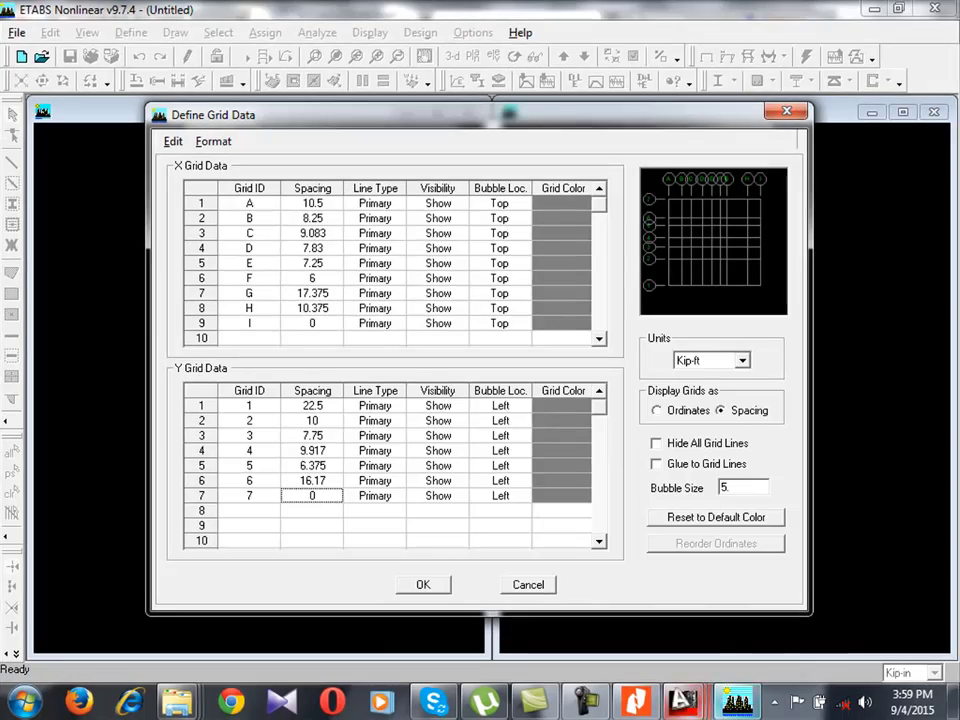
Examine grid A, its distance to the property line and the overall lettered grid layout in the foundation drawing.
mouse_move(684, 702)
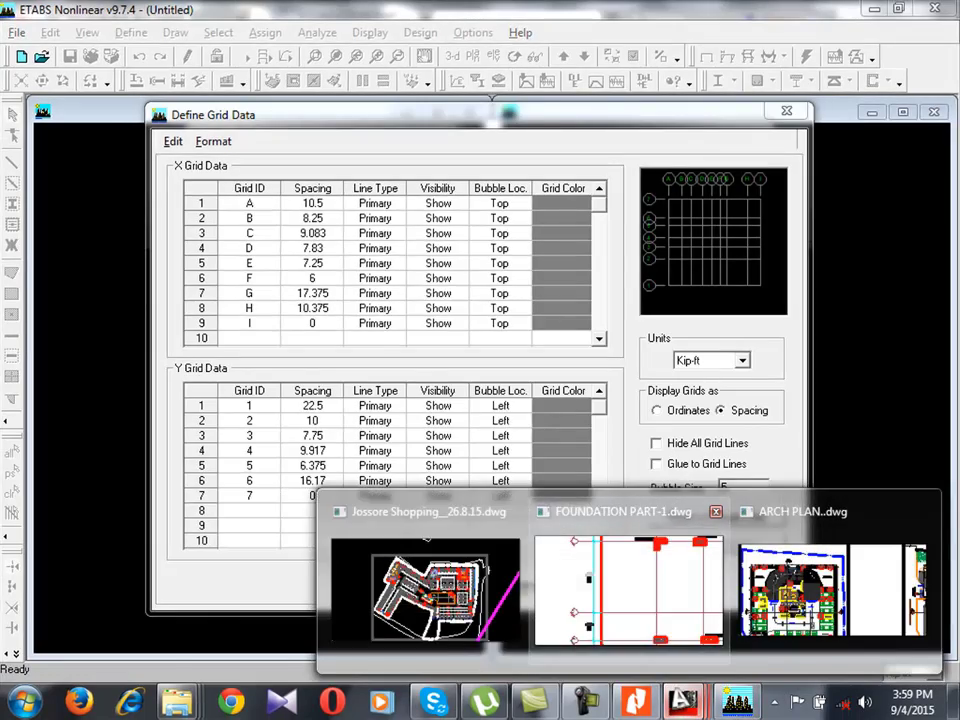
left_click(628, 590)
scroll(520, 396, "down", 6)
scroll(429, 382, "up", 8)
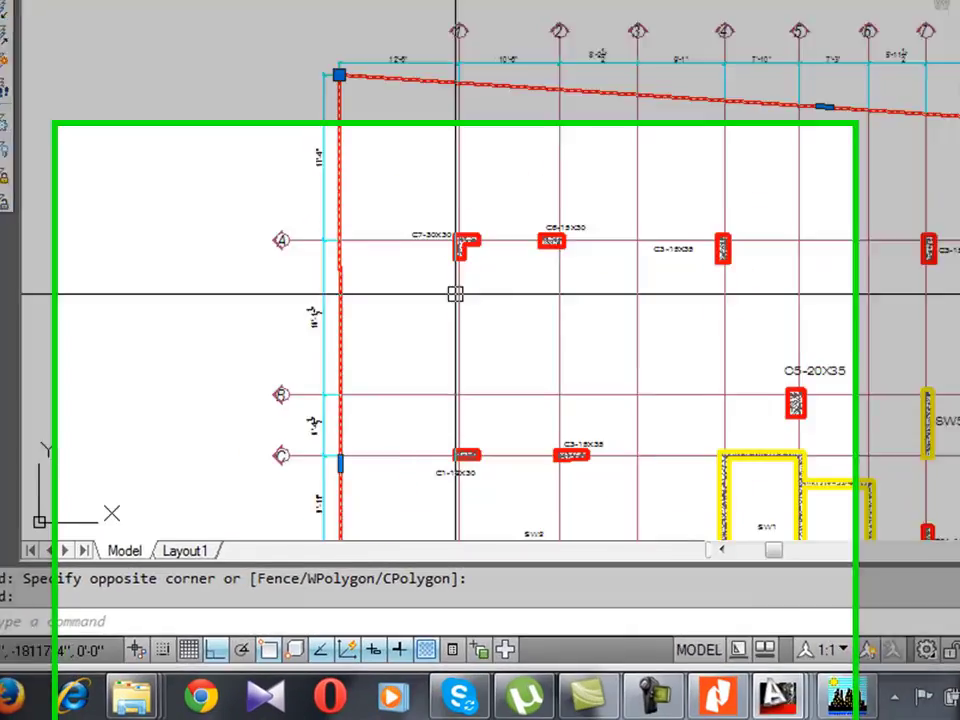
scroll(334, 348, "down", 2)
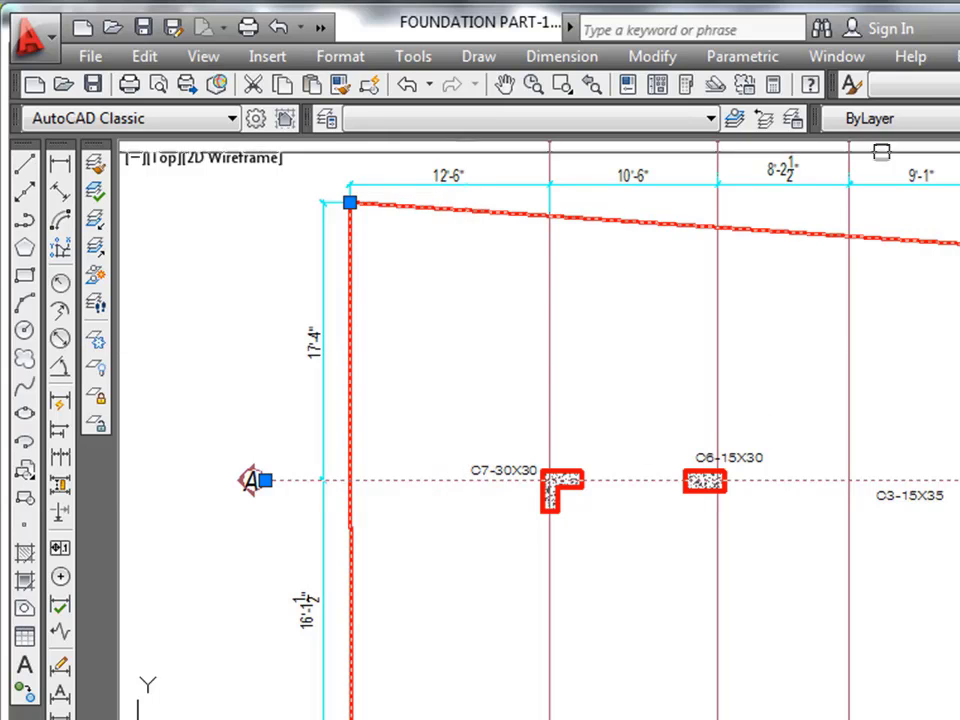
scroll(461, 445, "down", 2)
scroll(417, 486, "up", 4)
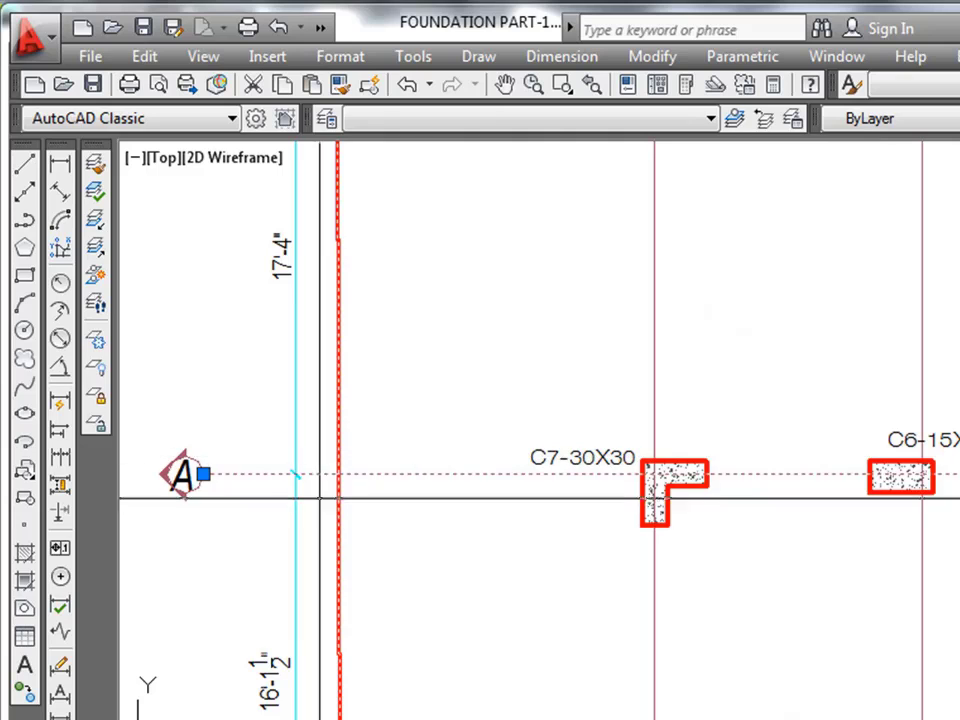
scroll(322, 469, "down", 2)
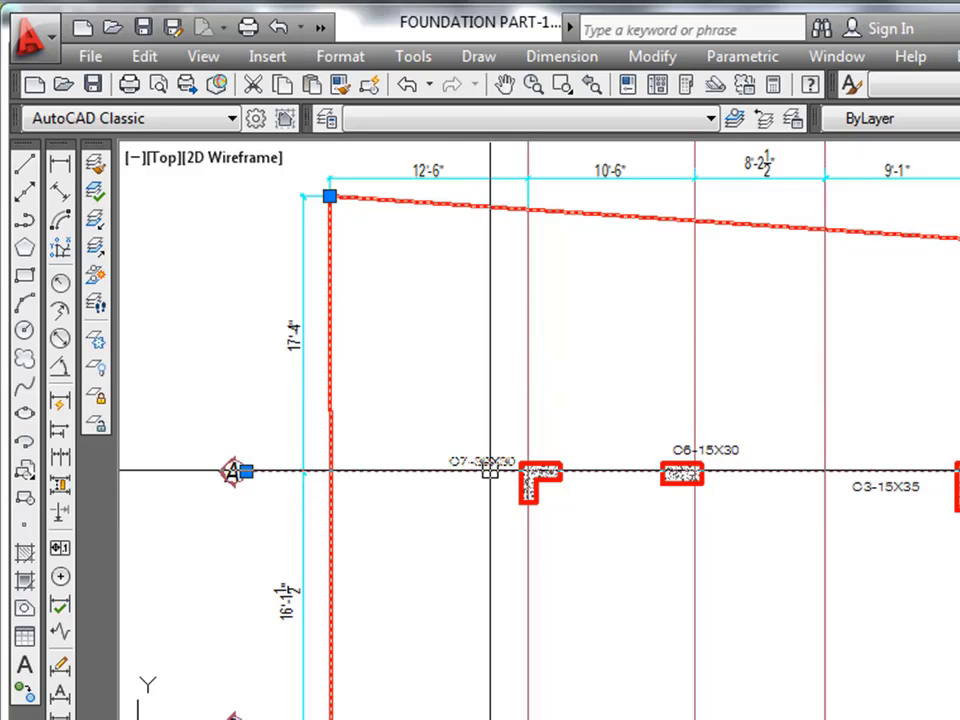
scroll(645, 318, "down", 3)
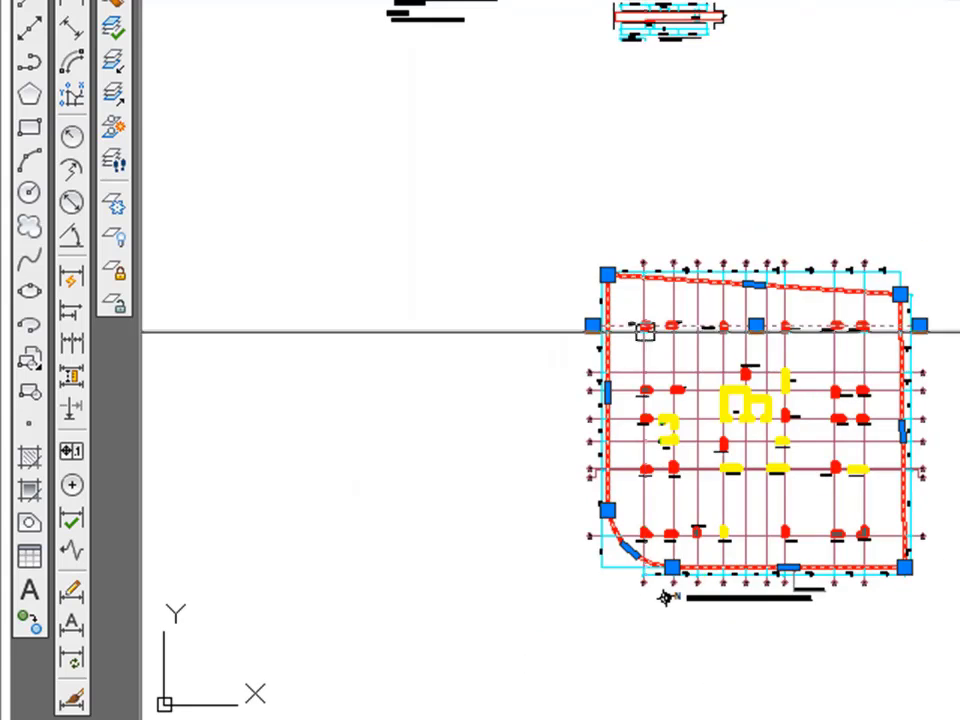
scroll(651, 508, "up", 6)
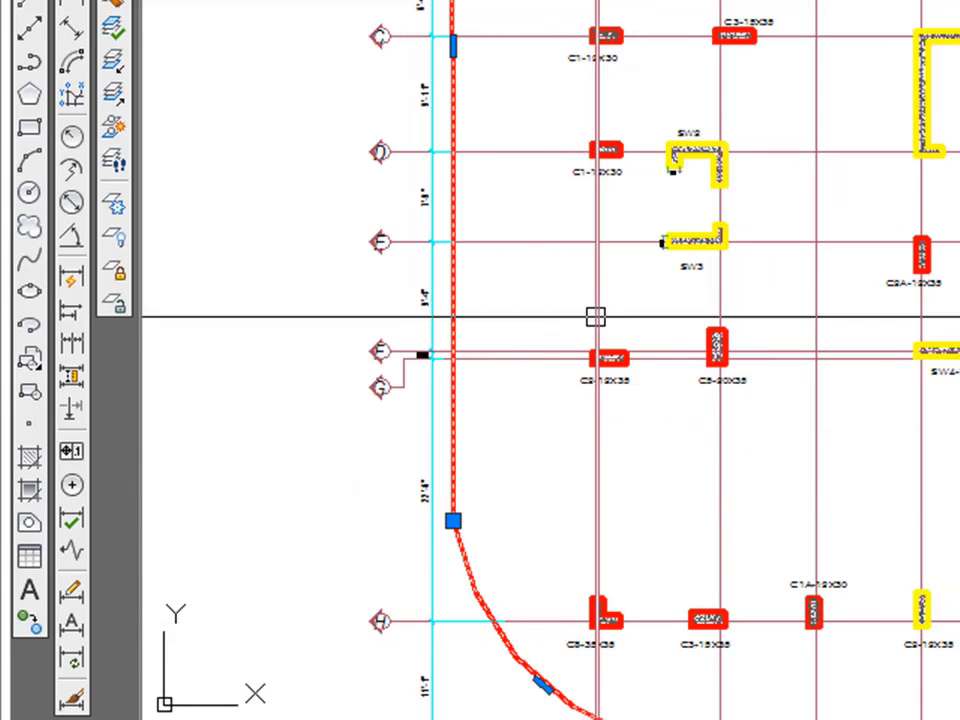
scroll(654, 499, "down", 5)
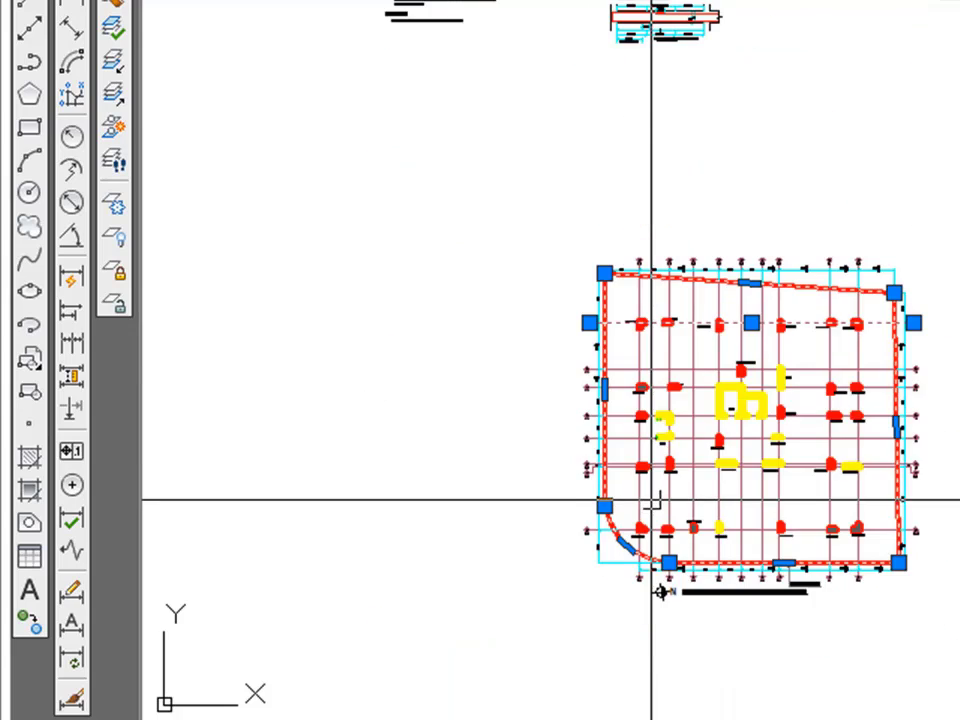
scroll(662, 471, "up", 5)
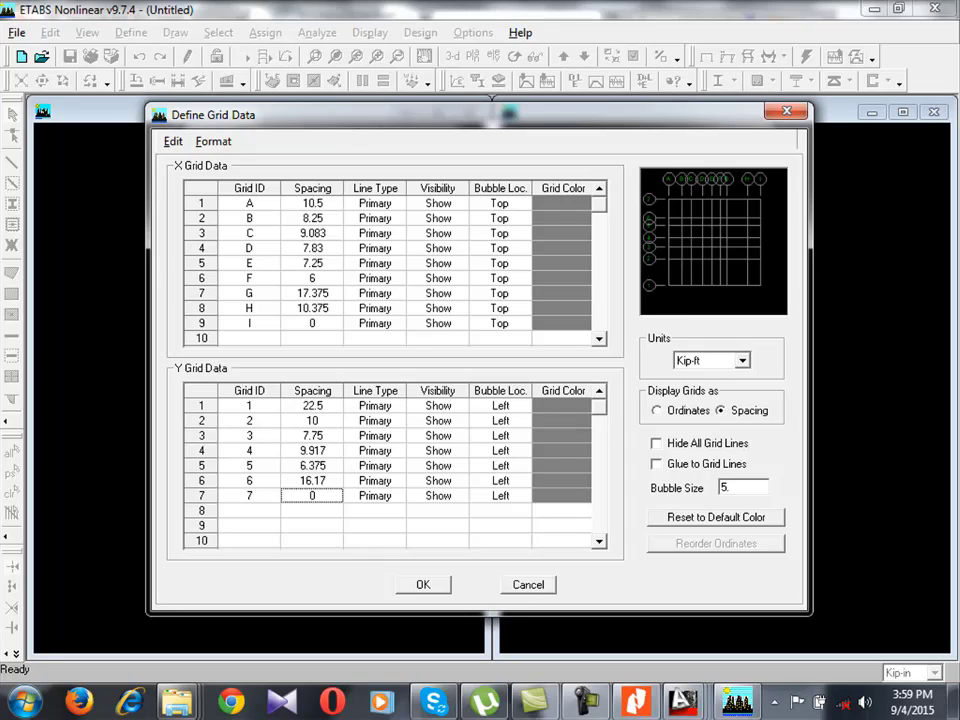
Set Y grid 7's spacing to 20 ft and add a Y grid with ID 8 and spacing 0.
type("20")
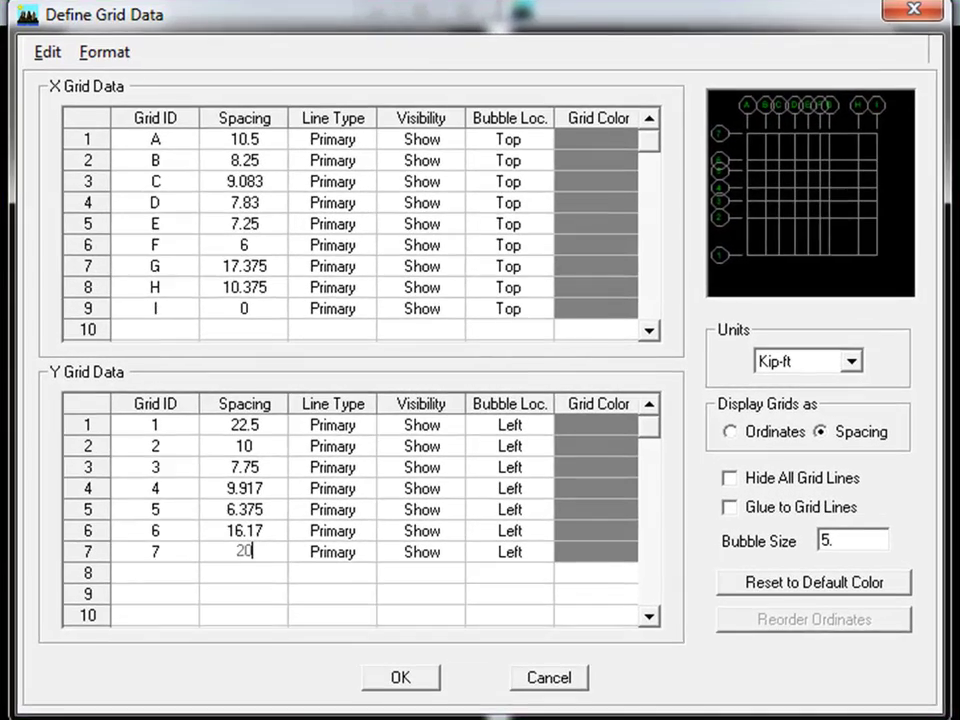
left_click(152, 573)
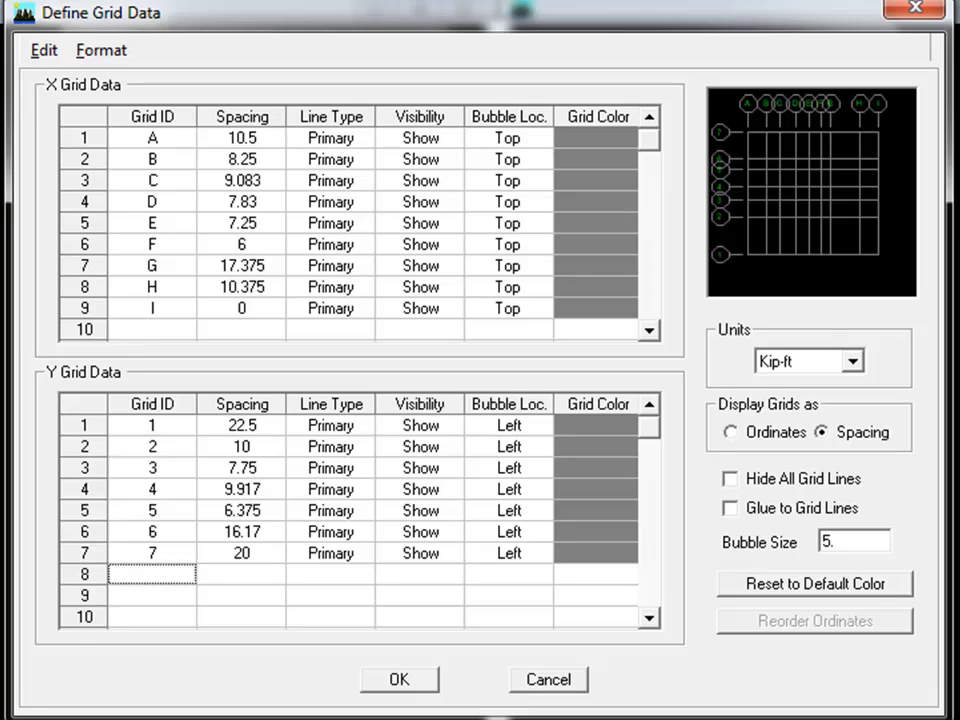
type("8")
left_click(240, 573)
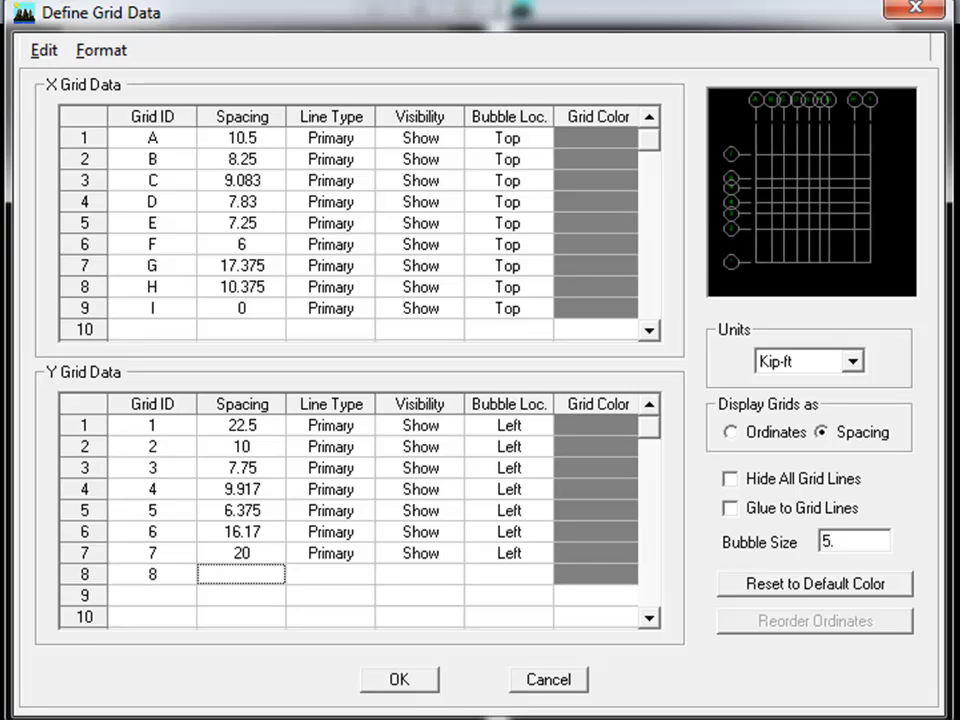
type("0")
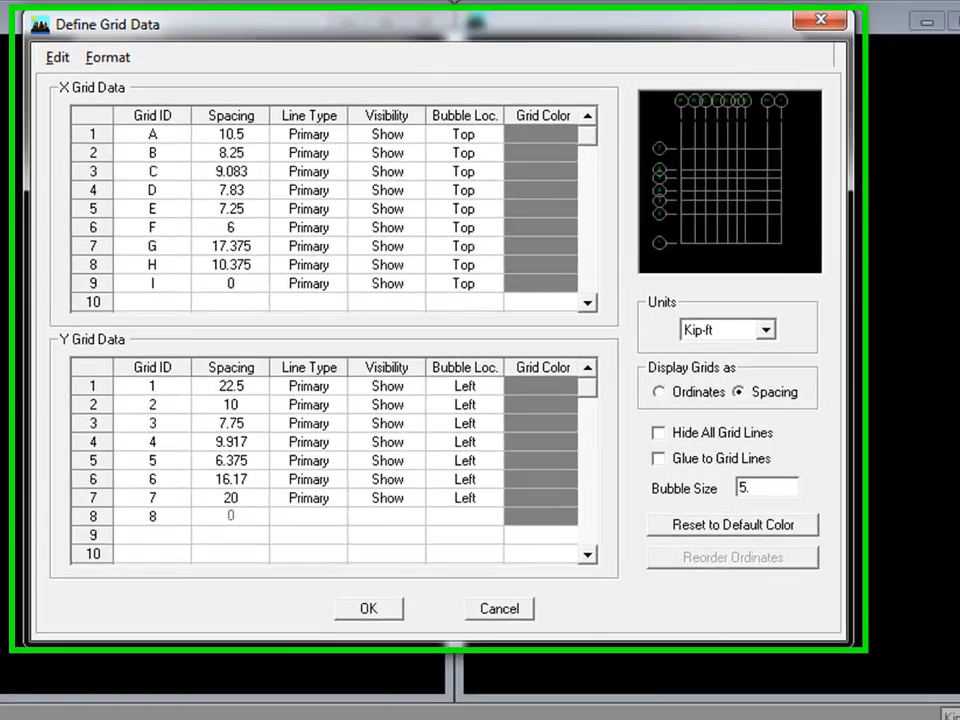
key("Return")
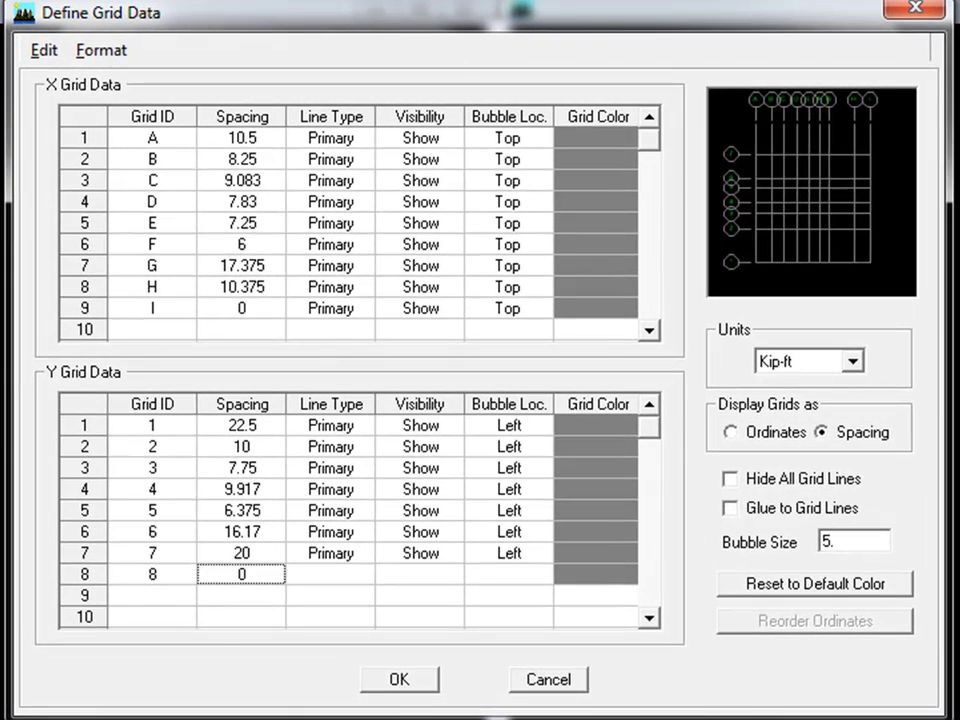
Enable Glue to Grid Lines and set Y grid 7's spacing to 0.
left_click(731, 508)
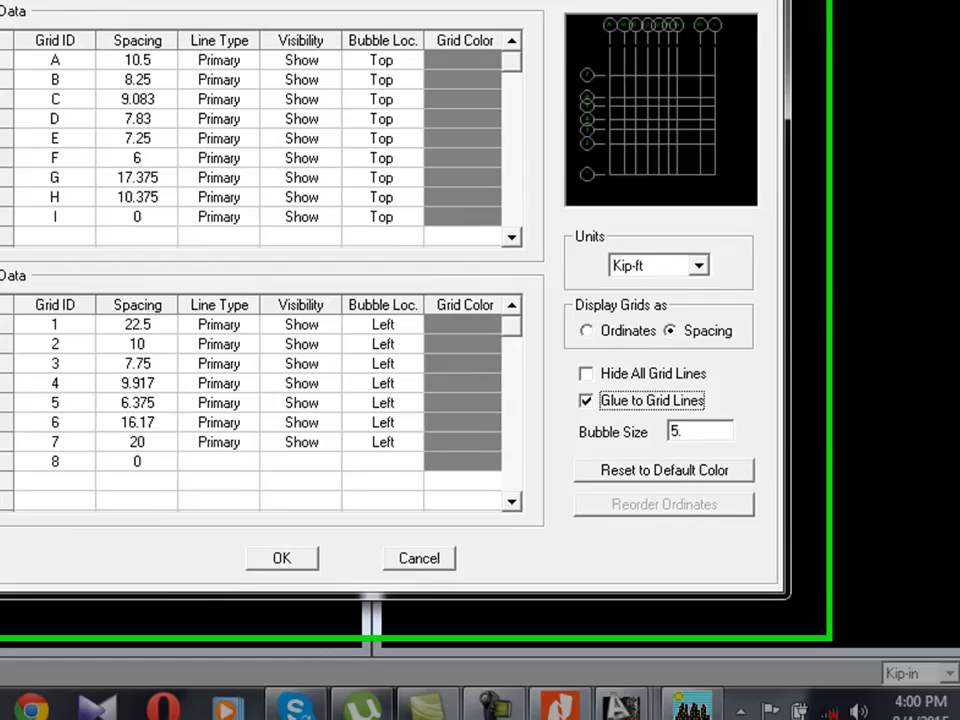
left_click(118, 428)
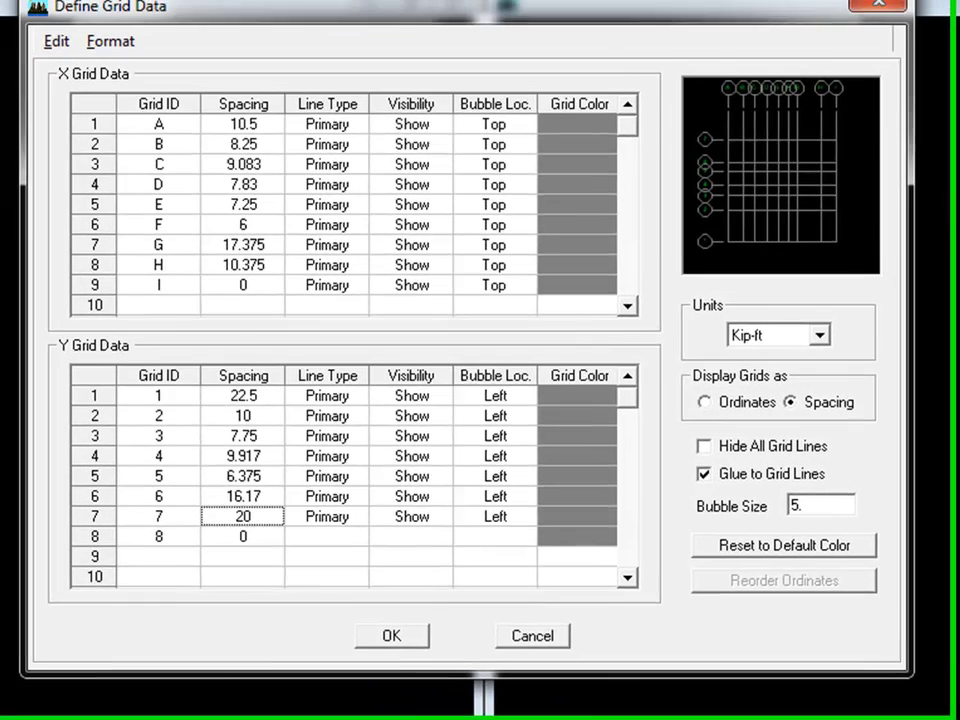
type("0")
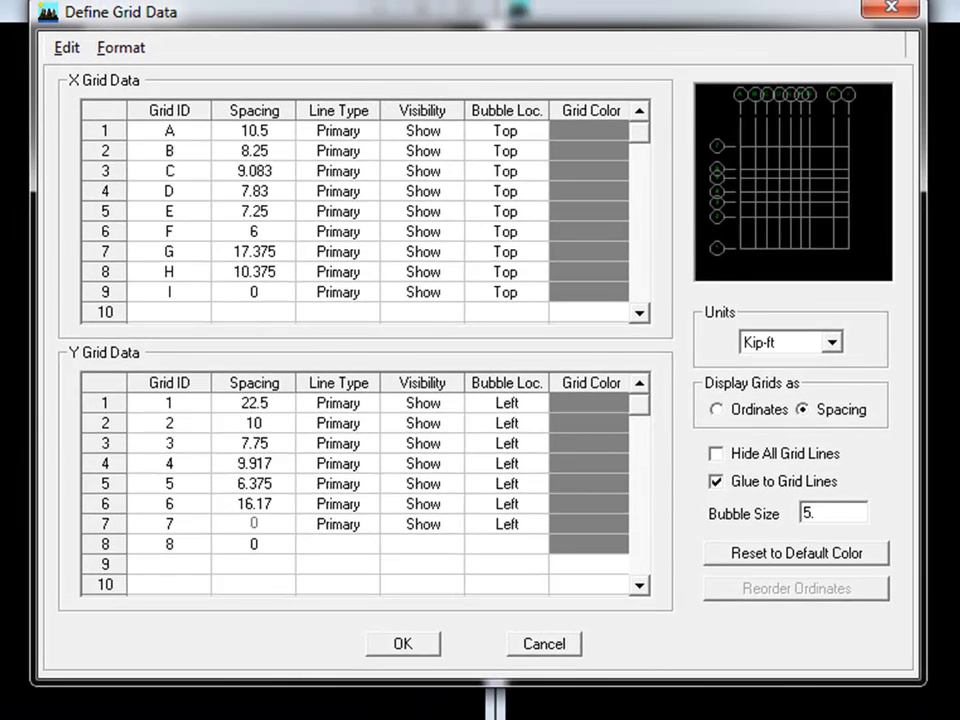
Delete the ID and spacing of Y grid 8, accept the grid data and create the model with Grid Only.
left_click(254, 544)
left_click(169, 544)
right_click(132, 546)
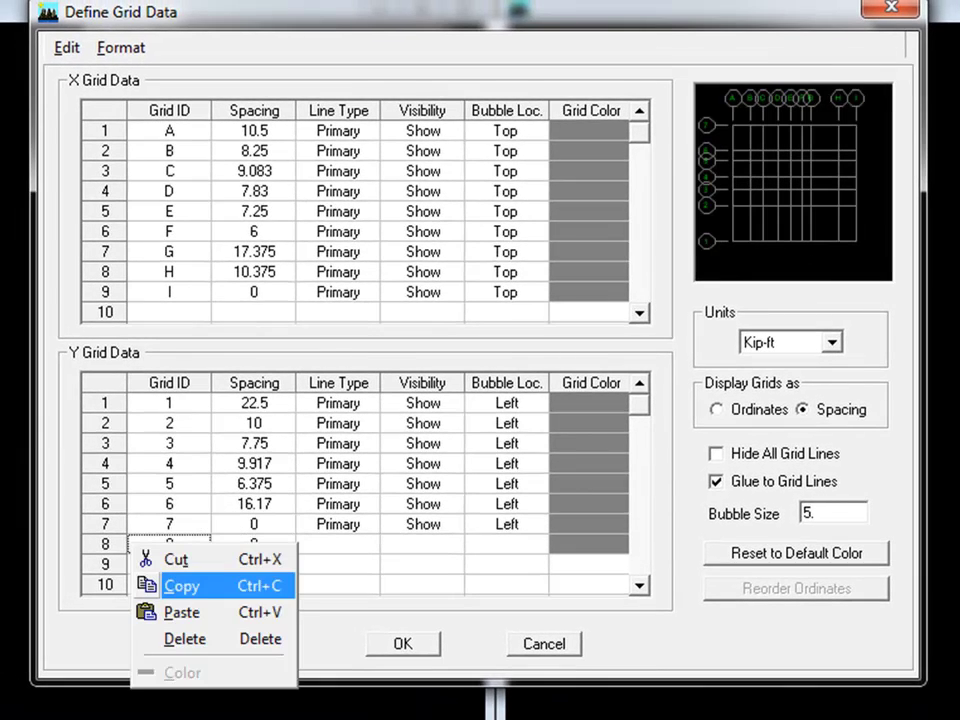
left_click(182, 638)
left_click(254, 544)
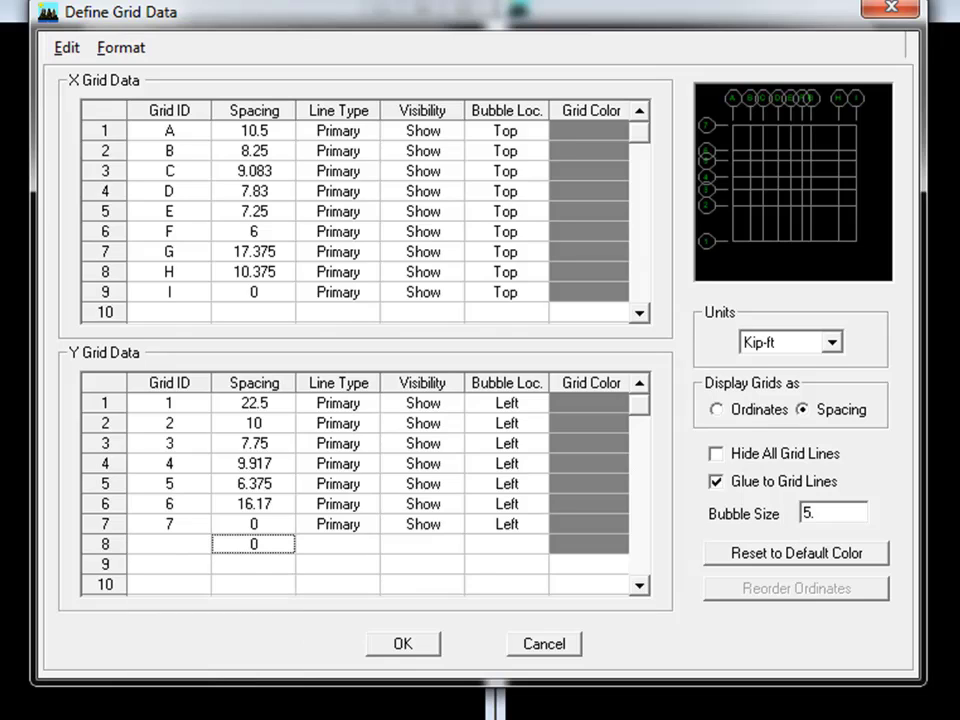
right_click(254, 544)
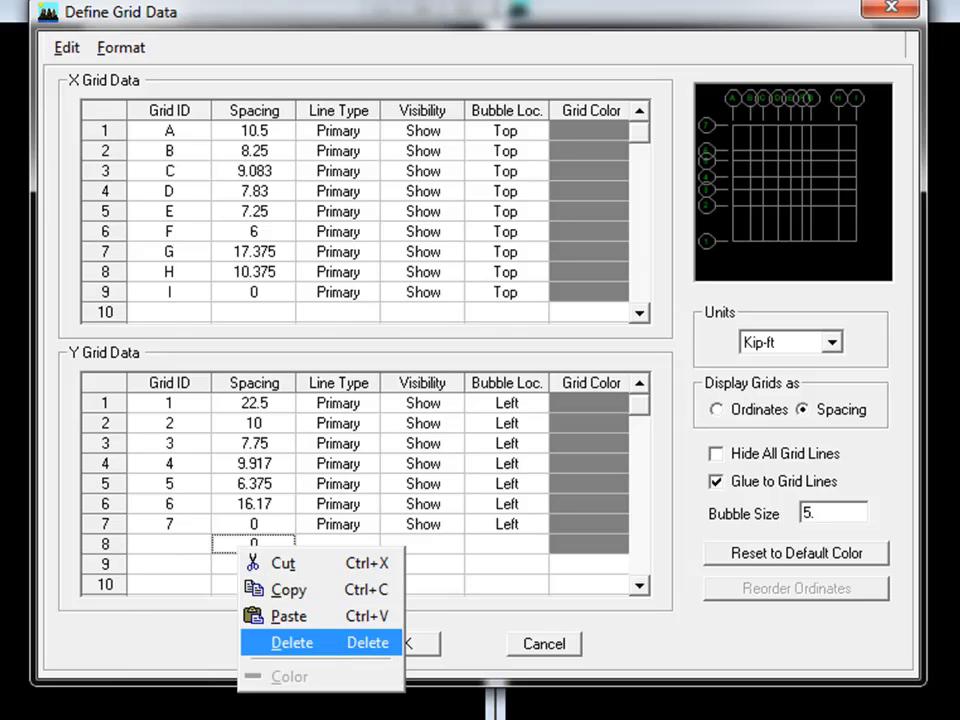
left_click(292, 640)
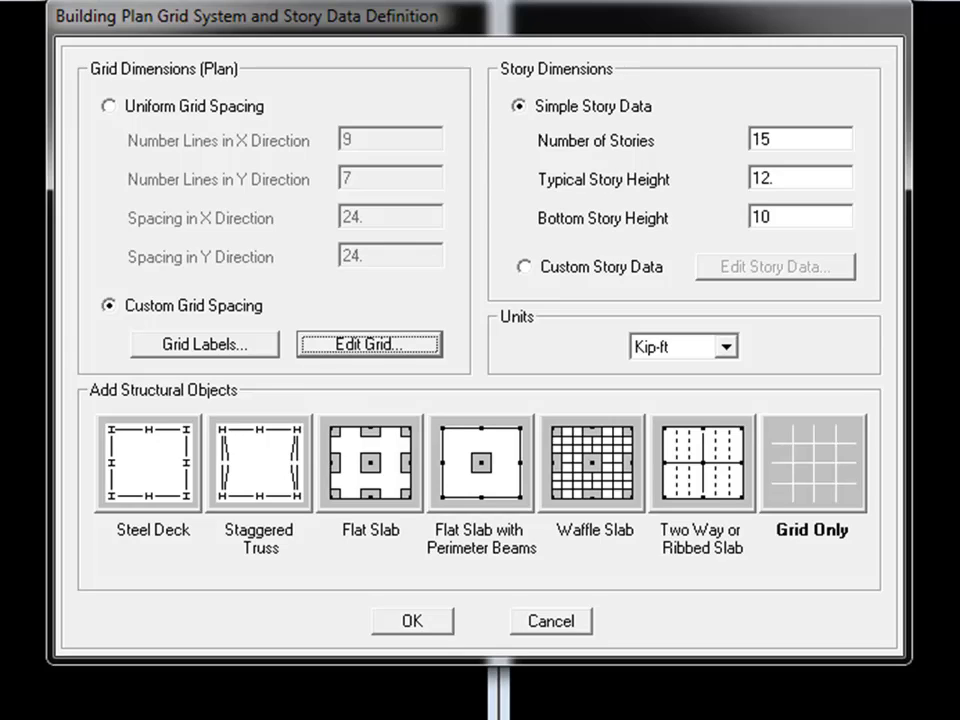
left_click(813, 463)
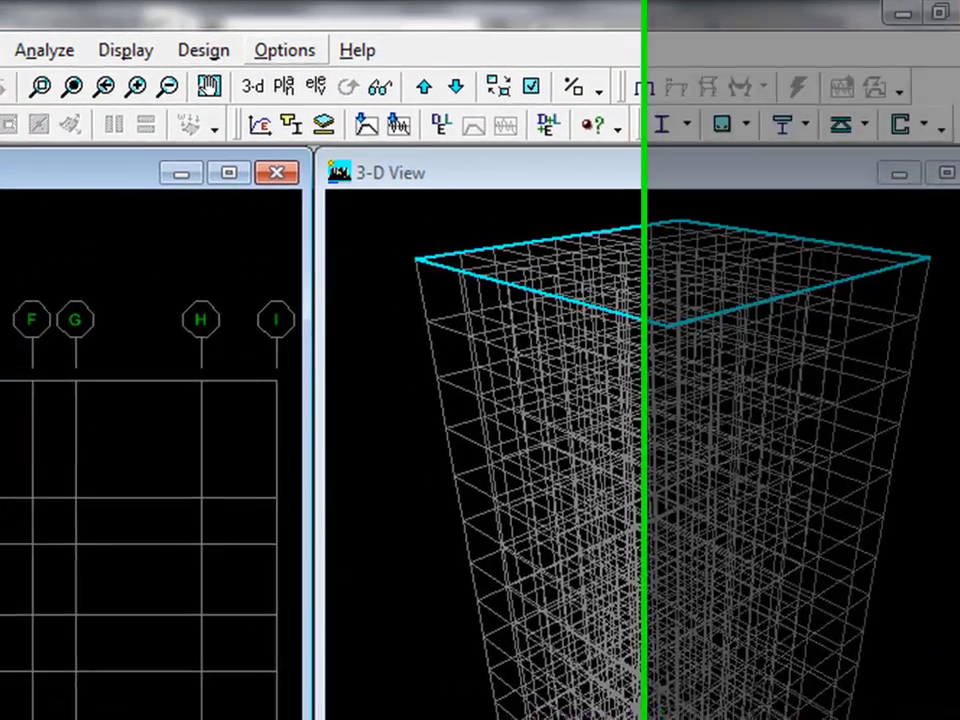
Change the display background color to white.
left_click(253, 50)
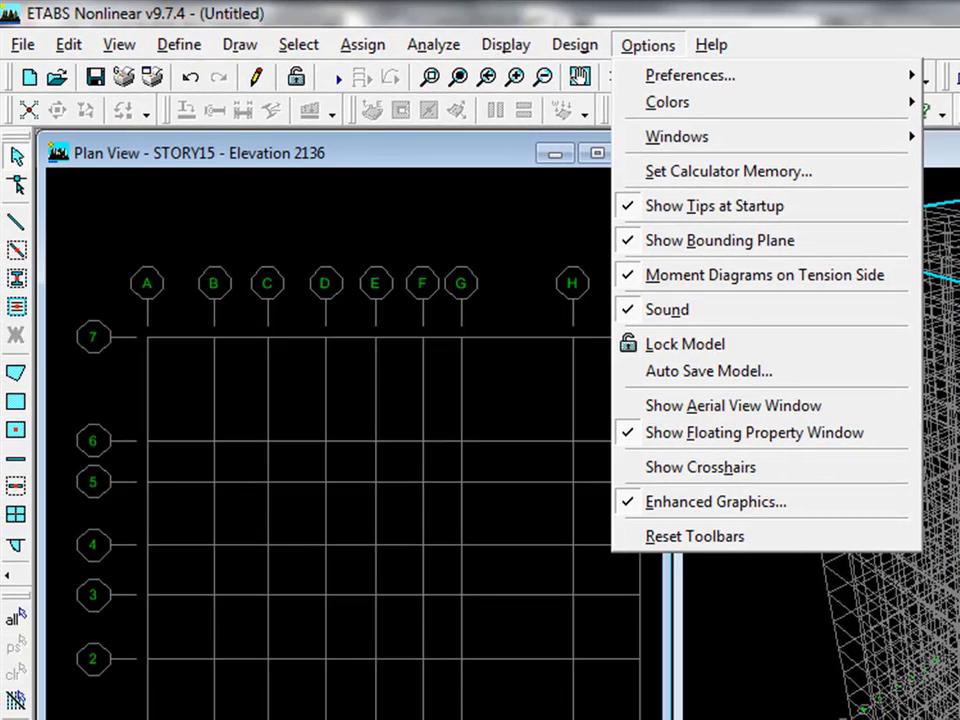
mouse_move(590, 141)
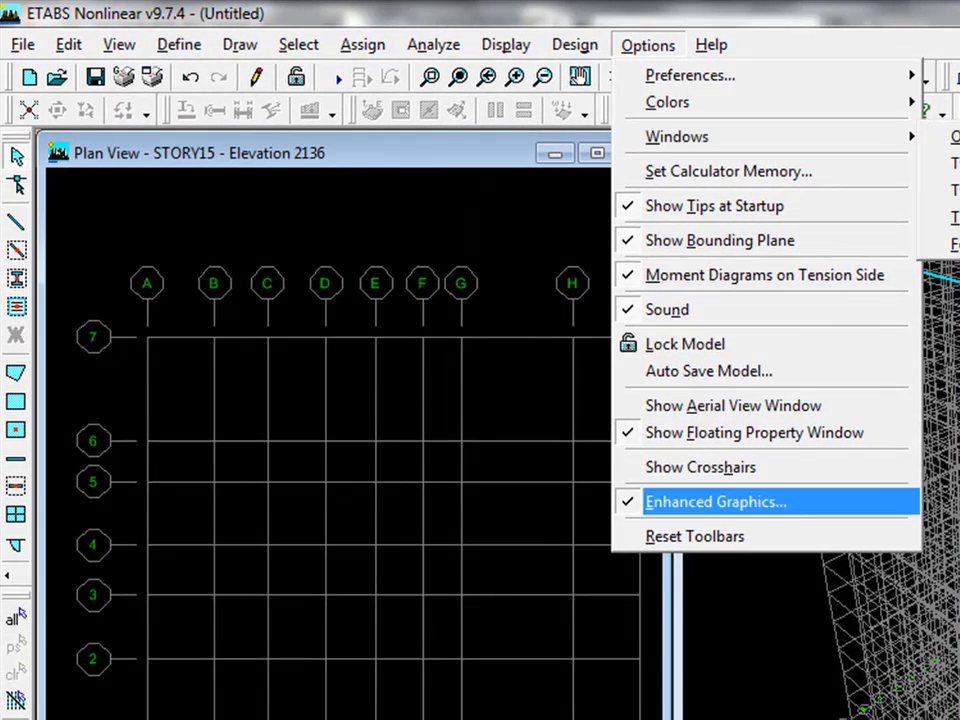
left_click(695, 536)
left_click(506, 44)
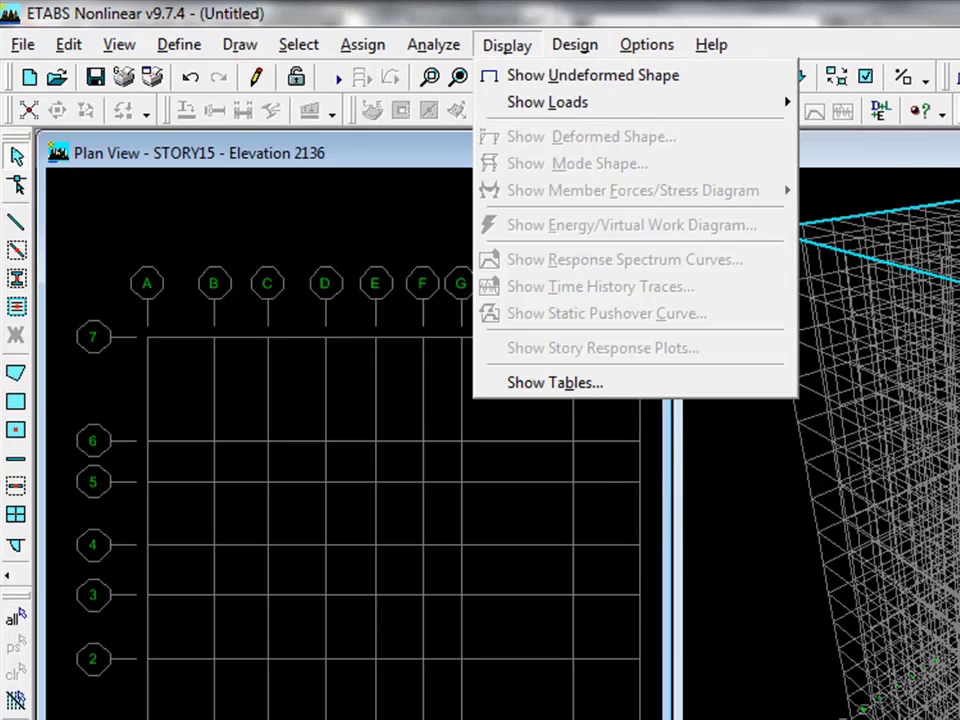
mouse_move(647, 45)
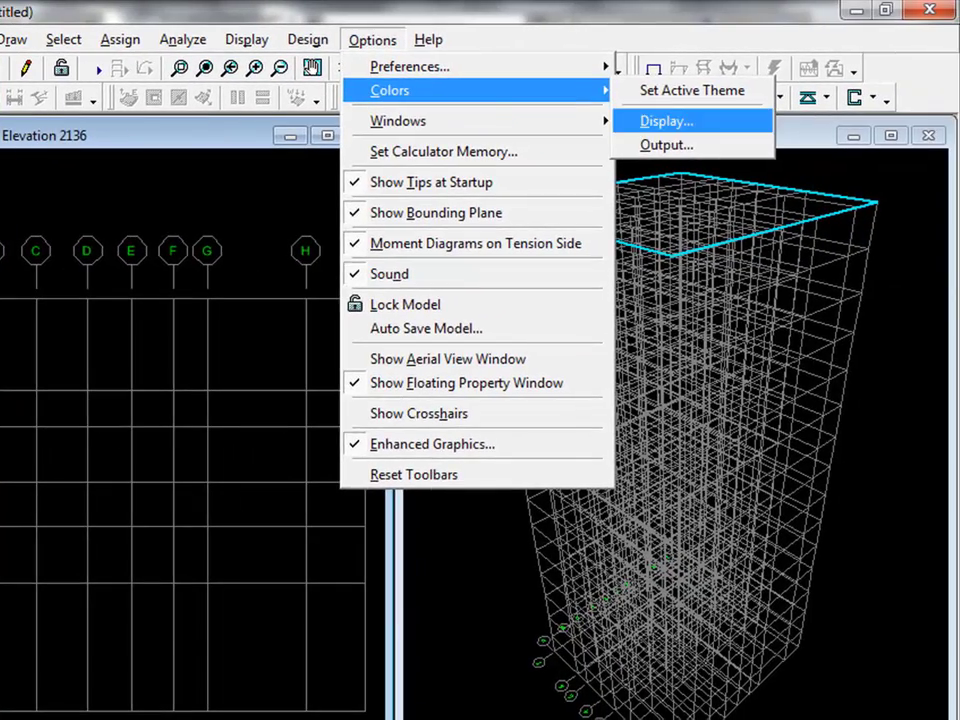
left_click(668, 121)
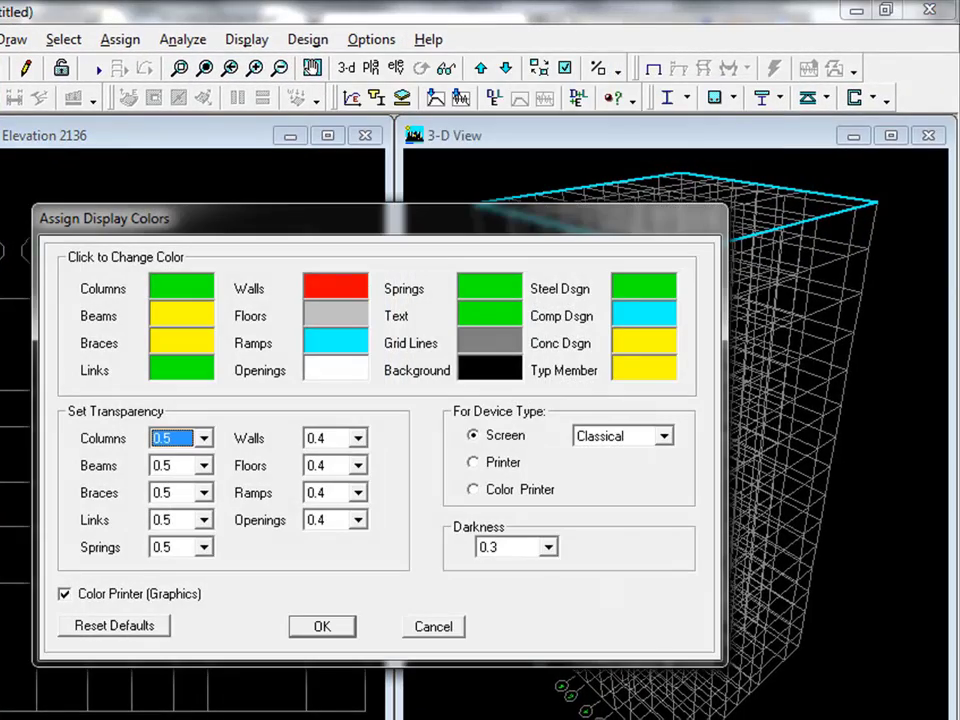
left_click(490, 369)
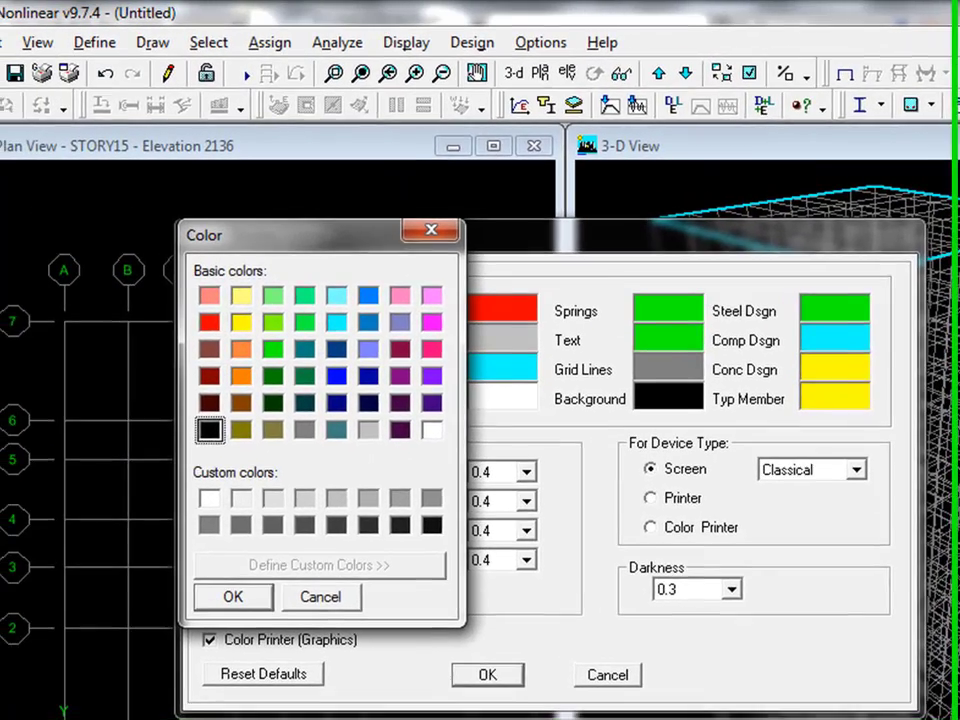
left_click(316, 407)
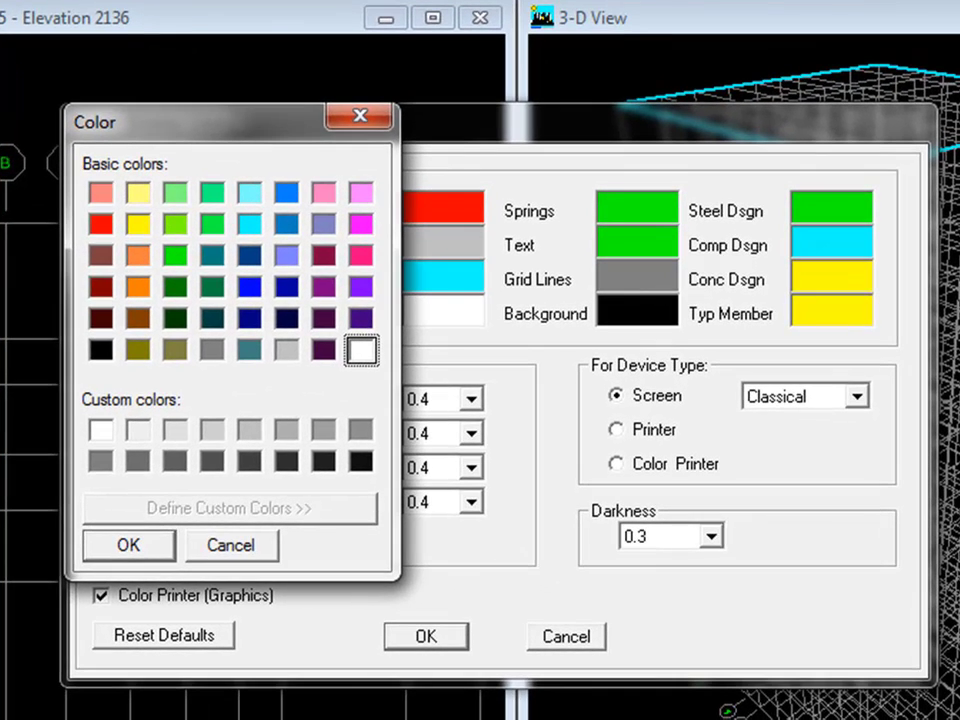
key("Return")
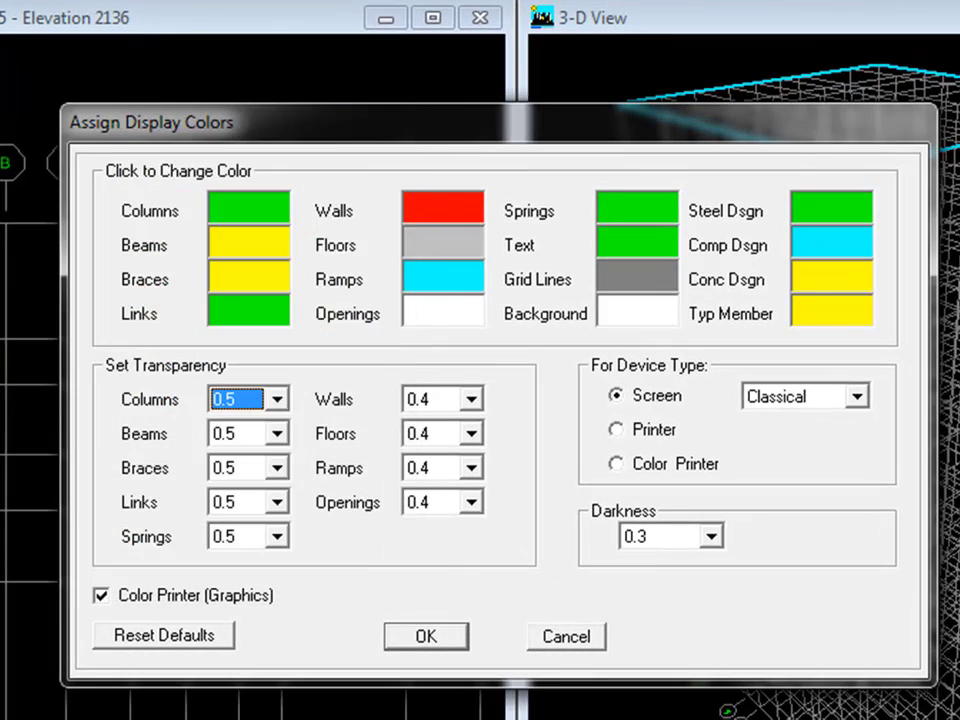
Set the display color of openings to black and apply the display colors.
left_click(443, 313)
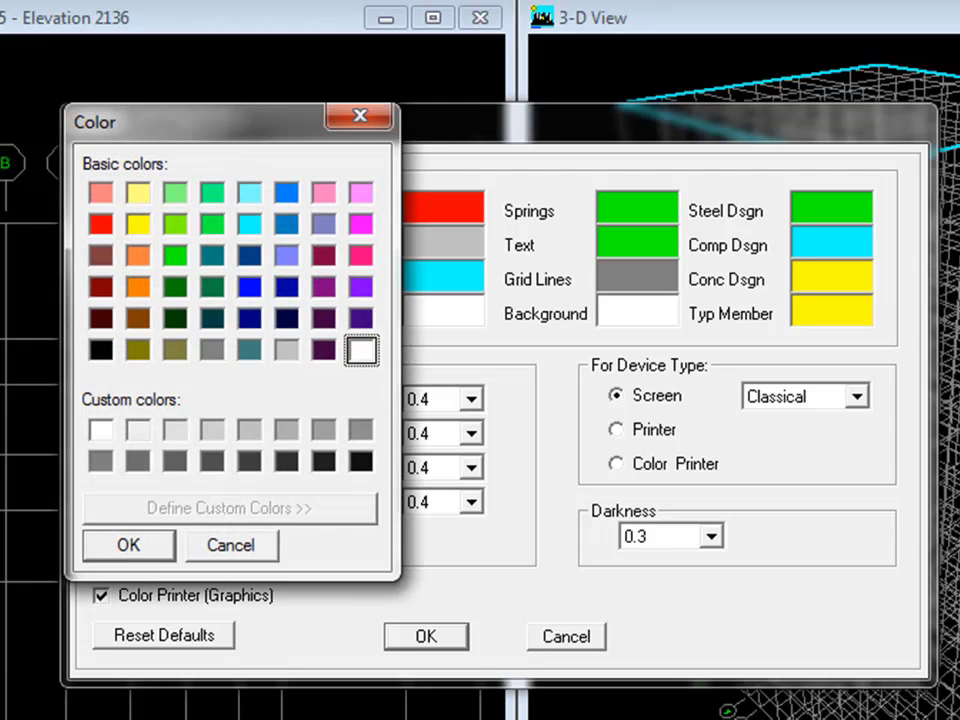
left_click(101, 349)
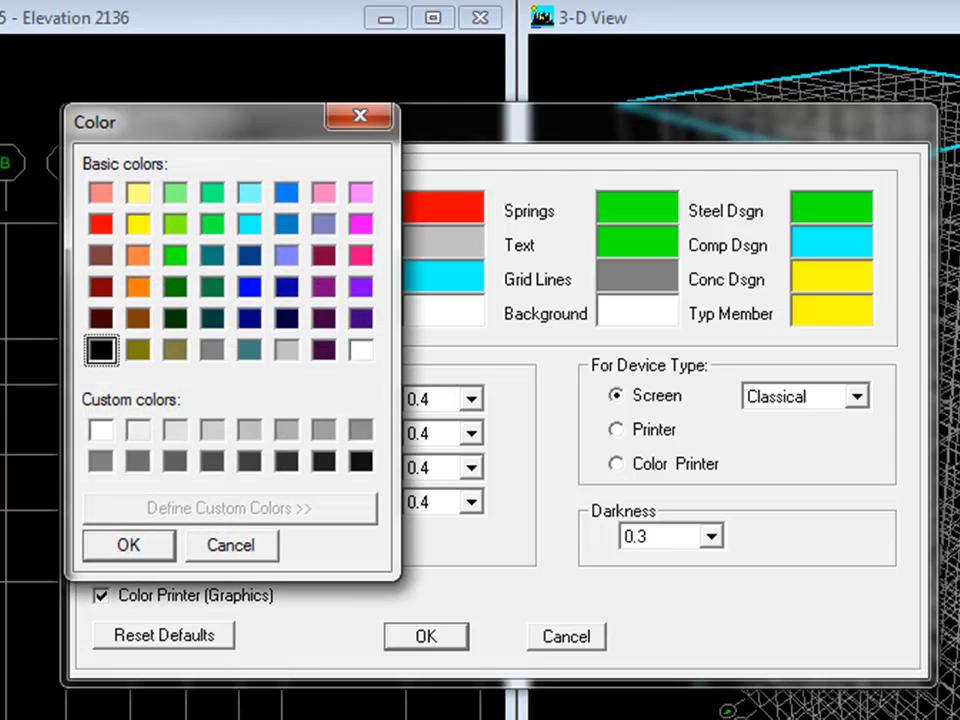
key("Return")
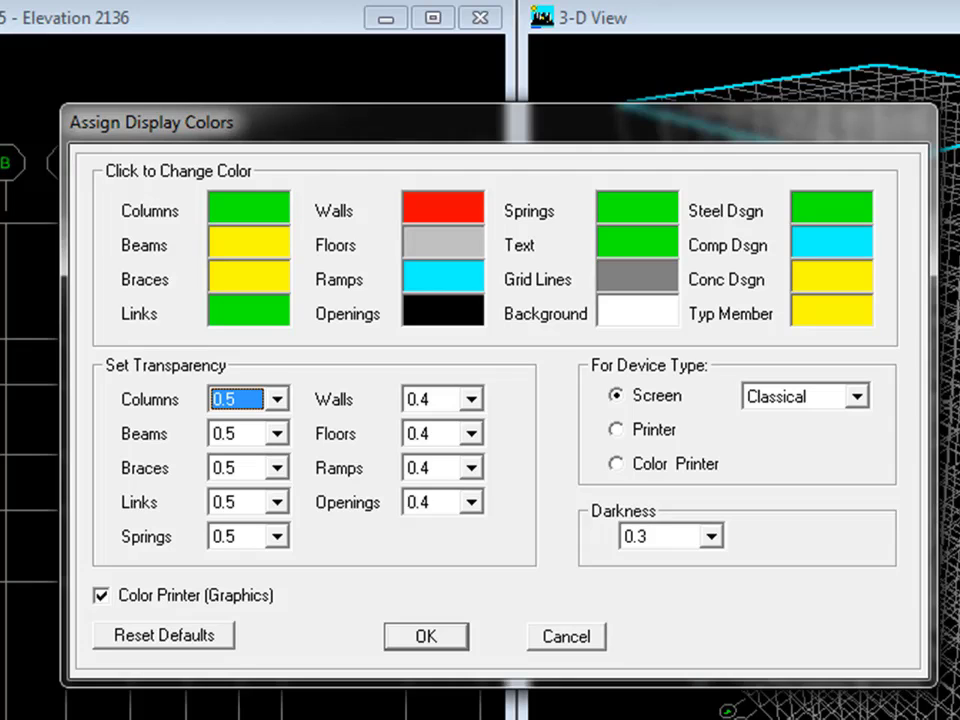
key("Return")
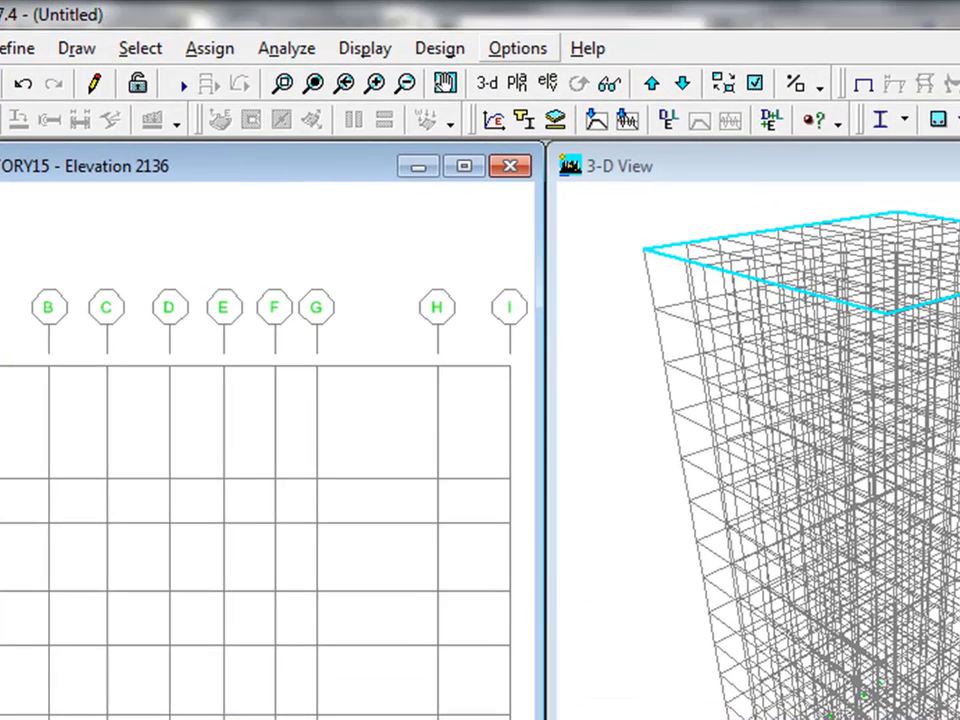
Reduce the layout to one window showing the STORY15 plan view.
left_click(519, 48)
mouse_move(550, 148)
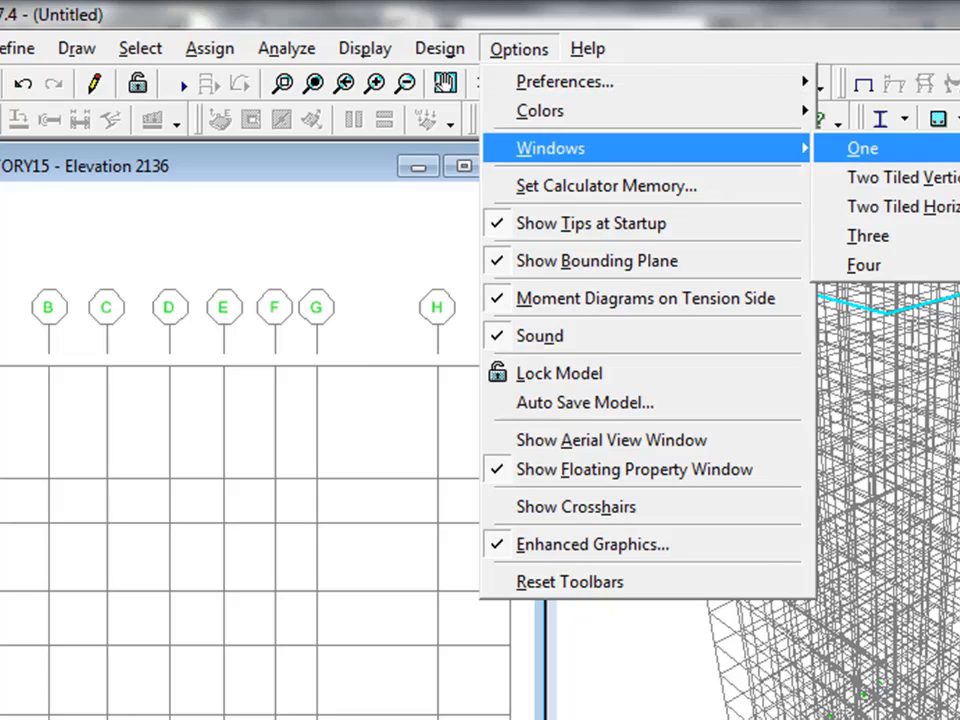
left_click(830, 148)
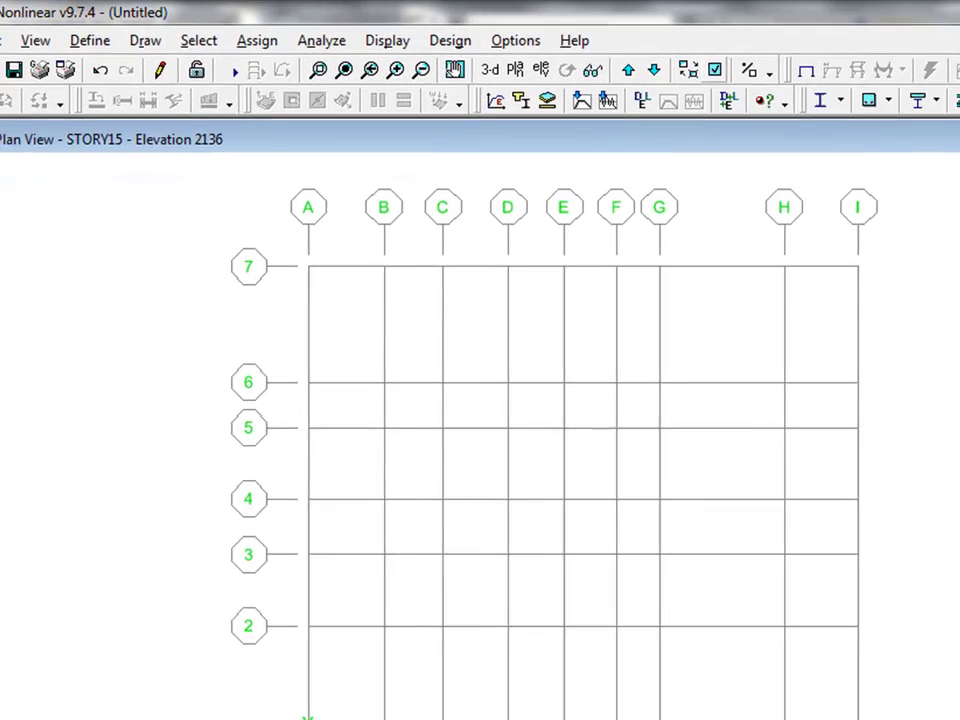
Show dimension lines between the grids in the STORY15 plan view.
key("ctrl+w")
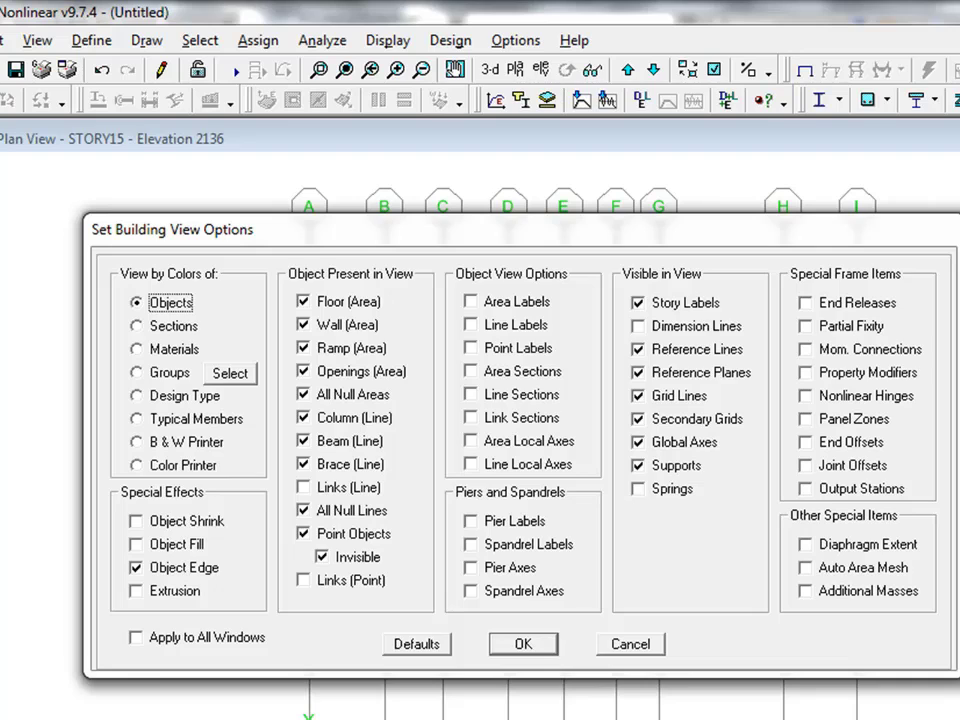
left_click(630, 643)
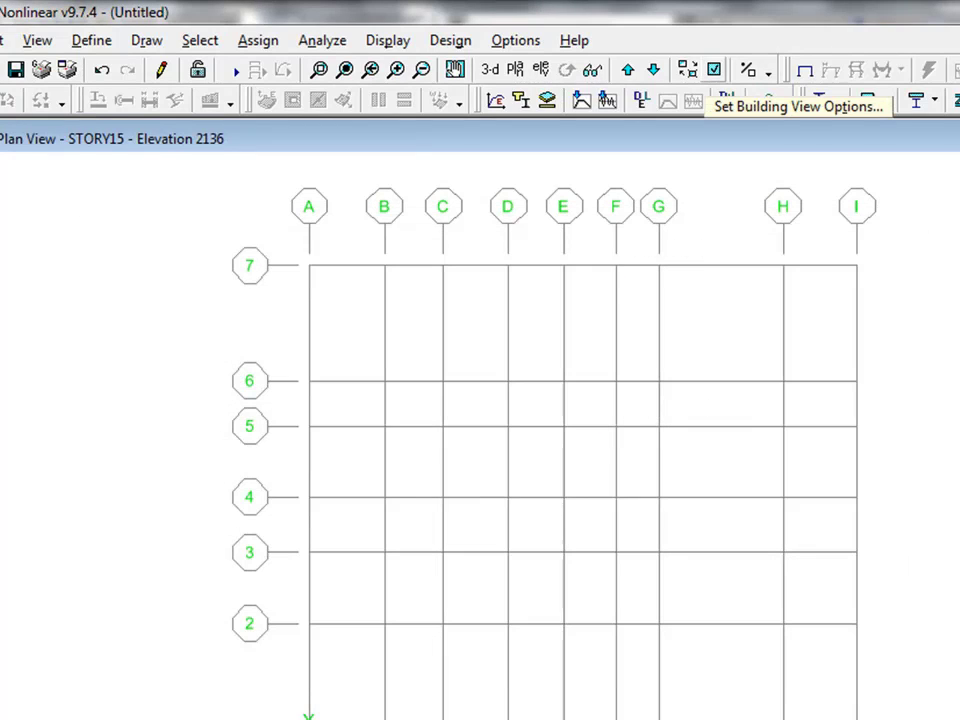
left_click(714, 69)
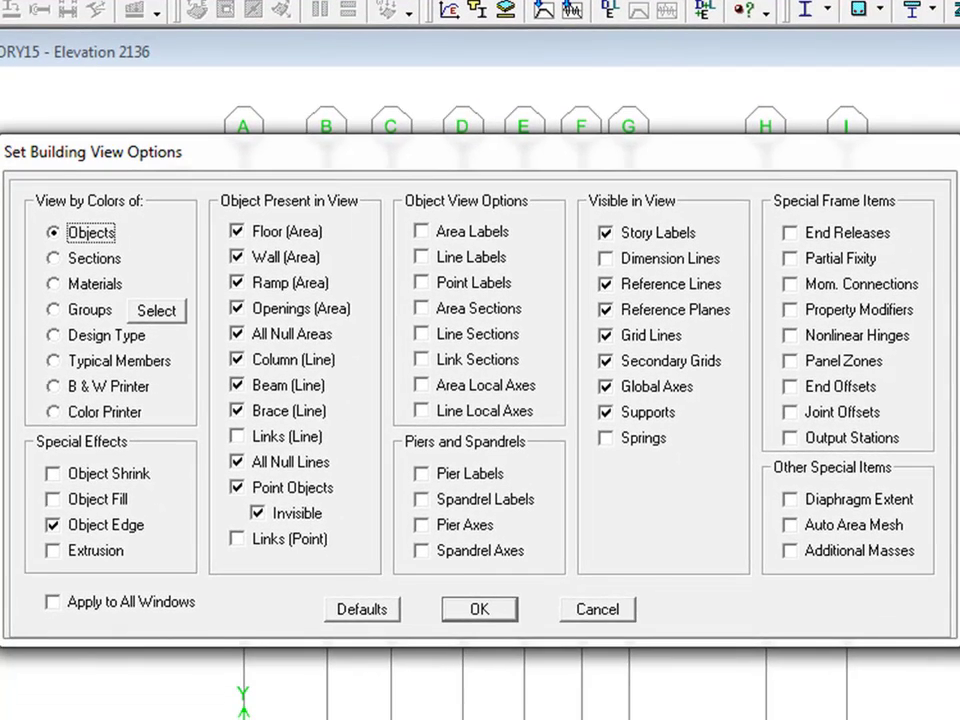
left_click(606, 259)
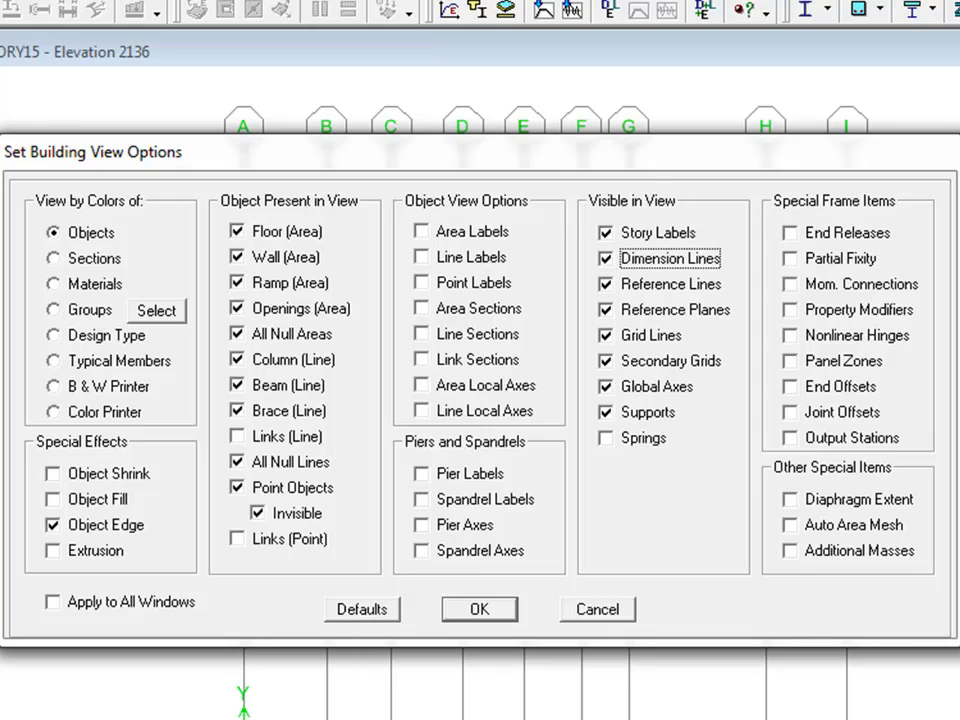
left_click(479, 609)
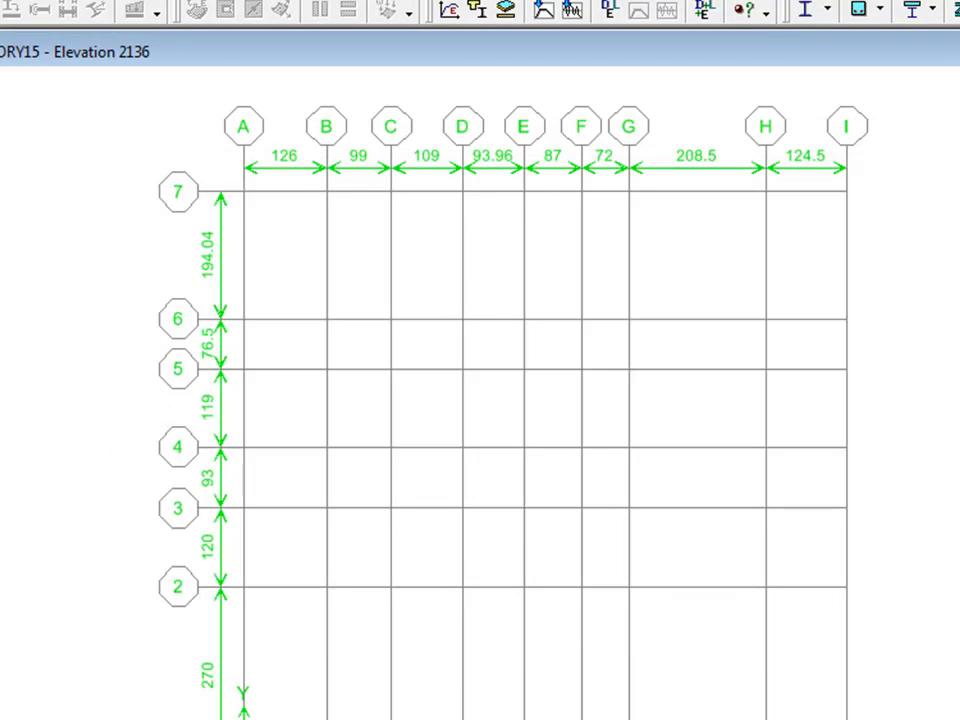
Hide the dimension lines in the plan view.
scroll(492, 170, "up", 5)
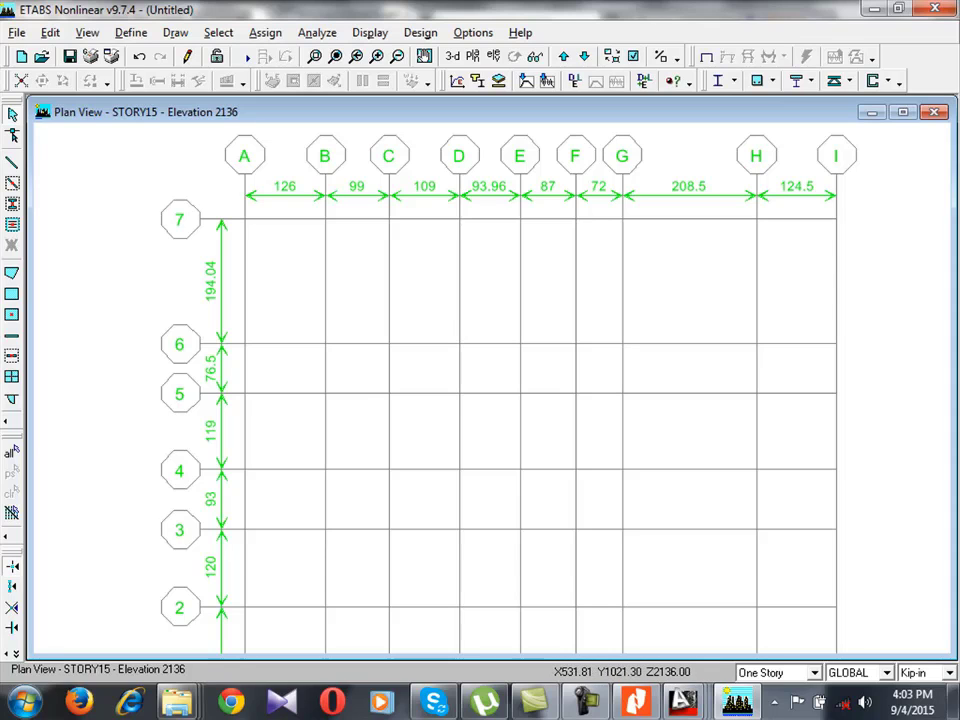
left_click(633, 57)
left_click(572, 263)
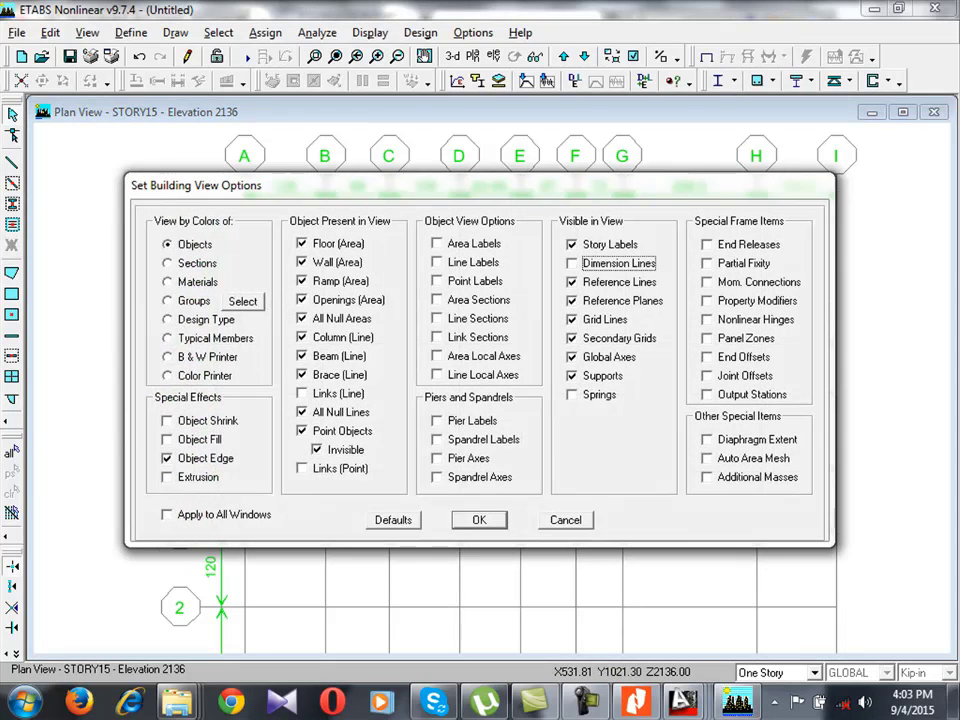
left_click(479, 519)
Change the model units to Kip-ft and display the dimension lines in the plan view.
left_click(949, 672)
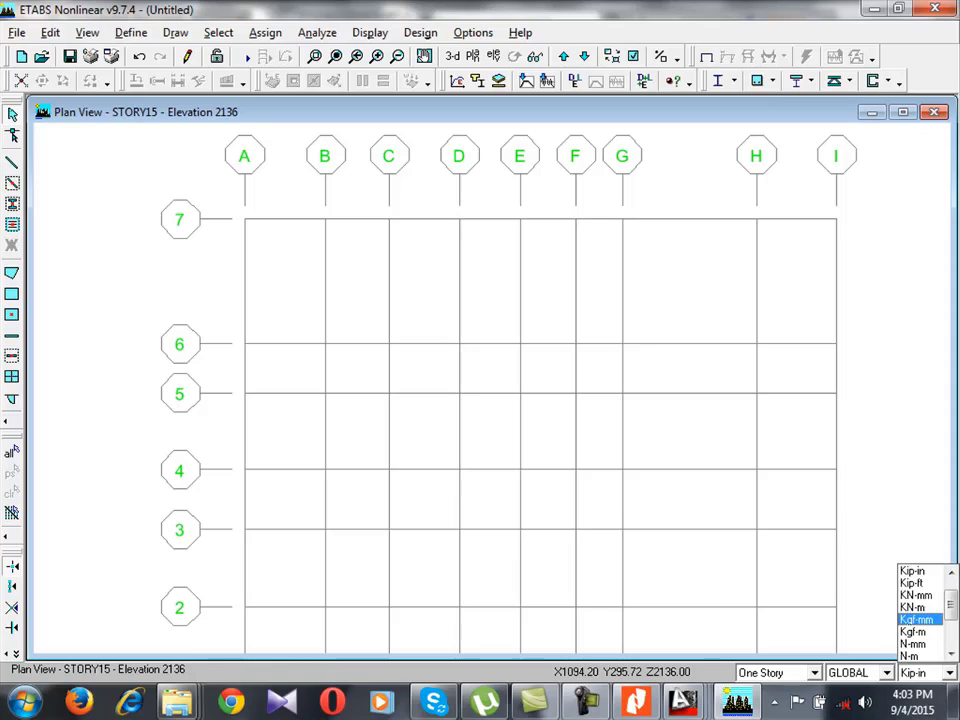
left_click(912, 583)
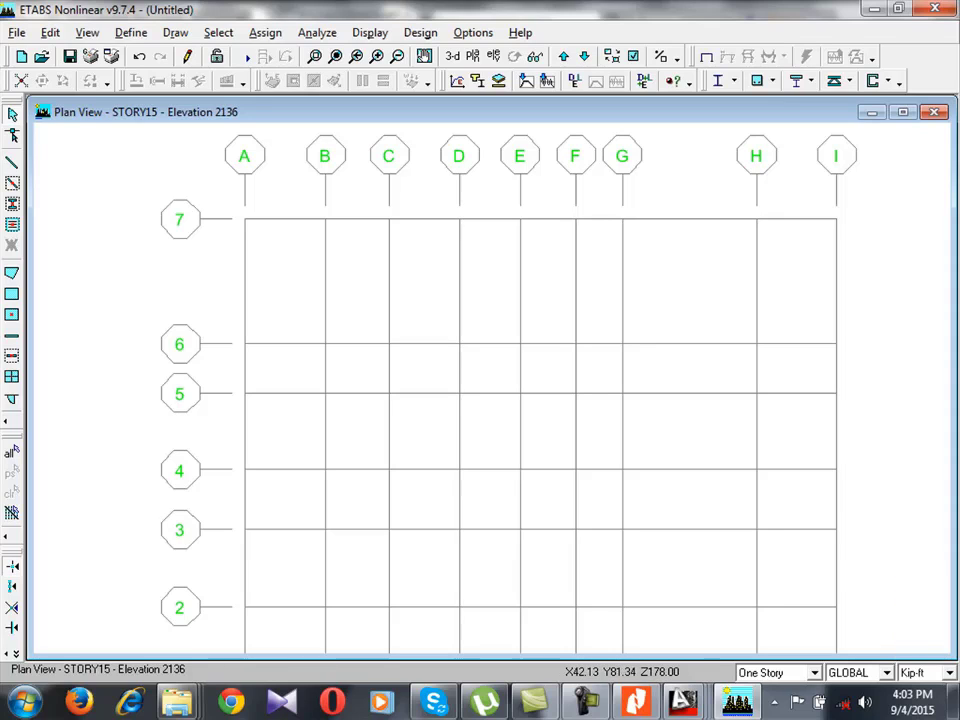
left_click(370, 32)
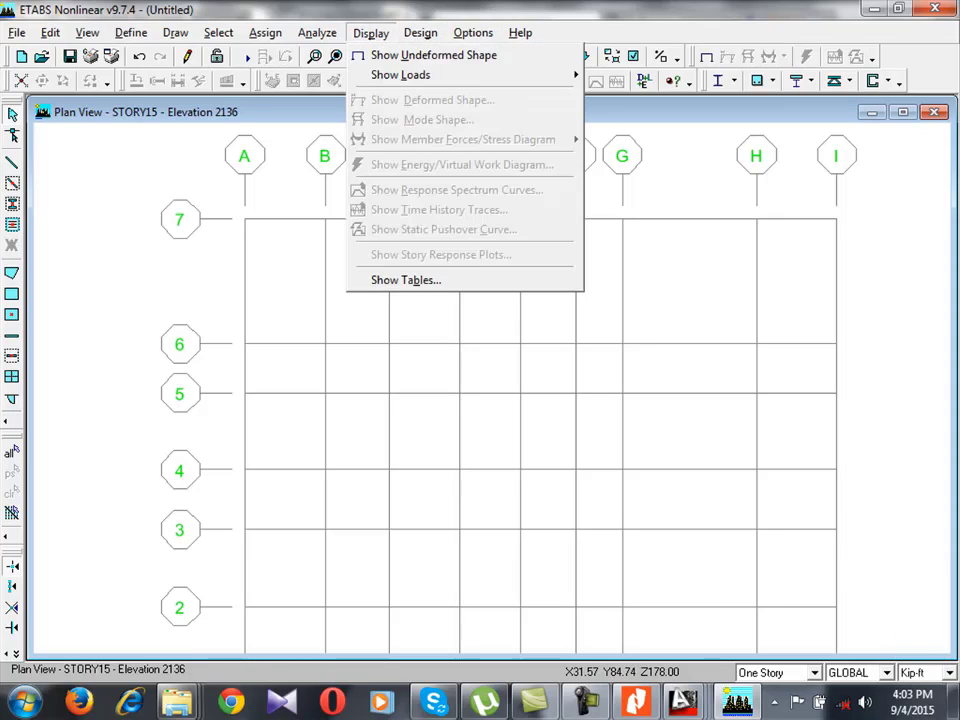
key("Escape")
key("ctrl+w")
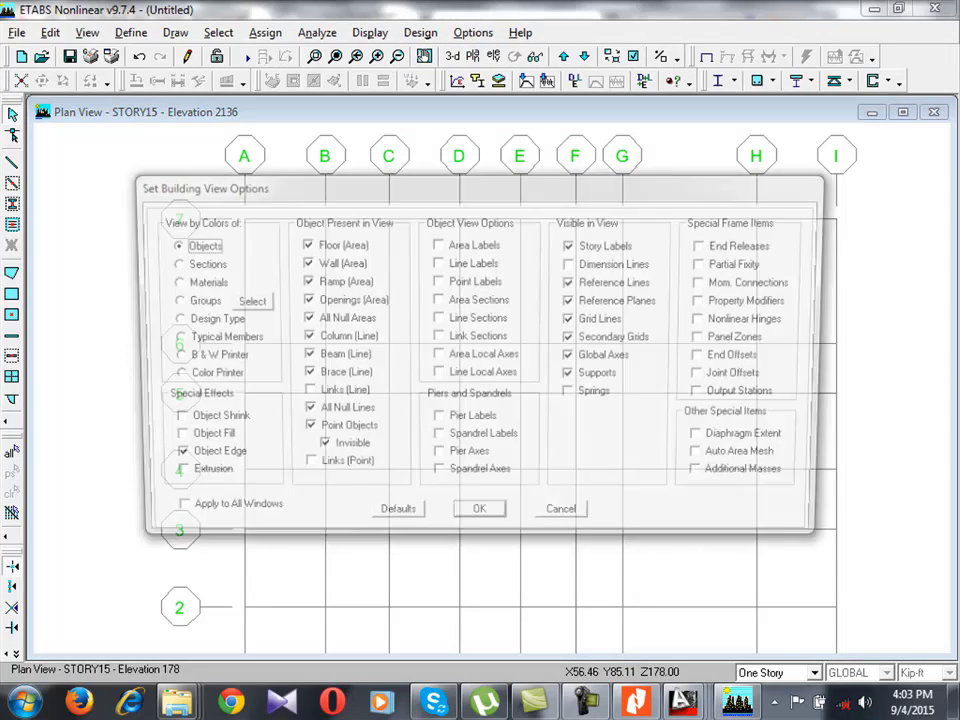
left_click(583, 263)
left_click(479, 520)
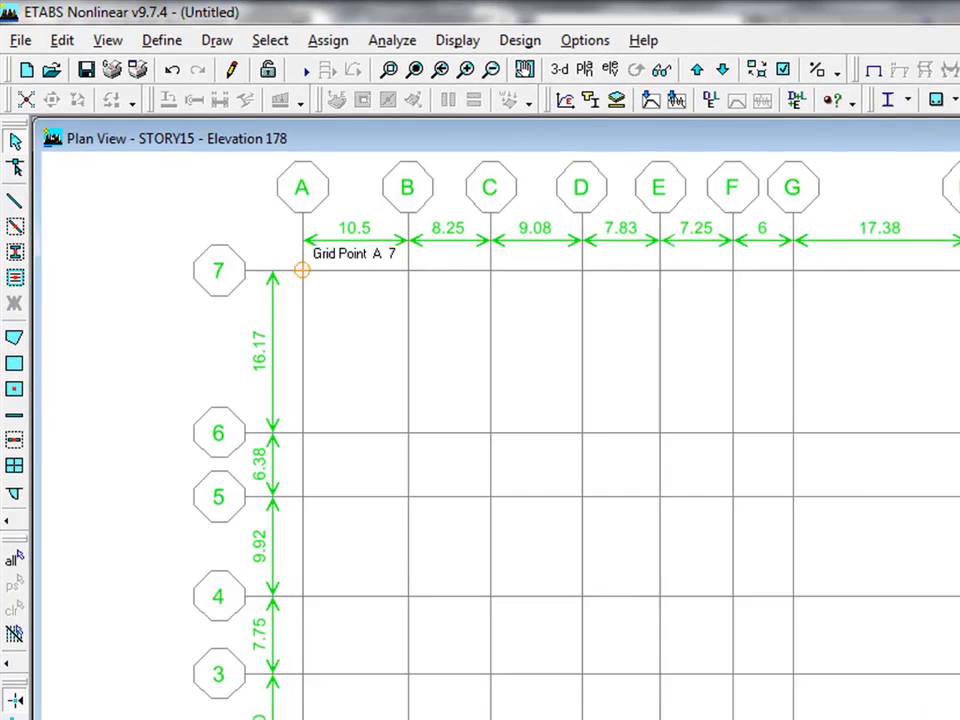
scroll(295, 268, "up", 1)
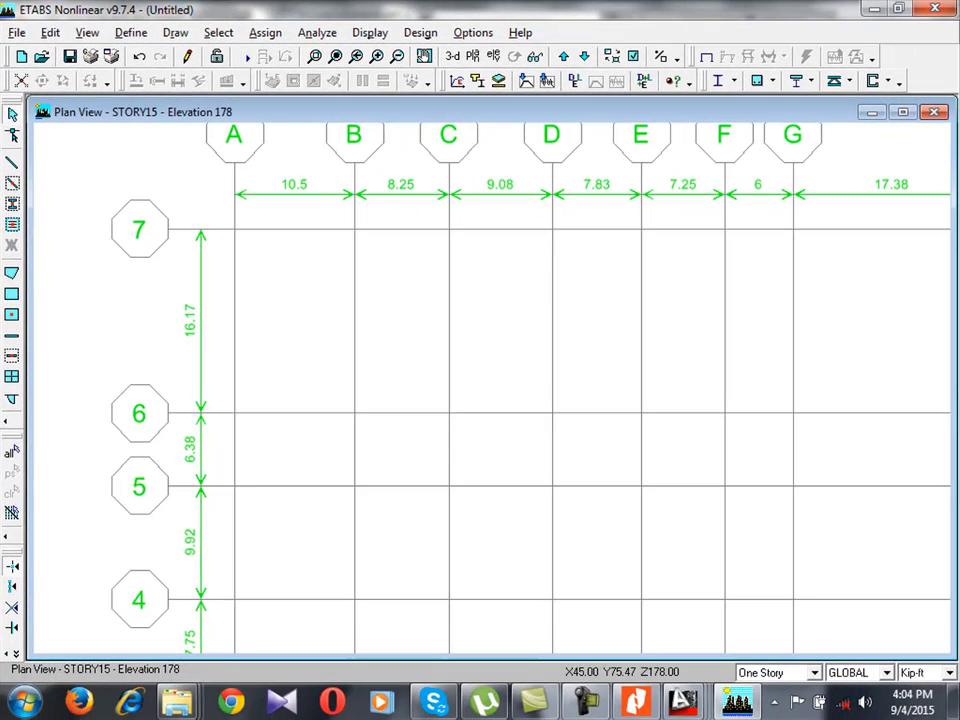
Set the display color of text in the model view to red.
scroll(418, 265, "down", 2)
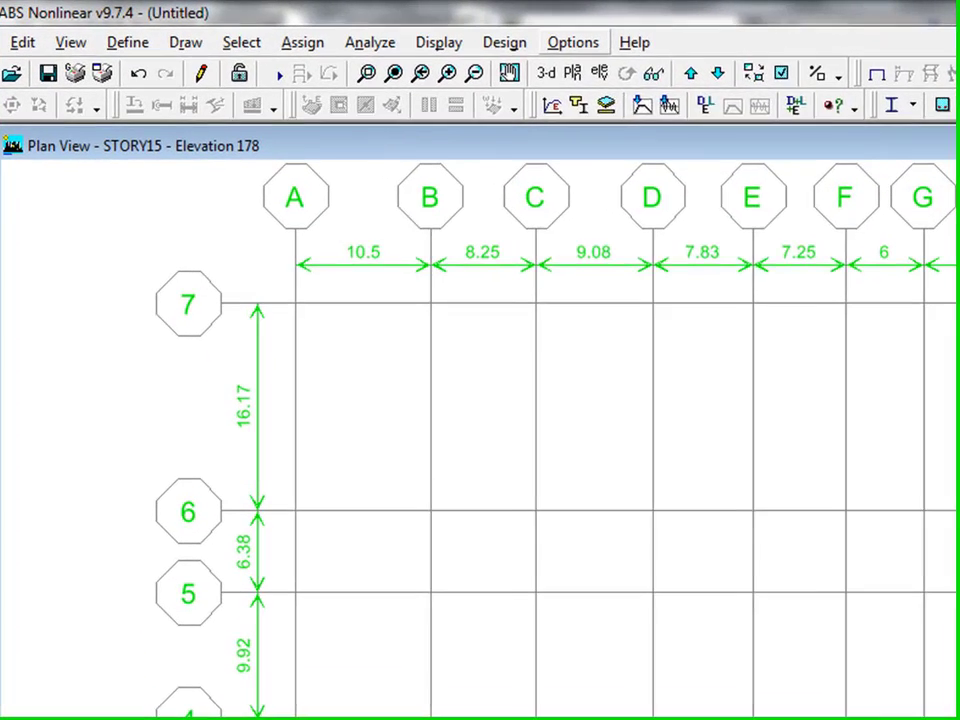
left_click(475, 32)
mouse_move(489, 73)
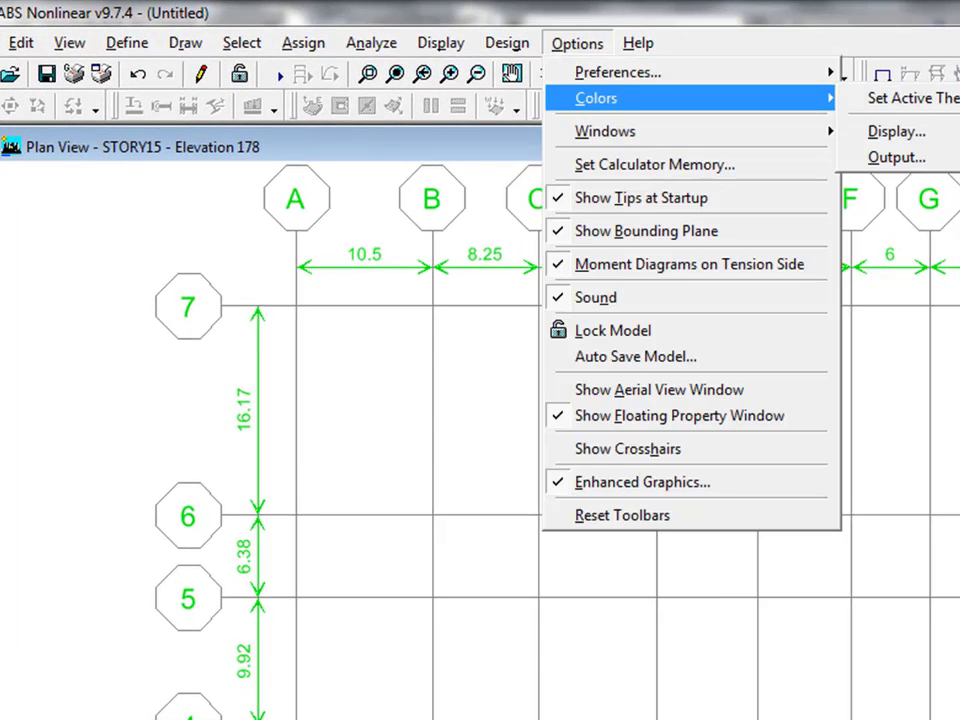
left_click(896, 131)
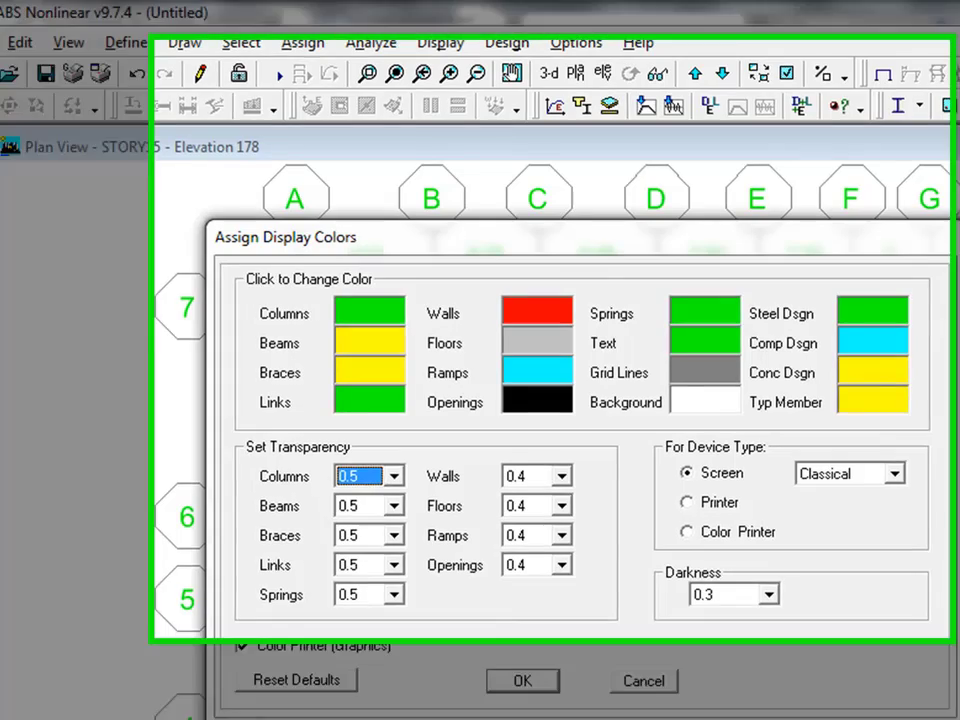
left_click(705, 402)
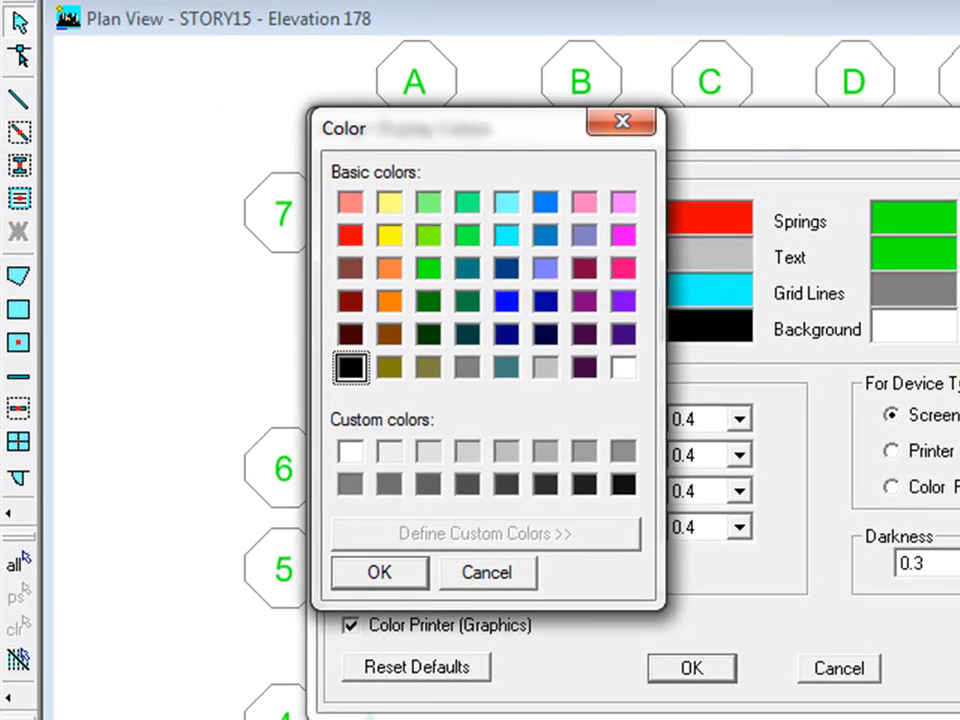
left_click(351, 236)
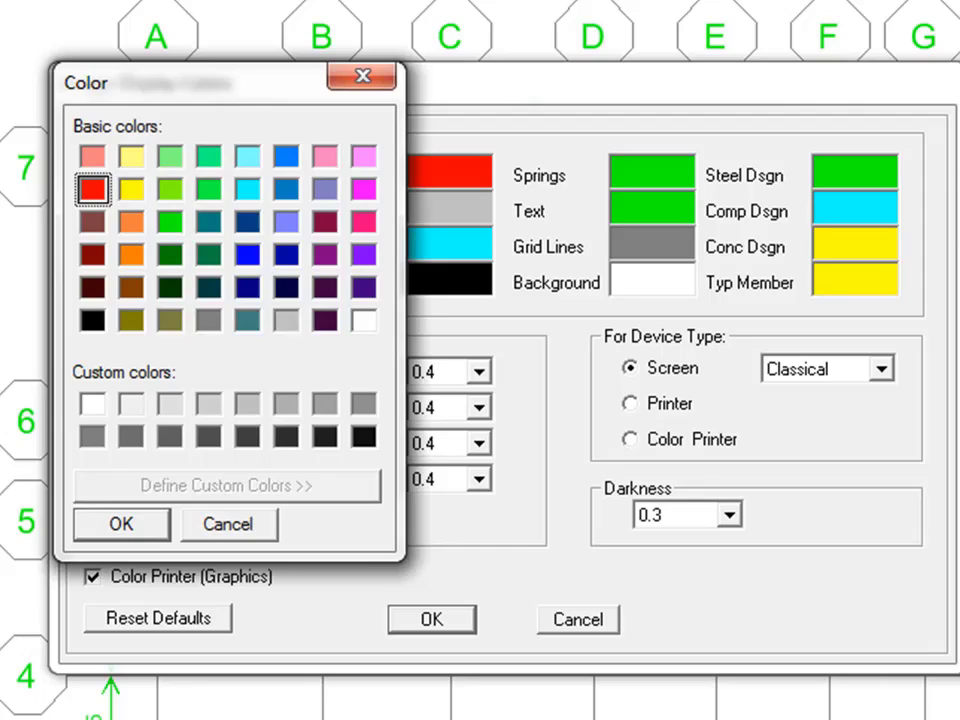
key("Return")
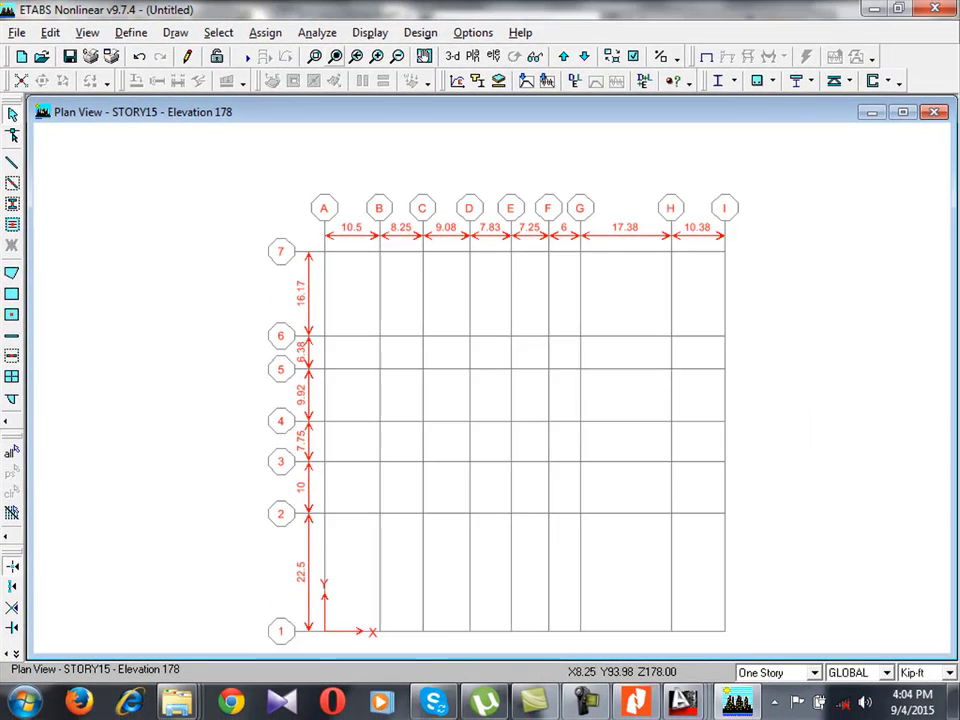
Hide the dimension lines between the grids in the STORY15 plan view.
left_click(335, 57)
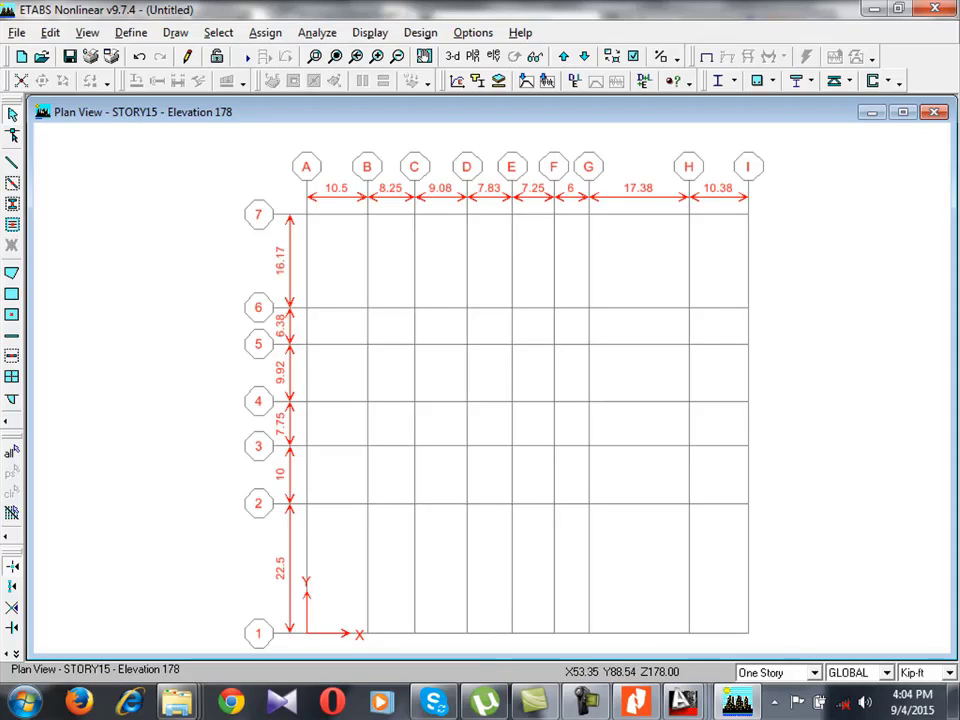
left_click(633, 57)
left_click(572, 263)
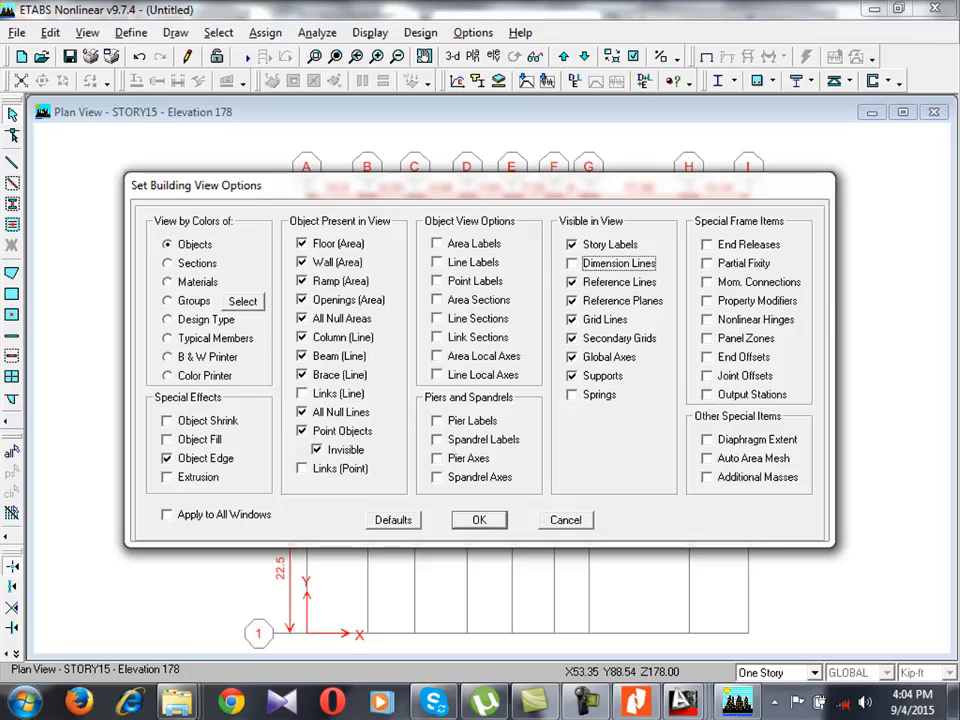
key("Return")
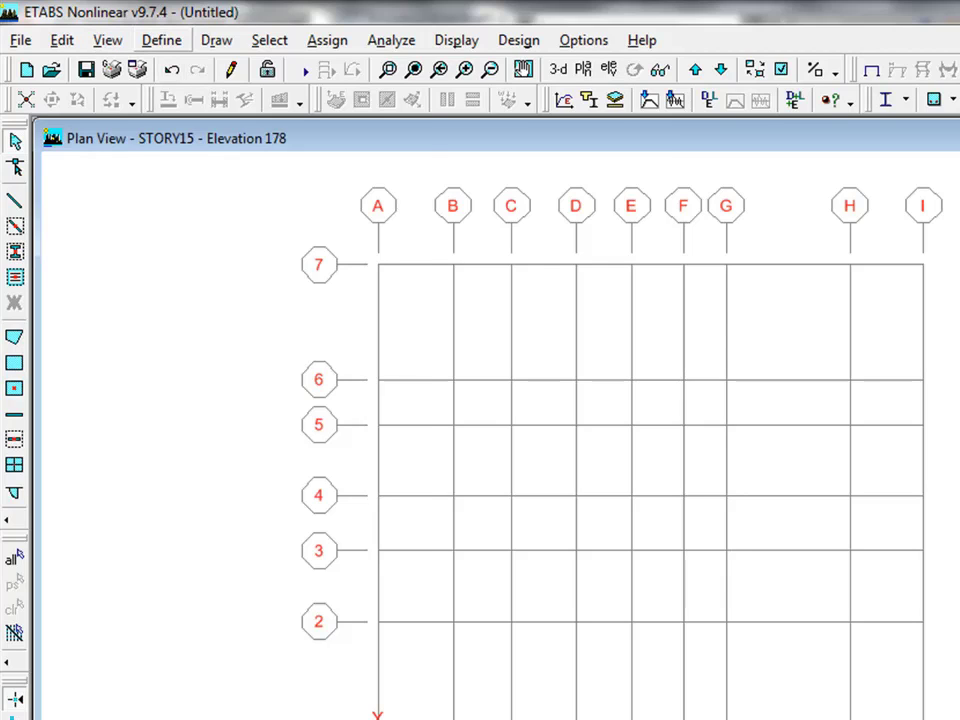
Examine the analysis and design property data of the CONC material in the current Kip-ft units.
left_click(161, 40)
left_click(230, 66)
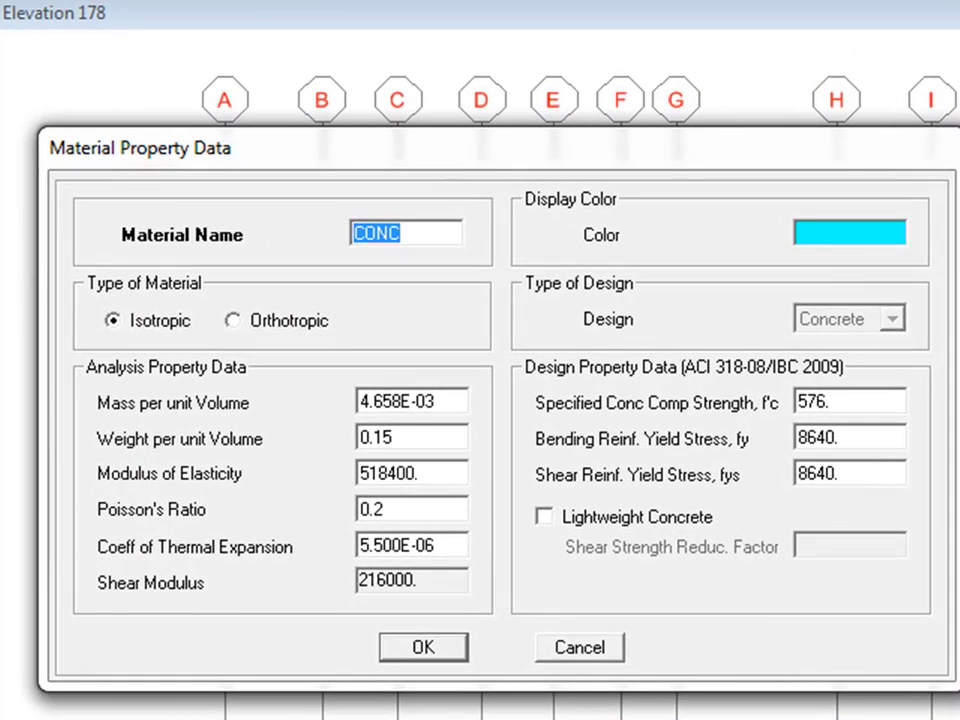
left_click_drag(500, 148, 475, 120)
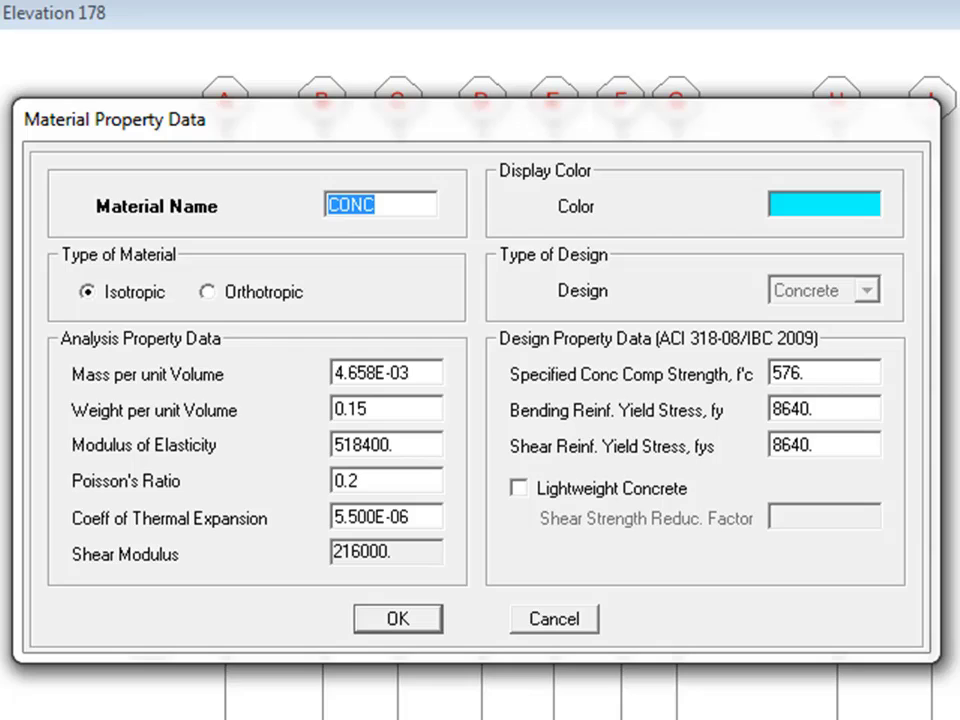
left_click(554, 619)
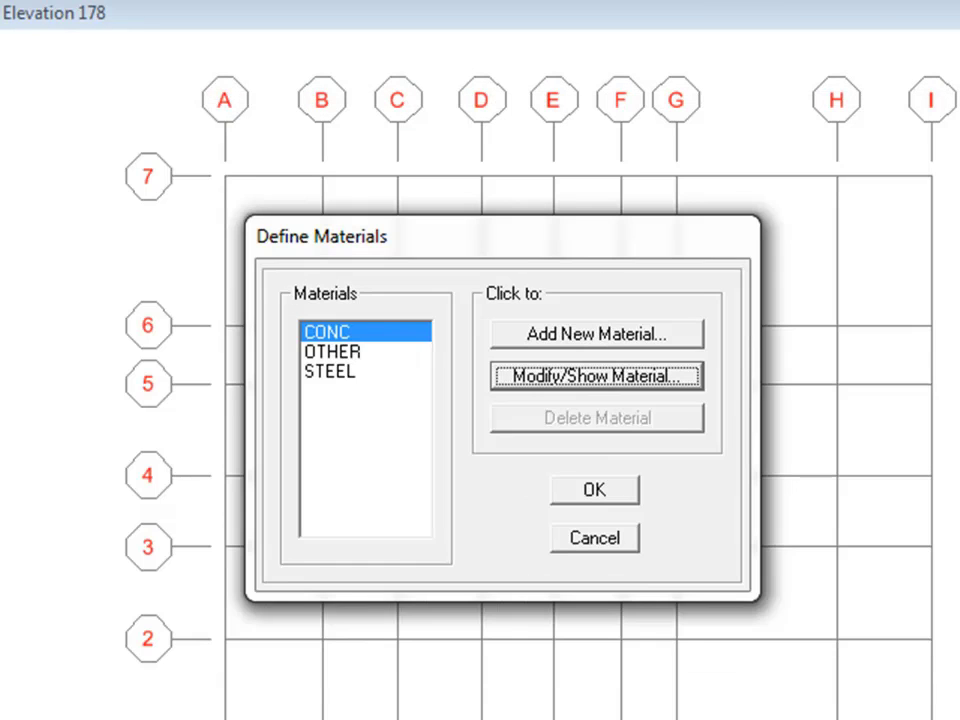
key("Escape")
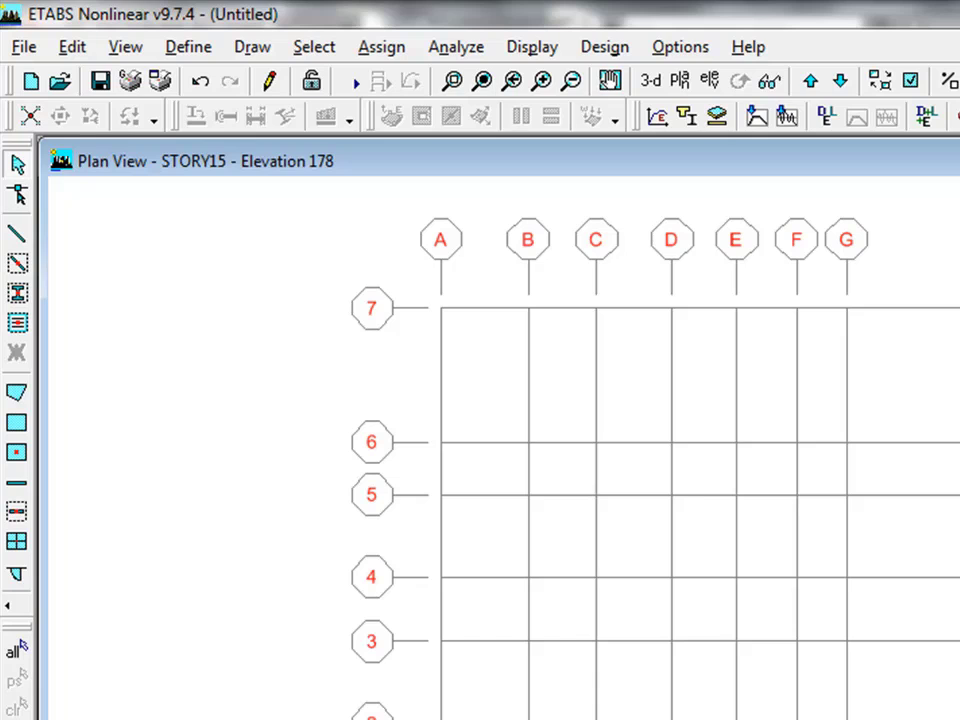
left_click(189, 47)
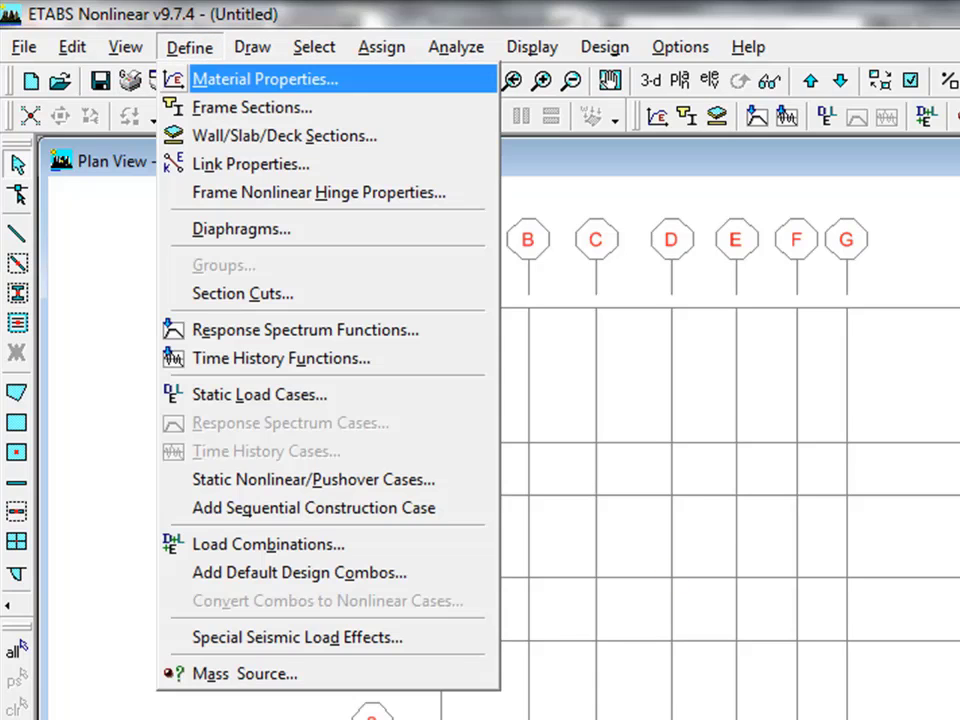
left_click(265, 79)
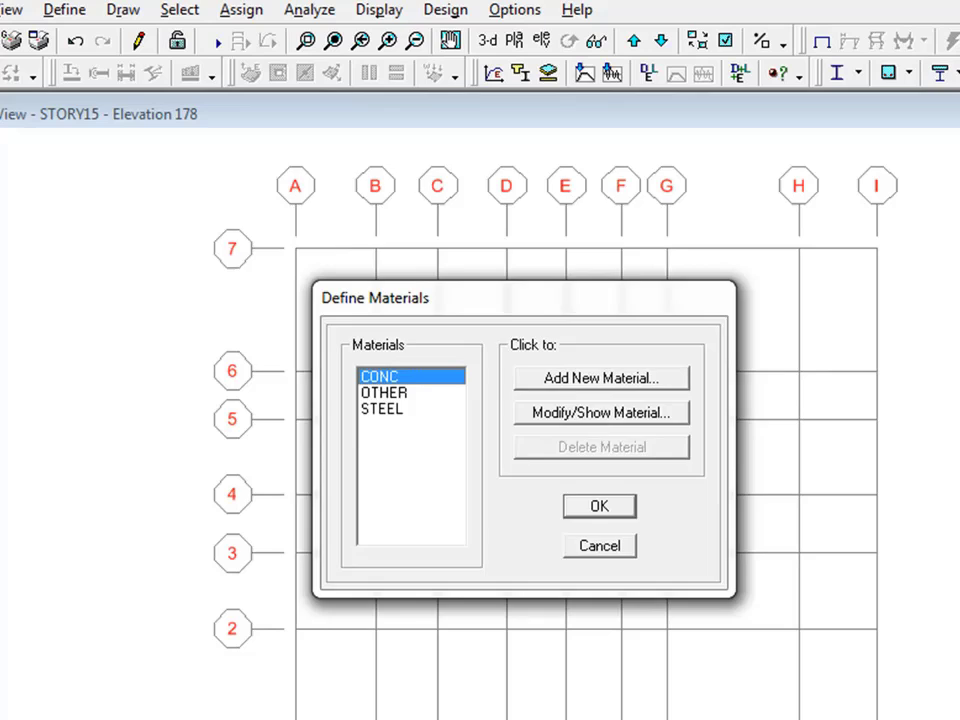
left_click_drag(680, 362, 602, 224)
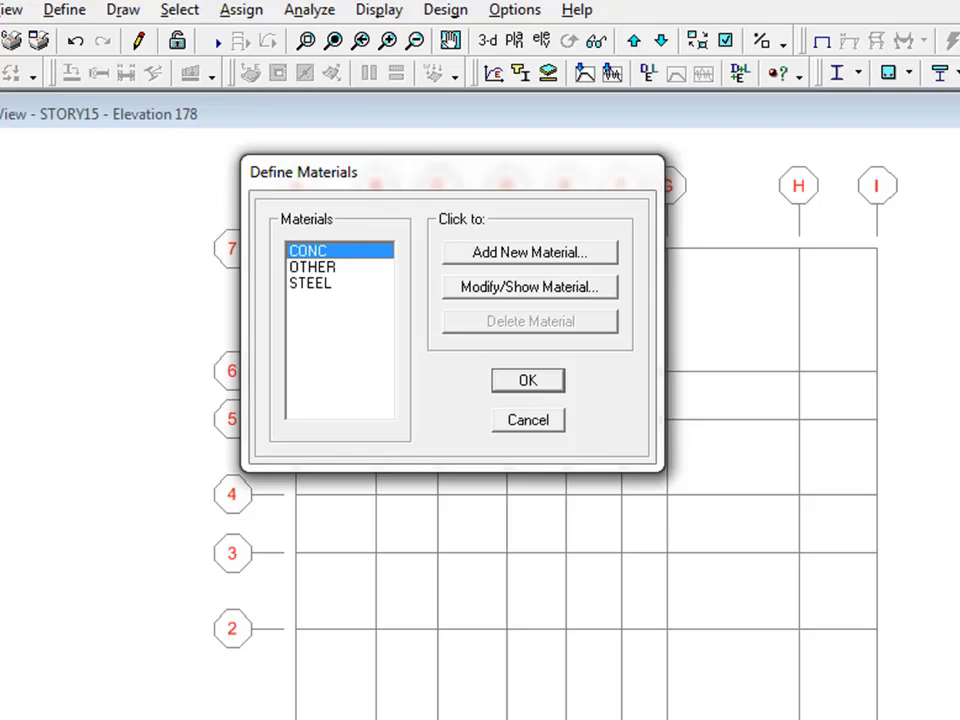
left_click(530, 287)
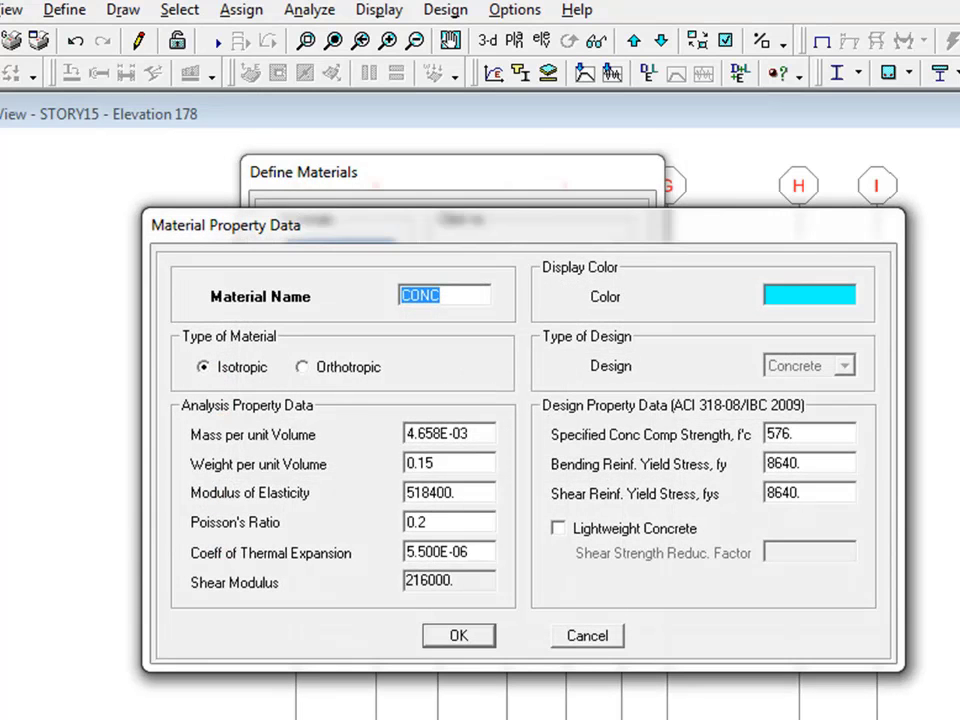
left_click(587, 636)
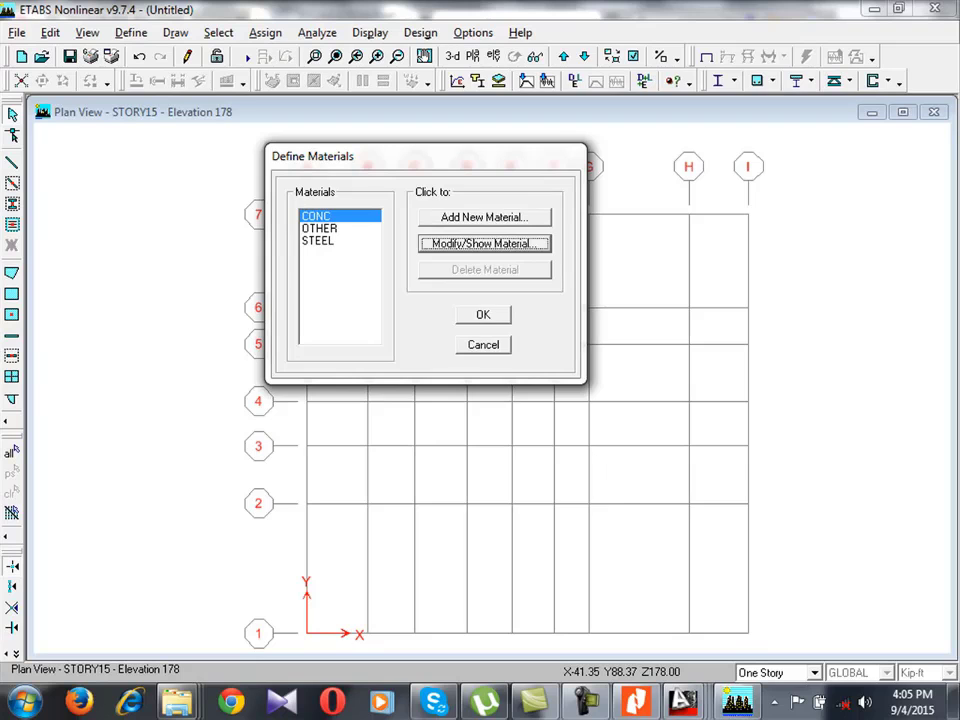
key("Return")
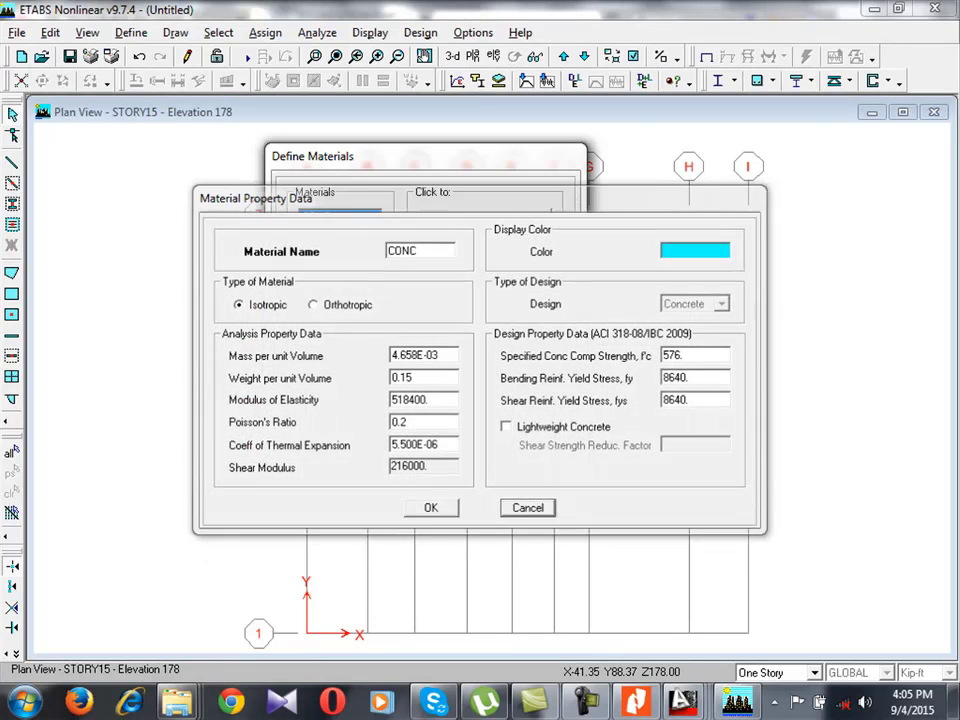
key("Escape")
key("Escape")
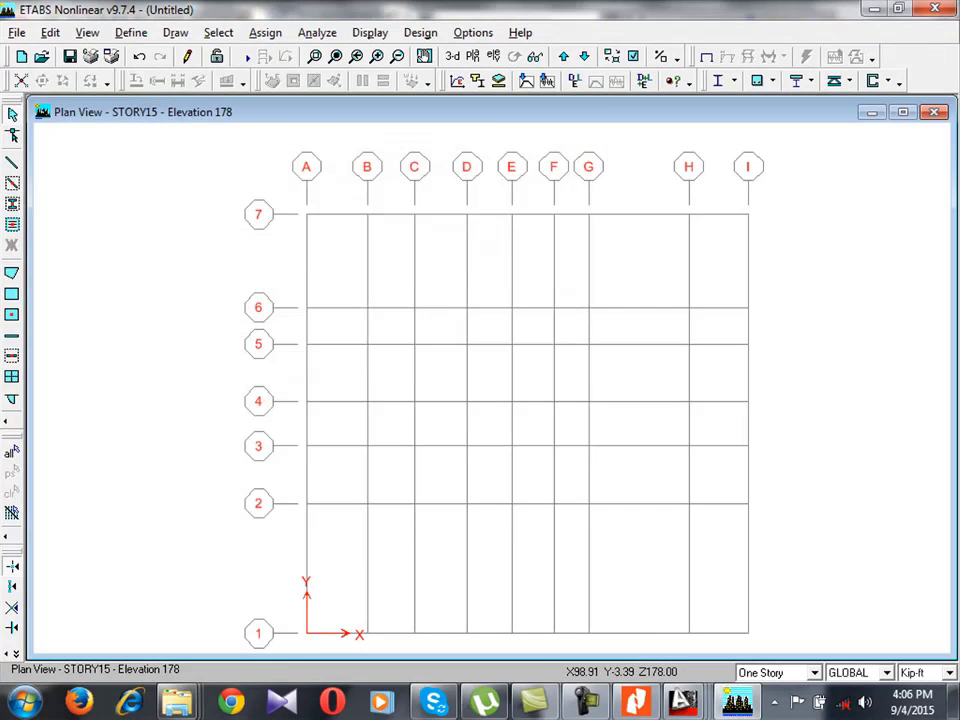
Change the model units to Kip-in.
left_click(949, 672)
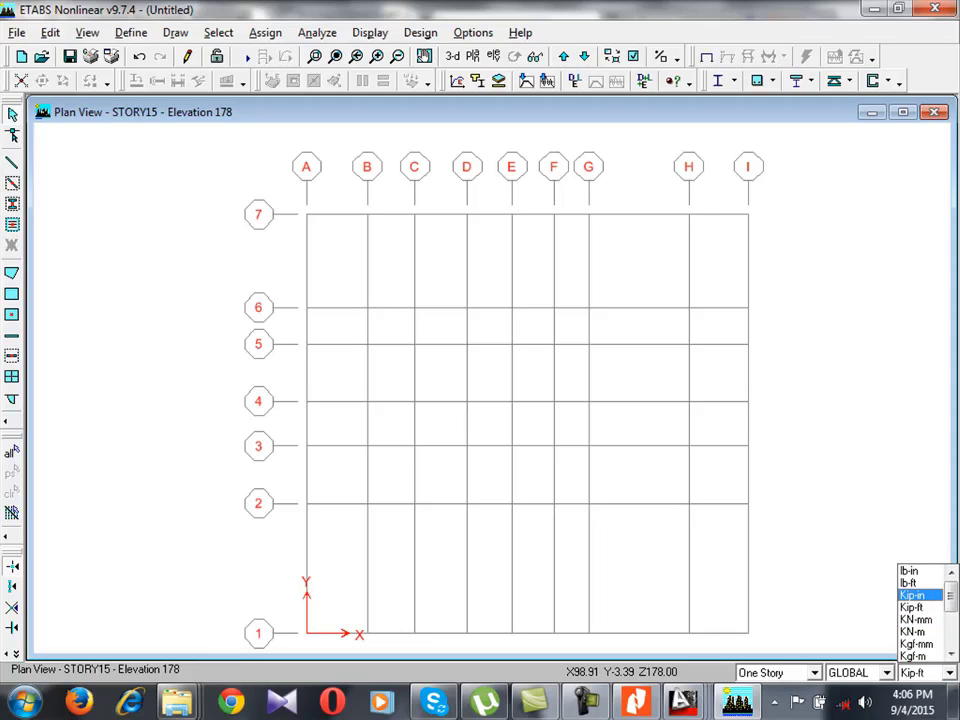
left_click(912, 595)
left_click(131, 32)
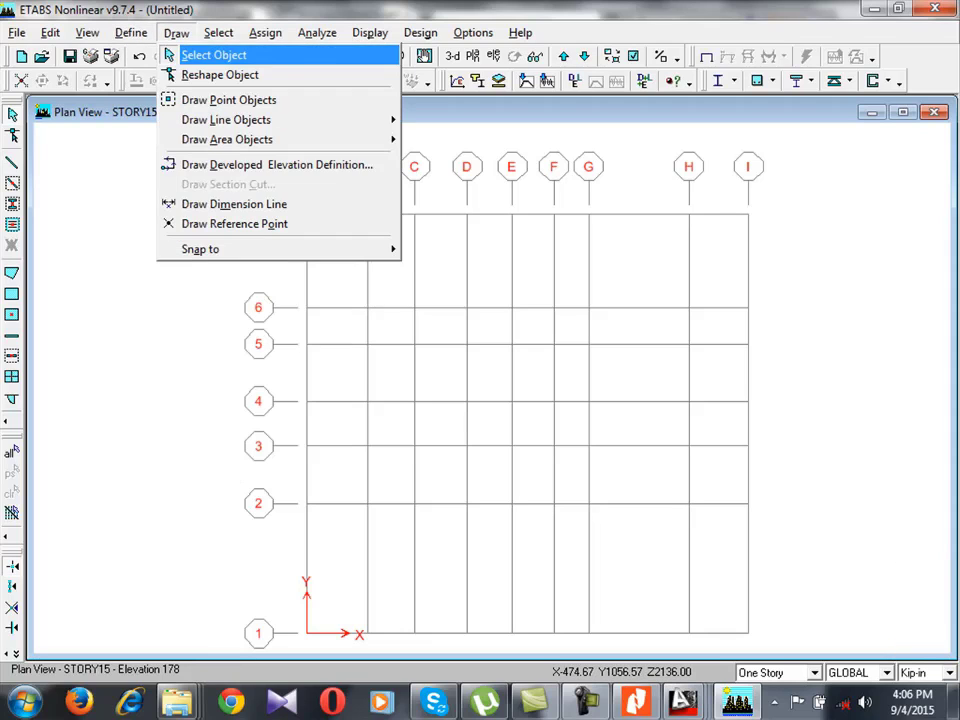
key("Escape")
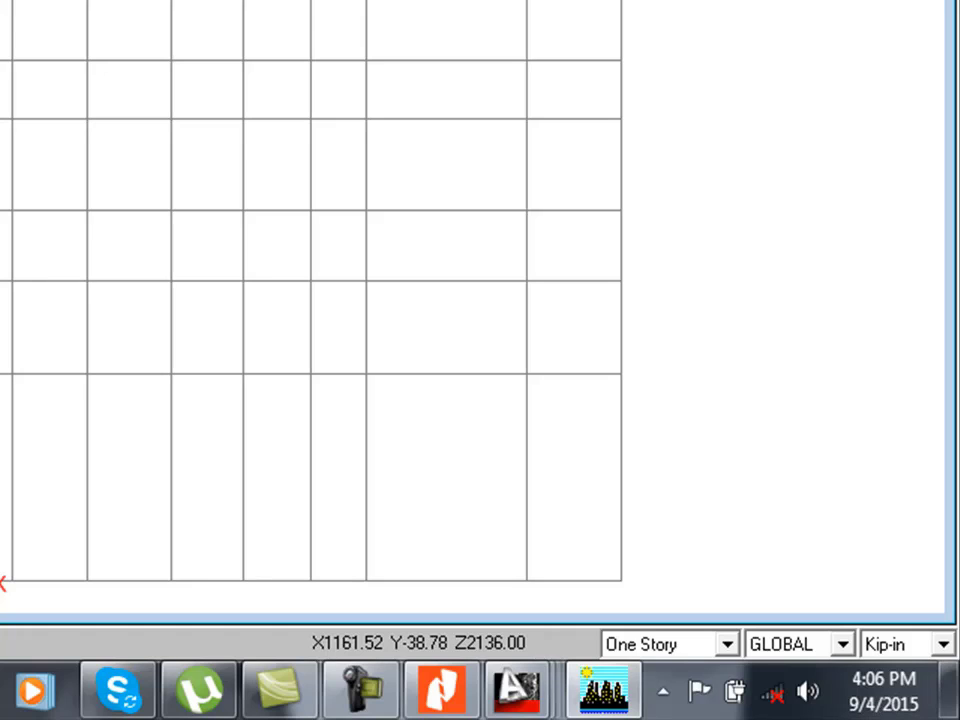
left_click(943, 645)
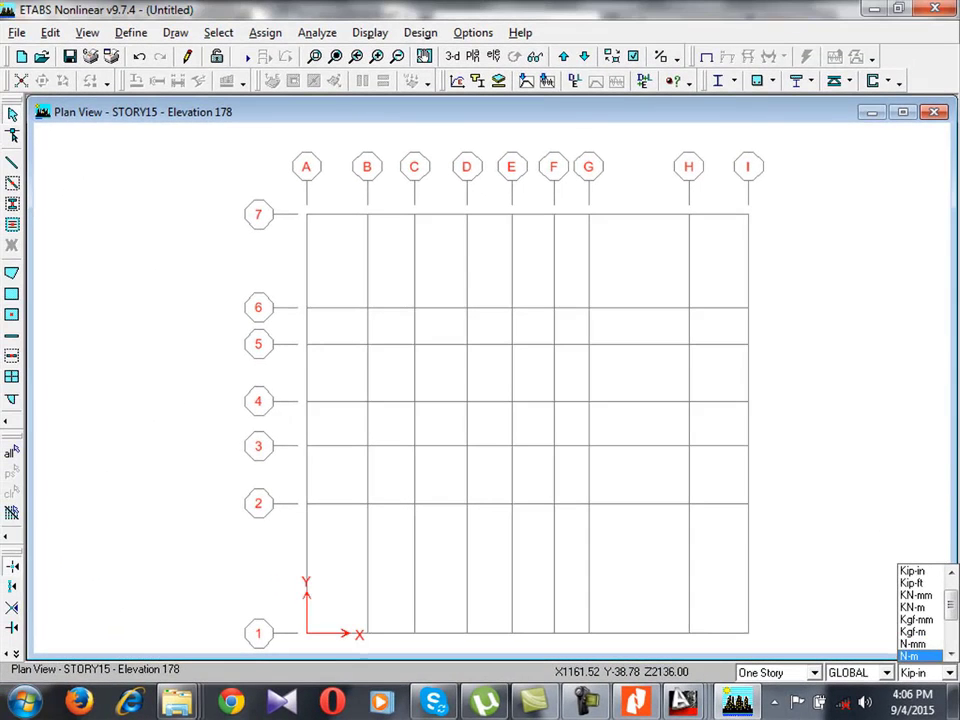
left_click(851, 433)
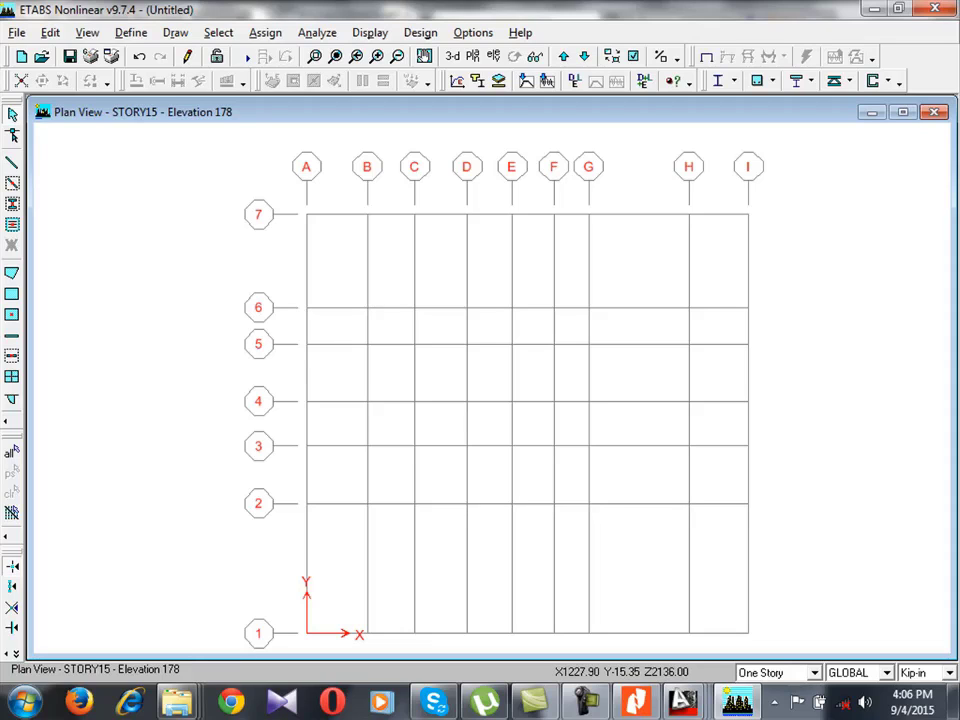
Set the CONC material's specified compressive strength f'c to 3.5 and its bending reinforcement yield stress fy to 60.
left_click(131, 32)
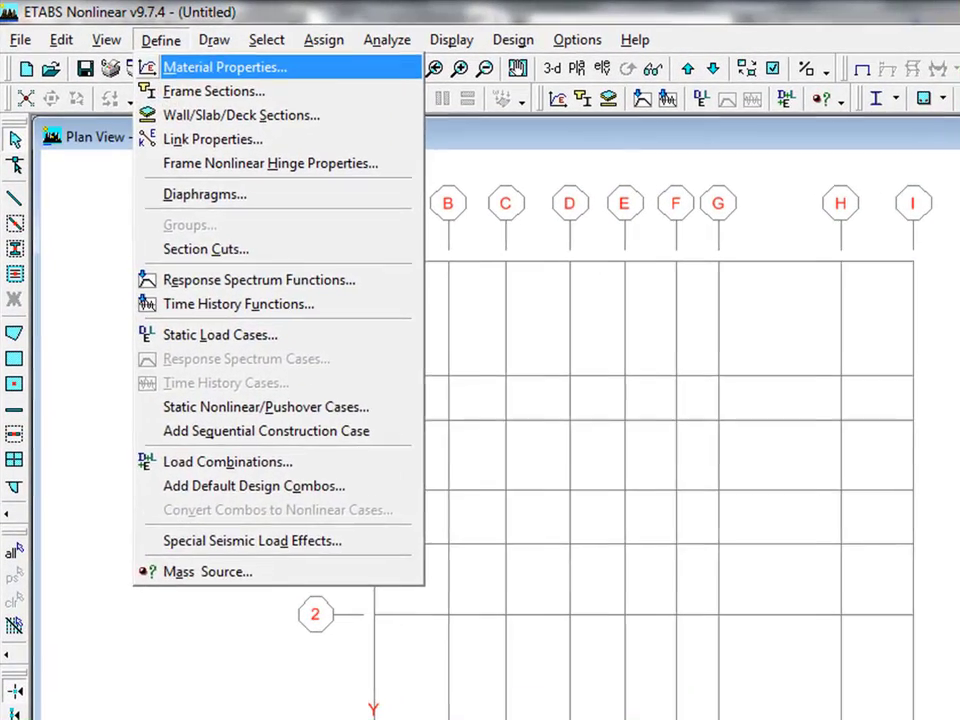
left_click(184, 55)
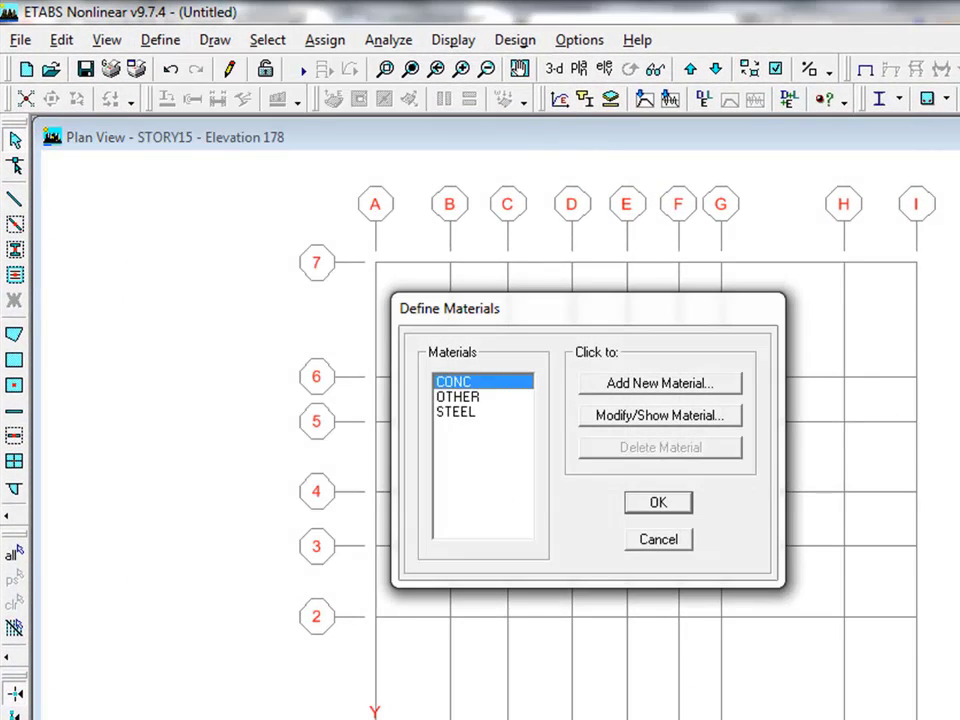
left_click(660, 415)
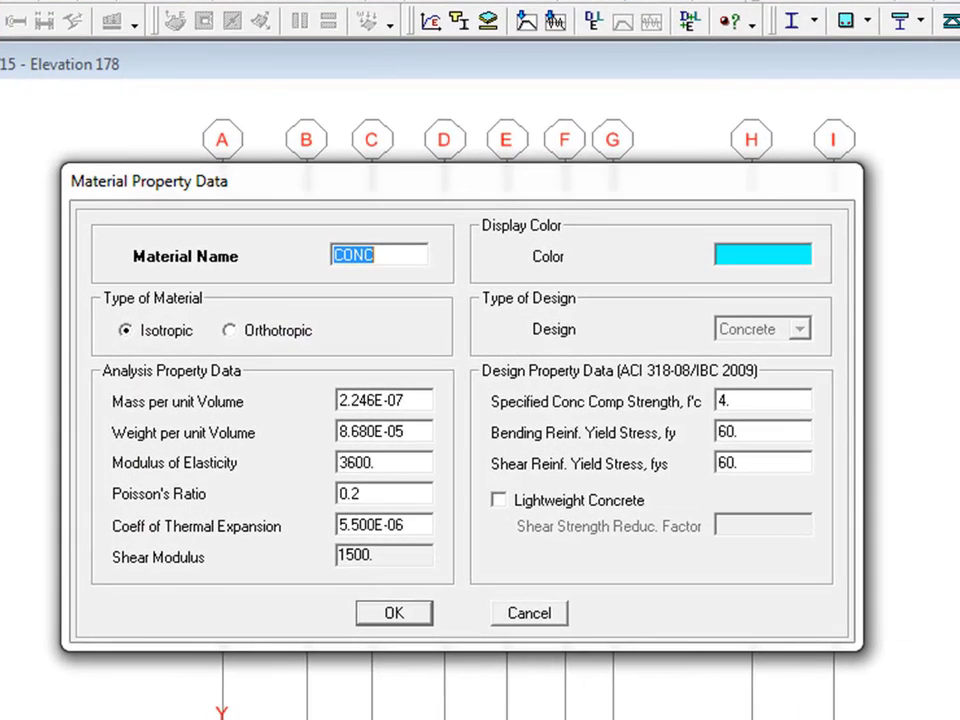
double_click(724, 401)
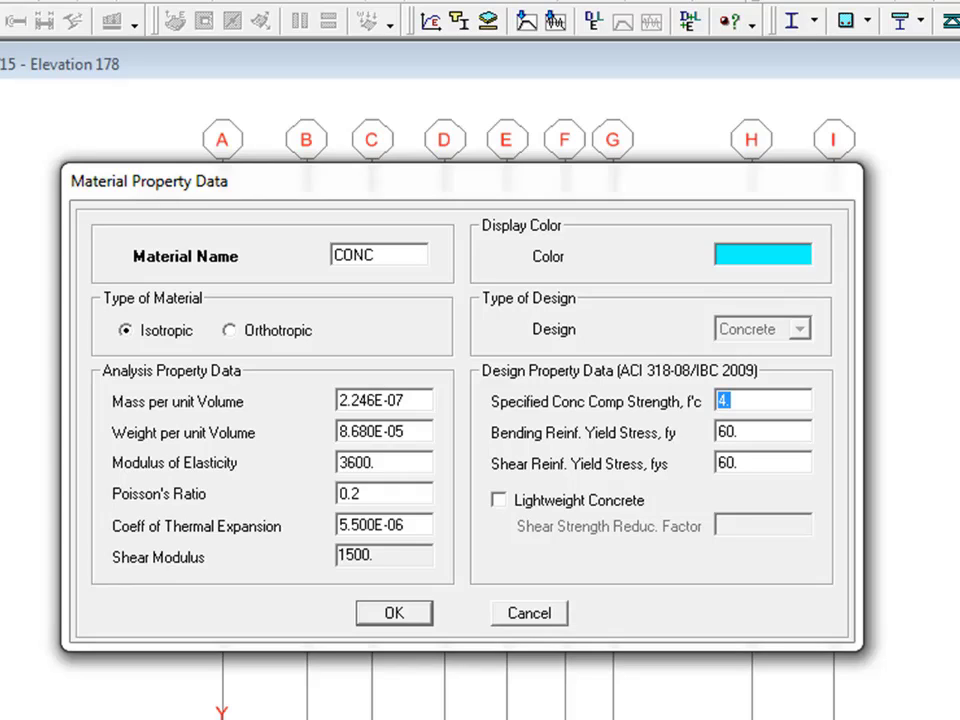
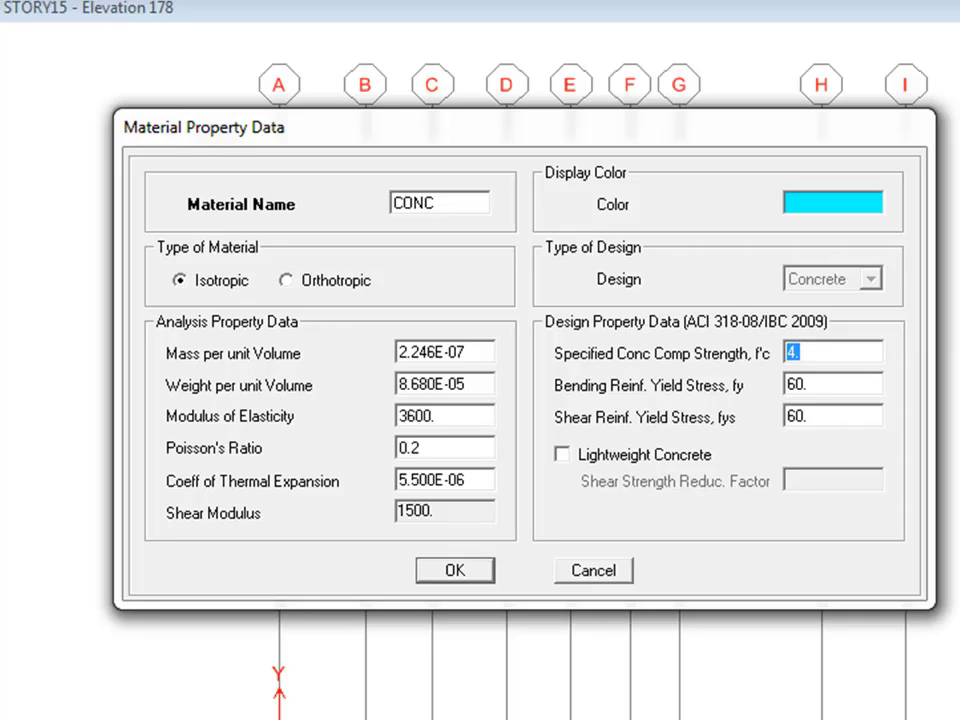
type("3.5")
key("Tab")
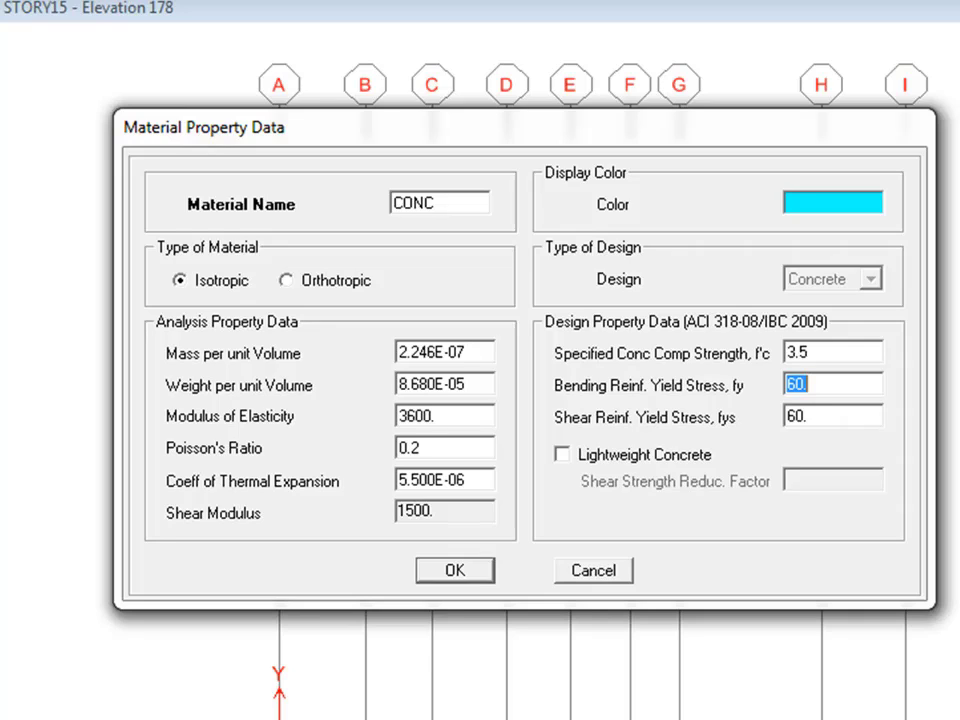
type("72")
key("shift+Home")
type("60")
Set the CONC material's modulus of elasticity to 3500 and save the material definitions.
double_click(415, 416)
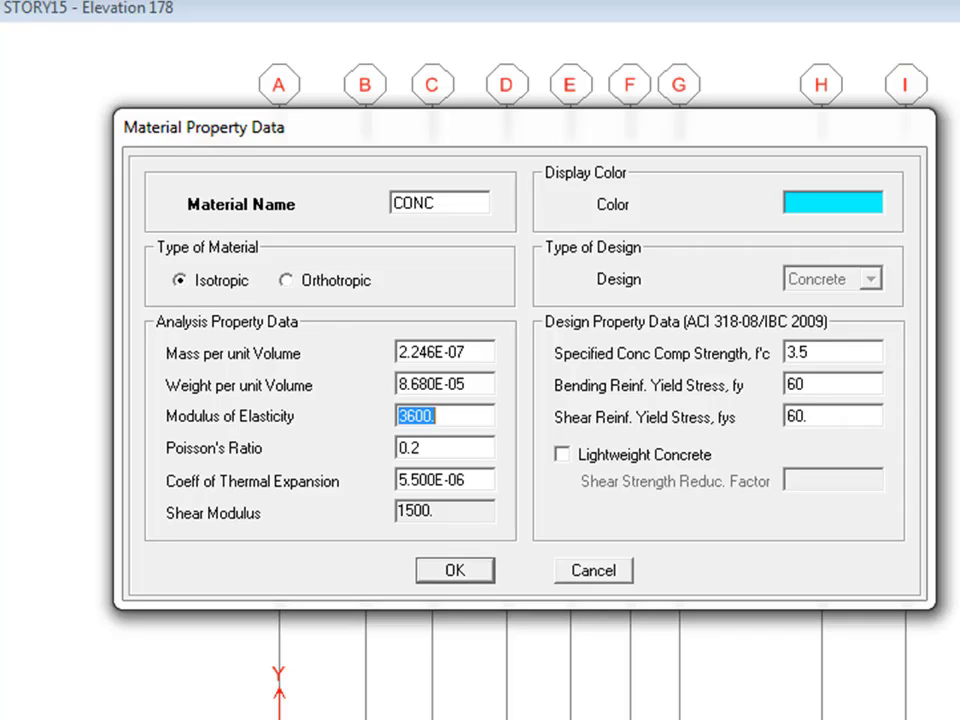
type("3500")
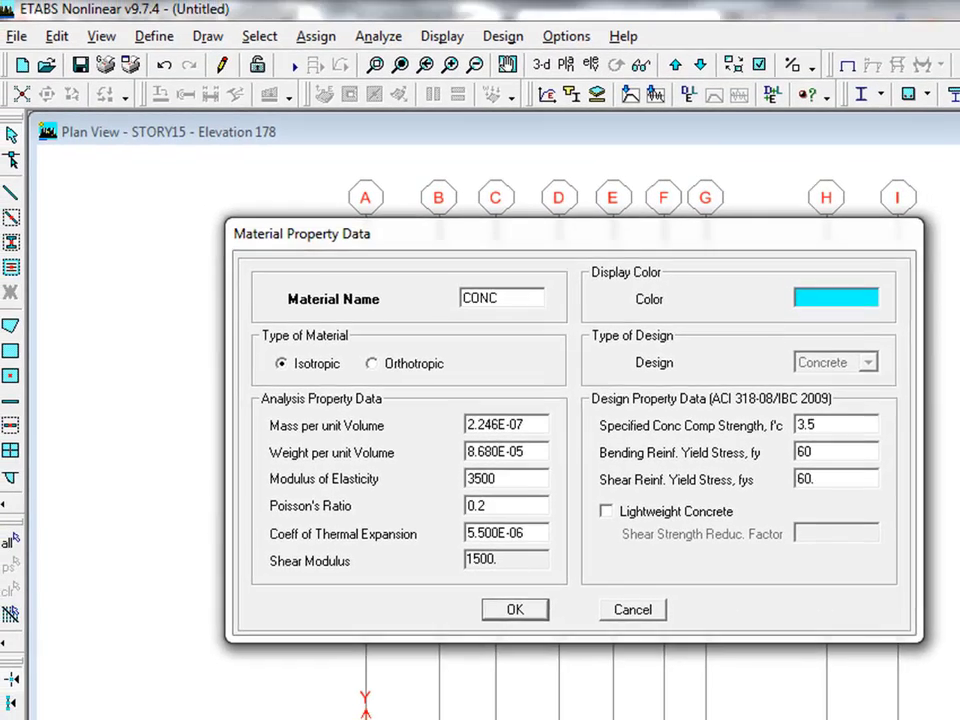
key("Return")
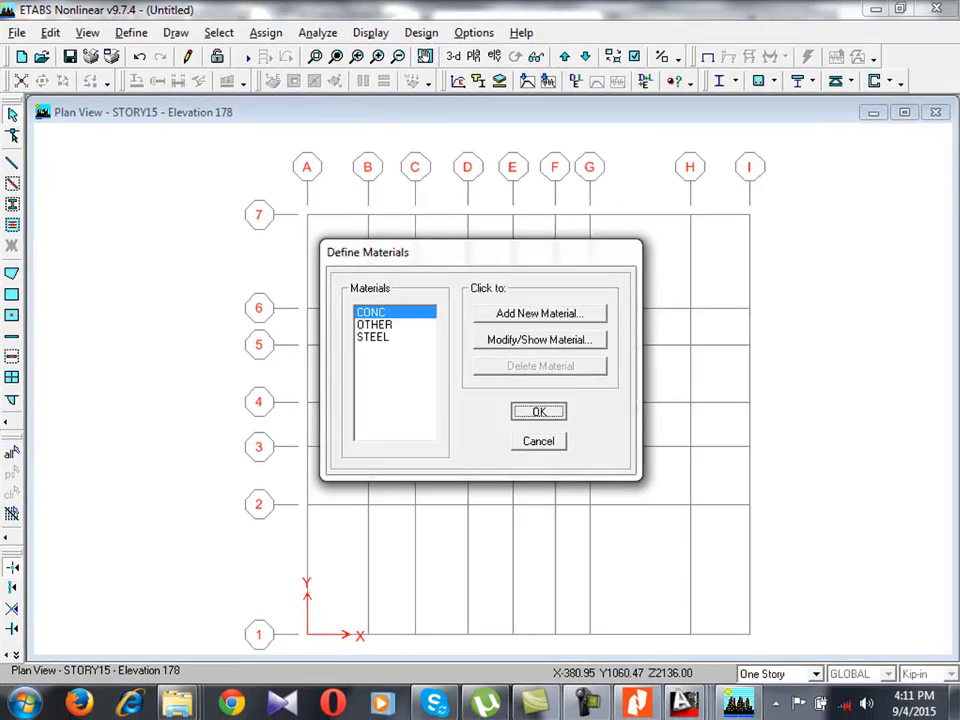
left_click(660, 488)
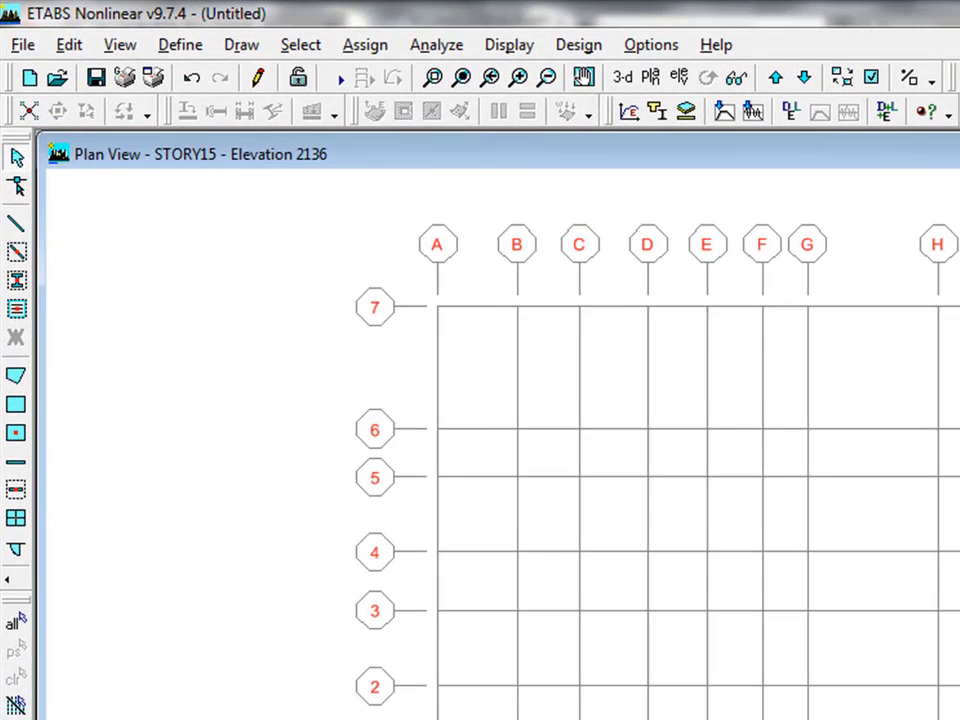
Delete all the predefined frame sections from A-CompBm through W44X290 in the frame property definitions.
left_click(180, 44)
left_click(240, 101)
left_click_drag(660, 327, 649, 236)
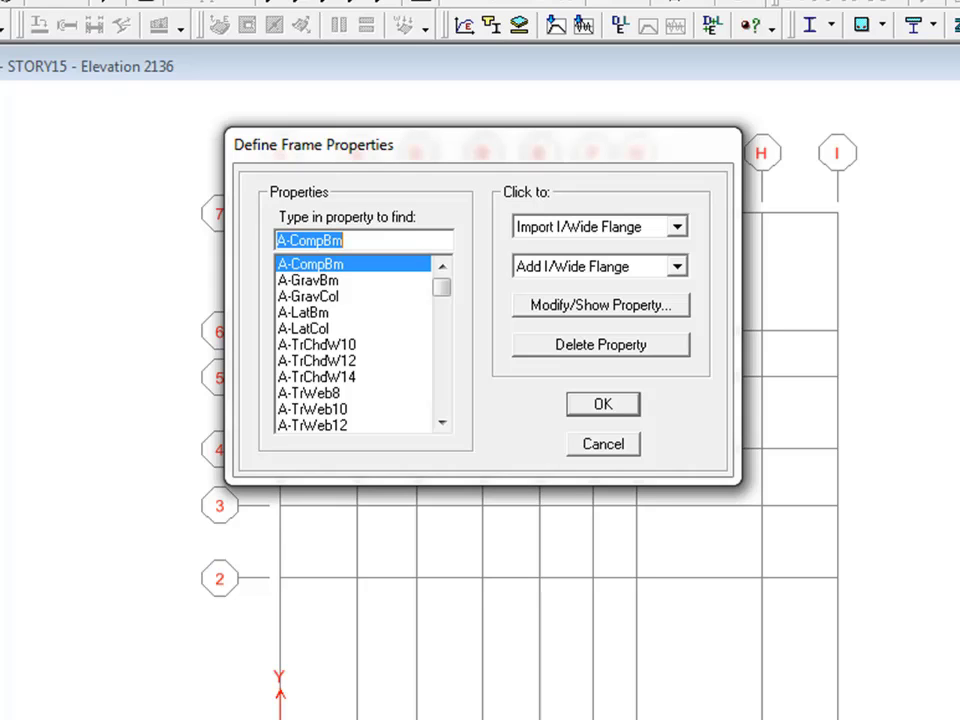
left_click_drag(320, 264, 320, 450)
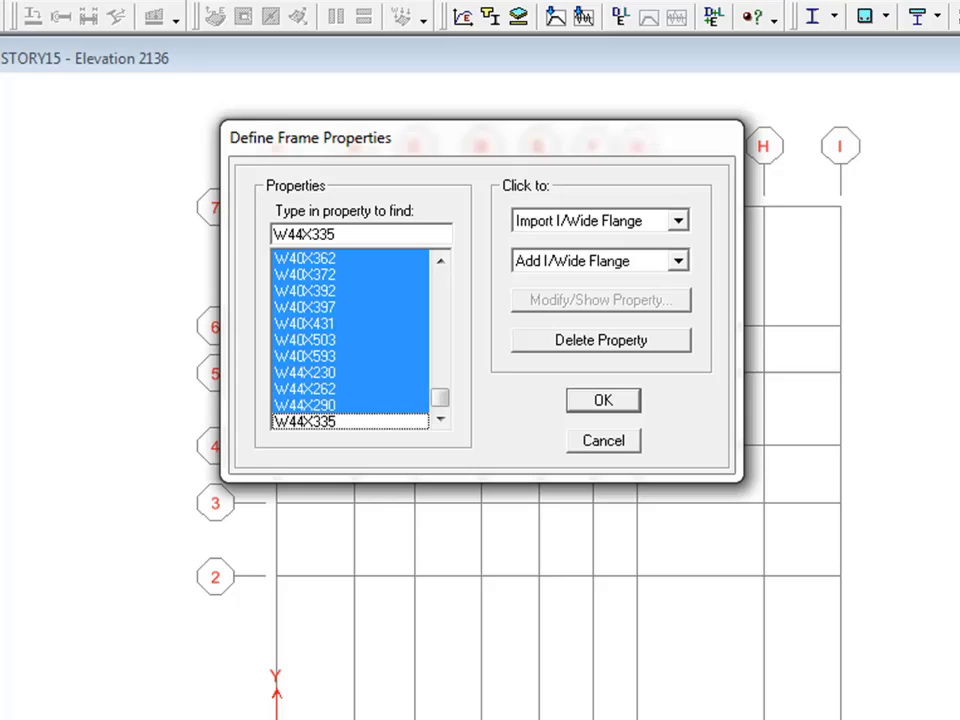
left_click(601, 340)
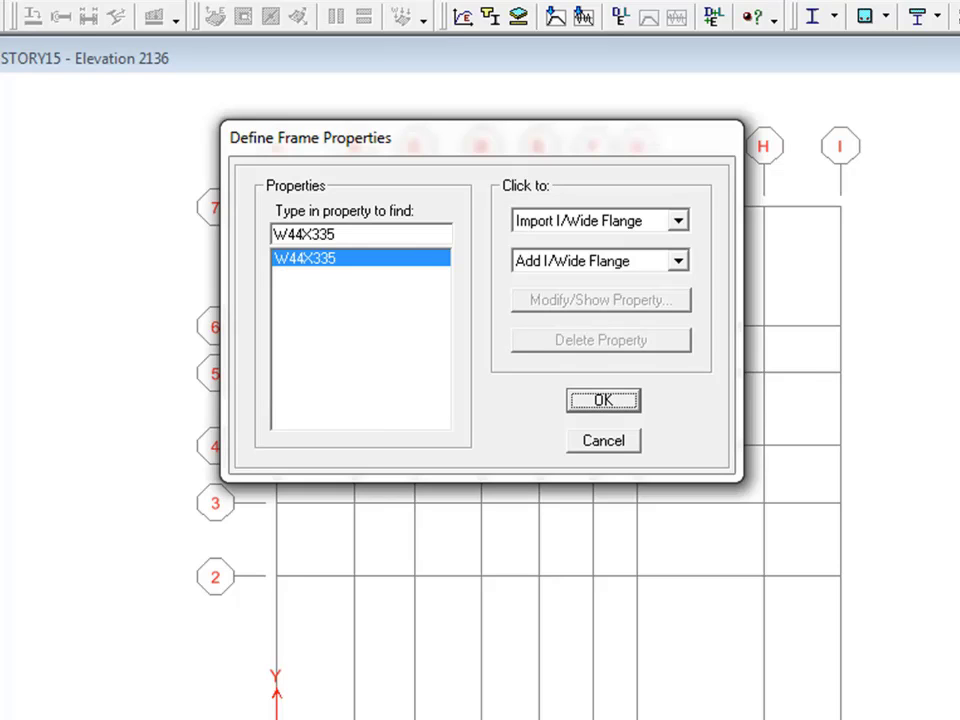
Start a new rectangular frame section in the frame property definitions.
left_click(678, 260)
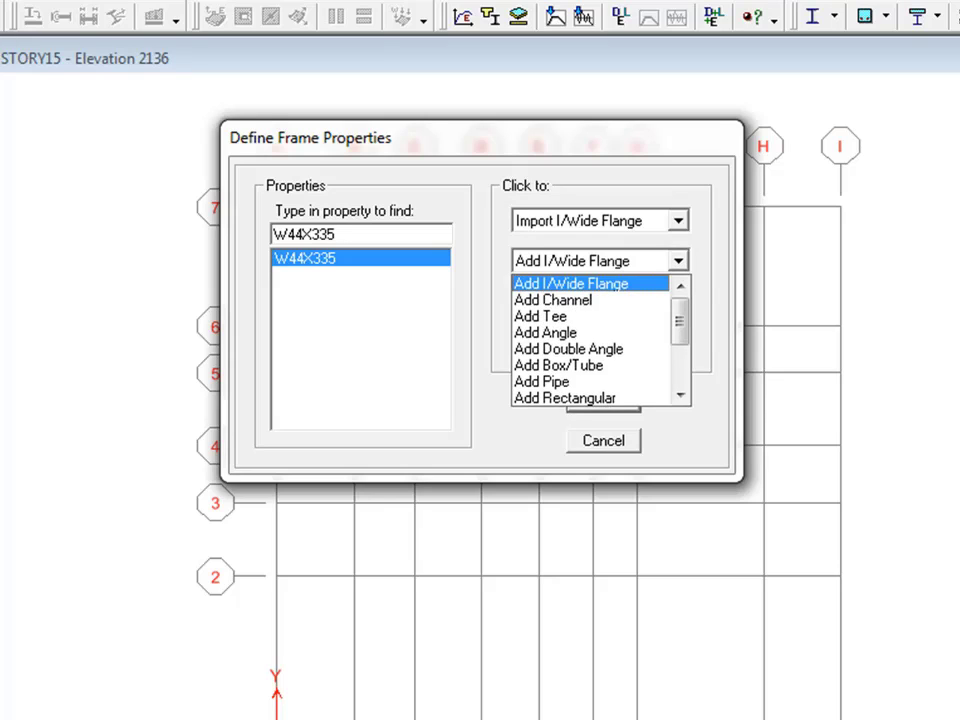
left_click(571, 284)
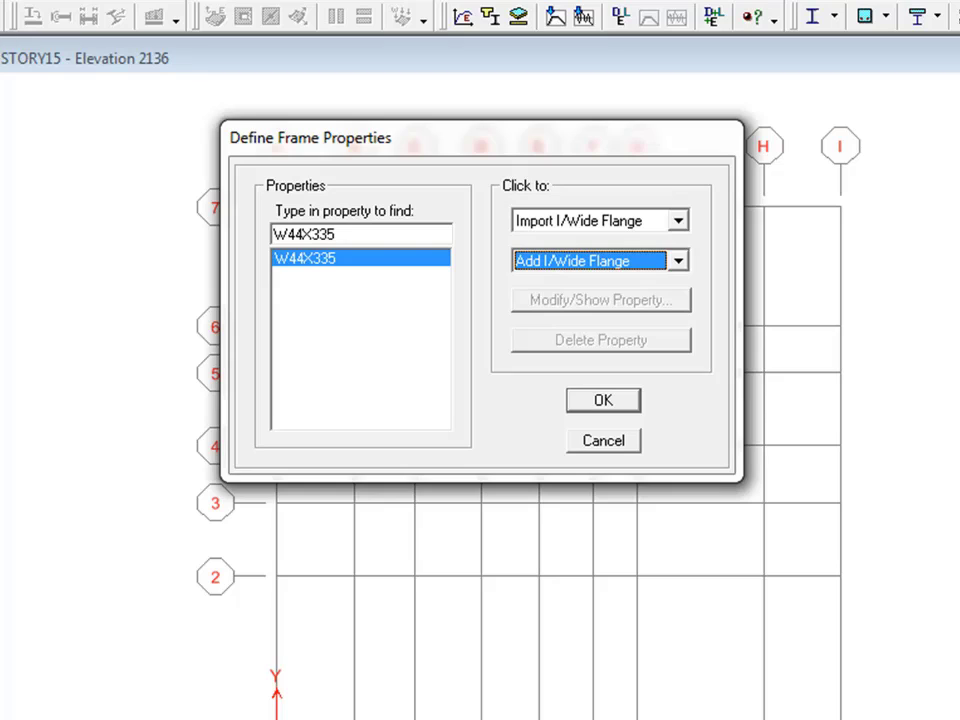
left_click(678, 260)
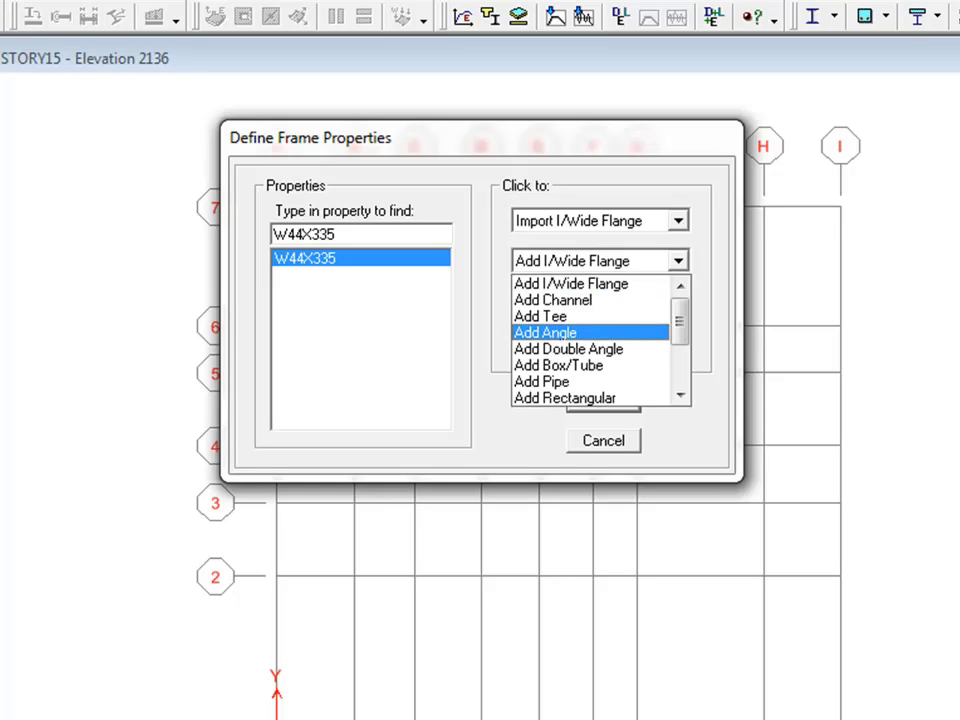
scroll(590, 340, "down", 1)
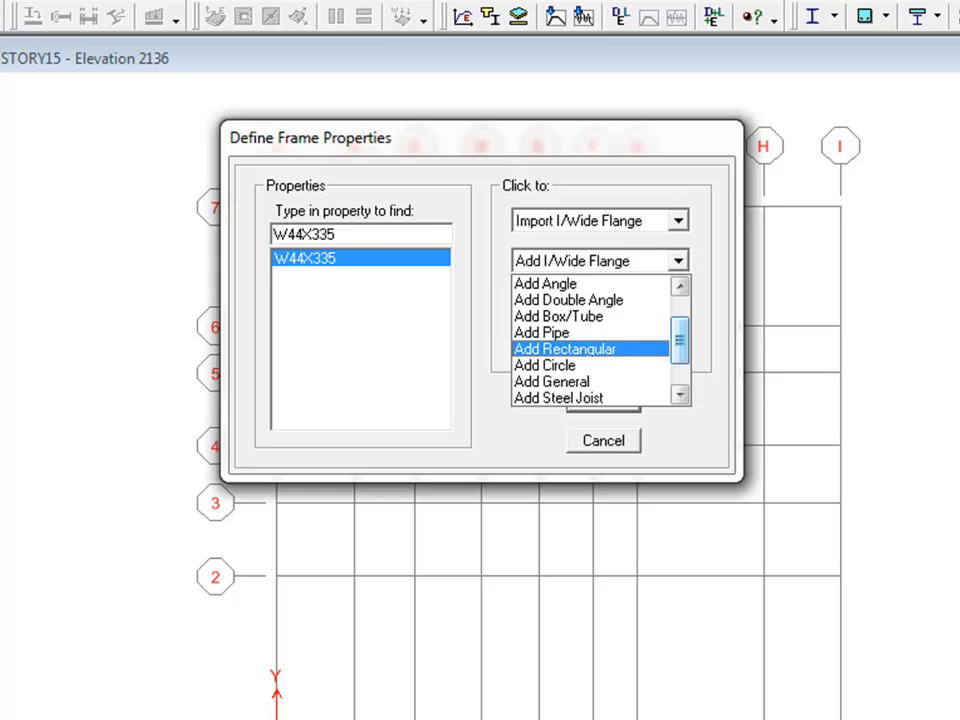
key("Return")
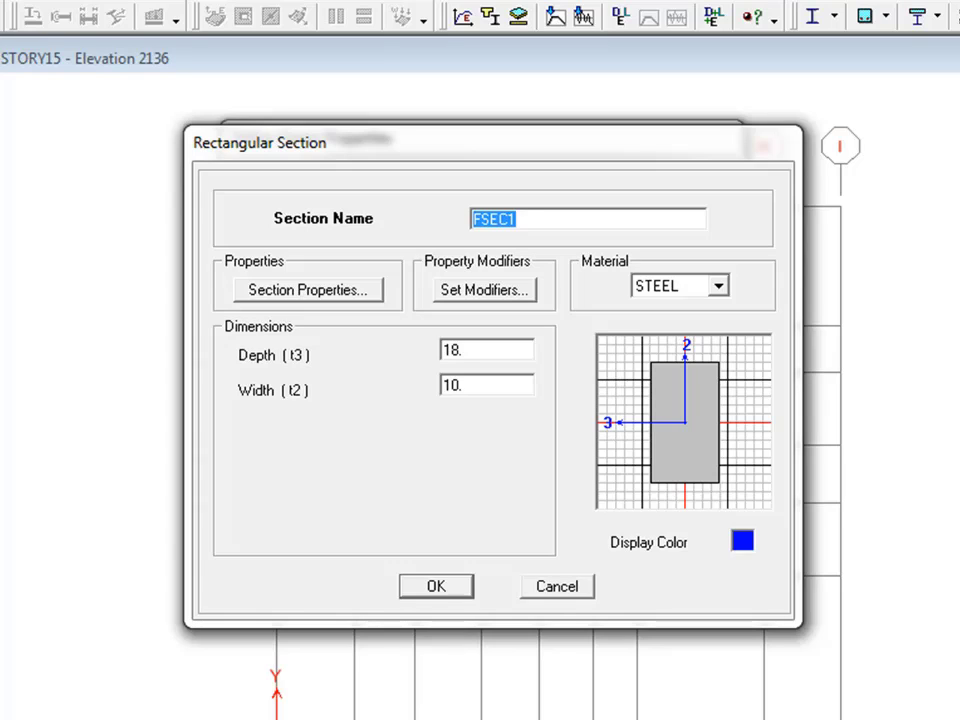
Set the new rectangular section's material to CONC.
left_click(718, 286)
left_click(655, 308)
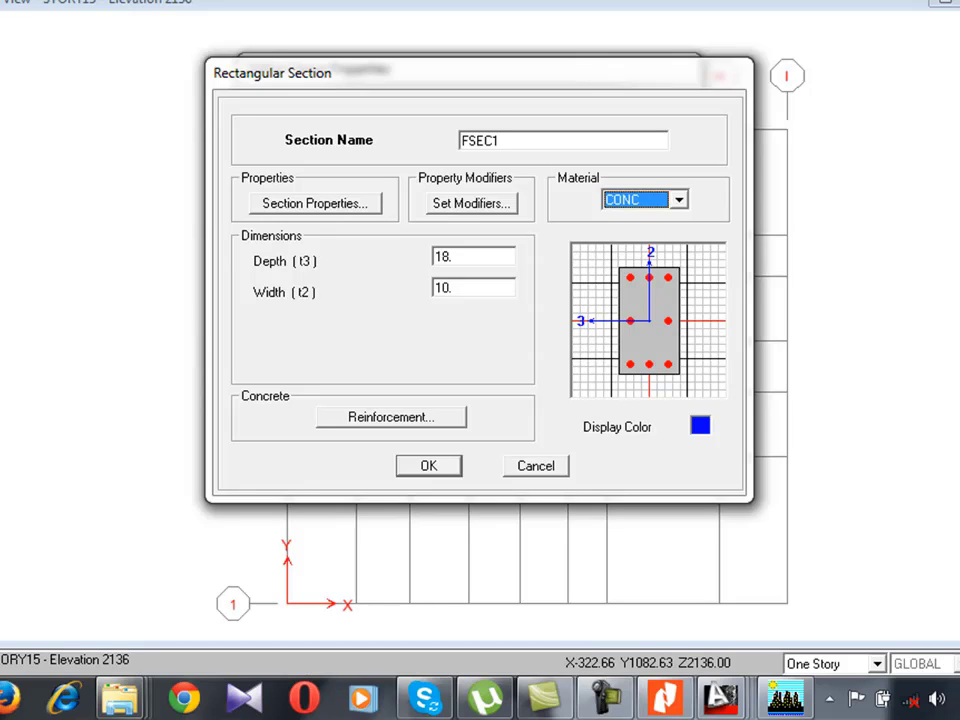
key("alt+Down")
key("Return")
key("alt+Down")
key("Down")
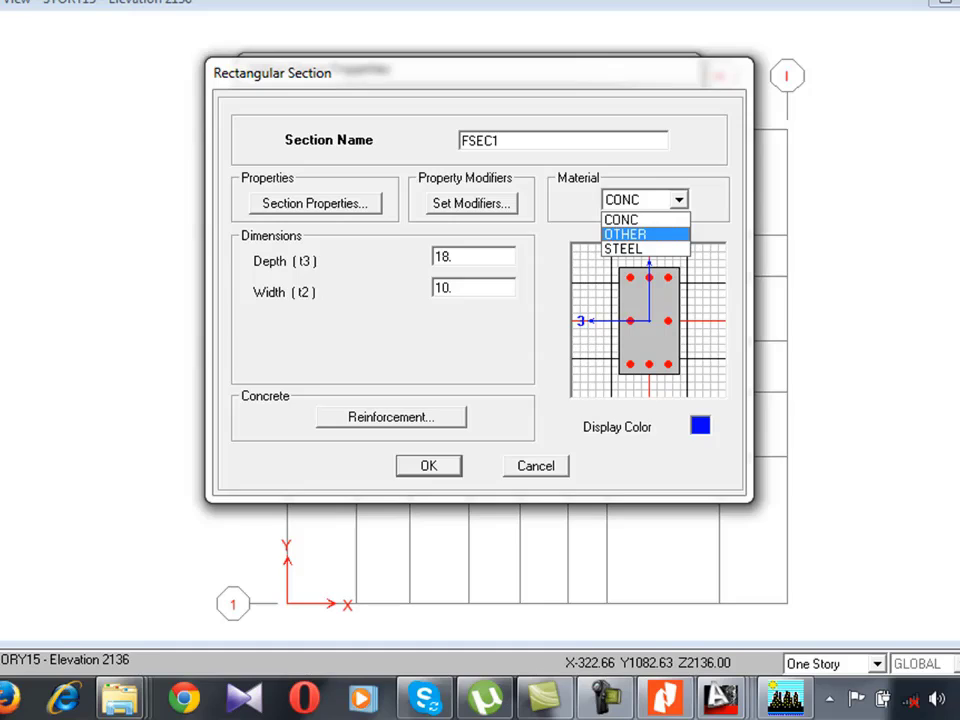
key("Up")
key("Return")
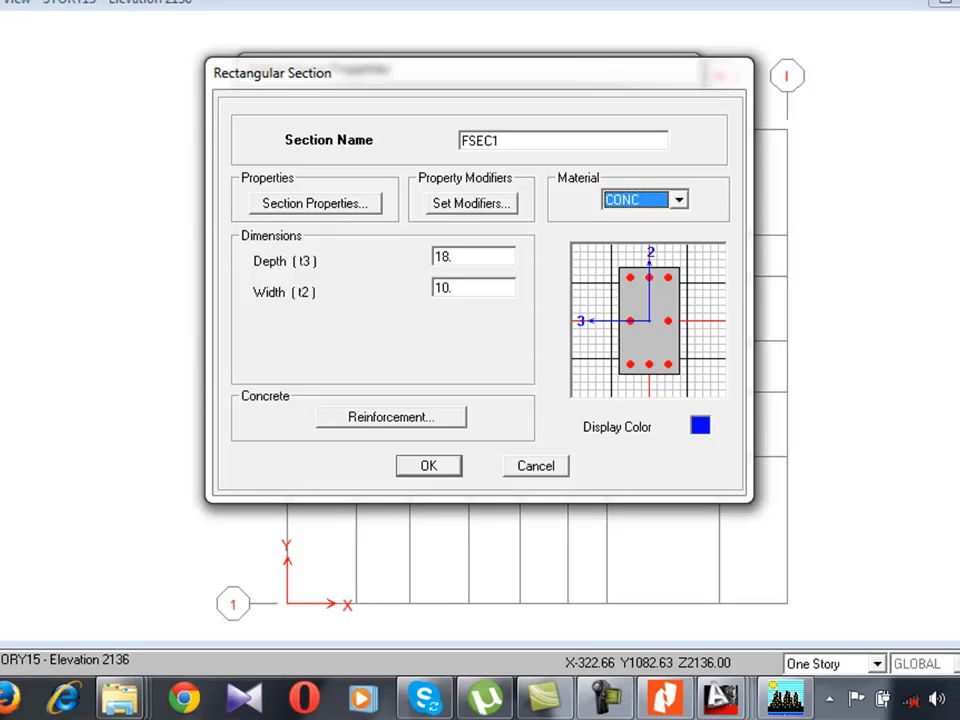
Name the rectangular section C1-12X30 and set its width (t2) to 12 and its depth (t3) to 30.
double_click(480, 141)
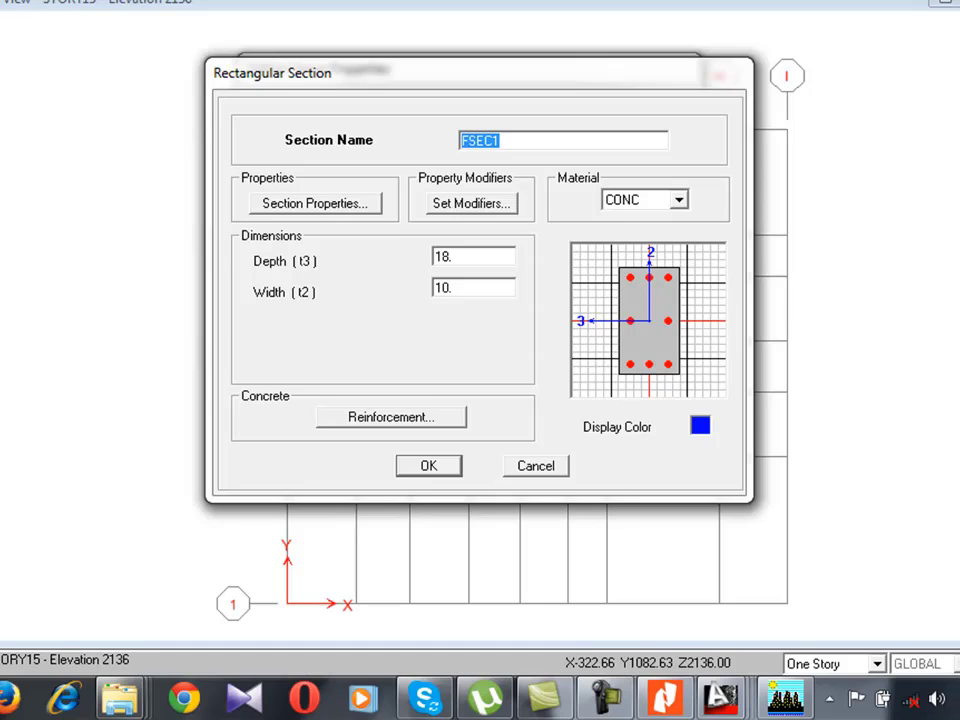
type("C1-")
type("12X30")
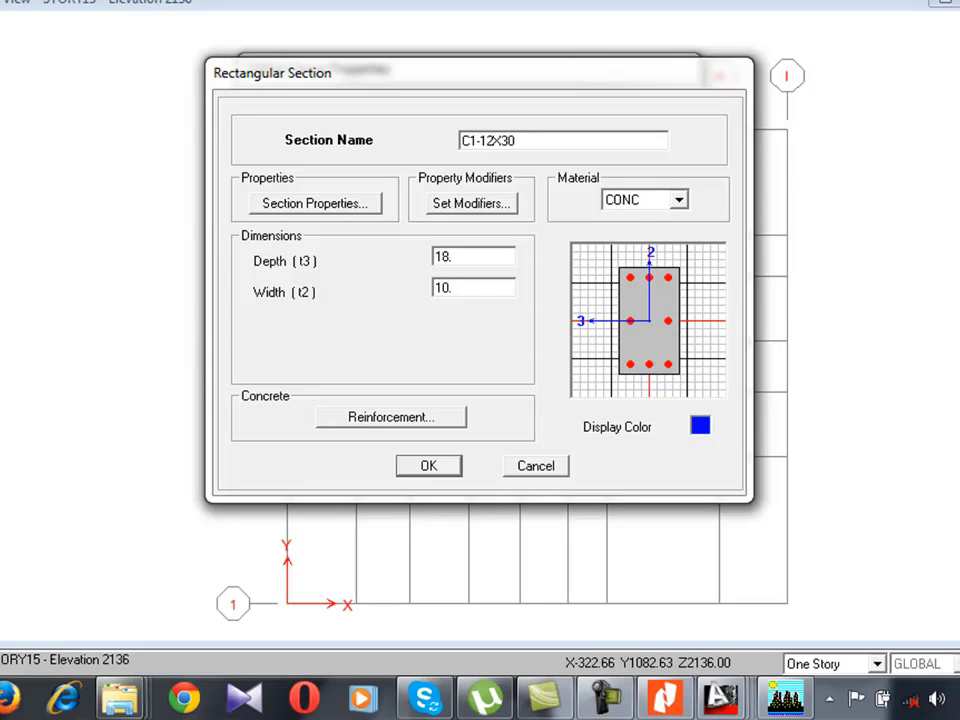
left_click(473, 287)
type("12")
left_click(473, 256)
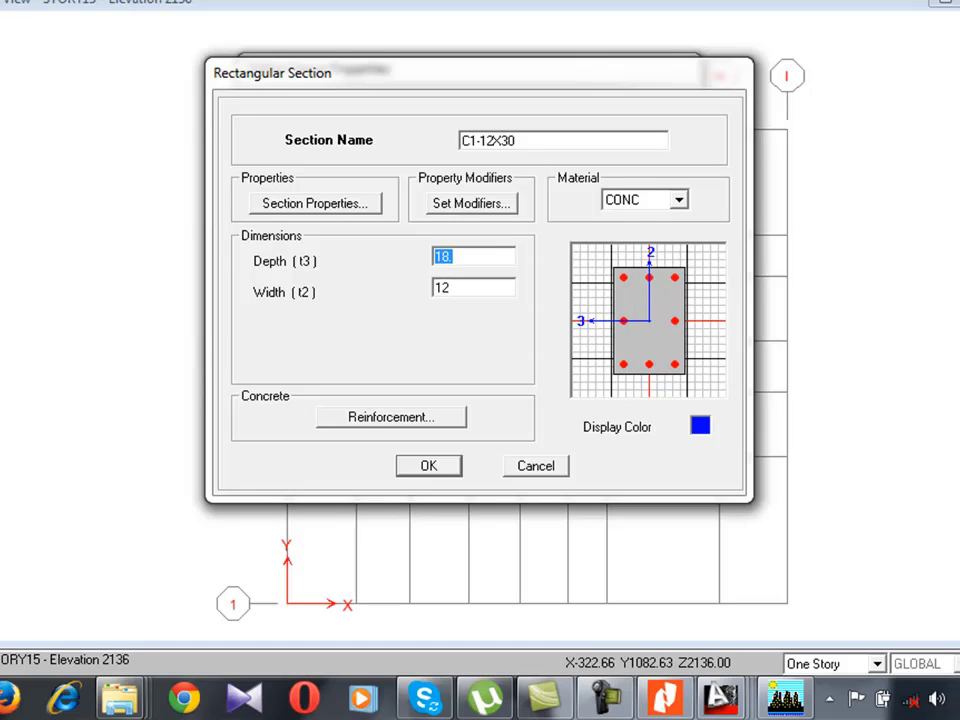
type("30")
Open the section's reinforcement data, try a circular layout with spiral, and return to a rectangular configuration with ties.
left_click(391, 417)
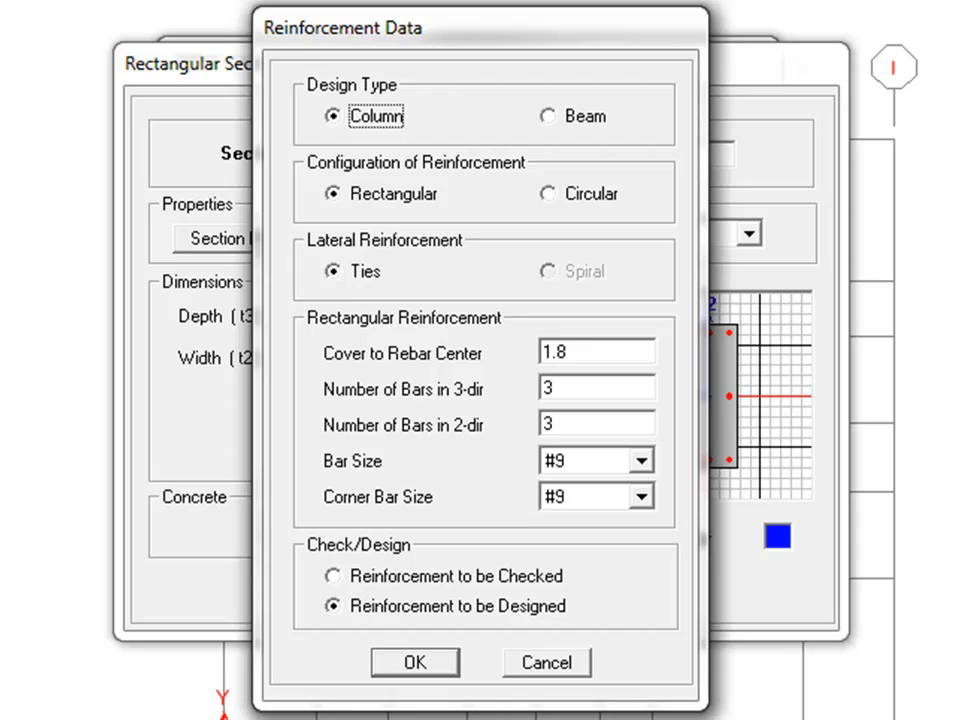
left_click(588, 193)
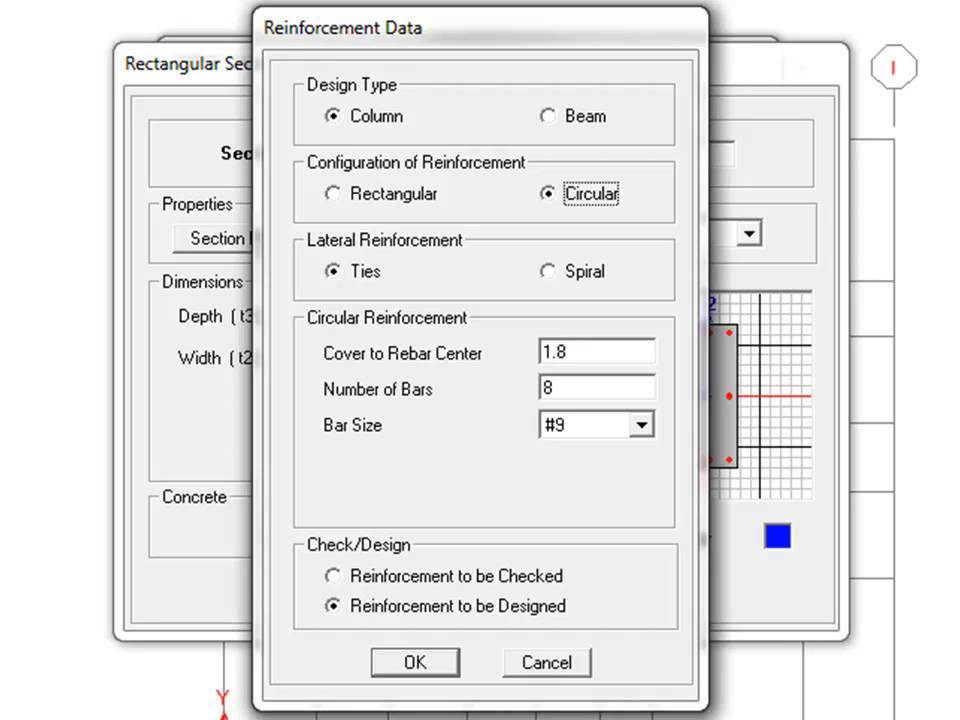
left_click(584, 271)
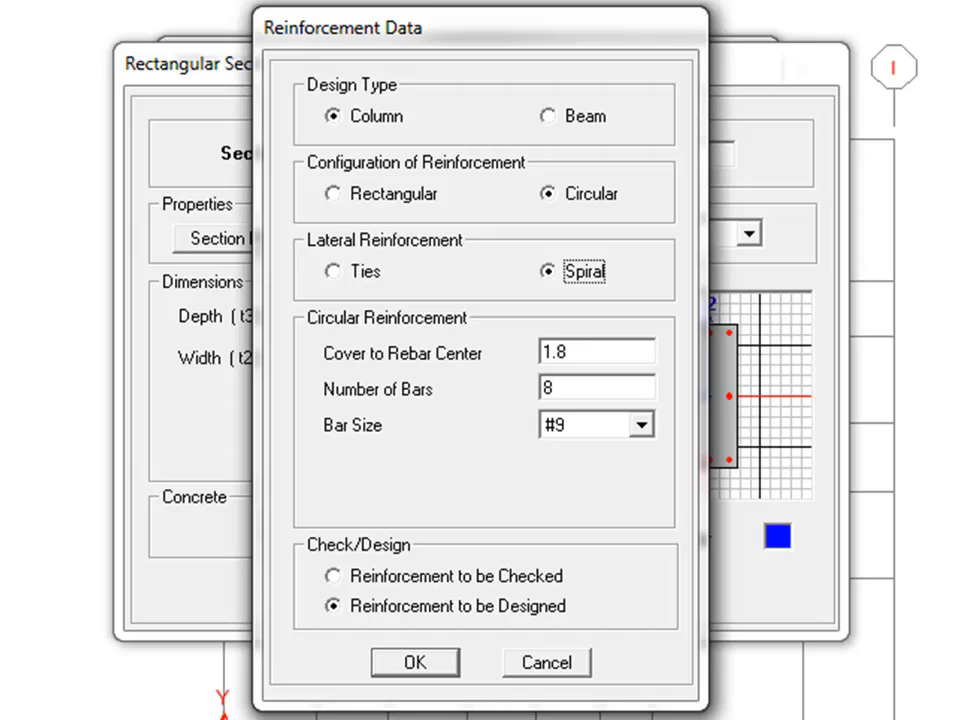
left_click(393, 193)
left_click(365, 271)
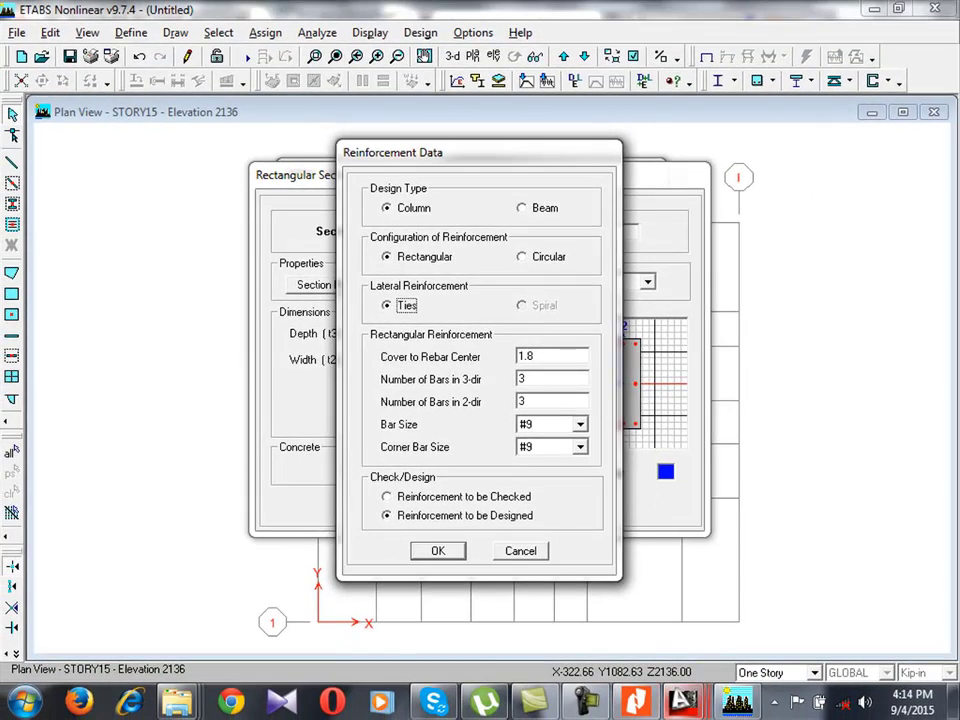
Switch to the FOUNDATION PART-1 drawing in AutoCAD and locate the column tie detail below the column schedule.
mouse_move(682, 700)
left_click(632, 575)
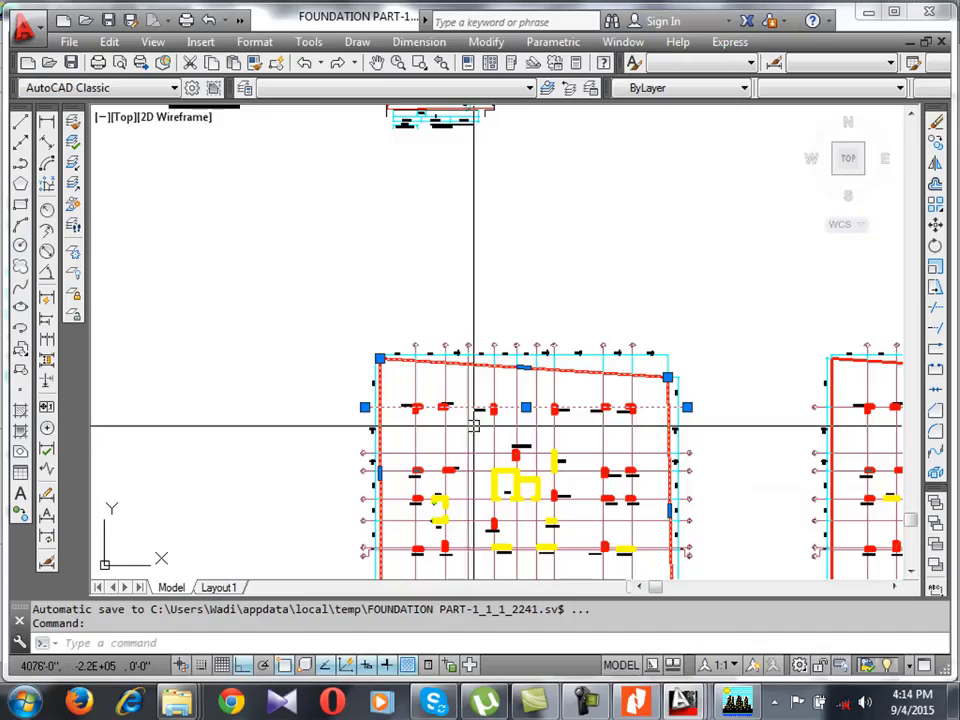
scroll(471, 424, "down", 7)
scroll(438, 128, "up", 4)
scroll(438, 128, "up", 8)
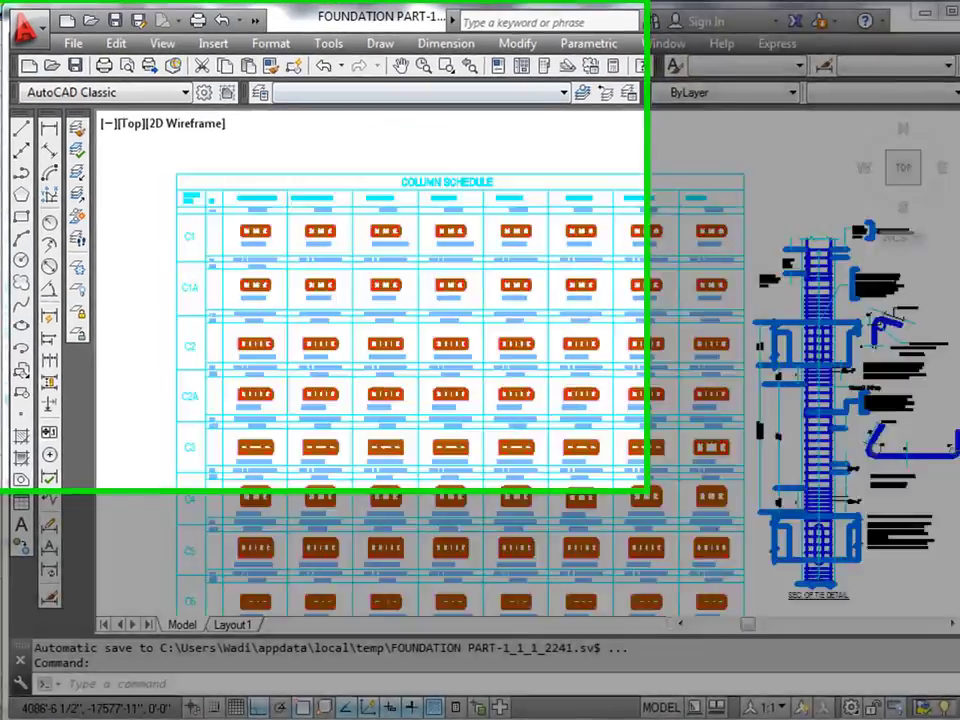
scroll(368, 230, "down", 4)
scroll(568, 521, "up", 10)
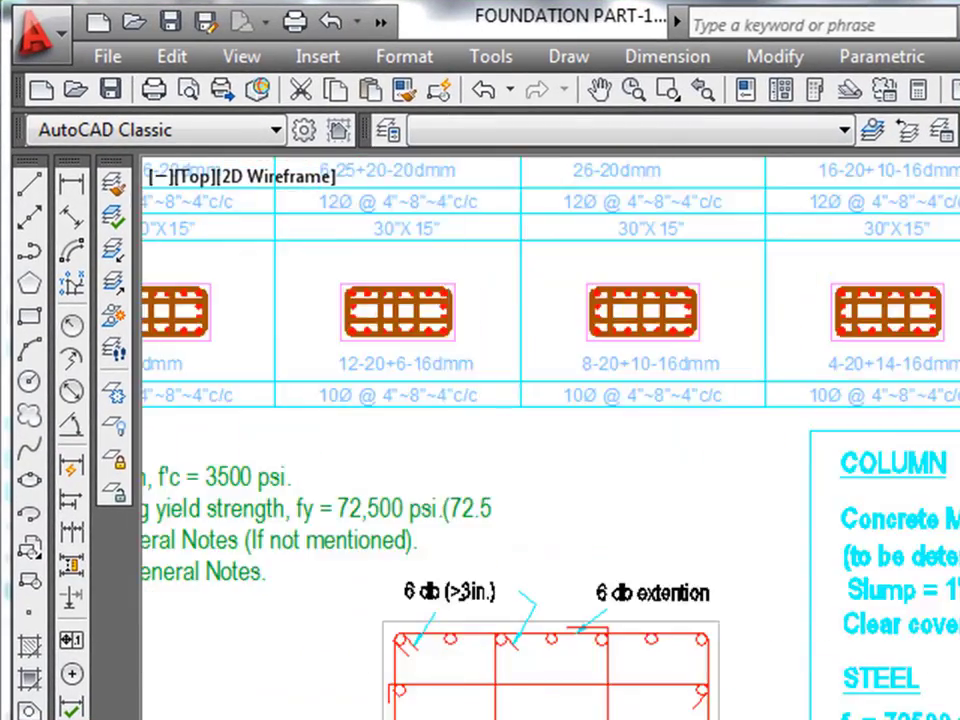
scroll(414, 568, "down", 3)
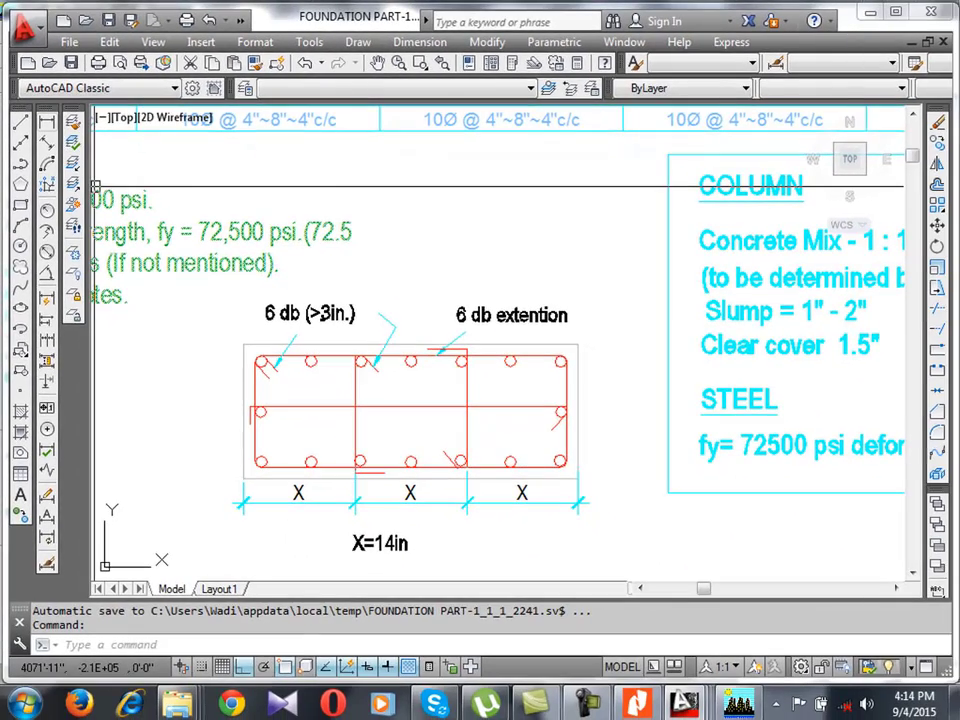
Add a linear dimension for the horizontal distance from the column's outer corner to its upper-left corner bar in the tie detail.
scroll(330, 312, "up", 4)
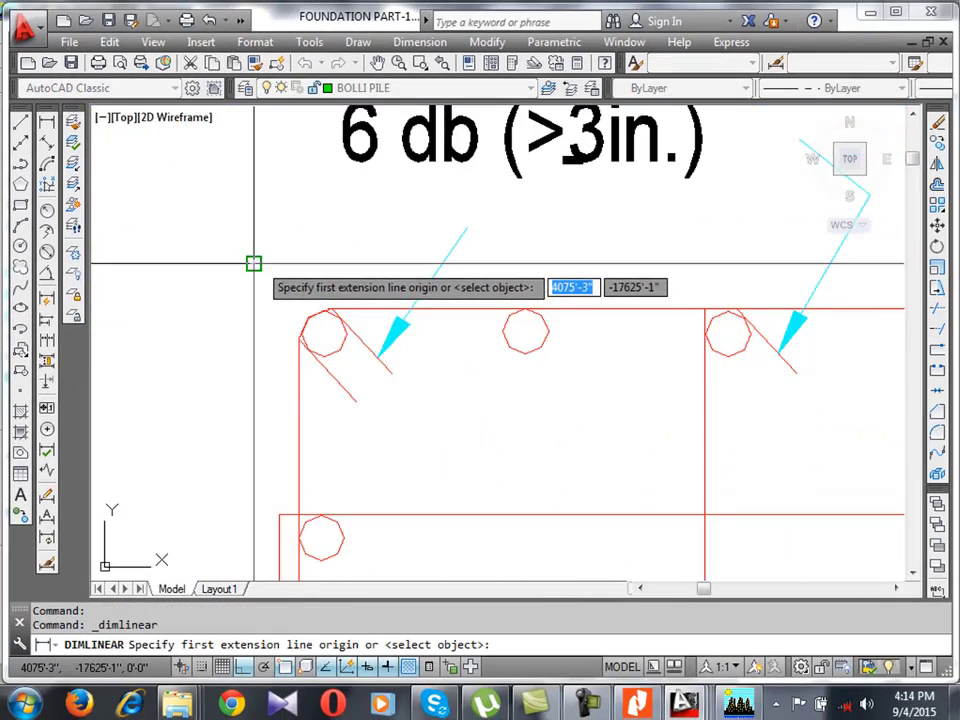
left_click(325, 310)
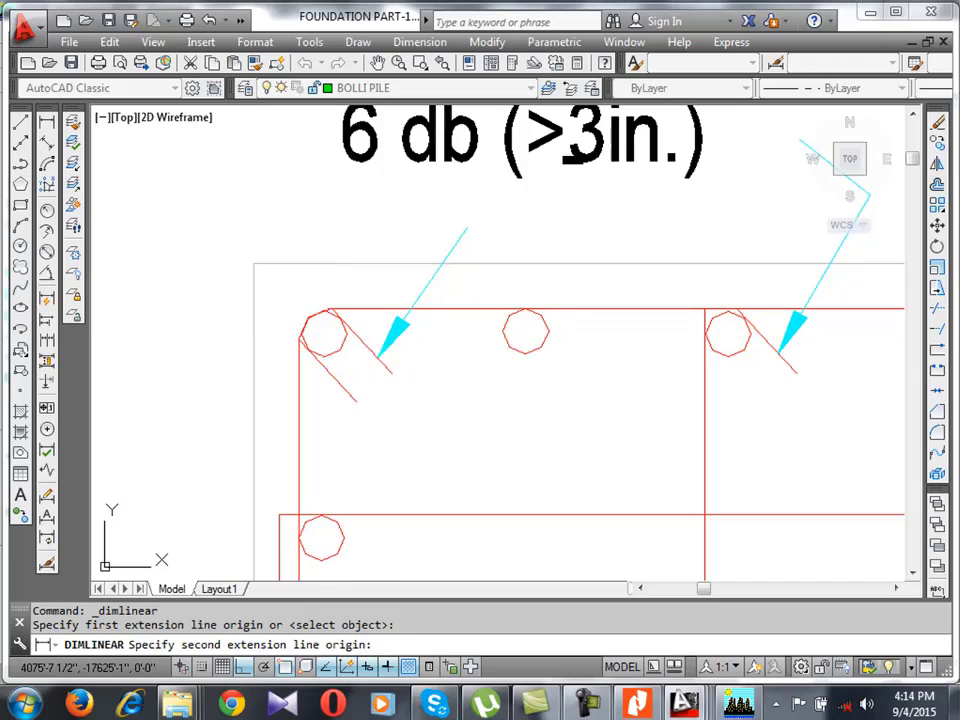
left_click(254, 265)
left_click(316, 218)
scroll(325, 286, "down", 3)
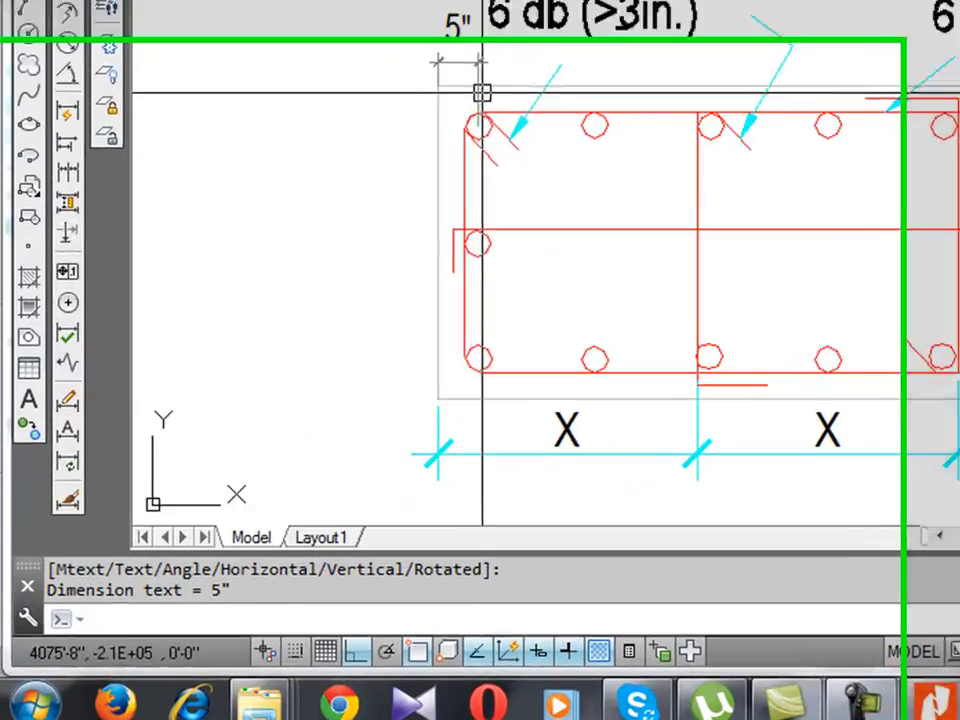
Examine the column notes and the dimensioned tie detail beneath the column schedule.
scroll(357, 315, "down", 4)
scroll(644, 97, "down", 4)
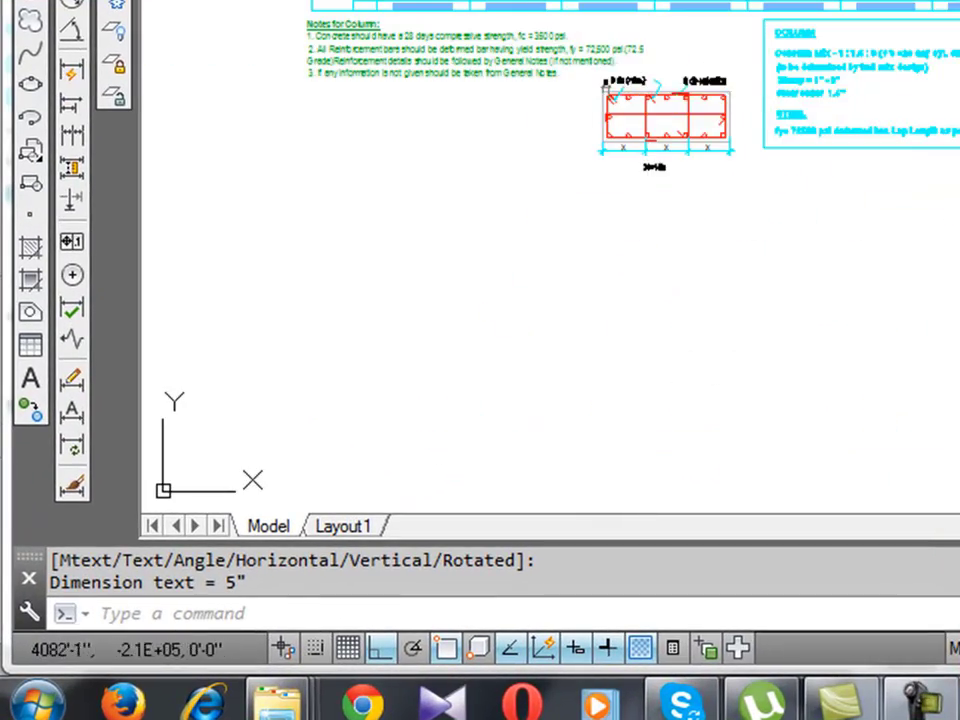
scroll(660, 115, "up", 2)
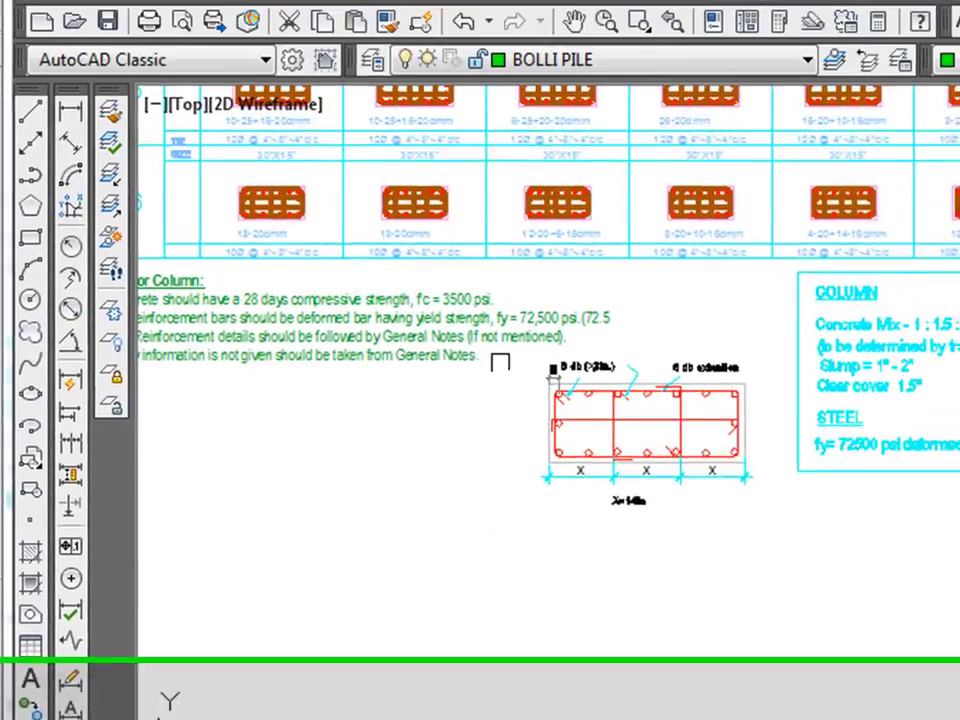
scroll(518, 74, "up", 6)
scroll(221, 162, "down", 3)
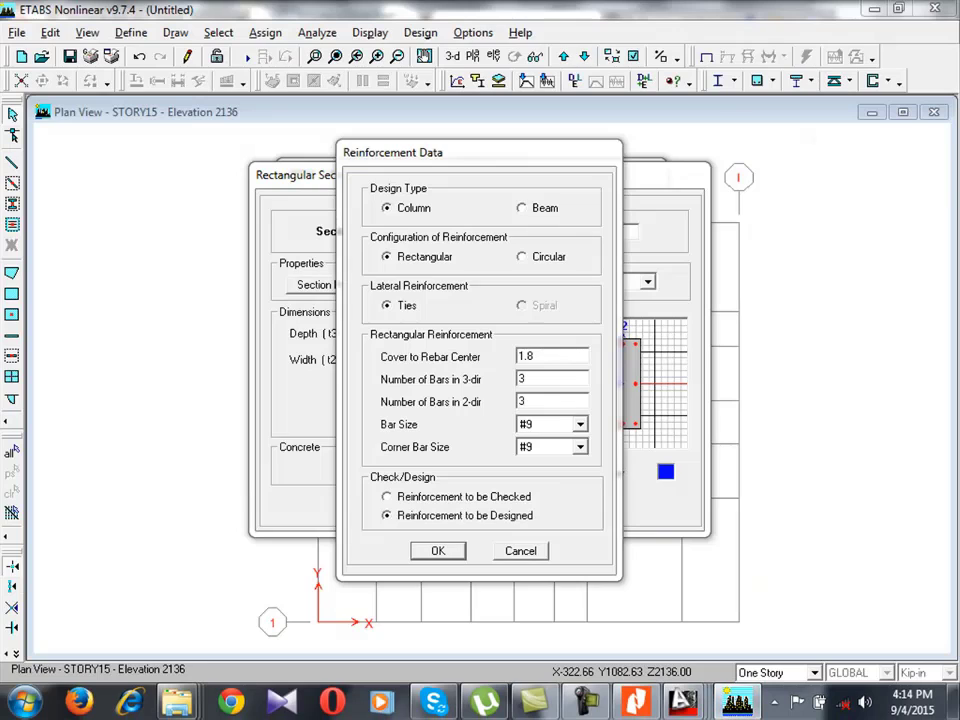
Recheck the column detail in the AutoCAD foundation drawing, and set the ETABS section's cover to rebar center to 2.5.
mouse_move(683, 702)
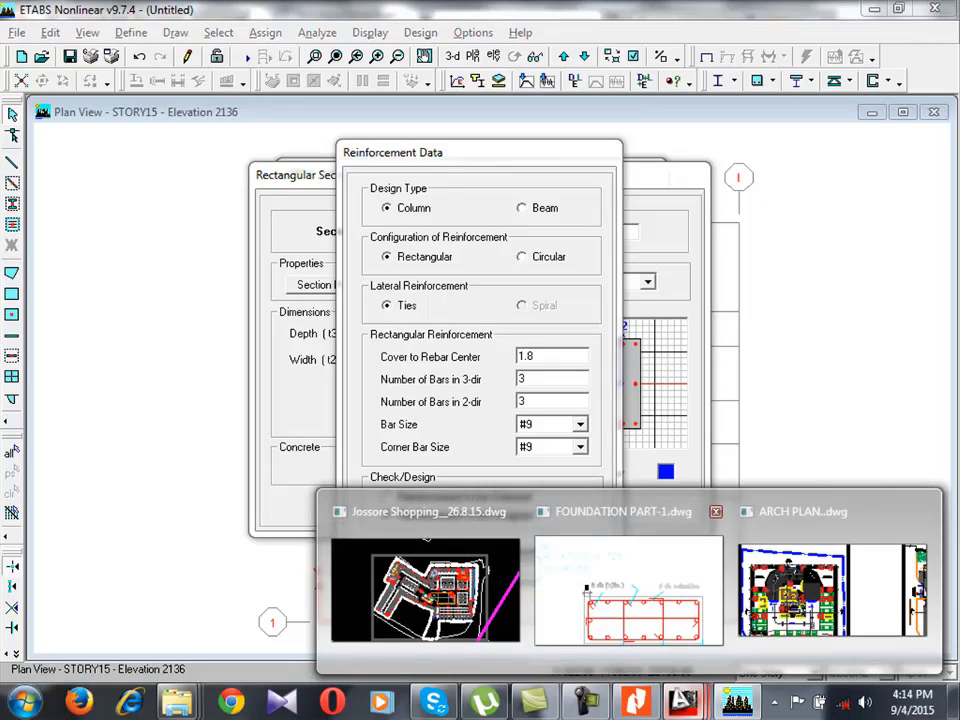
left_click(616, 573)
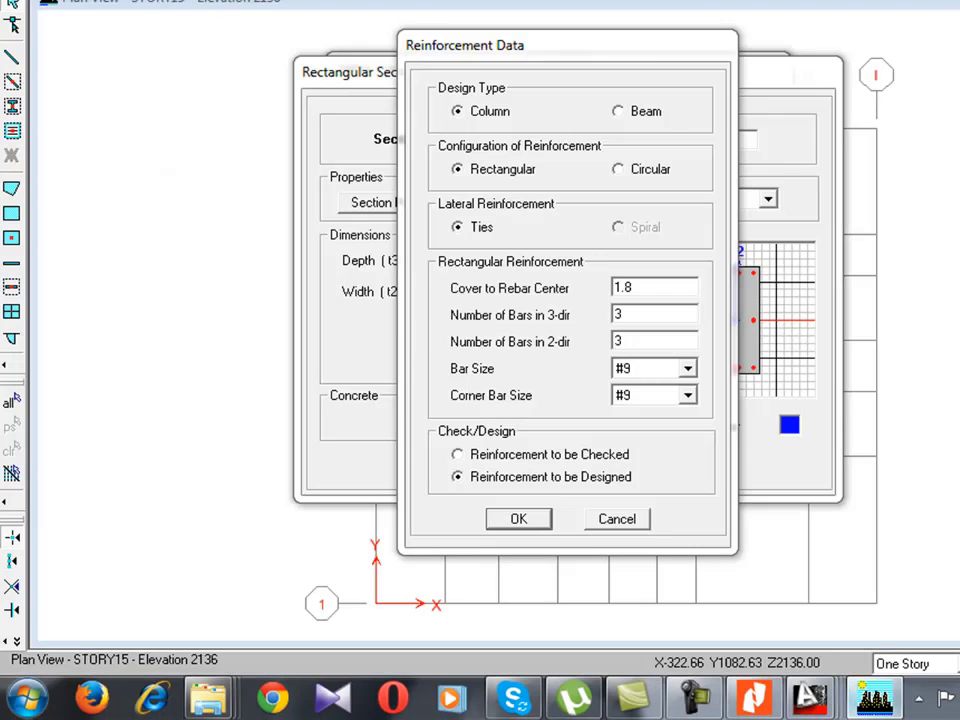
double_click(623, 288)
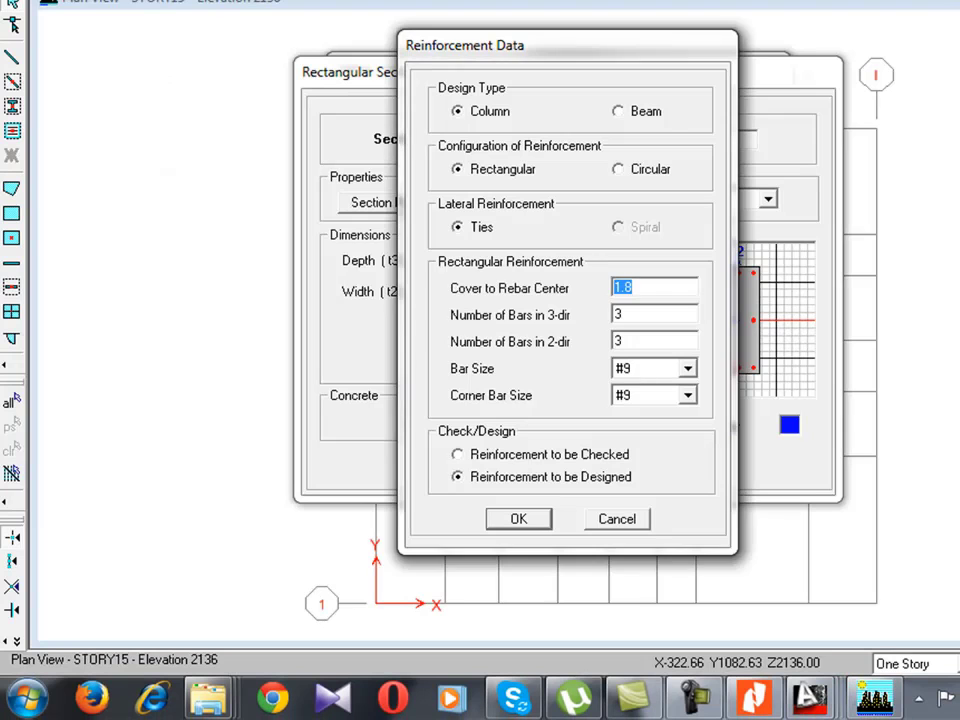
type("2.5")
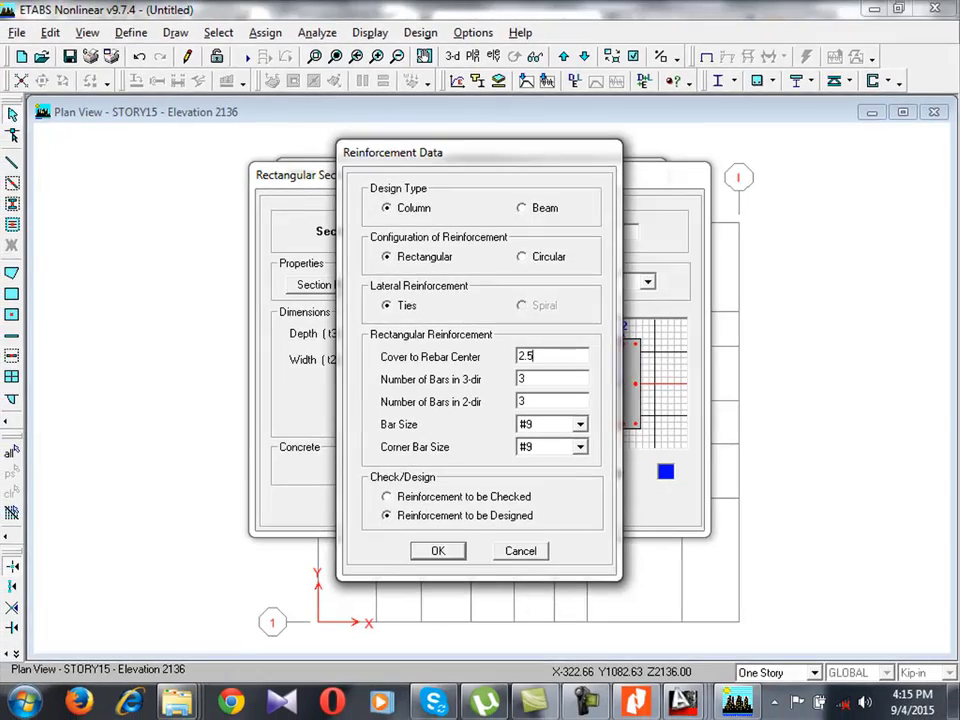
Switch to the AutoCAD foundation drawing and draw a vertical line about 5'-1" long in the empty area beside the tie detail.
mouse_move(683, 703)
left_click(626, 589)
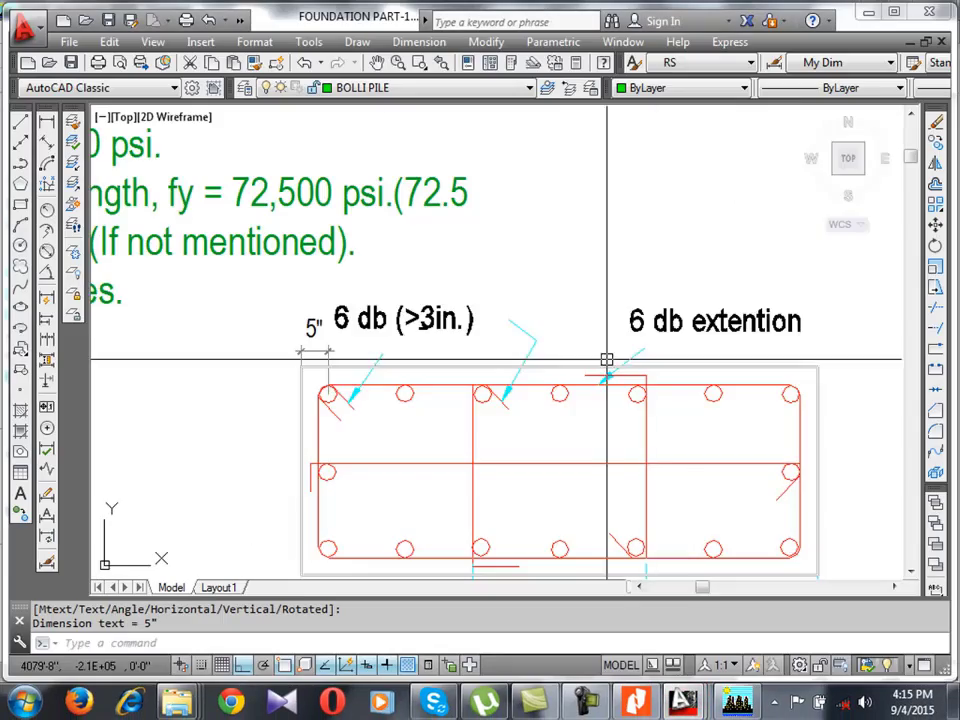
scroll(606, 370, "down", 3)
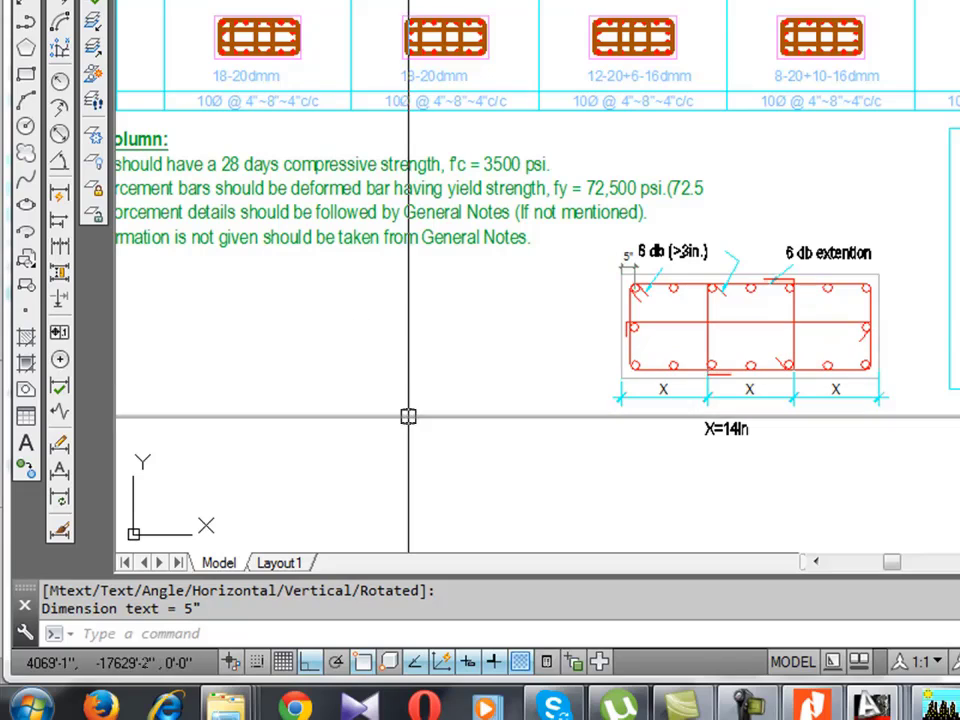
type("l")
key("Return")
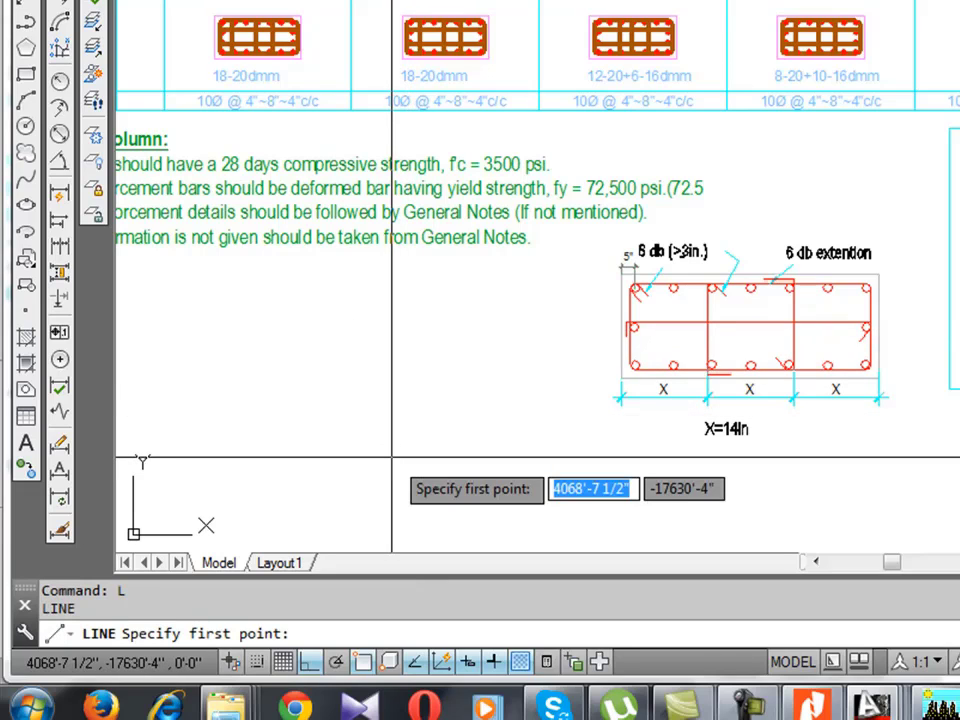
left_click(389, 467)
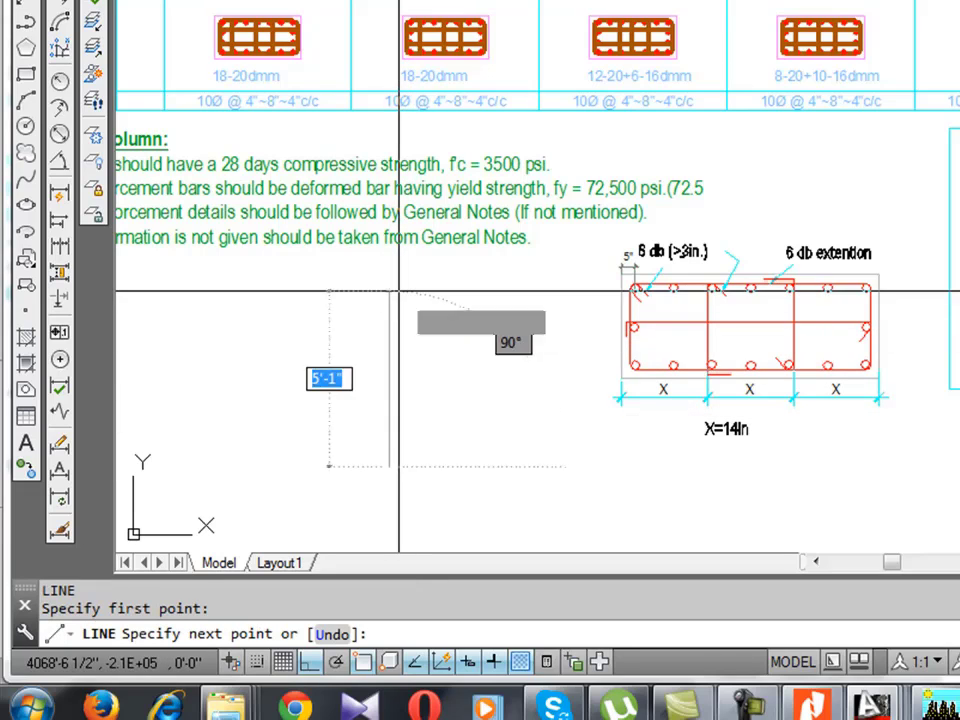
left_click(389, 295)
key("Return")
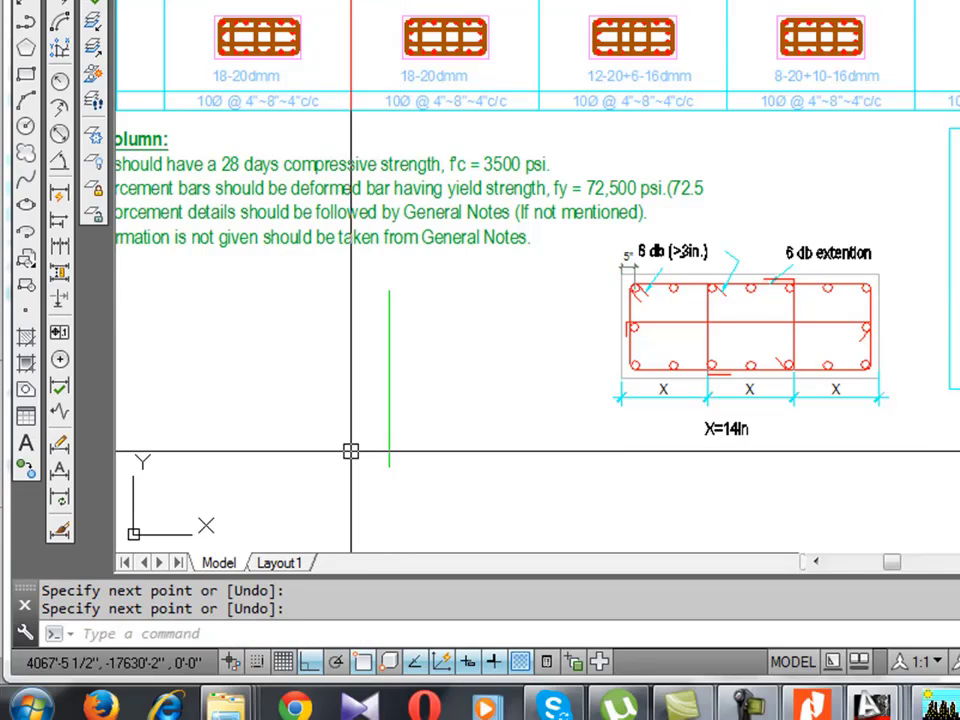
With Ortho off, draw a slightly tilted line about 5' long from the vertical line's lower end, ending beside its upper end.
type("l")
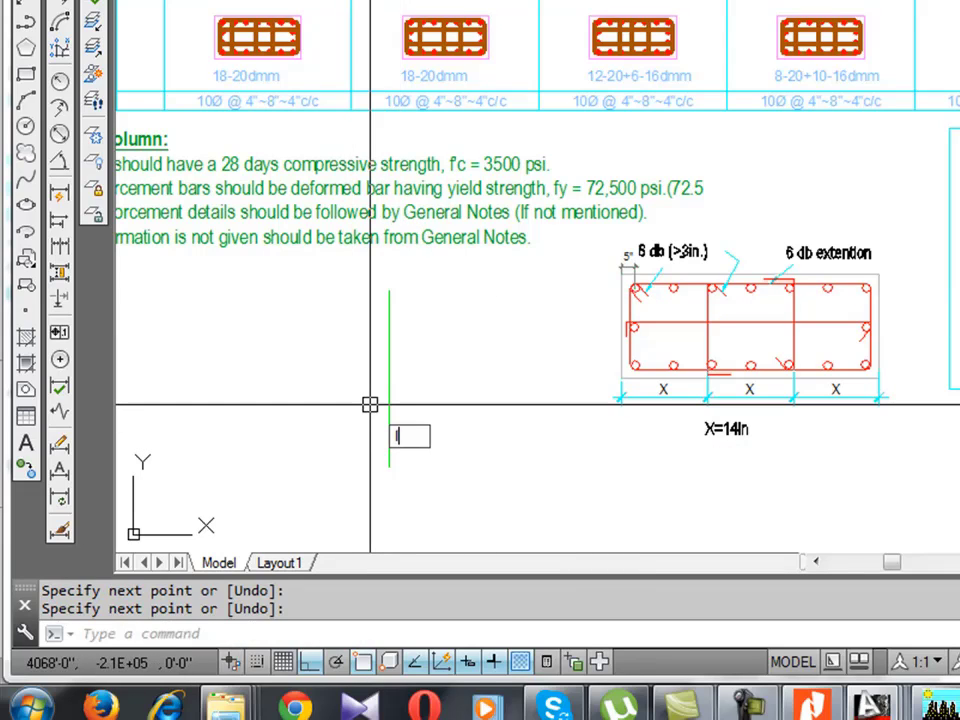
key("Return")
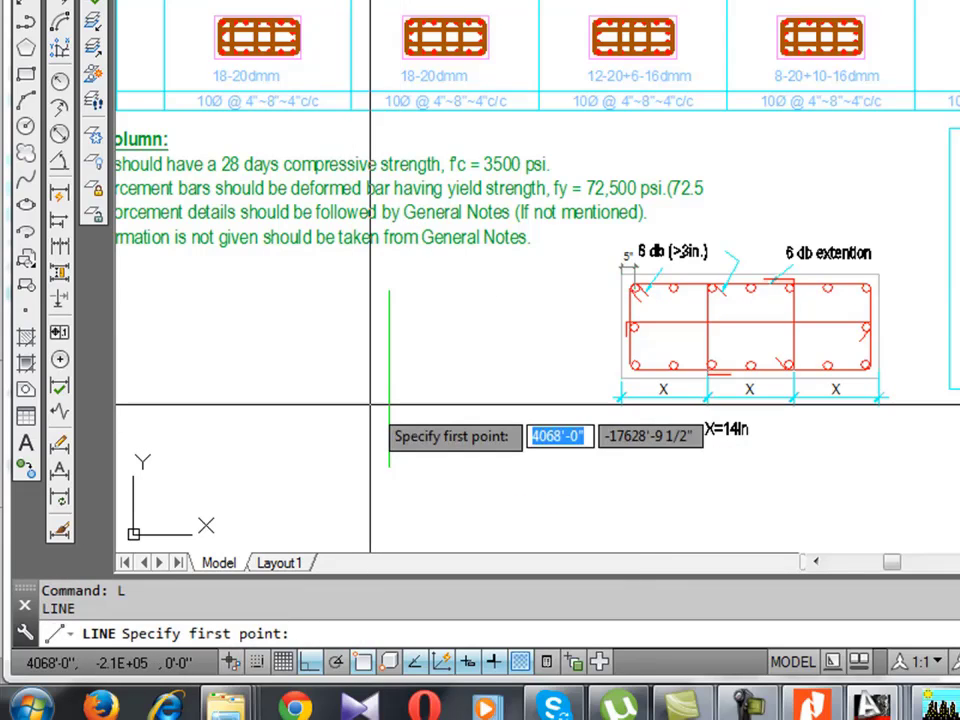
left_click(389, 466)
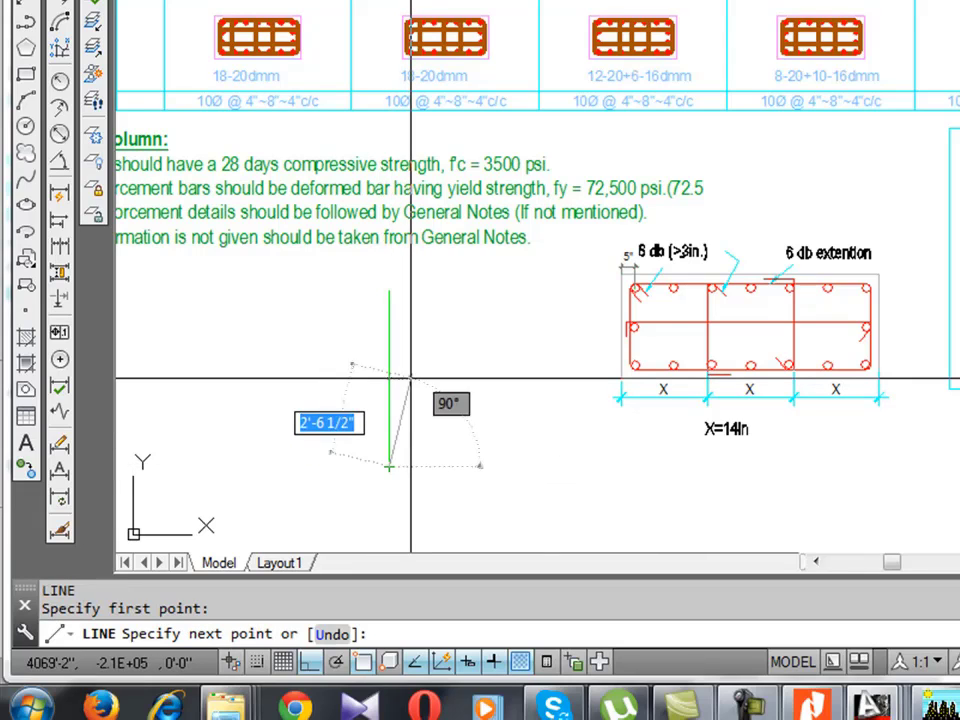
key("F8")
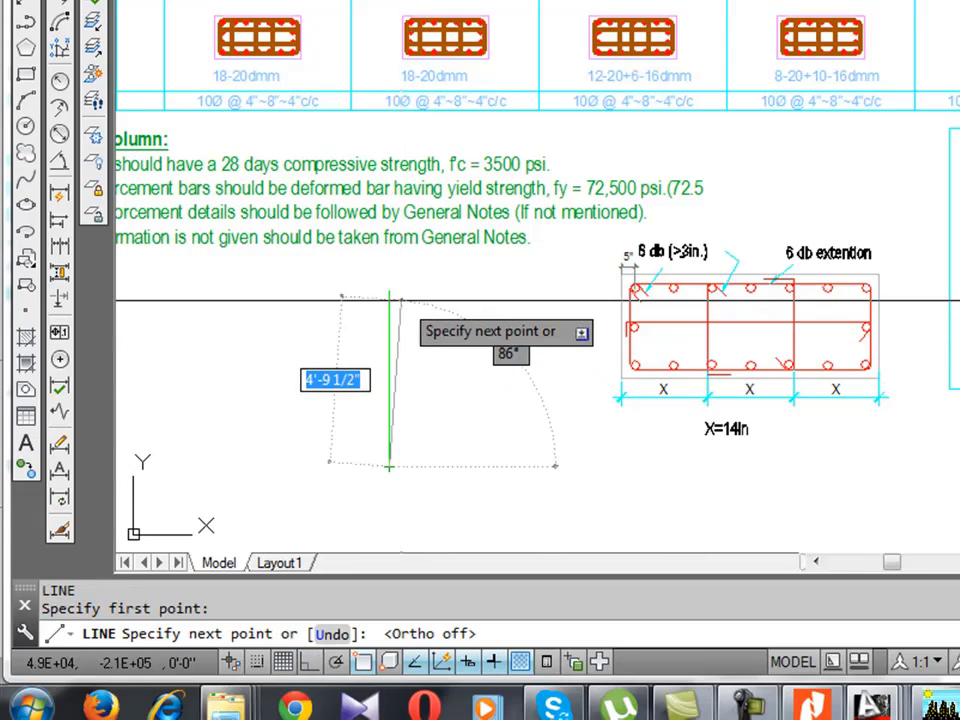
left_click(404, 296)
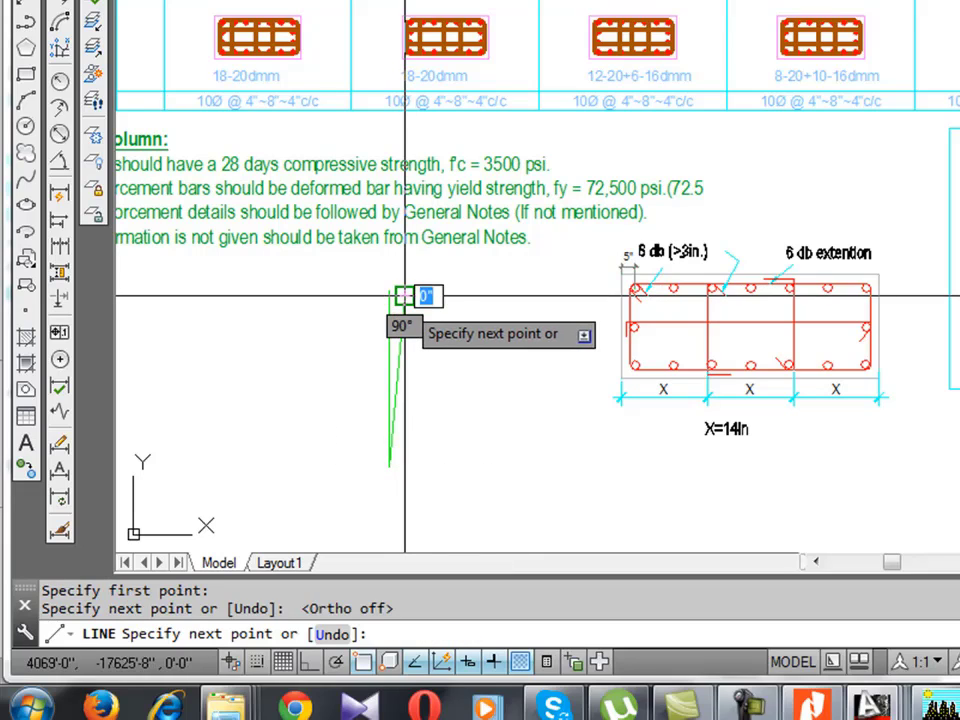
key("Escape")
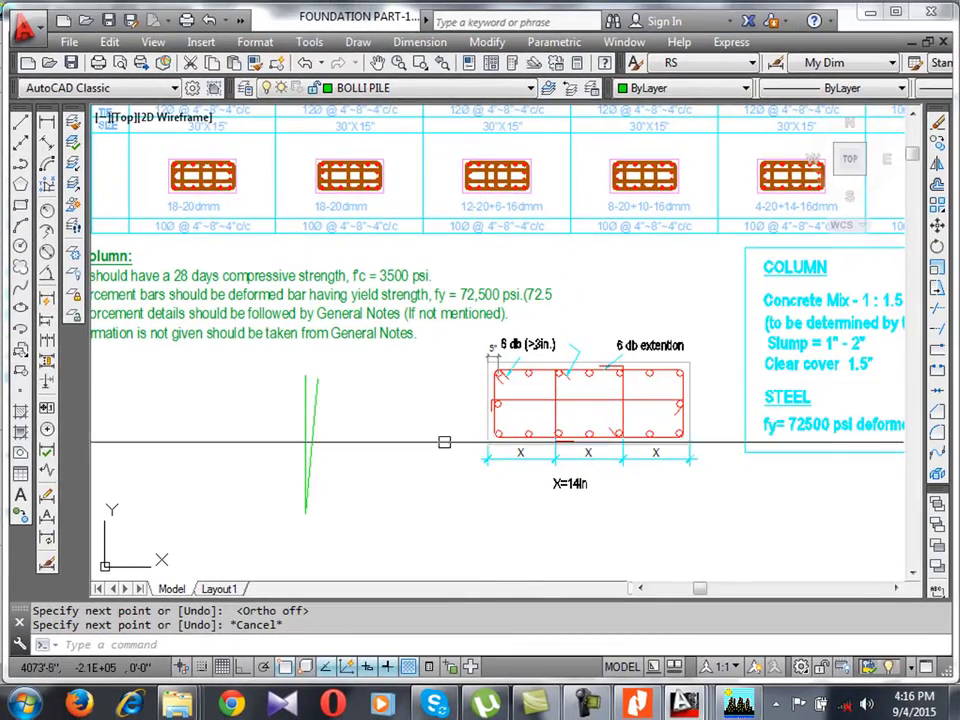
Add a horizontal linear dimension along the tie detail's bottom bar row, starting at the center of the lower-left corner bar.
left_click(47, 122)
scroll(498, 434, "up", 6)
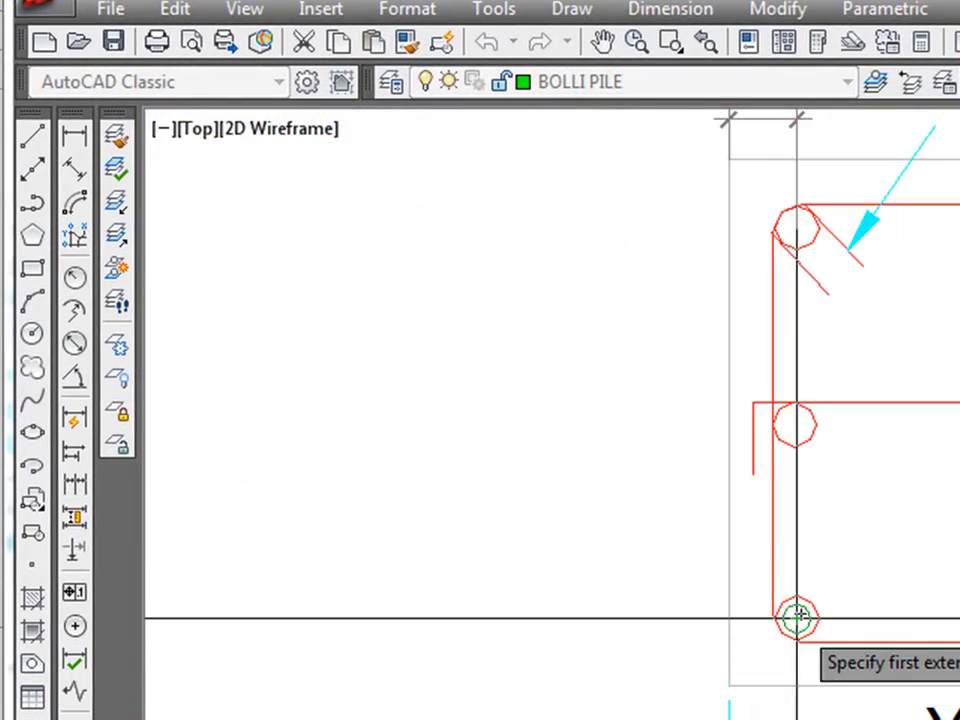
left_click(797, 618)
scroll(797, 618, "down", 5)
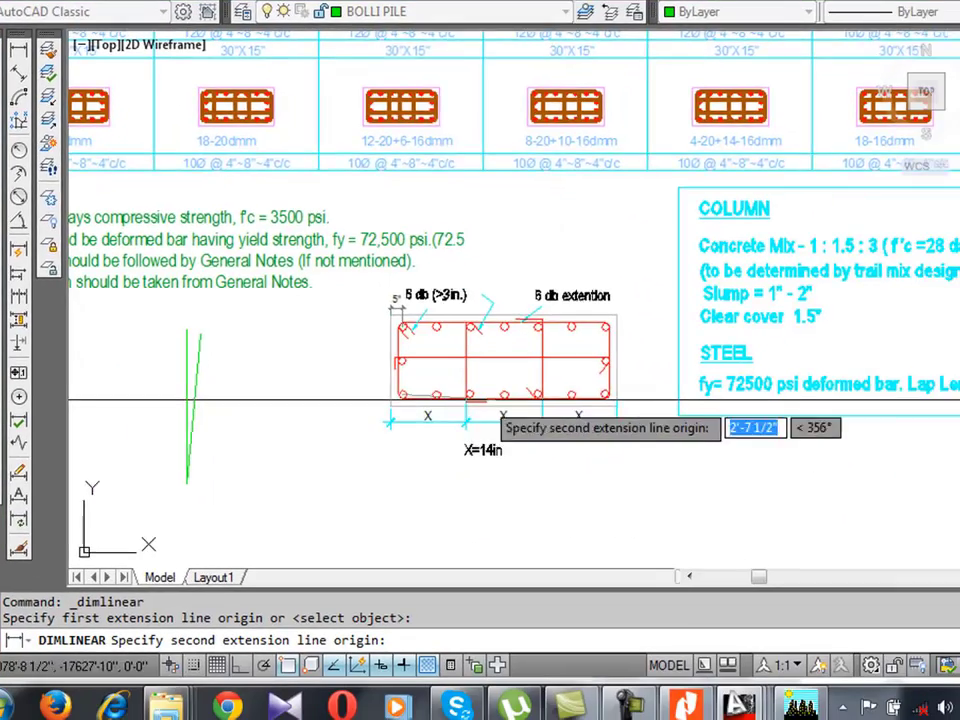
scroll(613, 400, "up", 4)
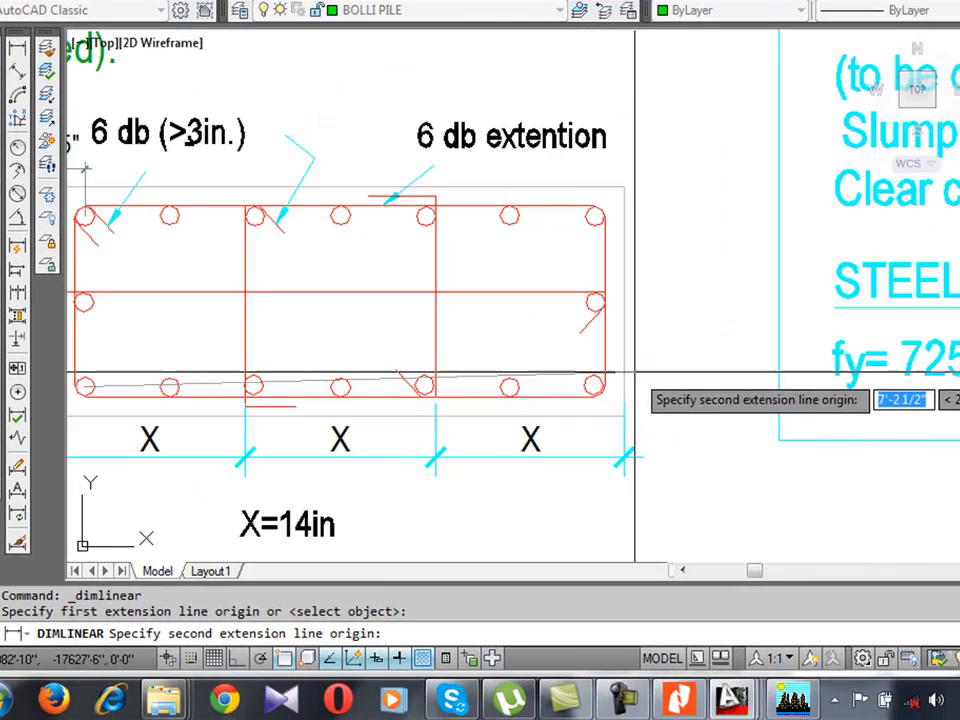
left_click(621, 388)
scroll(621, 388, "down", 3)
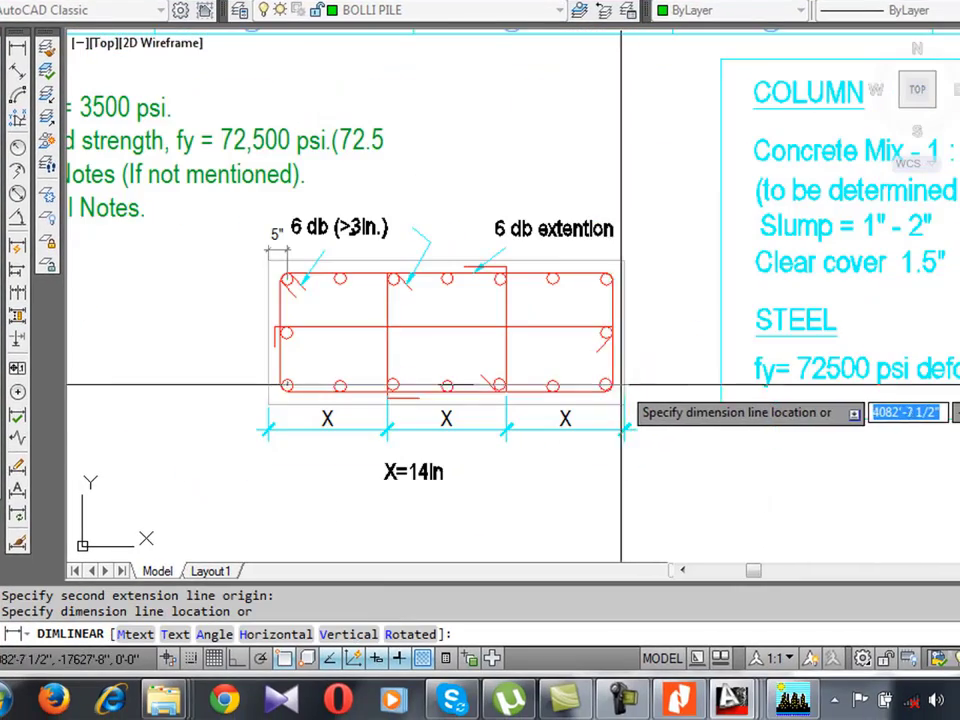
left_click(597, 504)
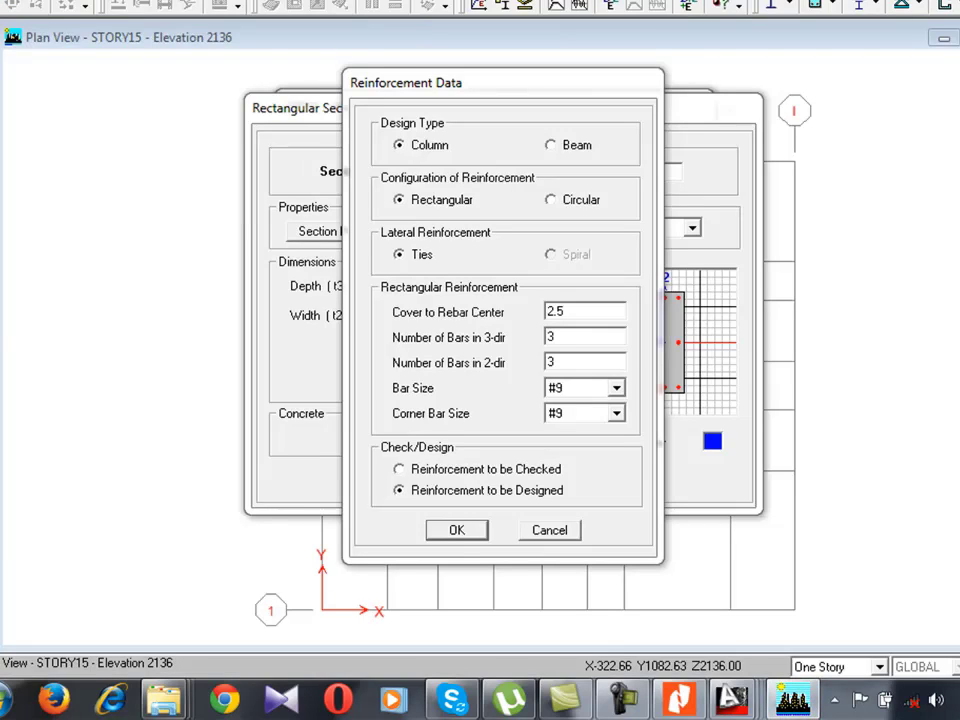
In the ETABS reinforcement data, try a cover to rebar center of 1.5 and return it to 2.5.
double_click(557, 311)
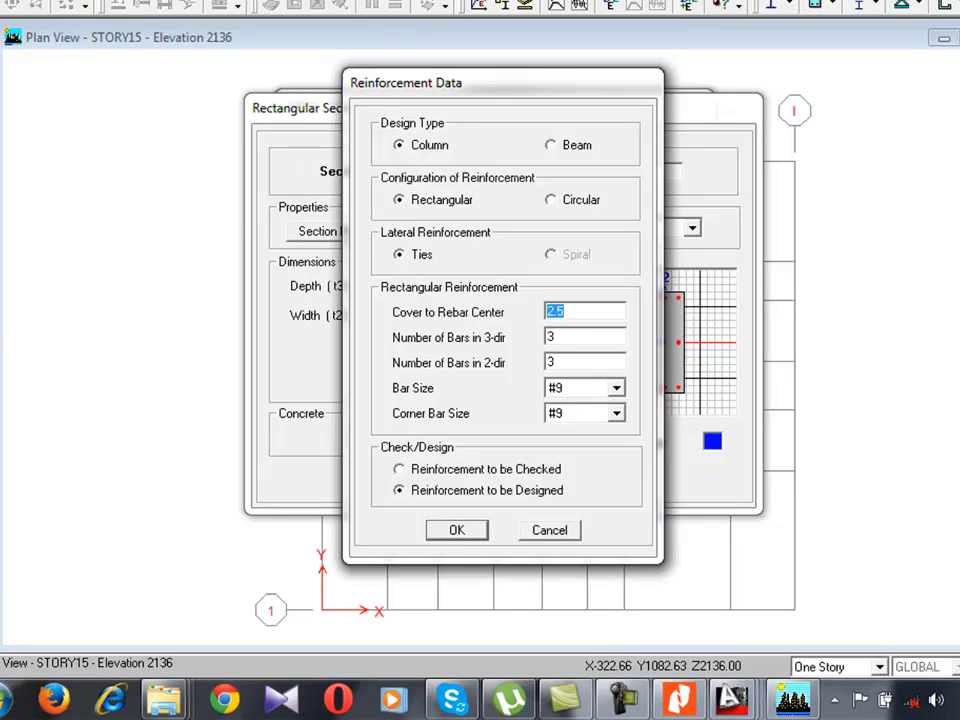
type("1.5")
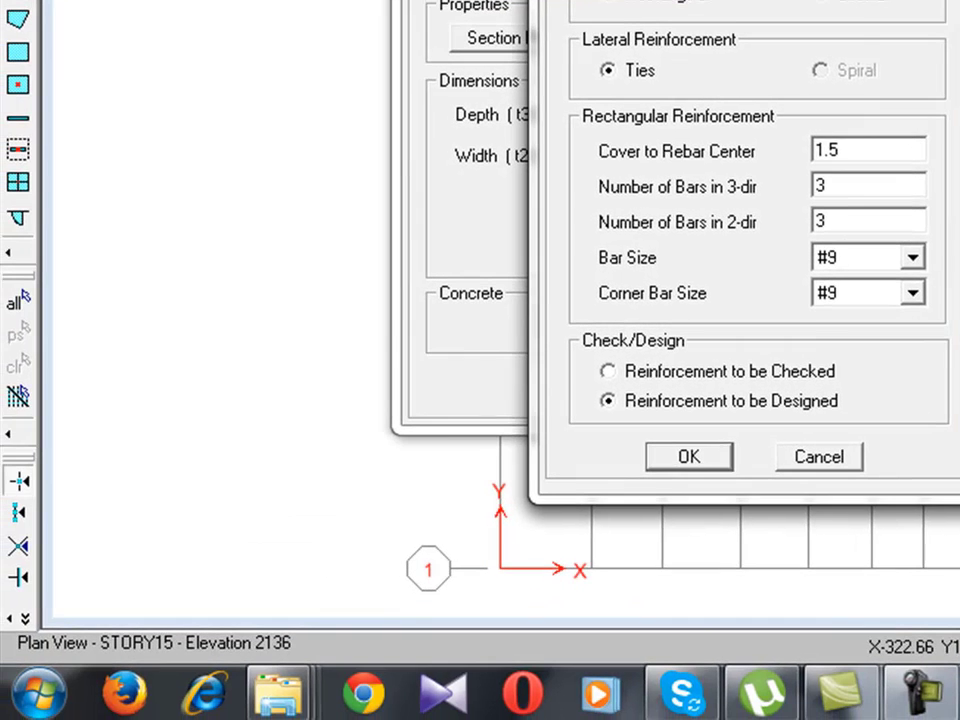
double_click(577, 352)
type("2.5")
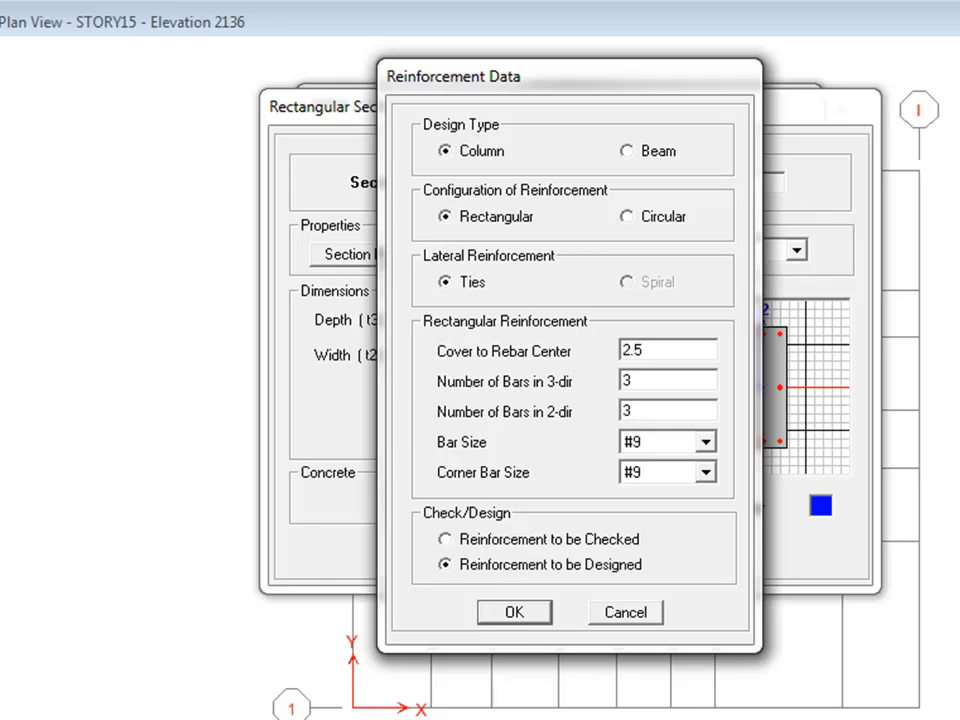
Set the column reinforcement to be checked, with both the corner bar size and the bar size set to 20d.
left_click(548, 539)
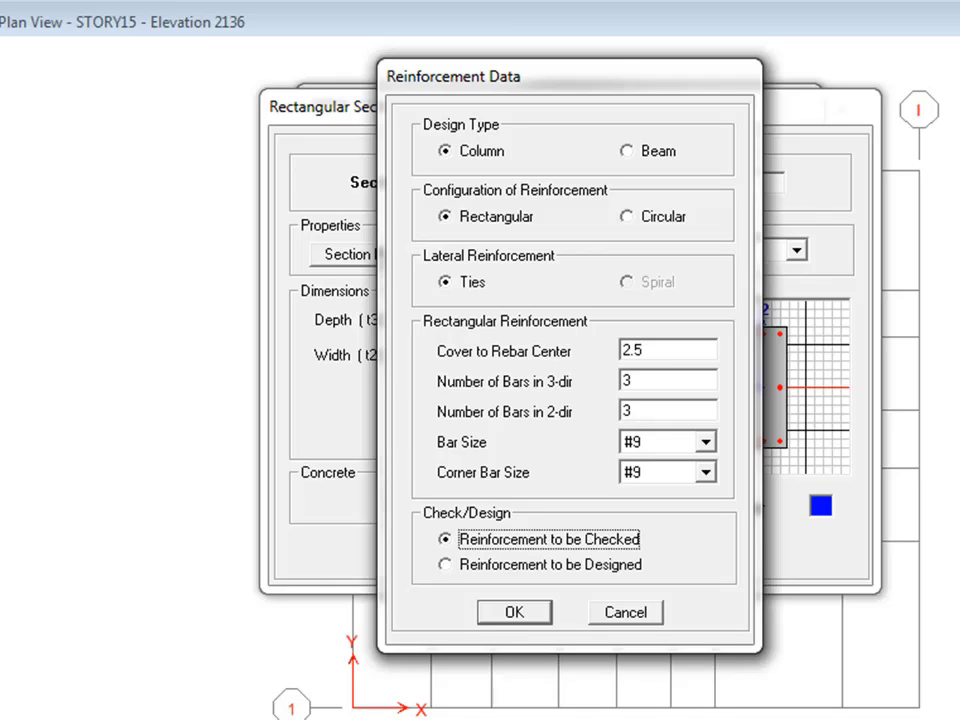
left_click(706, 472)
scroll(668, 535, "down", 3)
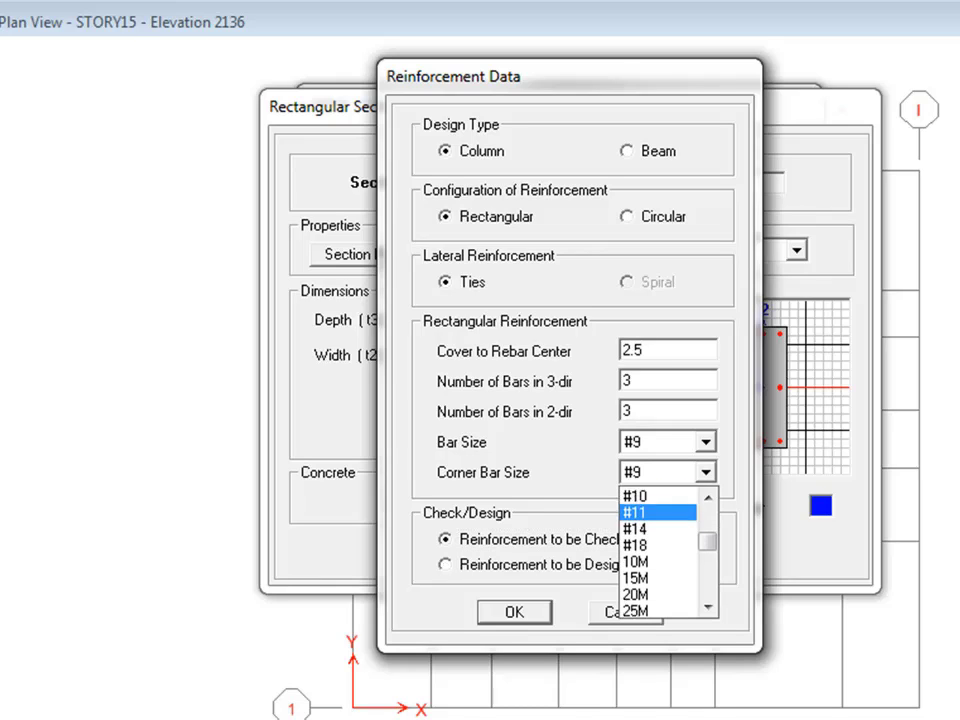
scroll(660, 555, "down", 3)
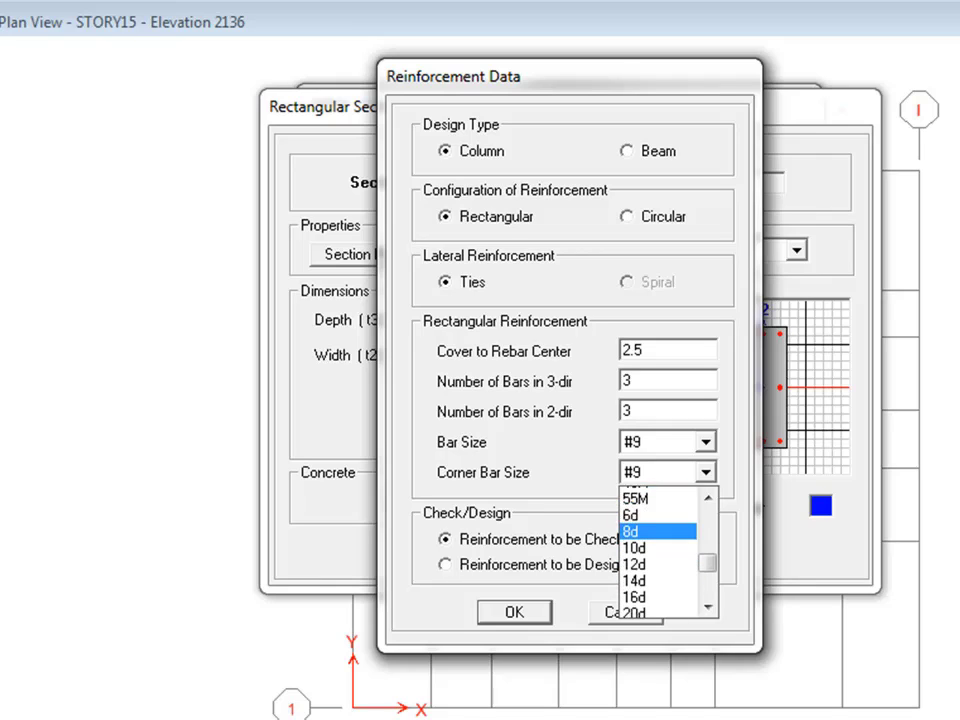
left_click(655, 560)
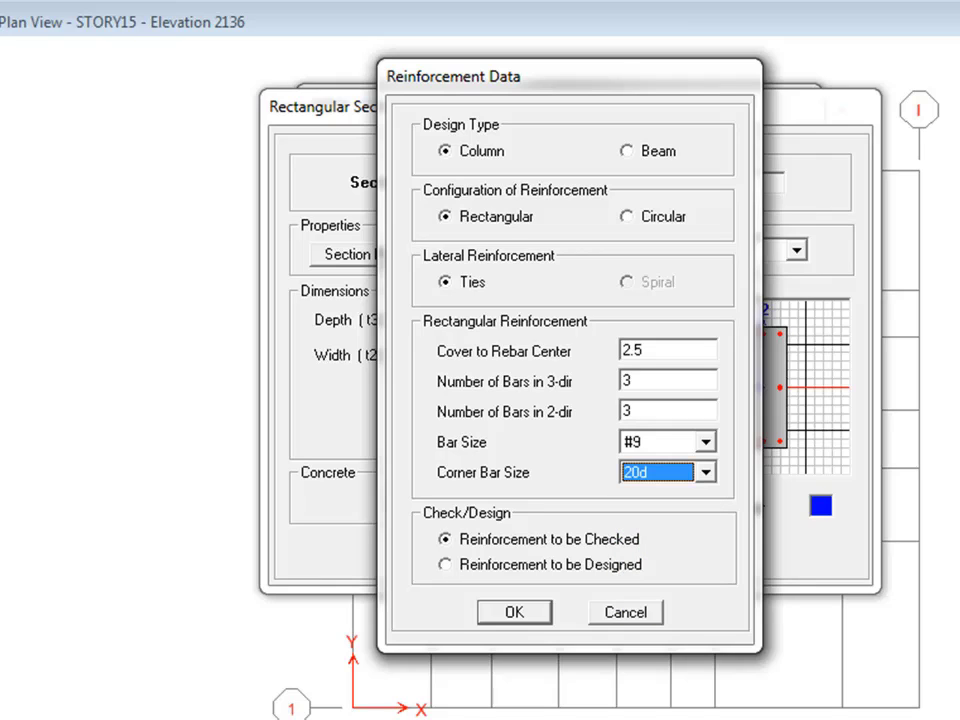
left_click(706, 441)
scroll(668, 520, "down", 5)
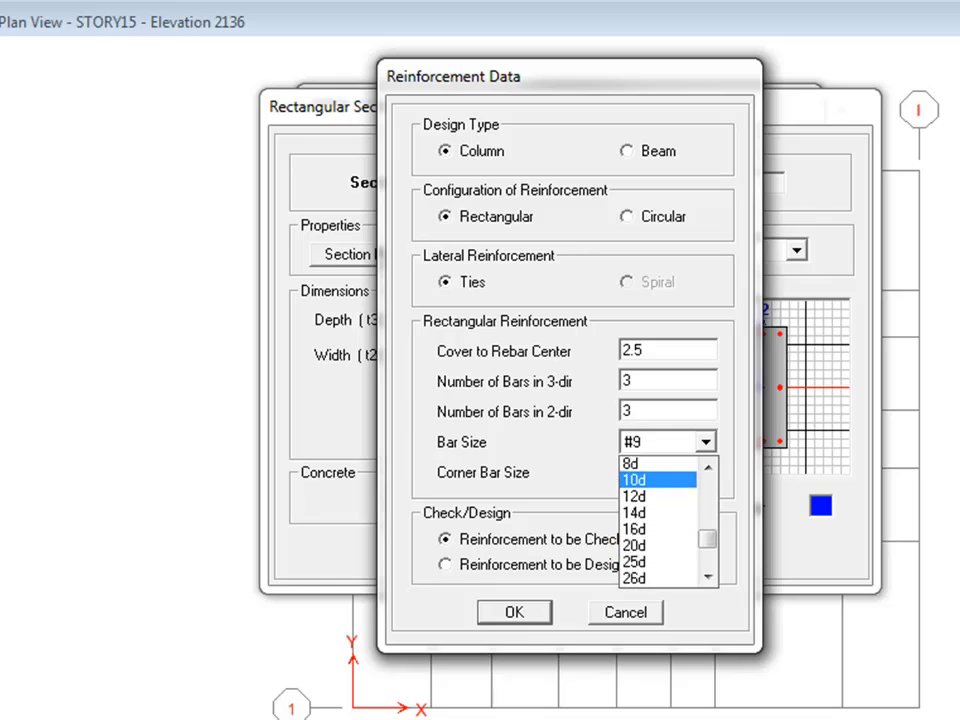
scroll(668, 520, "down", 1)
left_click(650, 529)
Set the number of bars to 5 in the 3-direction and 2 in the 2-direction, and accept the reinforcement data.
key("shift+Tab")
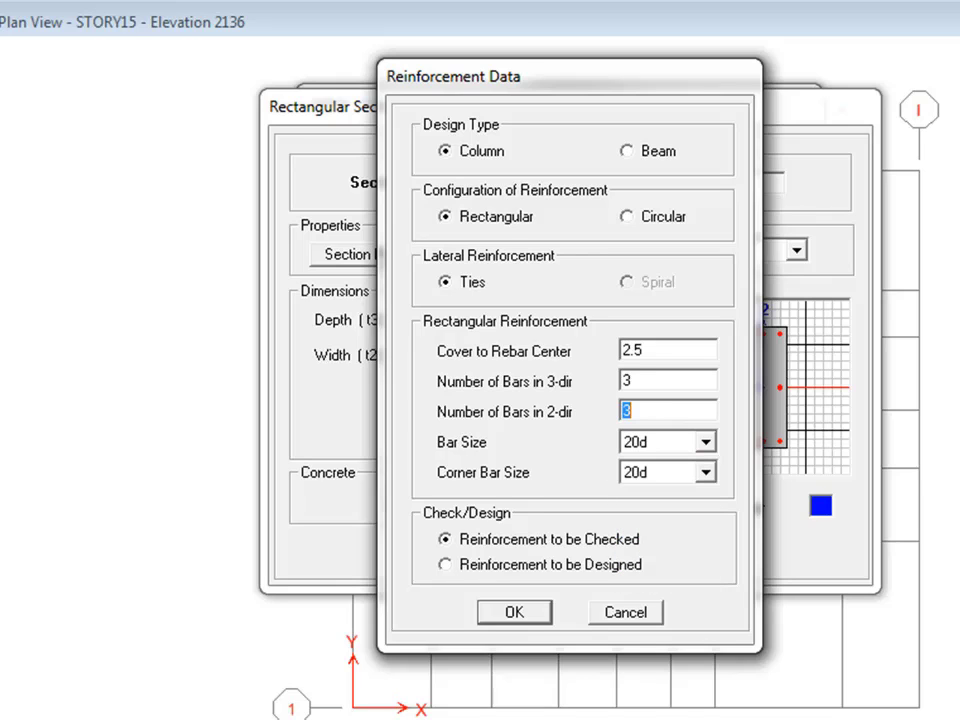
left_click_drag(570, 77, 208, 102)
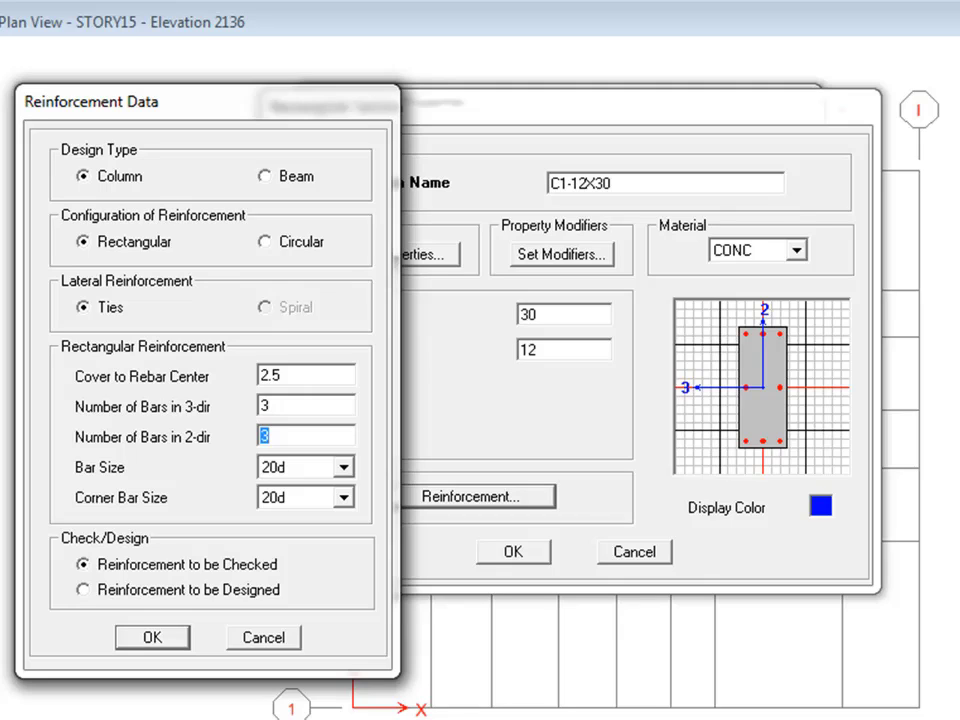
key("shift+Tab")
type("5")
key("Tab")
type("2")
key("Return")
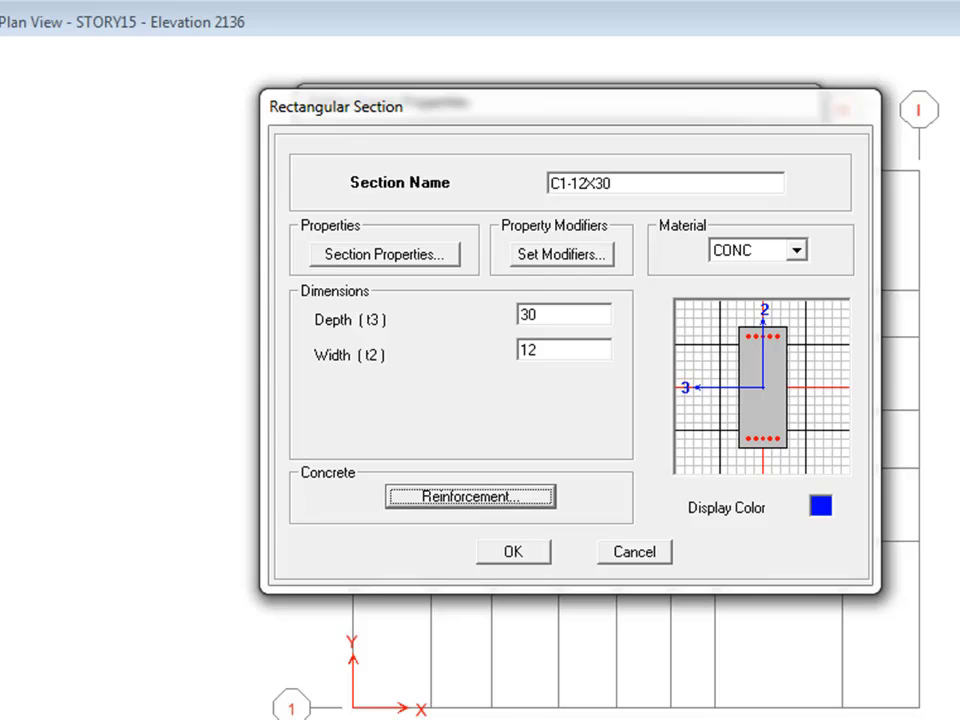
Reopen the C1-12X30 reinforcement data and set 3 bars in the 3-direction and 5 bars in the 2-direction.
key("Return")
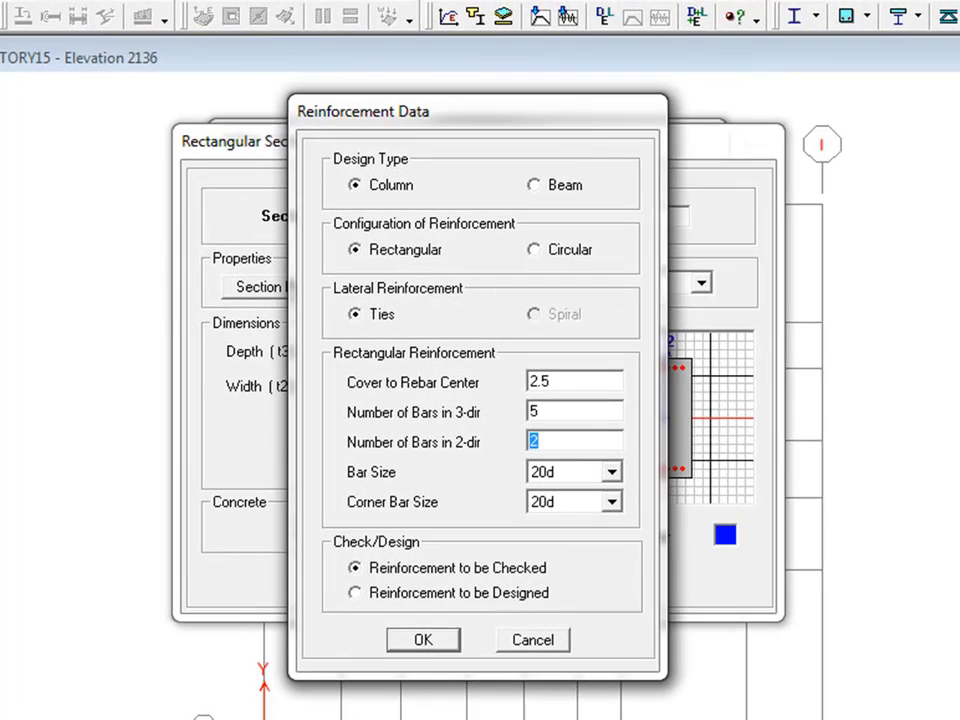
type("3")
key("shift+Tab")
type("3")
key("Tab")
type("5")
key("Return")
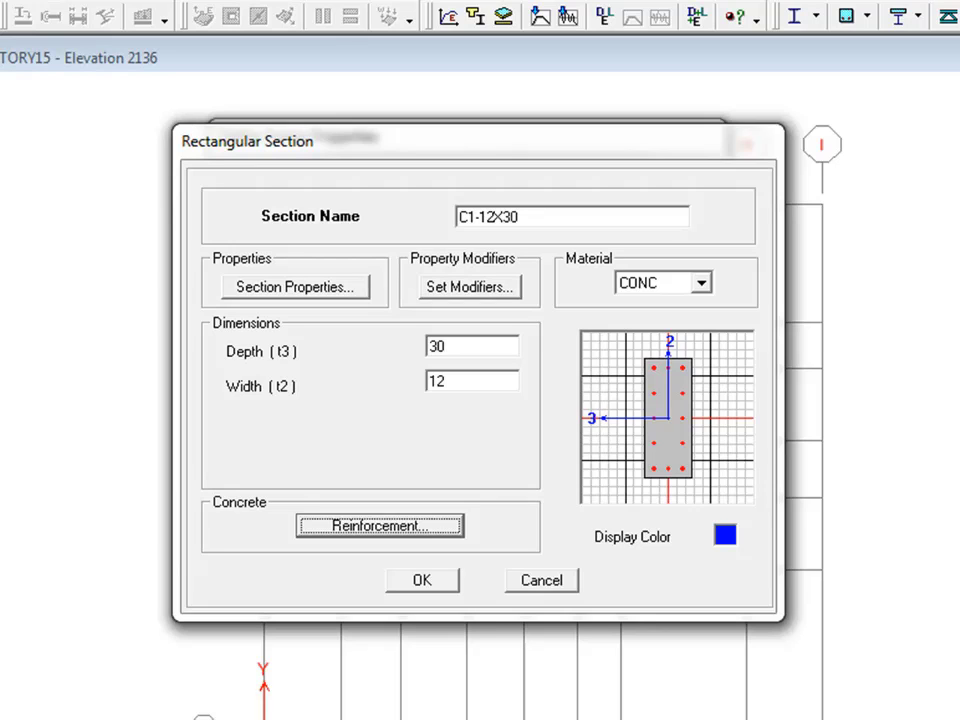
Set the C1-12X30 reinforcement to be designed instead of checked, and accept the rectangular section definition.
left_click(380, 526)
left_click(420, 593)
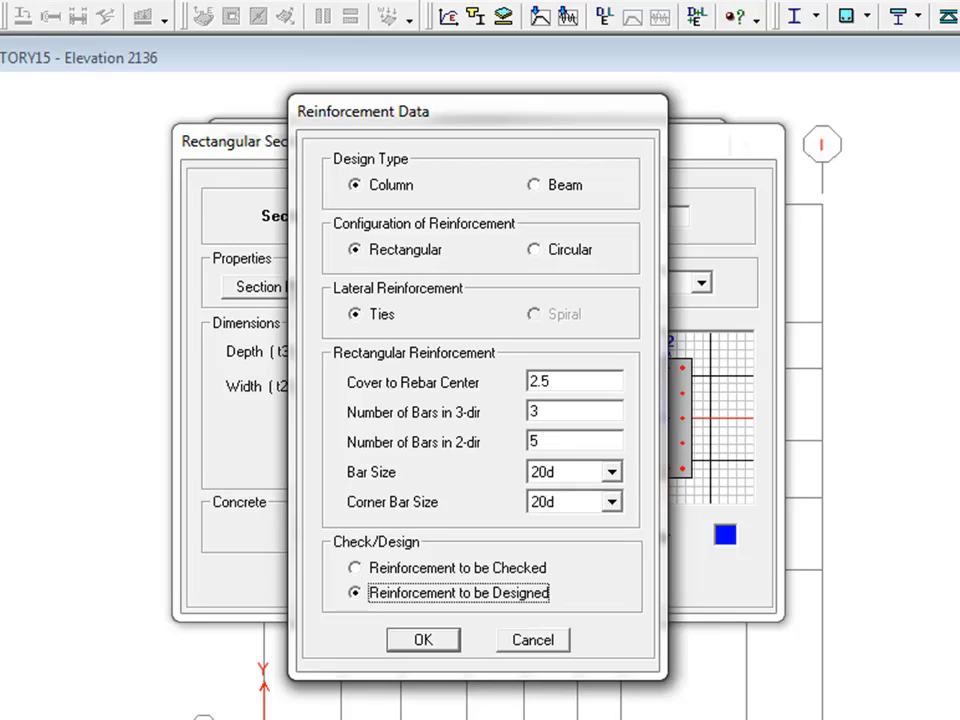
key("Return")
key("Tab")
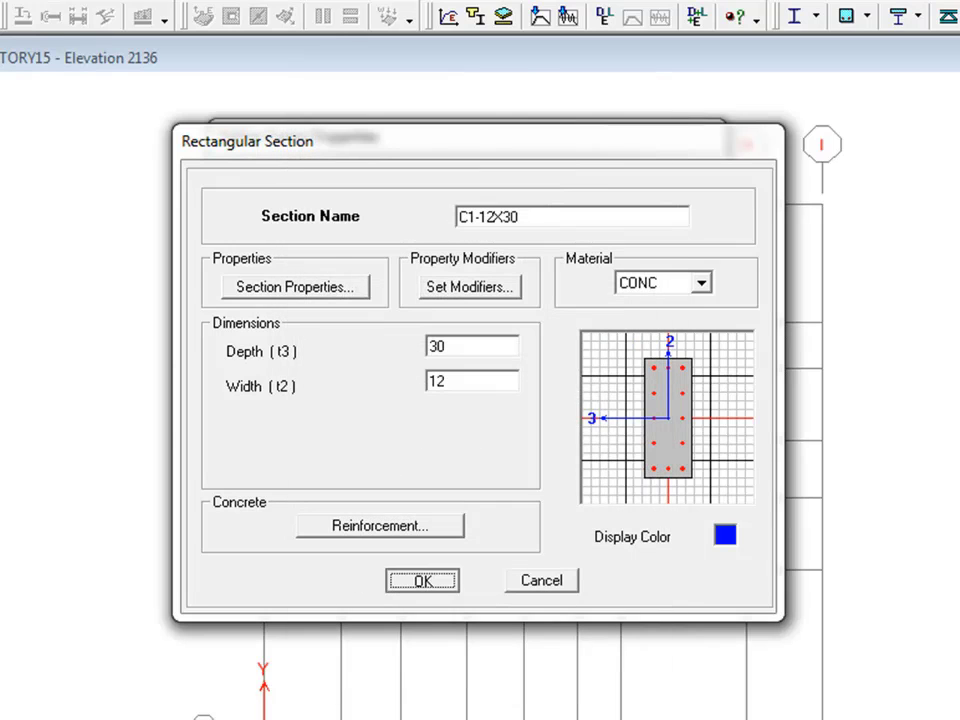
key("Return")
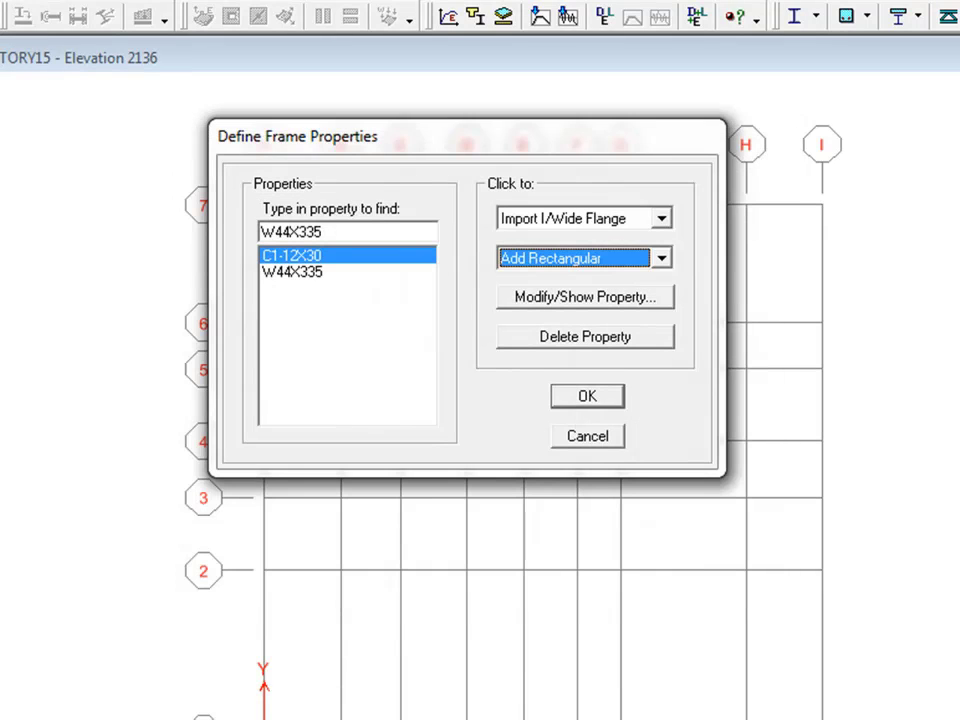
Delete the W44X335 frame property and open a new rectangular section definition.
left_click(293, 272)
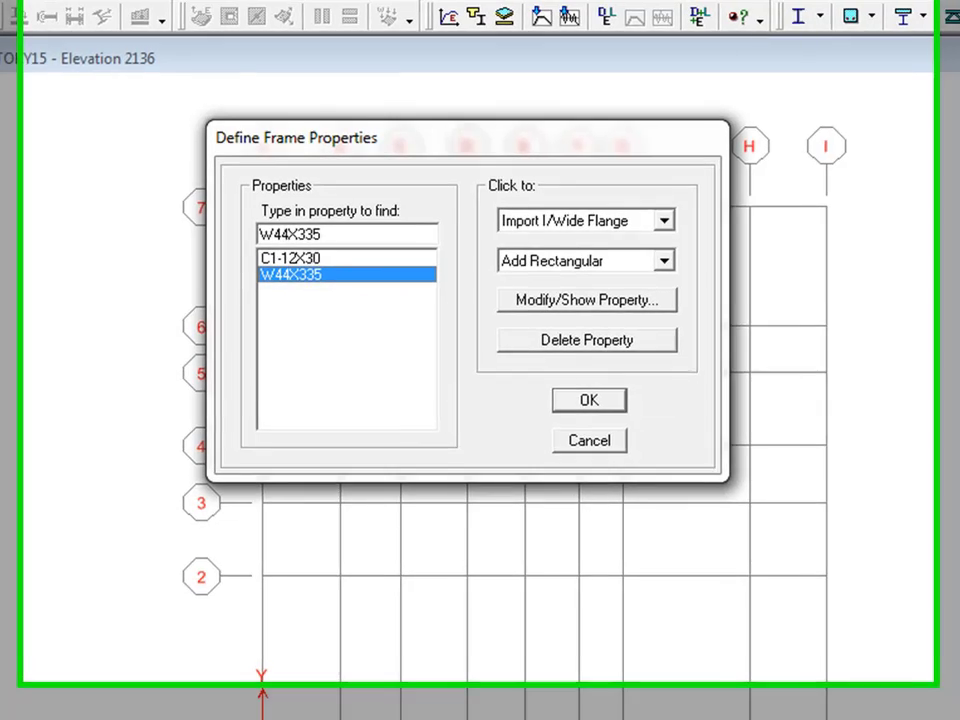
left_click(585, 337)
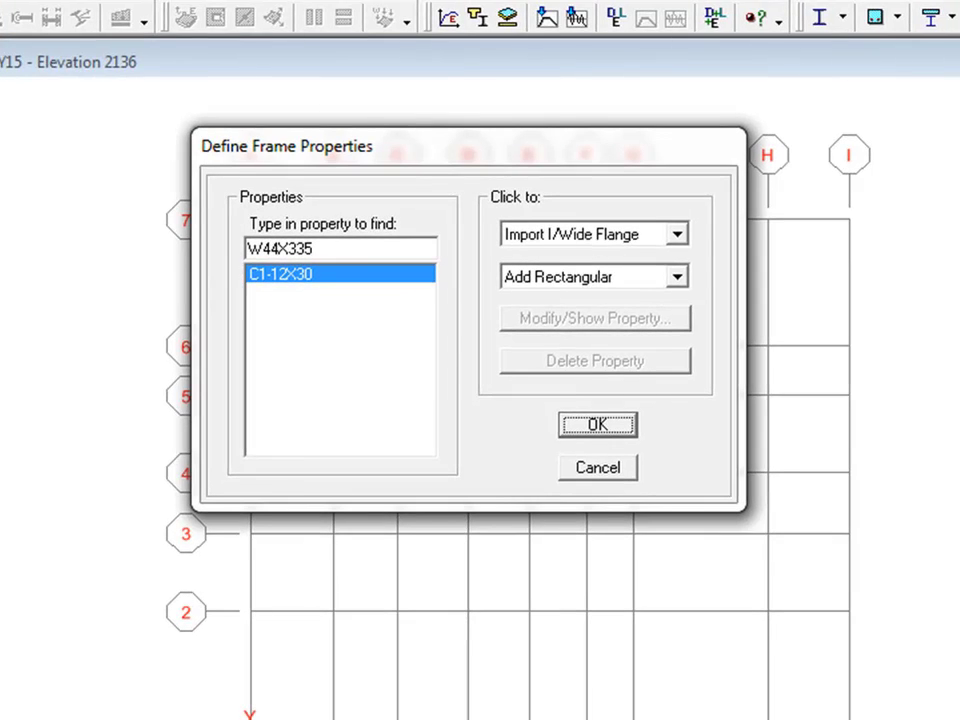
left_click(677, 277)
left_click(579, 317)
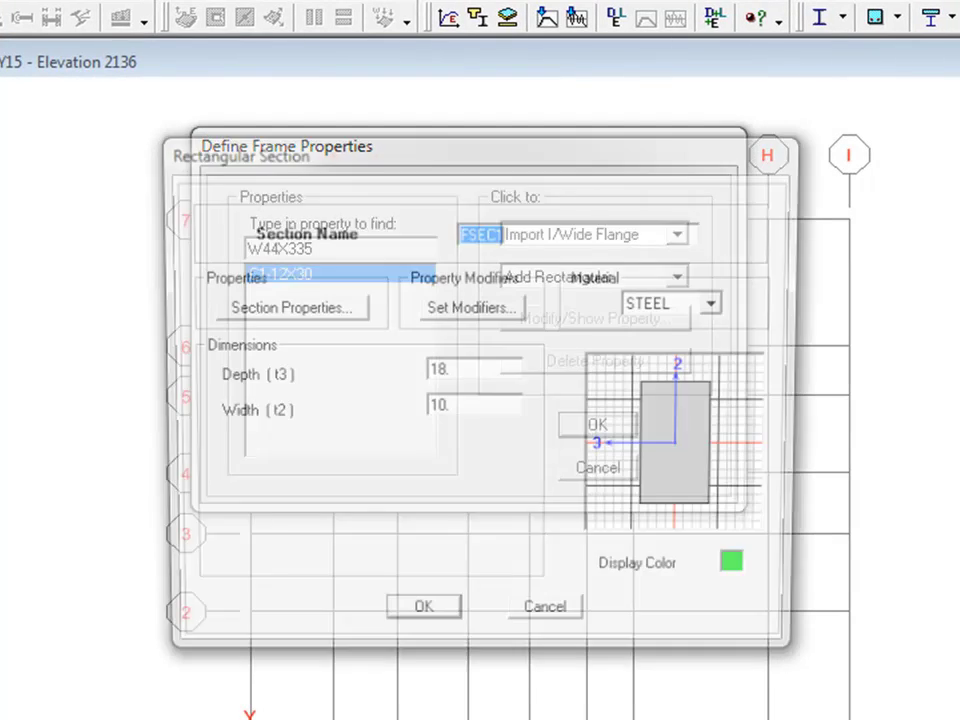
Set the new rectangular section's material to CONC and start its section name with BM-.
left_click(720, 303)
left_click(652, 328)
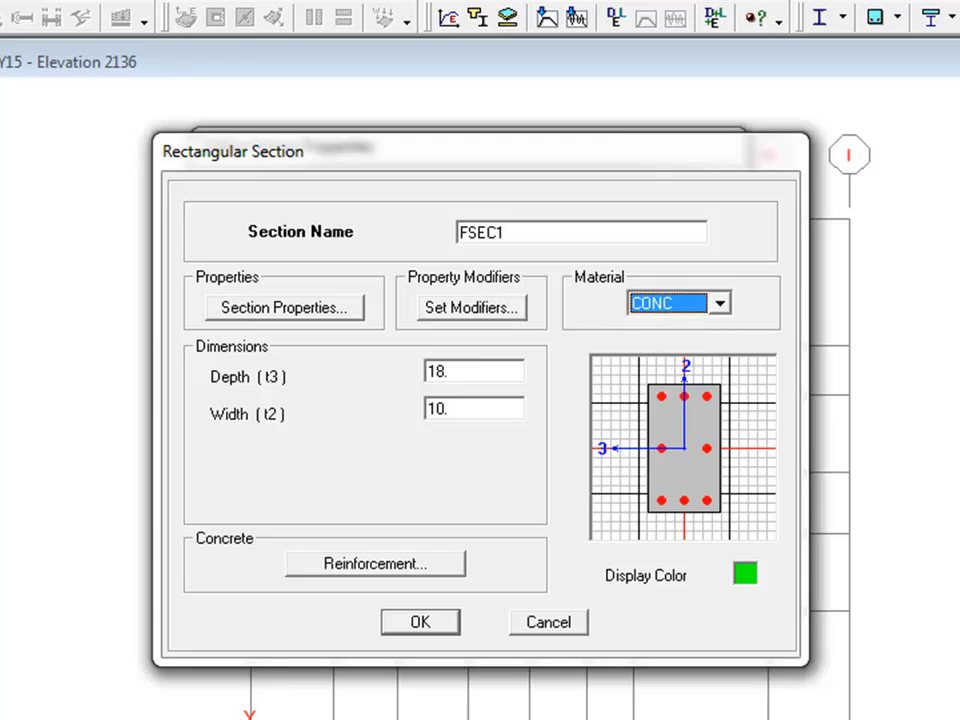
double_click(484, 232)
type("BM-")
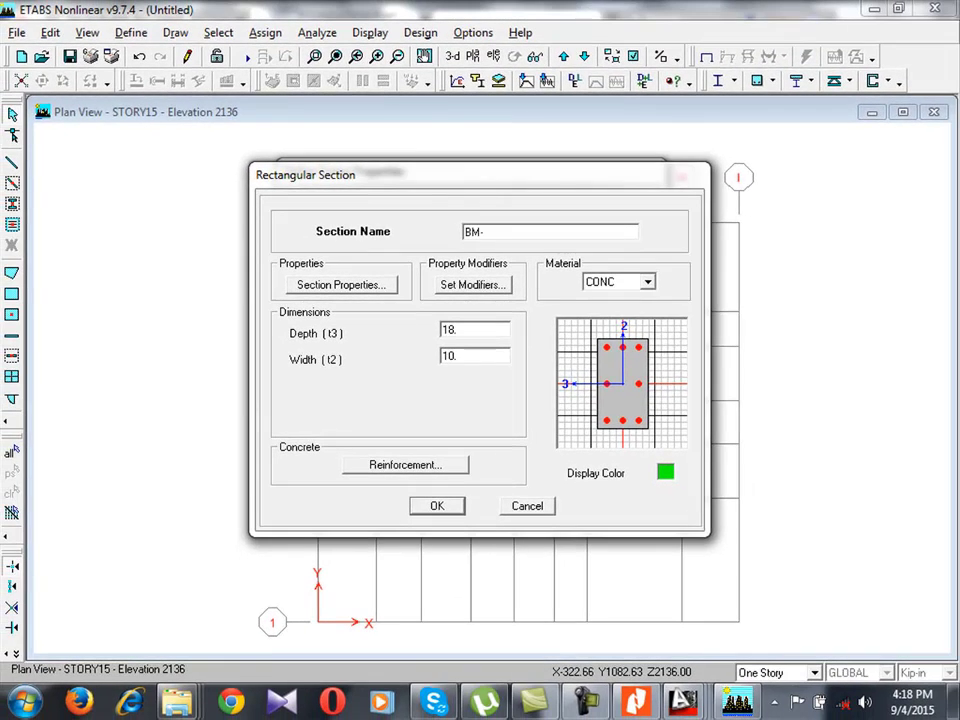
Switch to AutoCAD and examine the ARCH PLAN sheets and the column layout and grid spacings in the FOUNDATION PART-1 drawing.
mouse_move(683, 702)
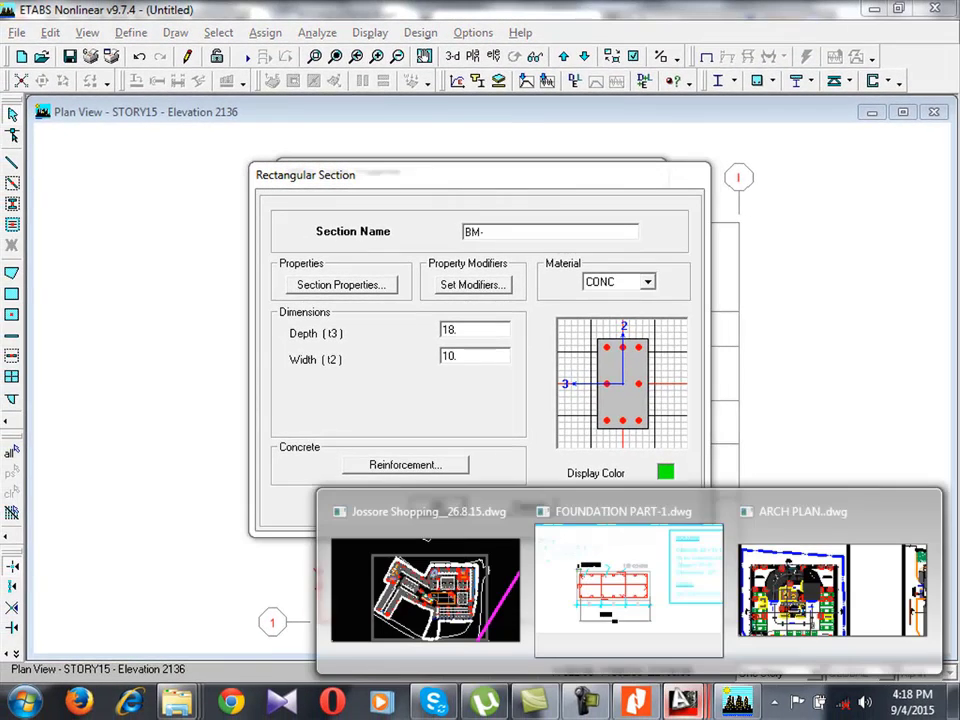
left_click(832, 590)
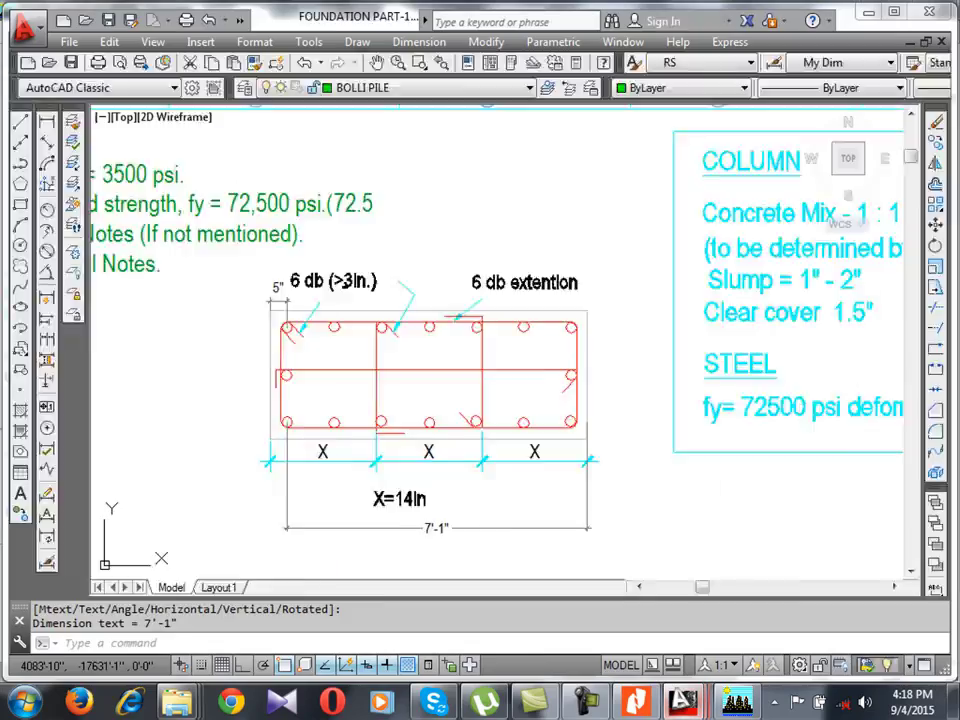
scroll(632, 349, "down", 5)
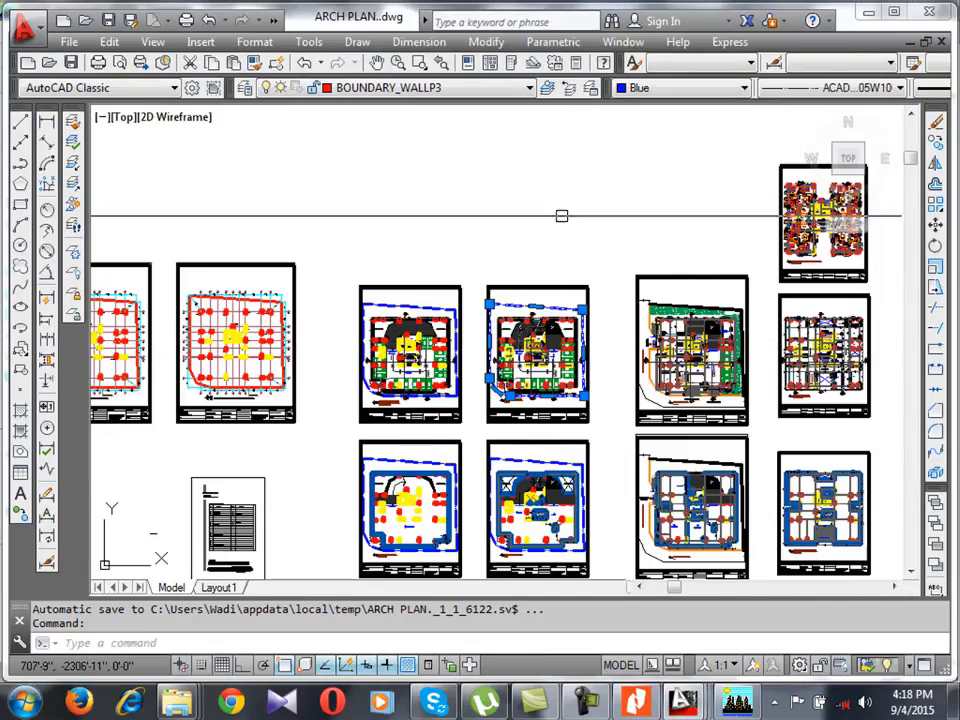
scroll(559, 216, "down", 2)
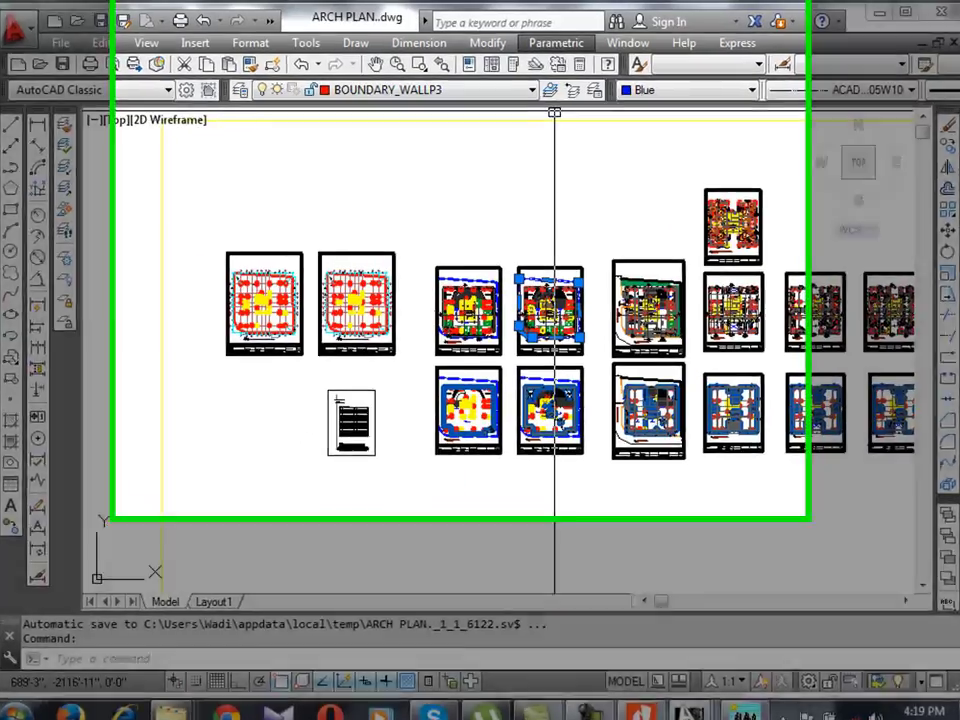
left_click(622, 41)
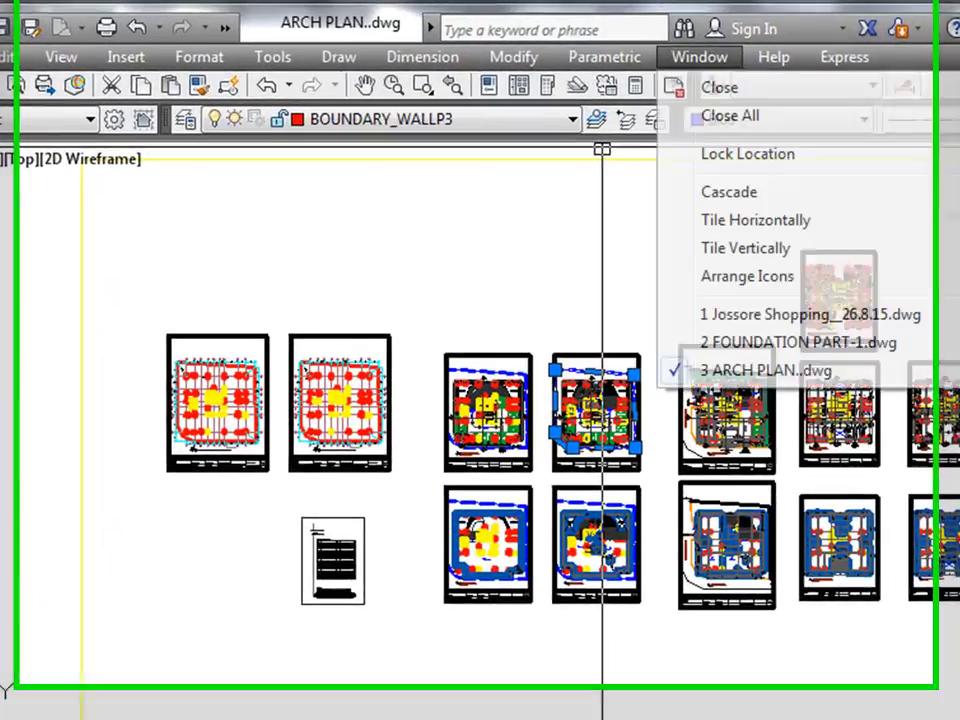
left_click(820, 362)
scroll(640, 447, "down", 6)
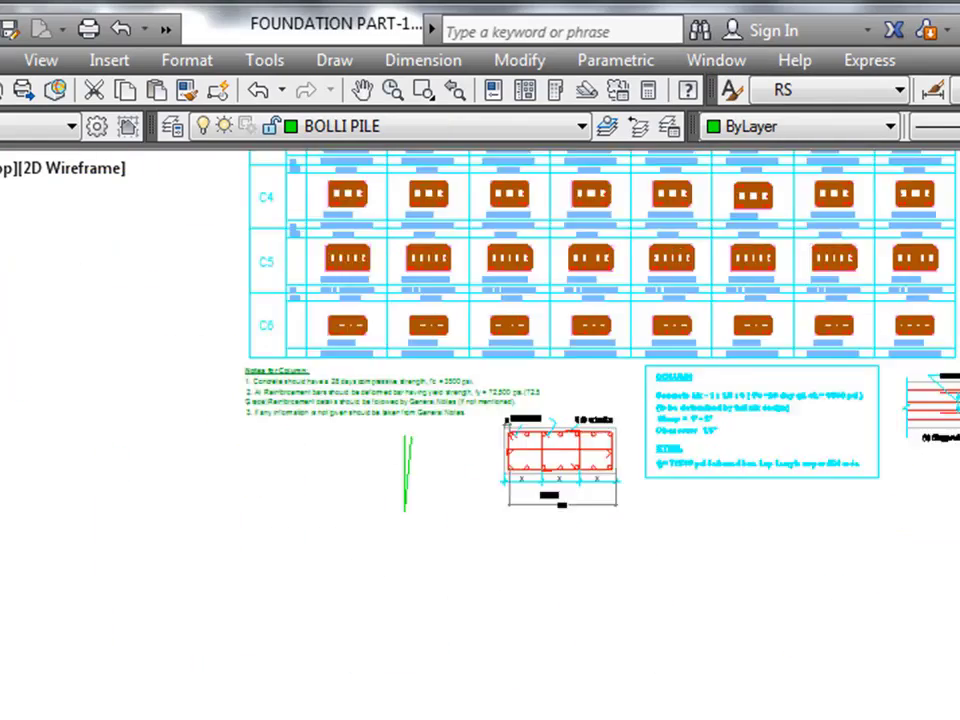
scroll(645, 446, "down", 3)
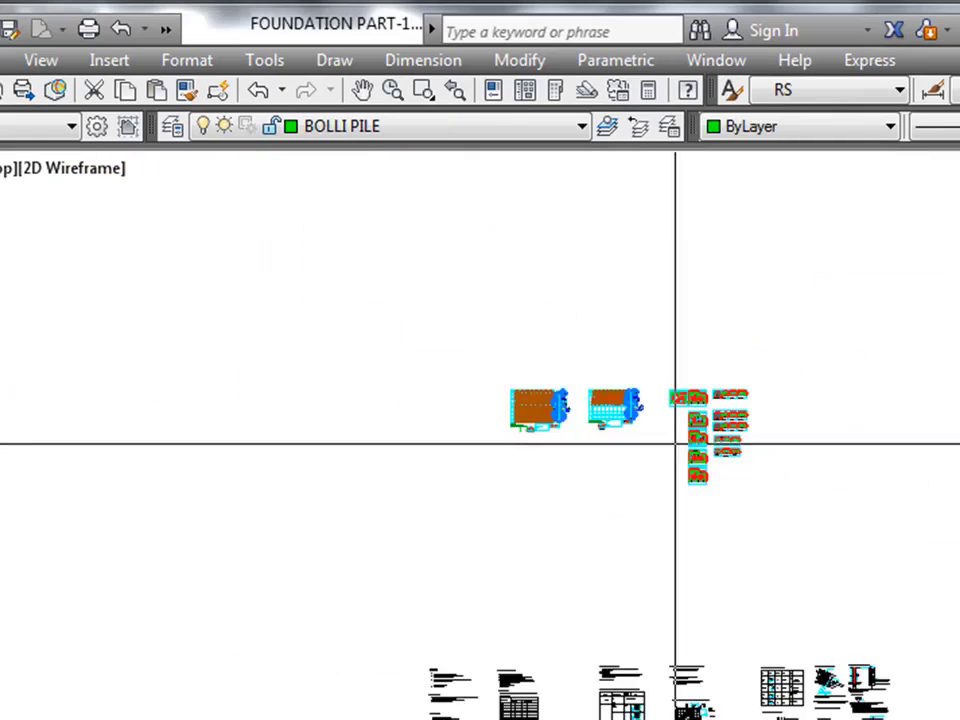
scroll(650, 540, "up", 6)
scroll(610, 607, "up", 5)
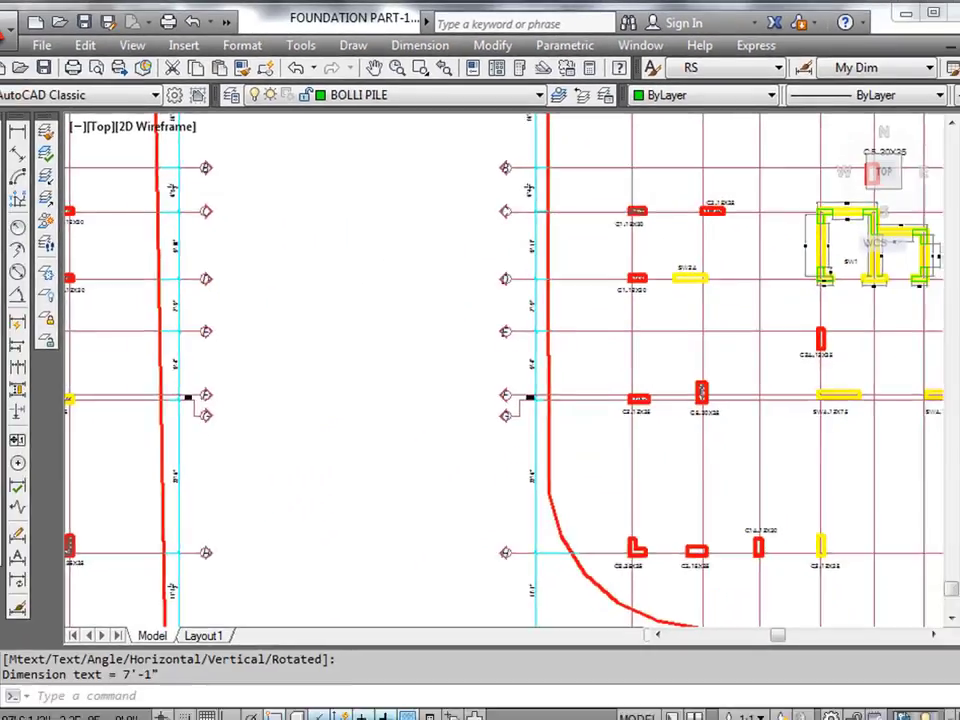
scroll(561, 453, "down", 2)
scroll(561, 453, "up", 6)
scroll(414, 388, "down", 4)
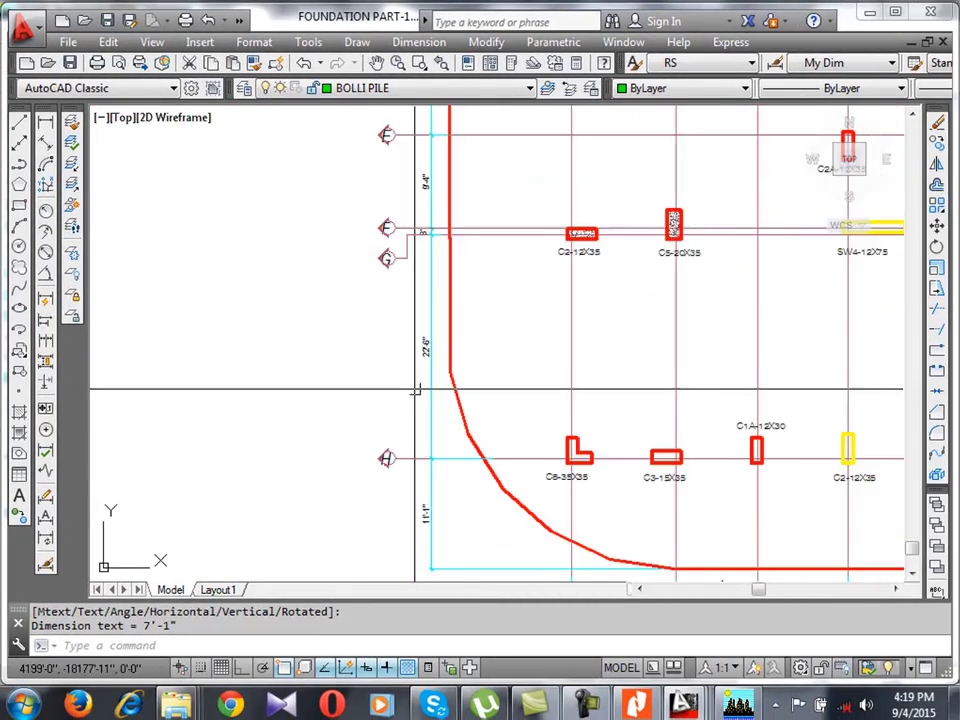
scroll(420, 288, "up", 4)
scroll(439, 377, "down", 4)
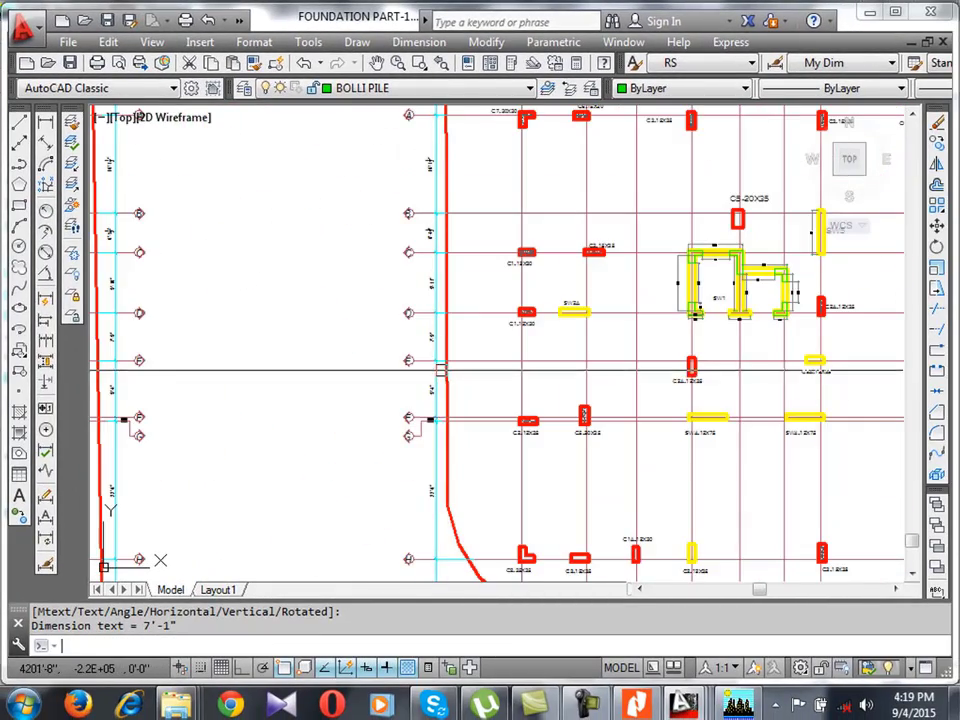
scroll(467, 165, "up", 3)
scroll(421, 132, "up", 3)
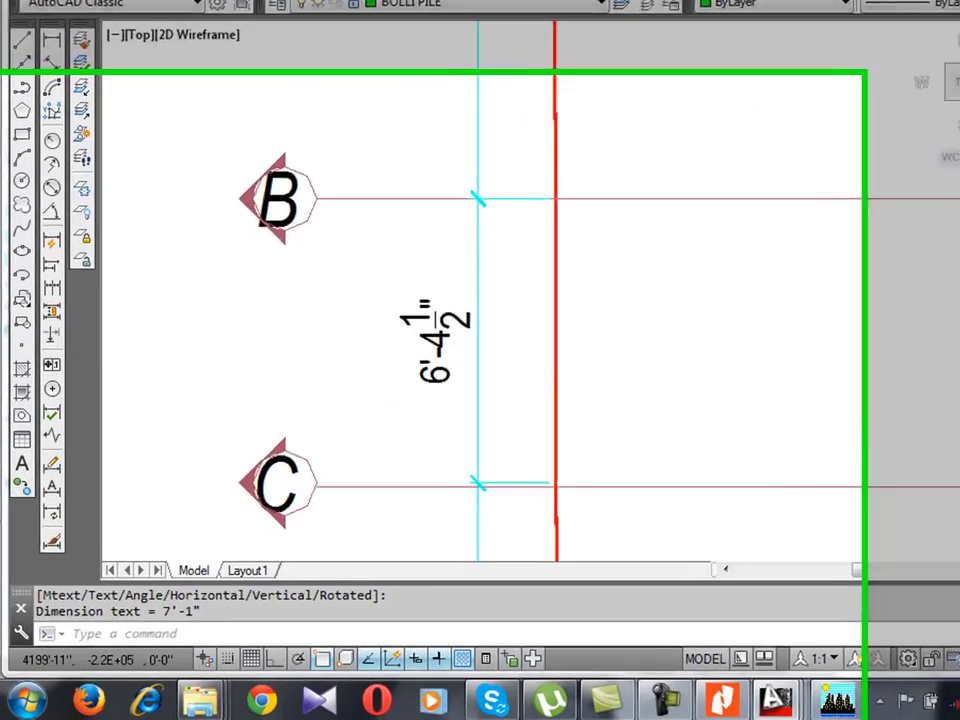
scroll(384, 310, "down", 4)
scroll(572, 169, "down", 4)
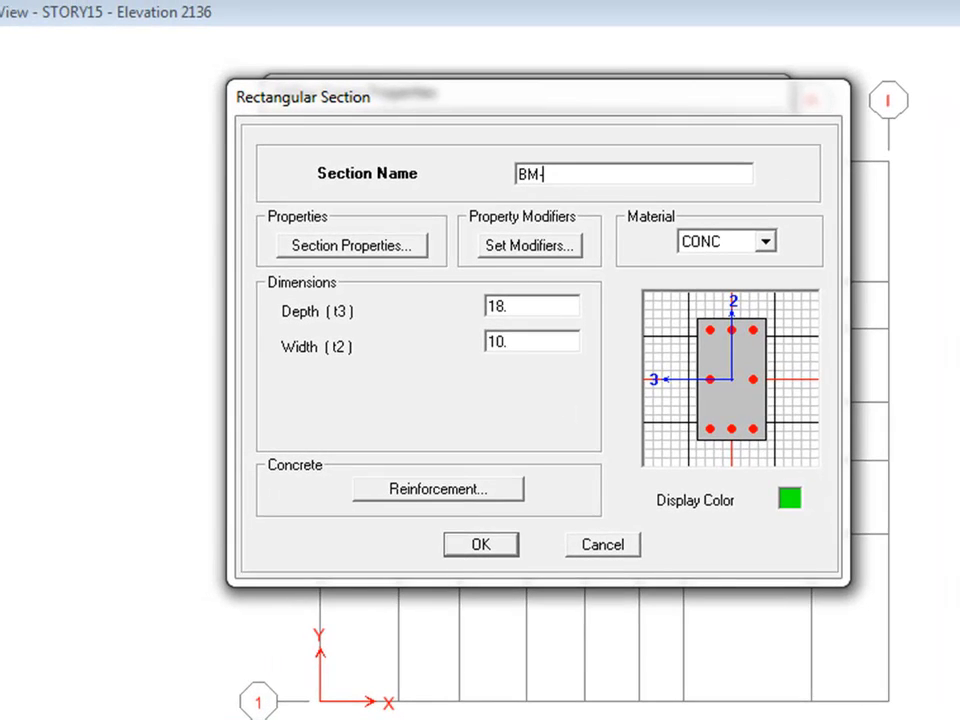
Complete the section name as BM-12X20 in ETABS, with a width of 12 in and a depth of 20 in.
type("12X21")
key("BackSpace")
type("0")
double_click(497, 341)
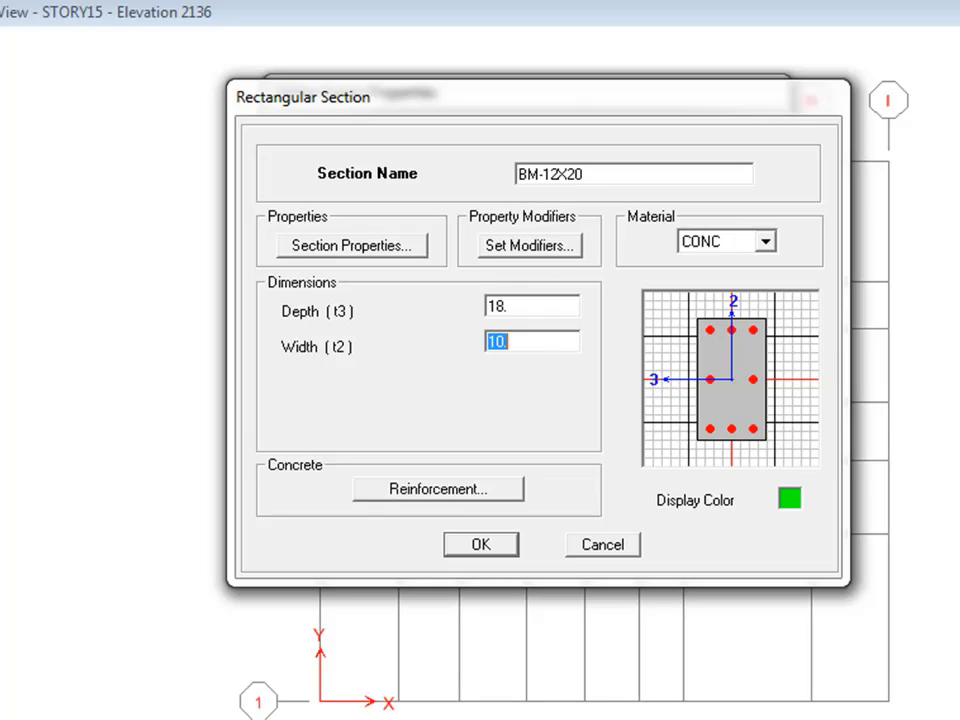
type("12")
double_click(497, 306)
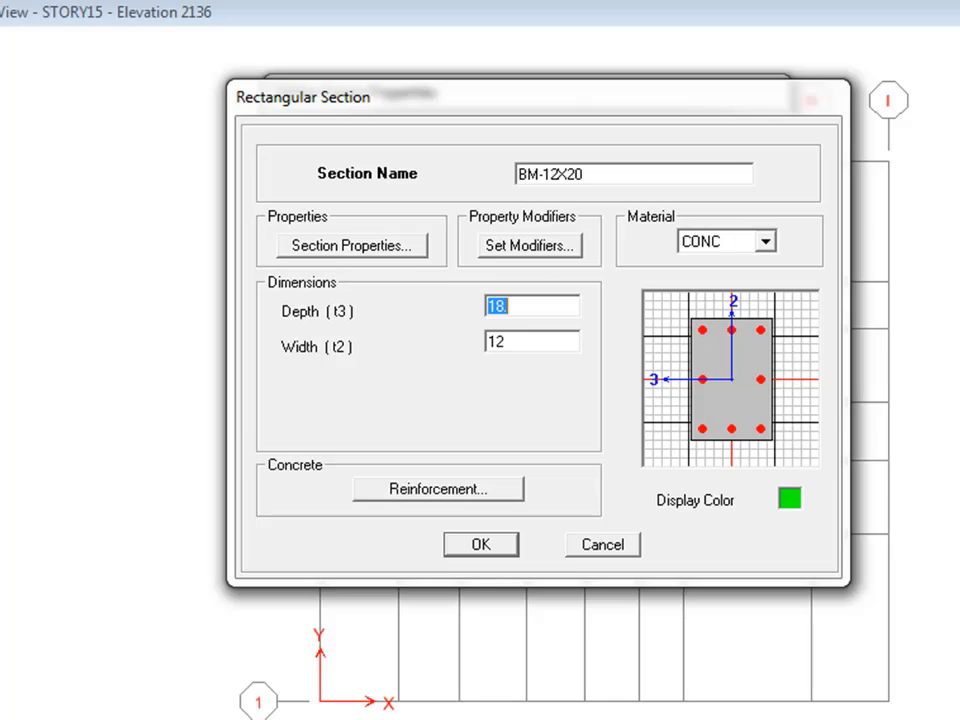
type("20")
Make BM-12X20 a beam design type with 2.5 in top and bottom cover to rebar center, and accept the frame properties.
left_click(438, 489)
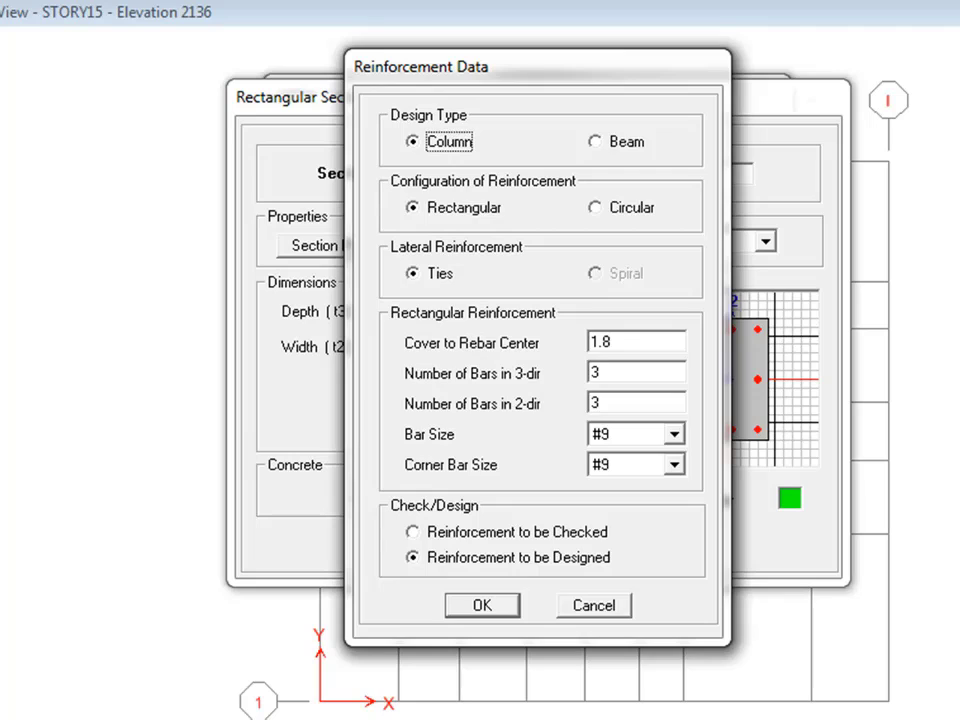
left_click(595, 141)
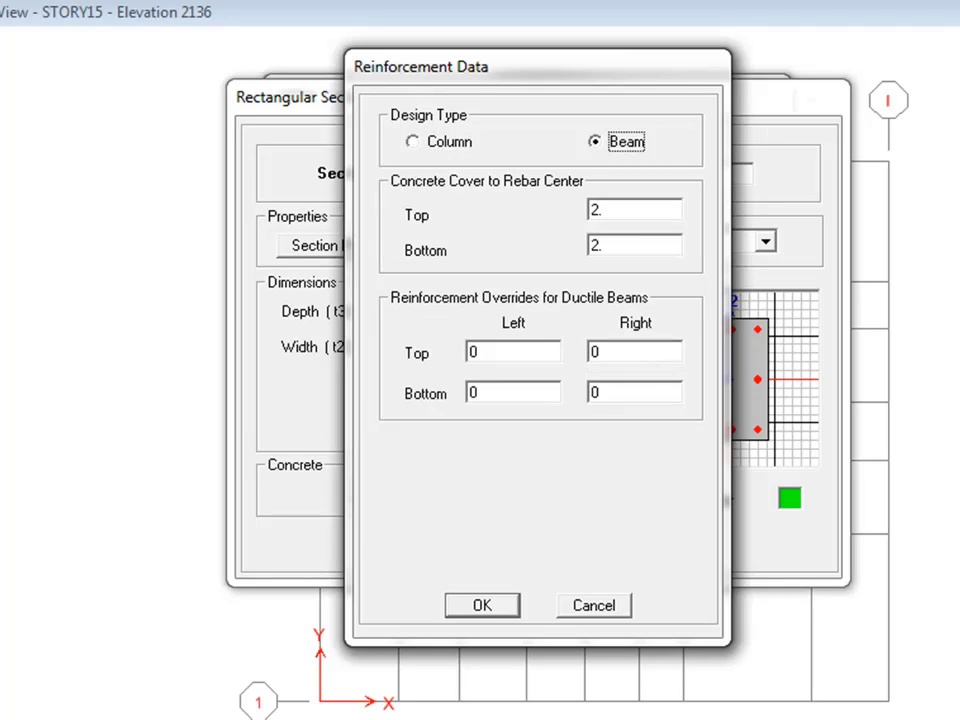
key("Tab")
type("2.5")
key("Tab")
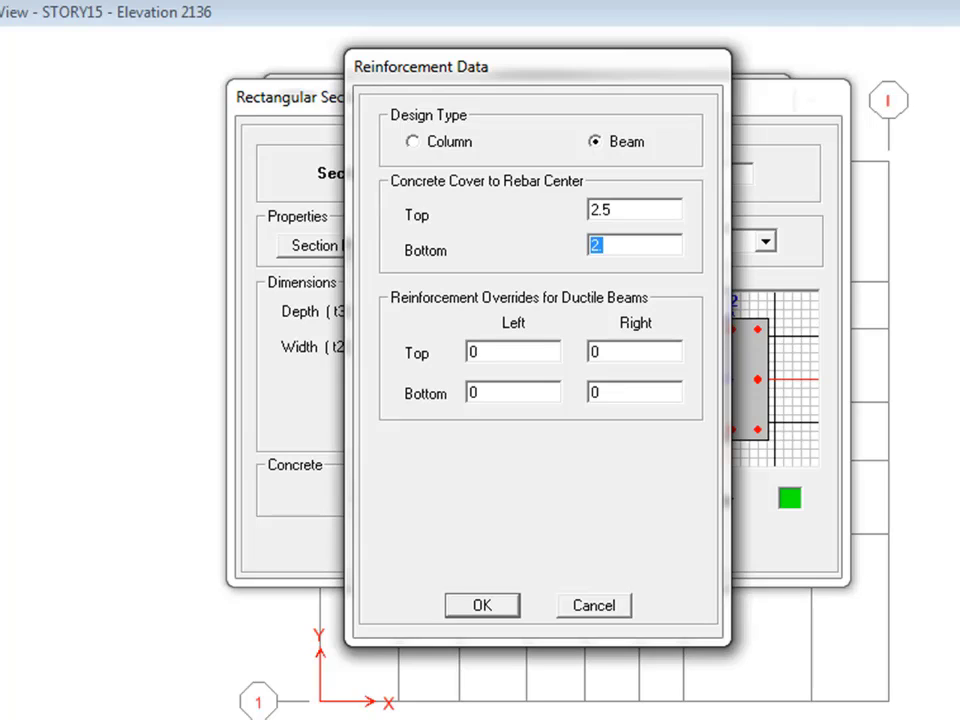
type("2.5")
left_click(482, 605)
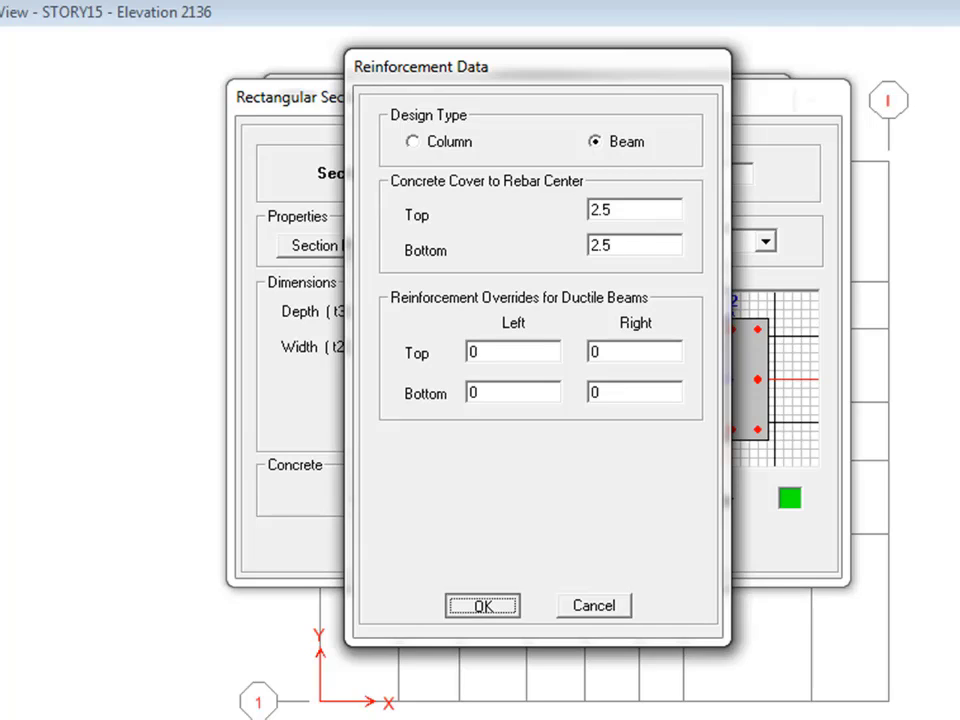
key("Return")
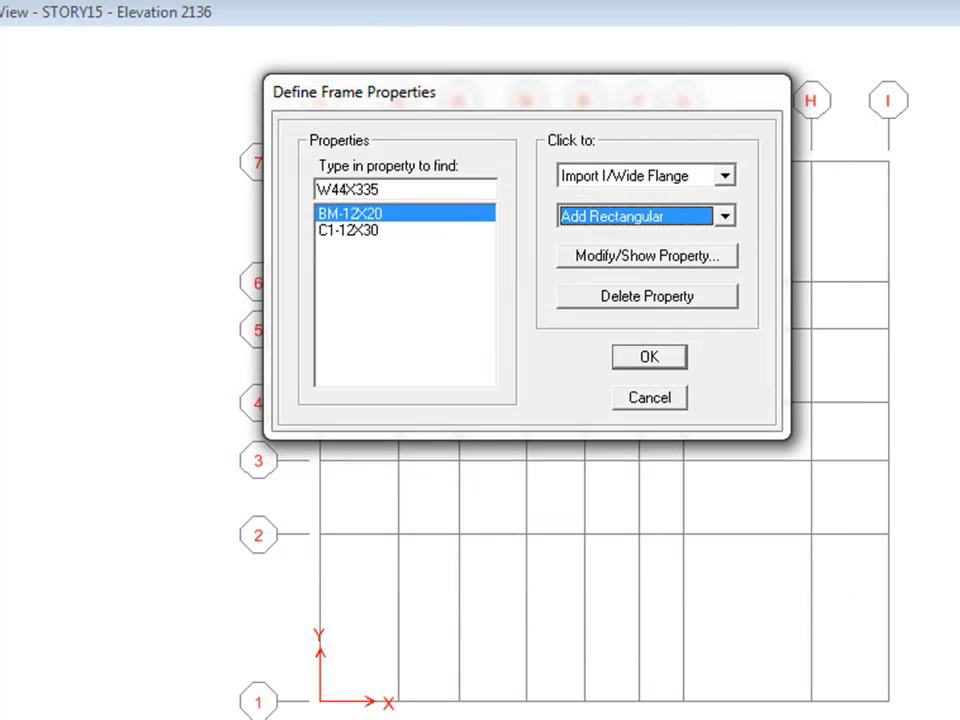
key("Return")
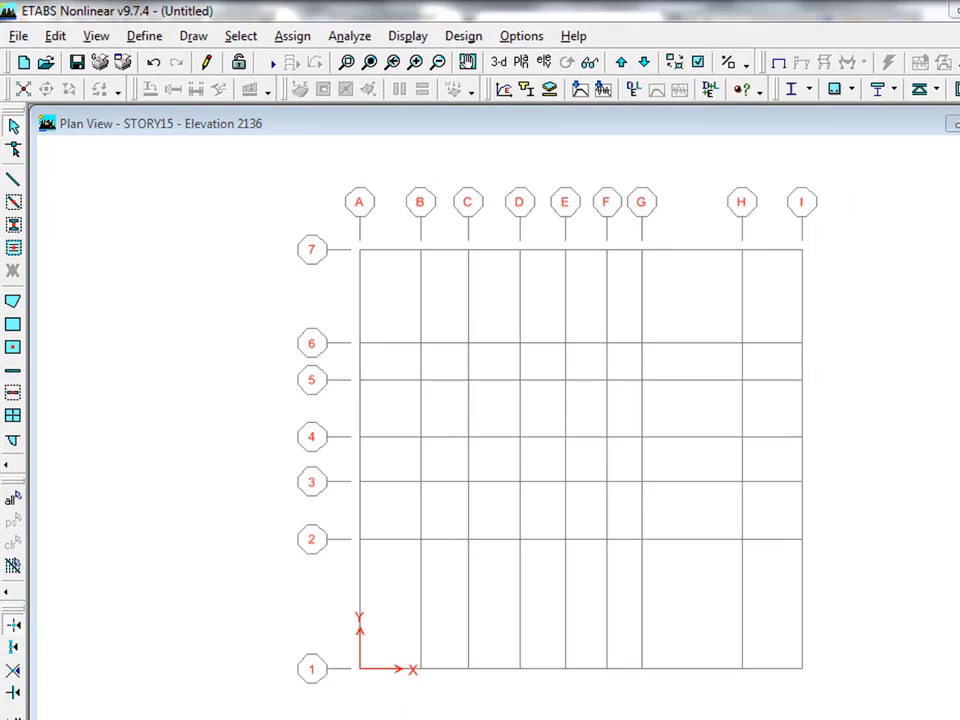
Start saving the model and browse to the Doccument drive as the save location.
key("ctrl+s")
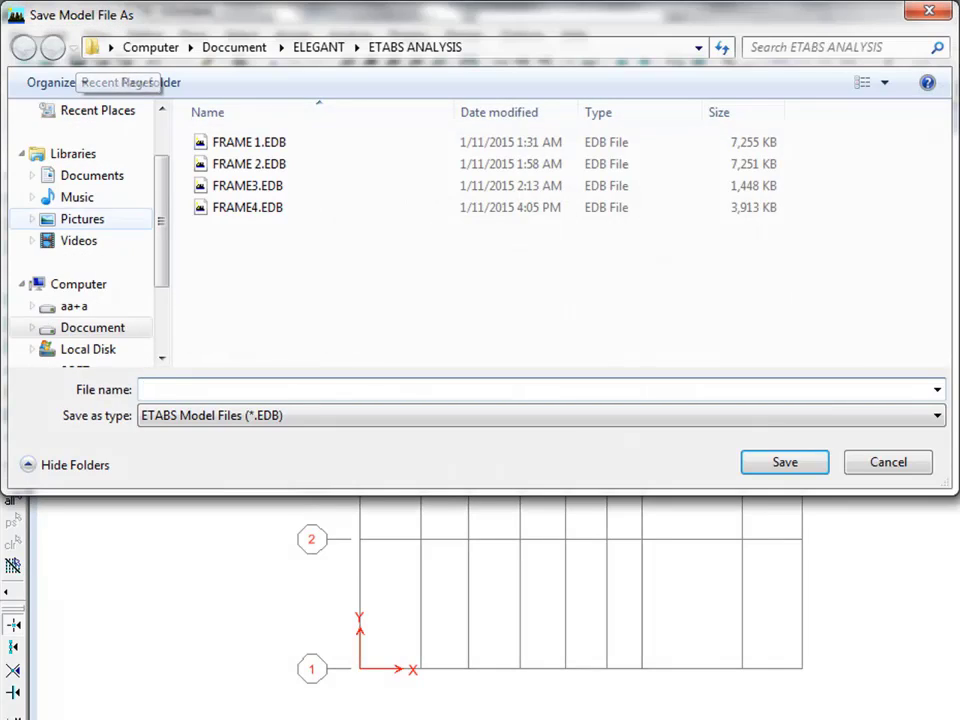
scroll(80, 200, "up", 2)
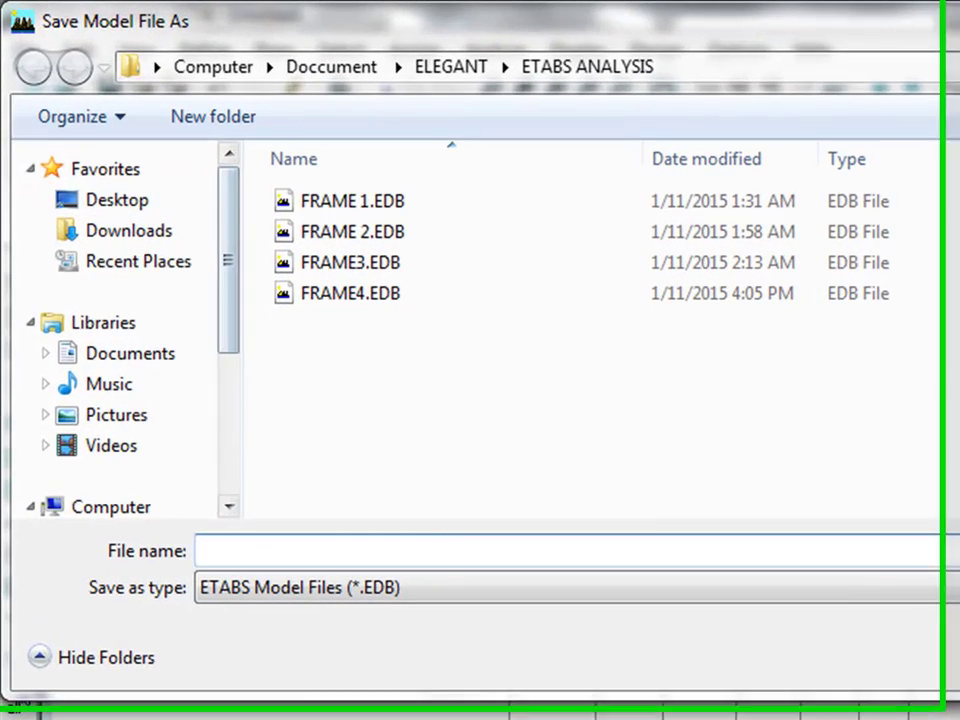
scroll(80, 279, "down", 2)
scroll(80, 279, "up", 1)
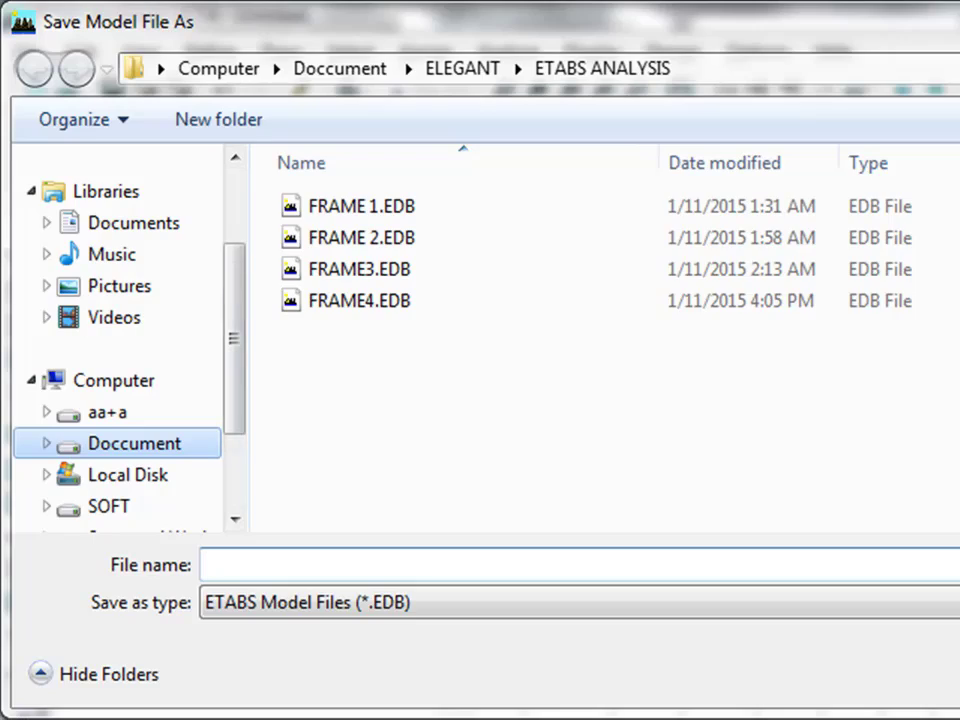
left_click(134, 443)
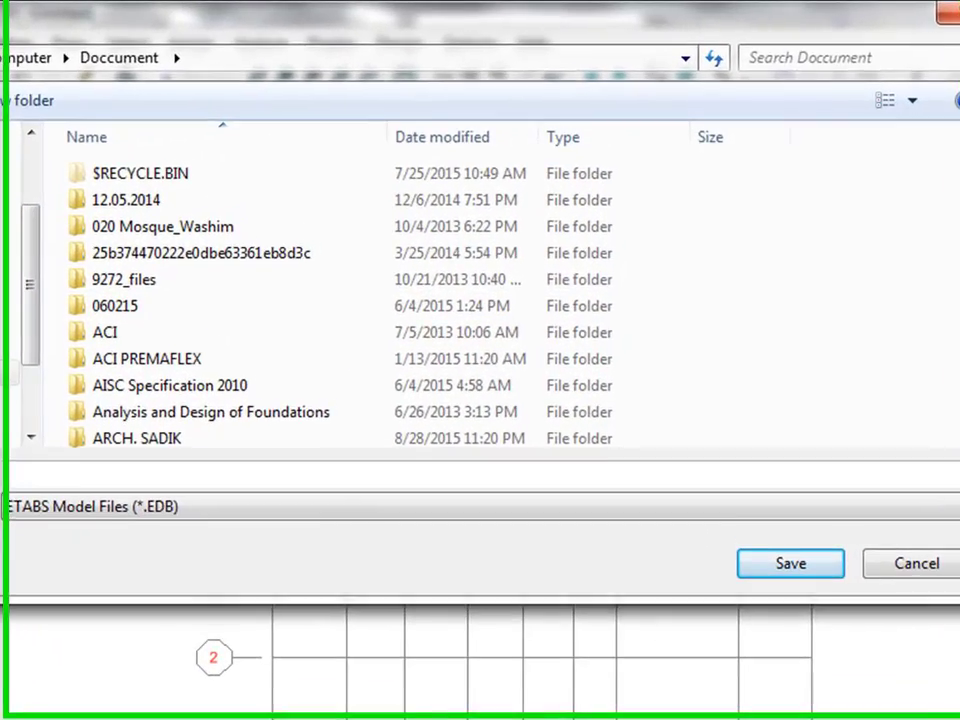
Create a new folder named ETABS TRAINING on the Doccument drive.
right_click(799, 260)
mouse_move(866, 580)
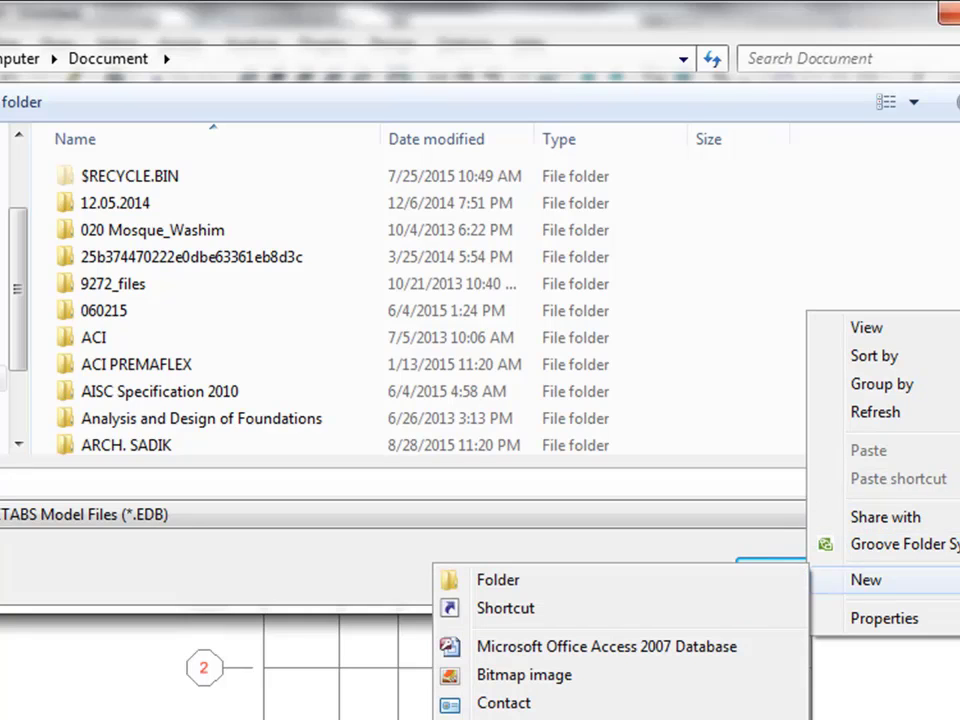
left_click(498, 580)
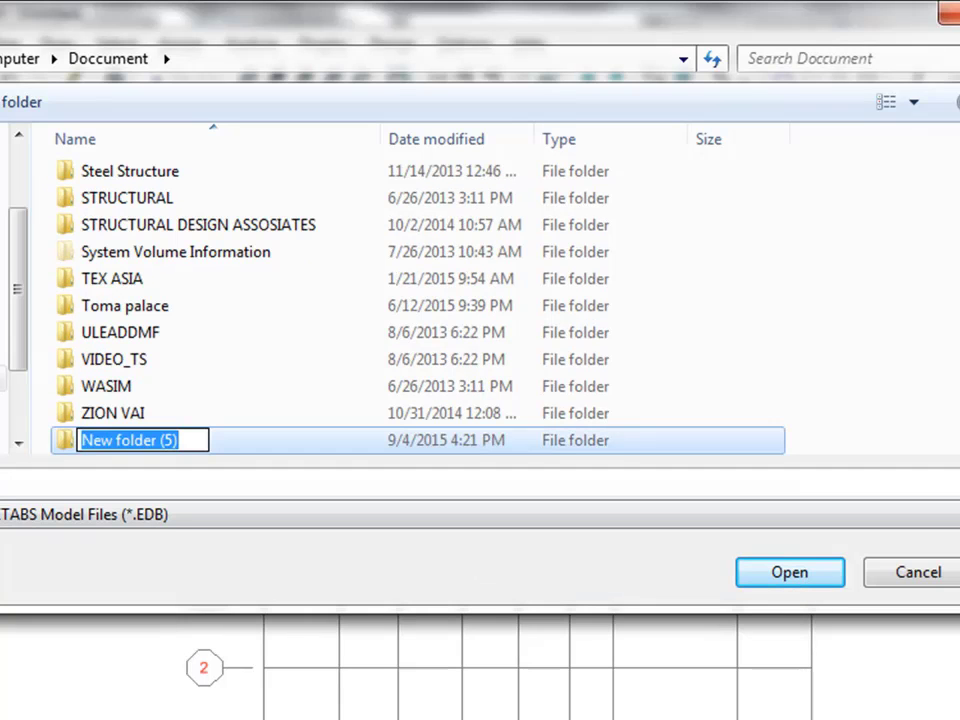
key("BackSpace")
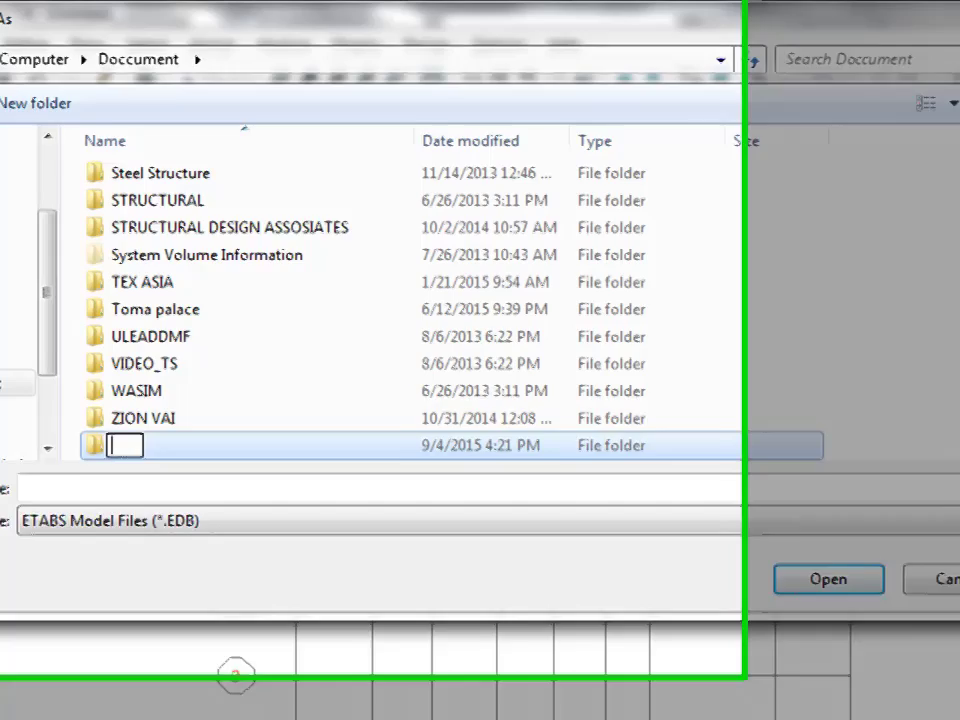
type("e")
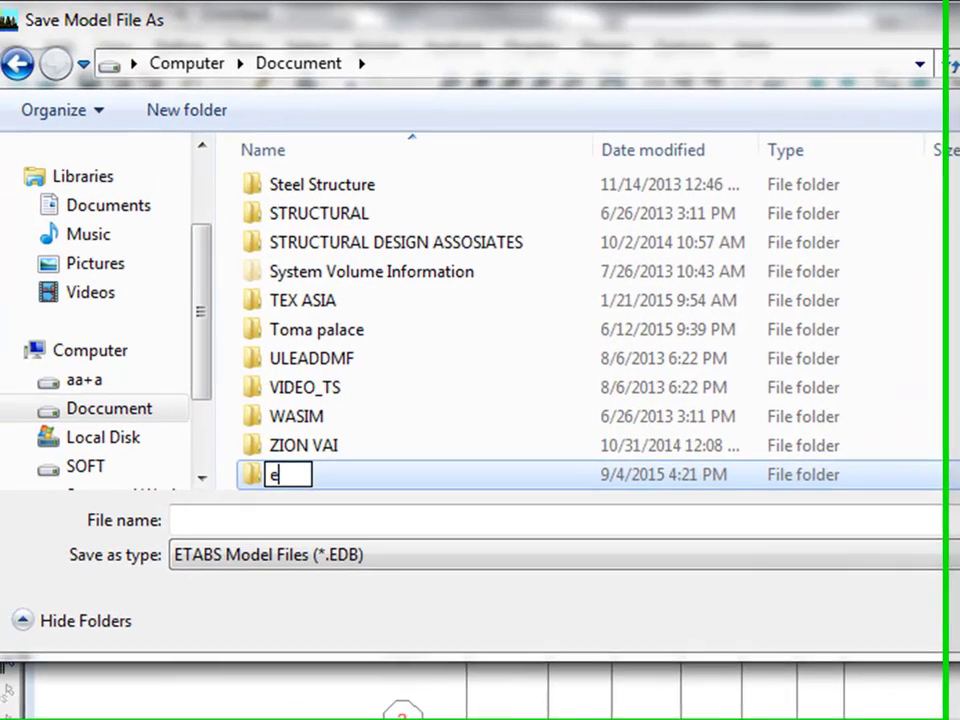
type("t")
key("BackSpace")
key("BackSpace")
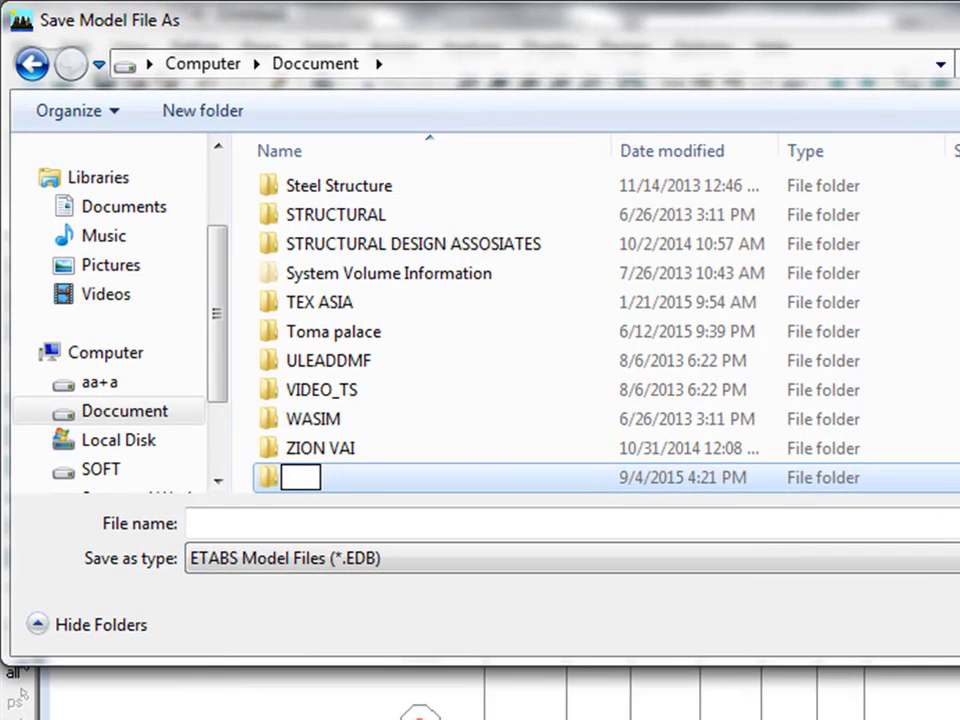
type("R")
key("BackSpace")
type("ETABS")
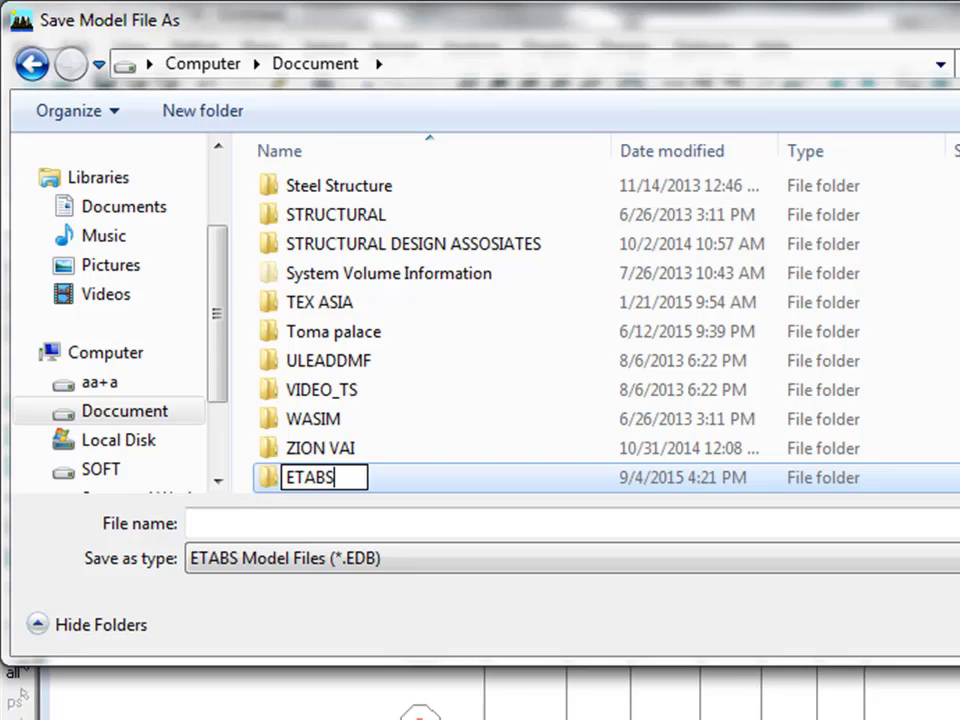
type(" TRA")
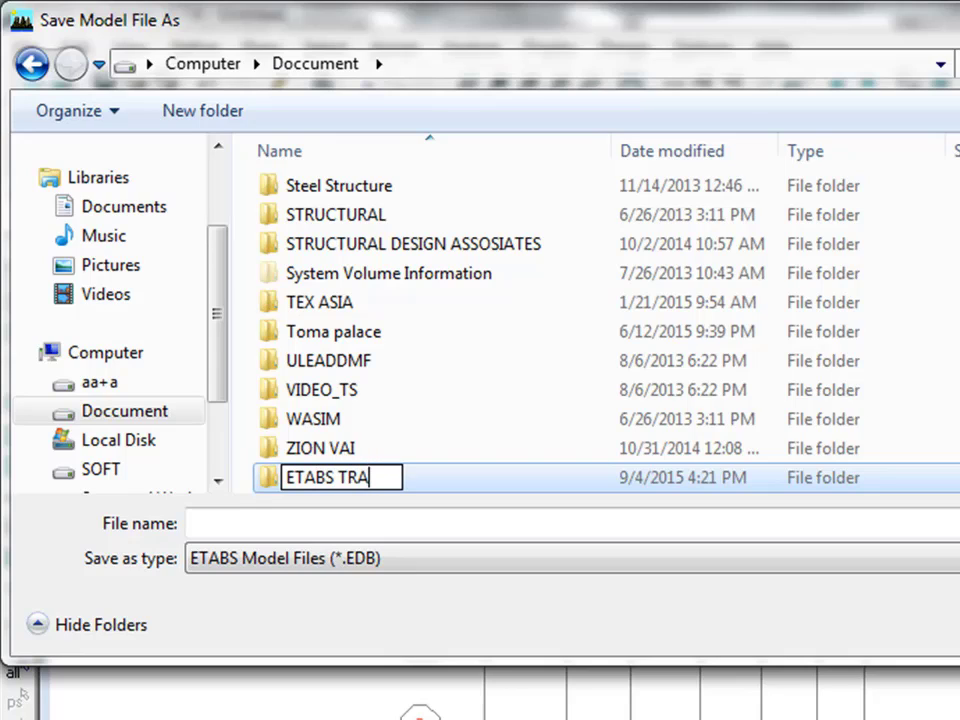
type("INING")
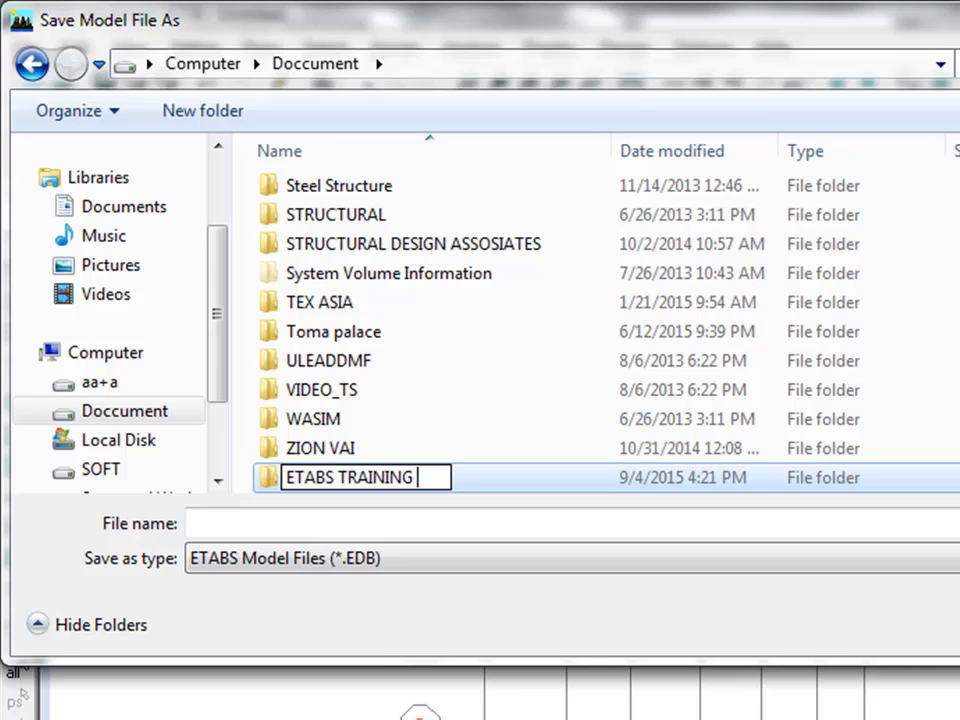
key("Return")
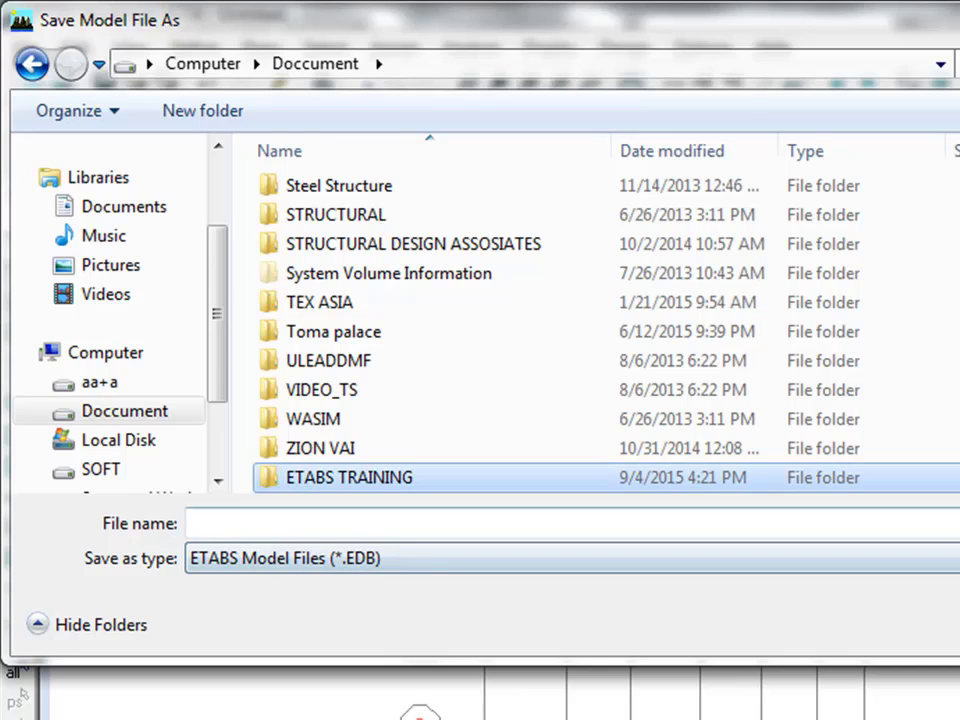
Save the model as FRAME 1 inside the ETABS TRAINING folder.
key("Return")
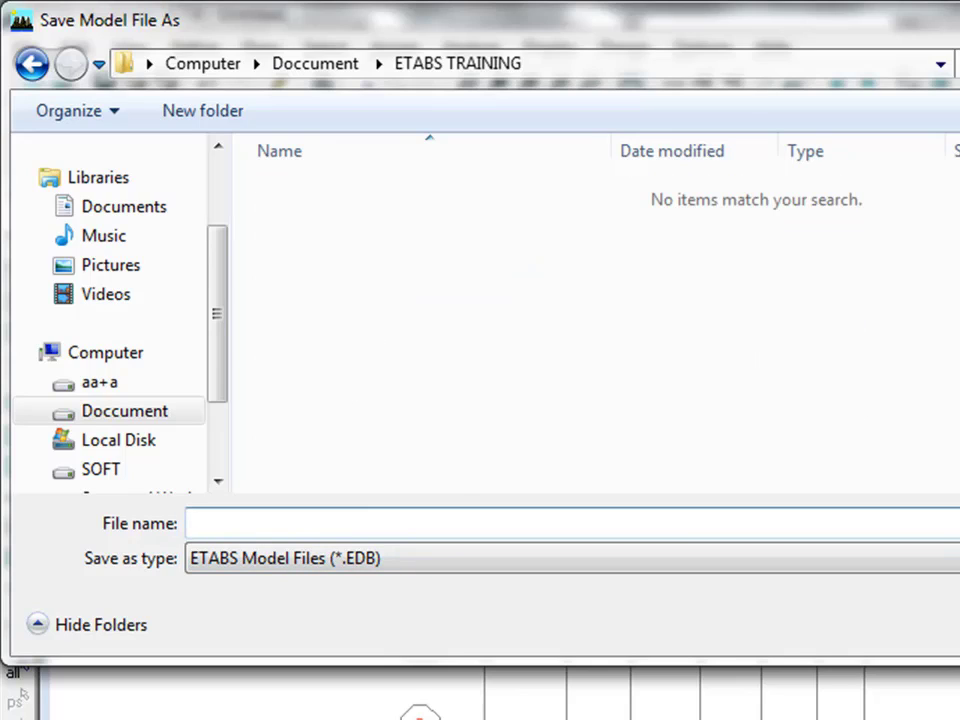
type("FRAME 1")
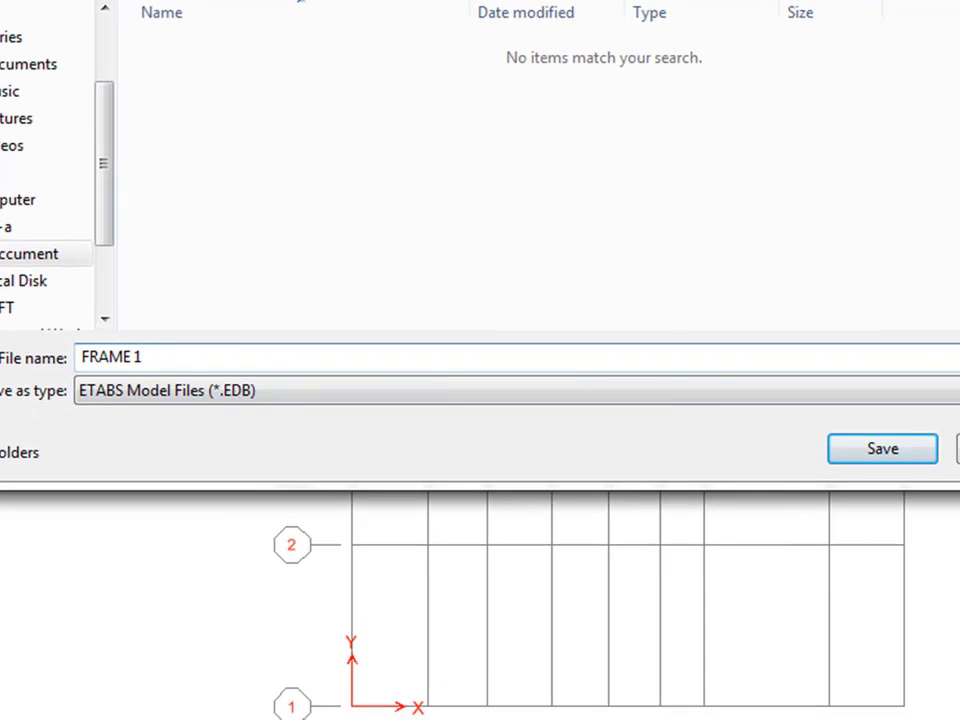
key("Return")
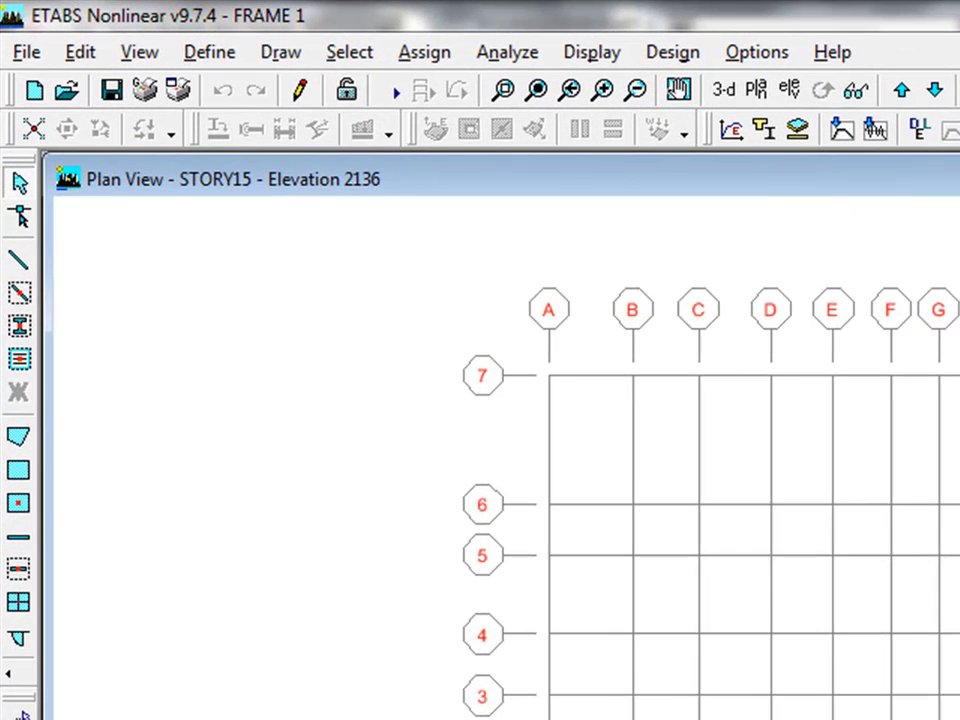
Start creating columns in region or at clicks in the STORY15 plan view, and dismiss the object properties window.
scroll(392, 415, "down", 1)
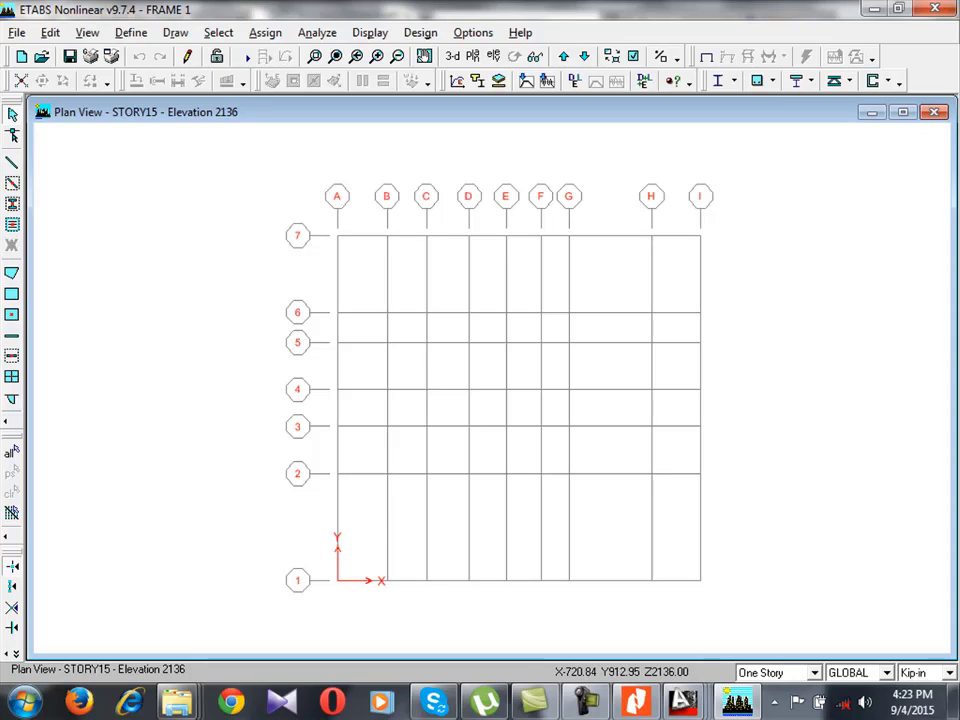
left_click(12, 204)
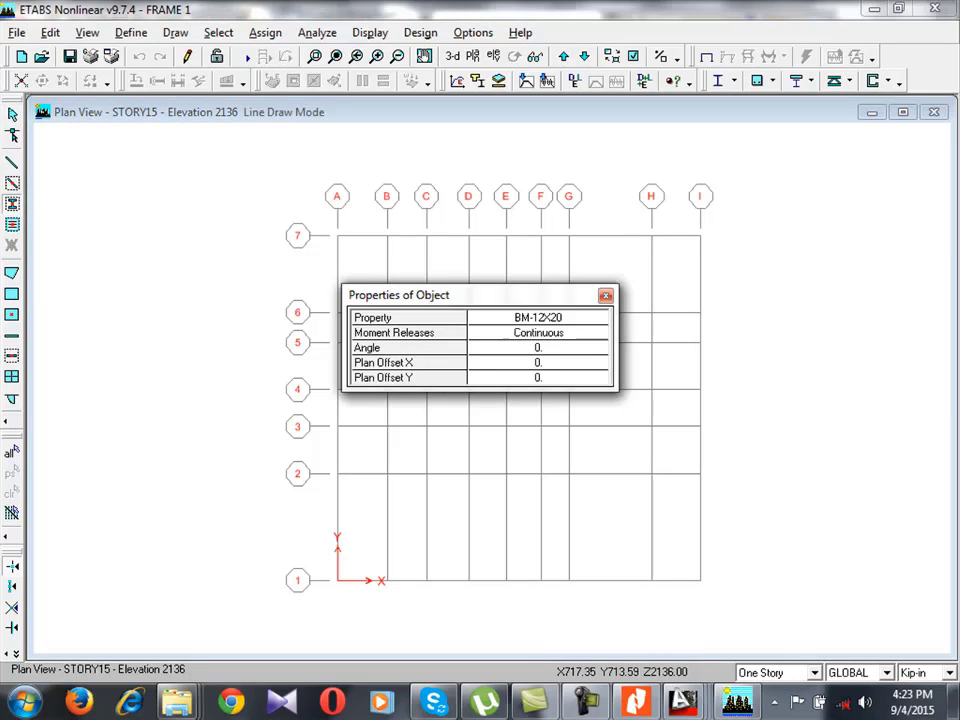
left_click(606, 296)
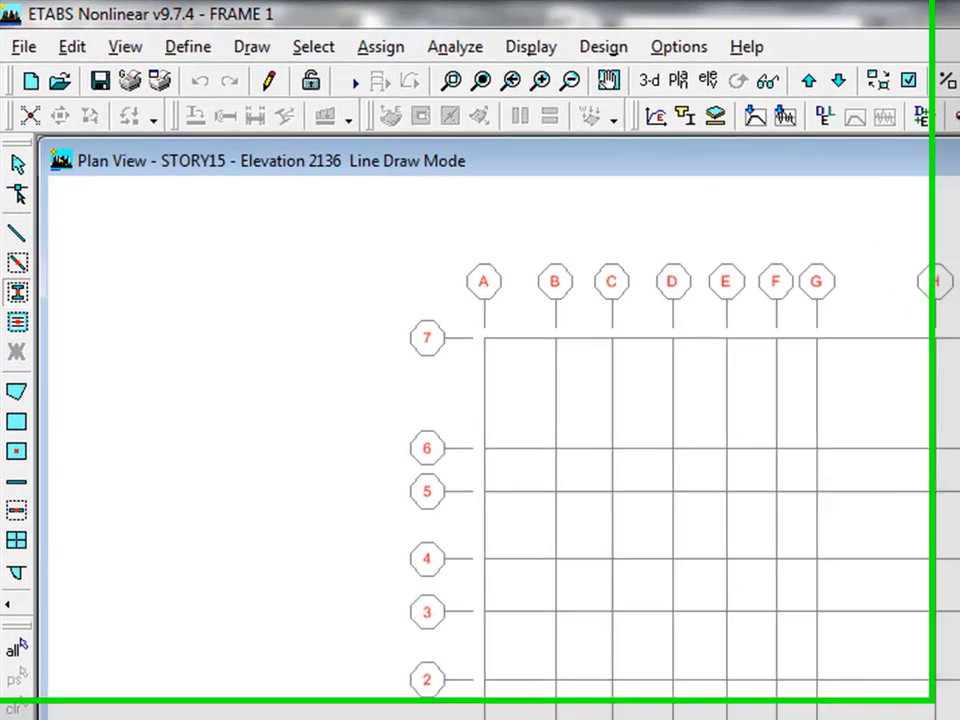
left_click(17, 241)
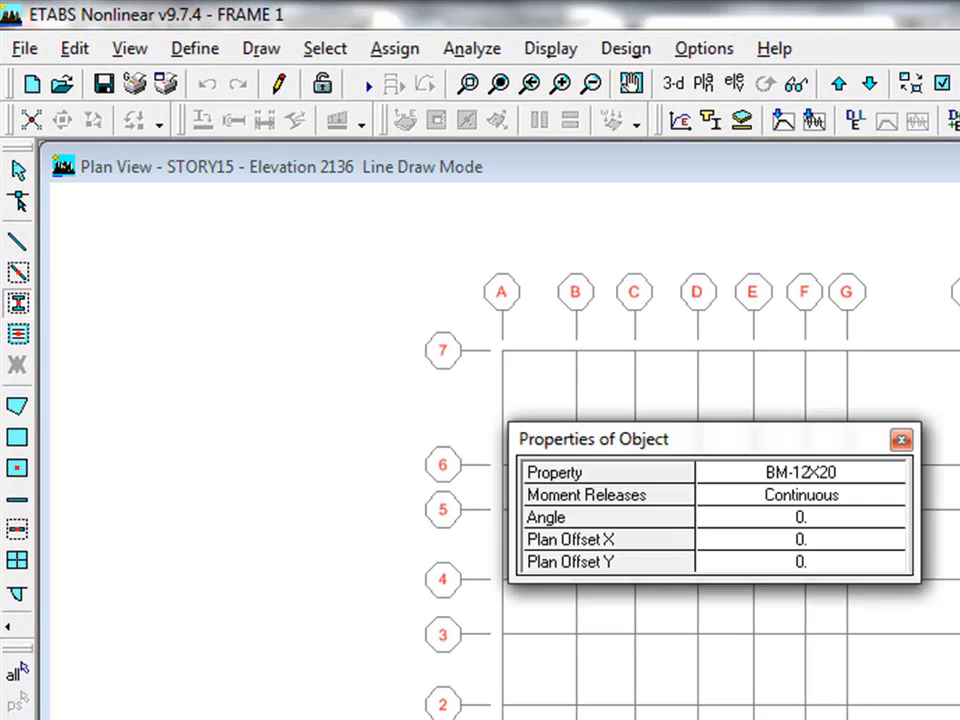
left_click_drag(600, 439, 275, 299)
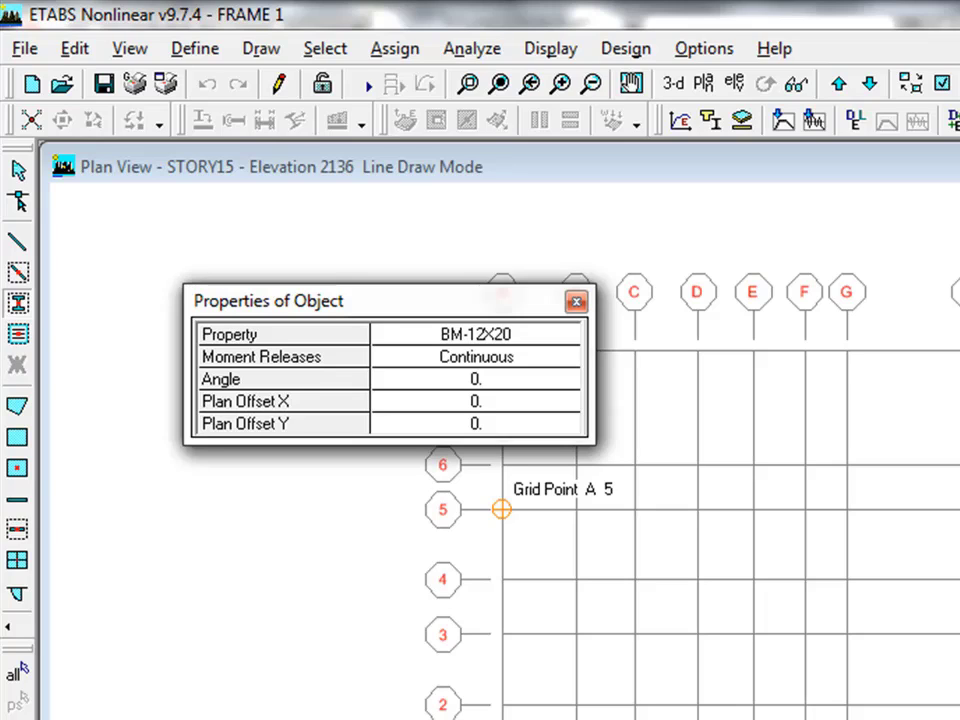
left_click(576, 301)
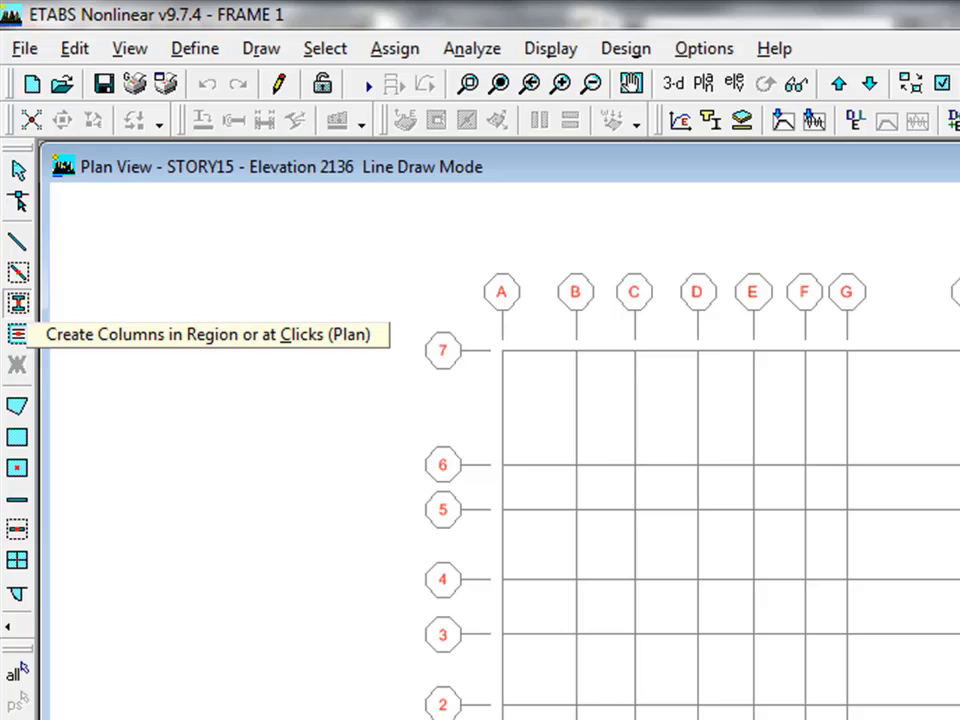
left_click(17, 334)
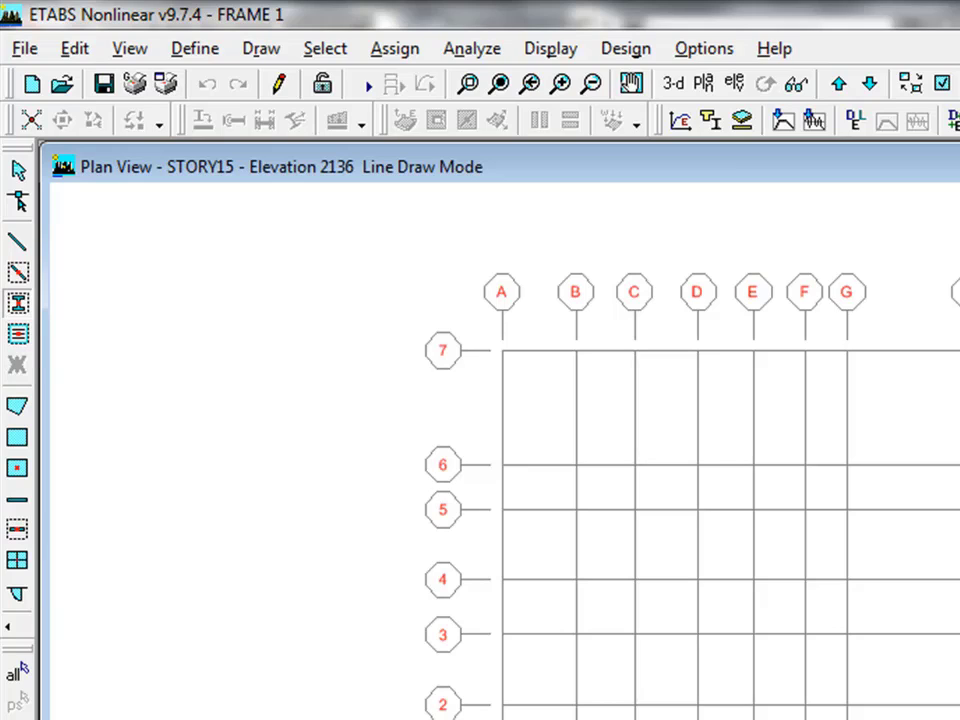